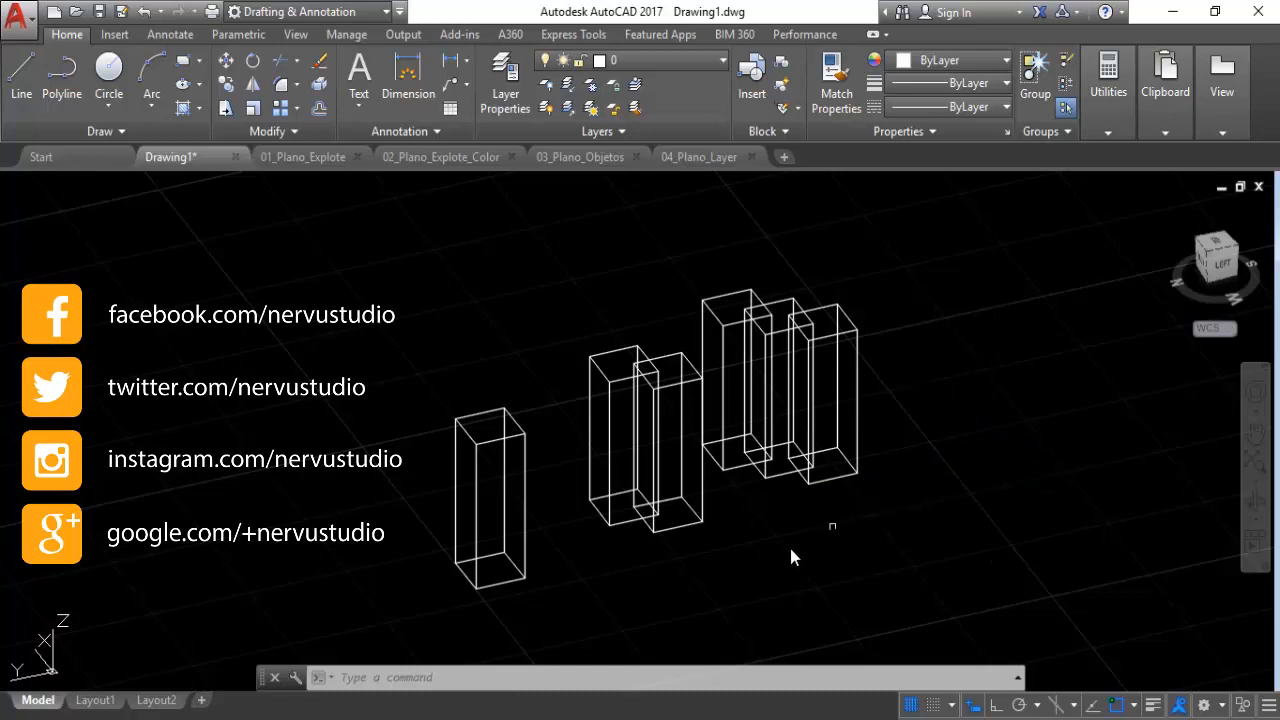
Select the single isolated prism so that its editing grips are displayed.
{"action": "scroll", "coordinate": [563, 591], "scroll_direction": "up", "scroll_amount": 2}
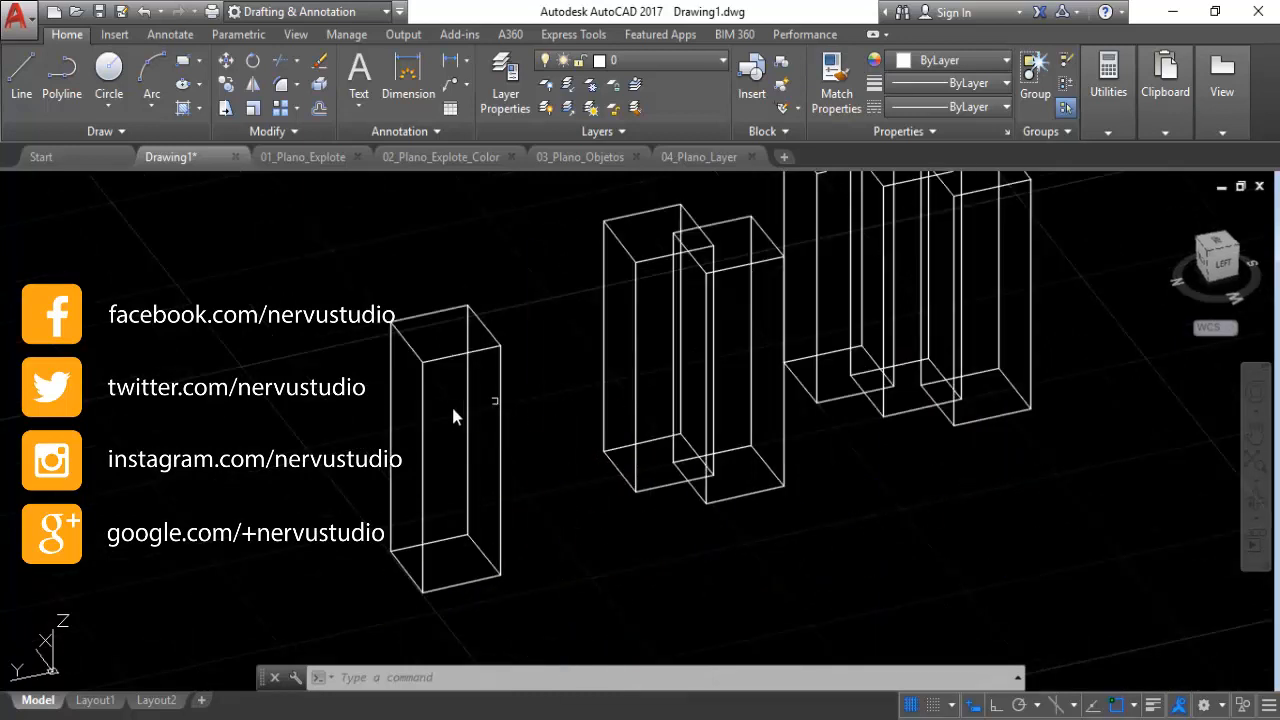
{"action": "scroll", "coordinate": [579, 464], "scroll_direction": "down", "scroll_amount": 2}
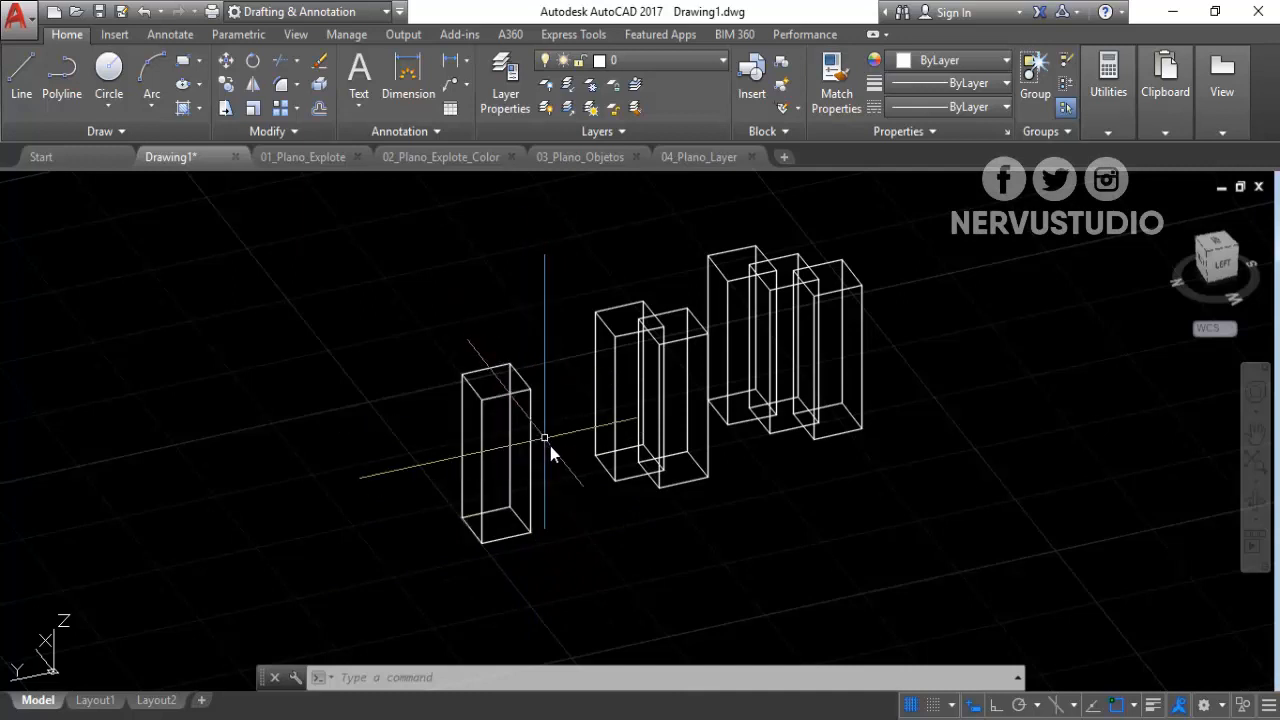
{"action": "left_click_drag", "start_coordinate": [562, 490], "coordinate": [751, 458]}
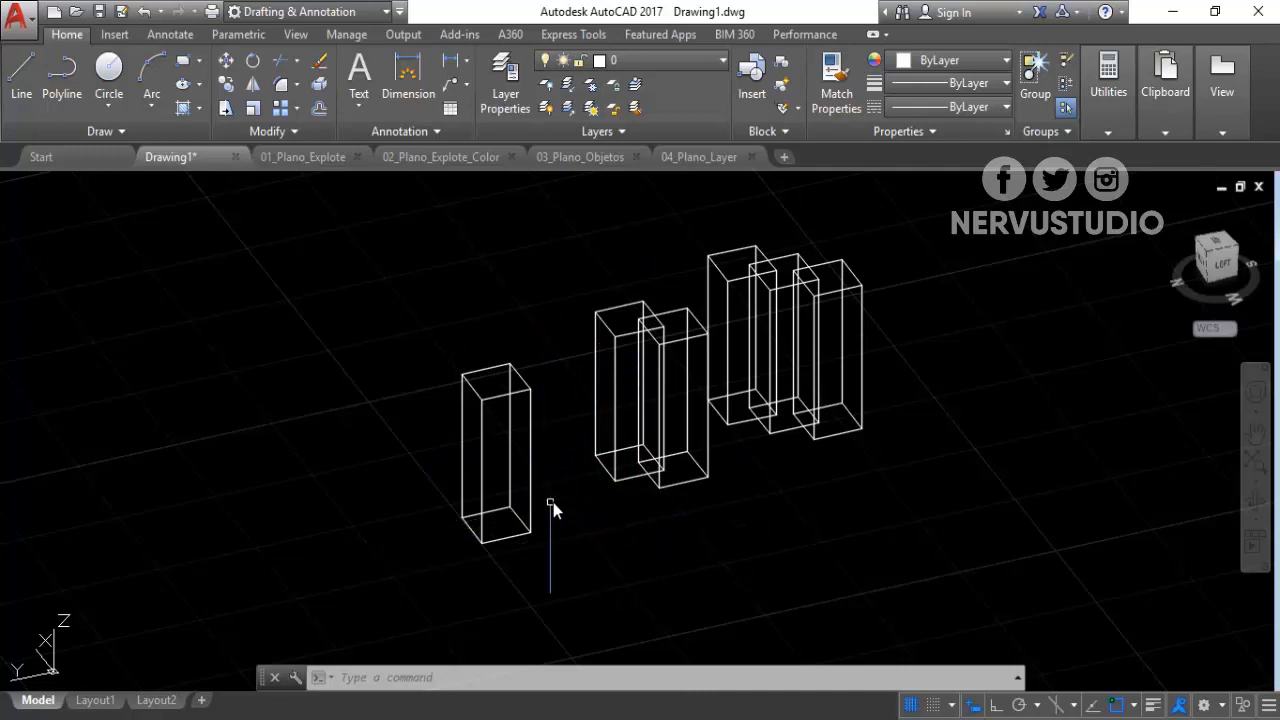
{"action": "scroll", "coordinate": [566, 412], "scroll_direction": "up", "scroll_amount": 5}
{"action": "middle_click_drag", "start_coordinate": [563, 414], "coordinate": [718, 397]}
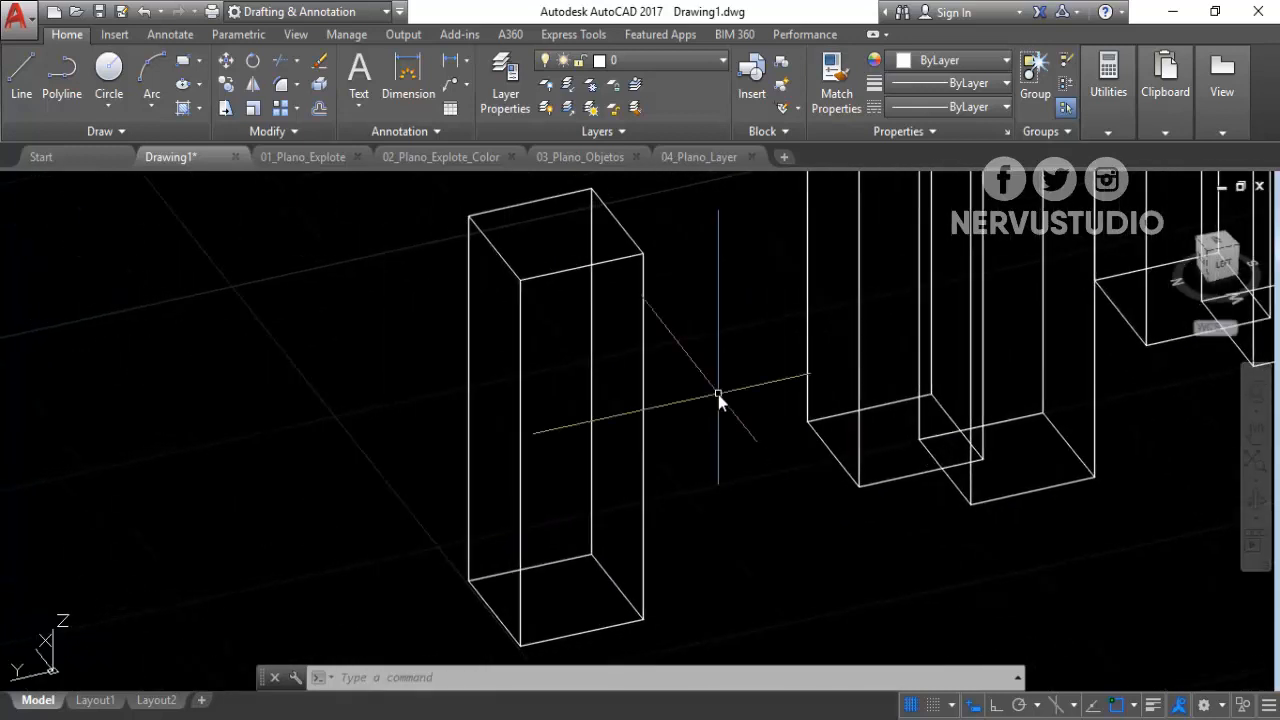
{"action": "left_click", "coordinate": [645, 376]}
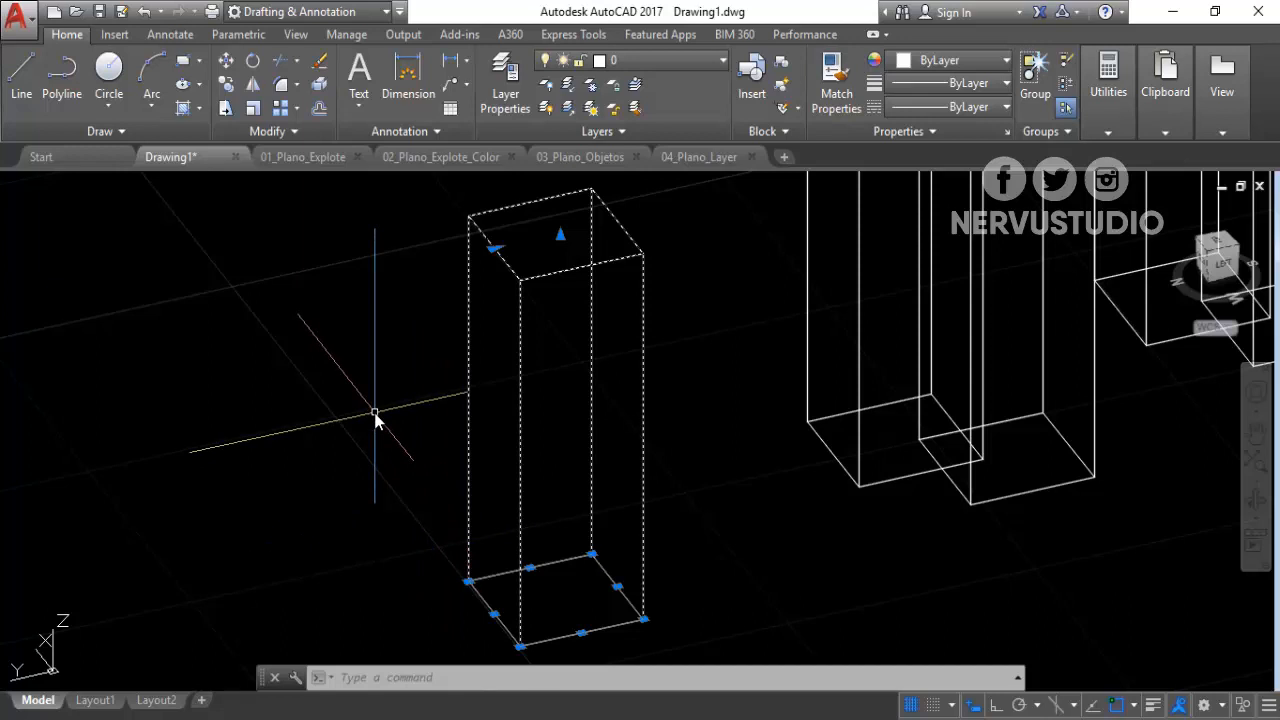
Stretch three corners and one edge midpoint of the selected prism's base to new positions, enlarging the base freehand.
{"action": "left_click", "coordinate": [468, 582]}
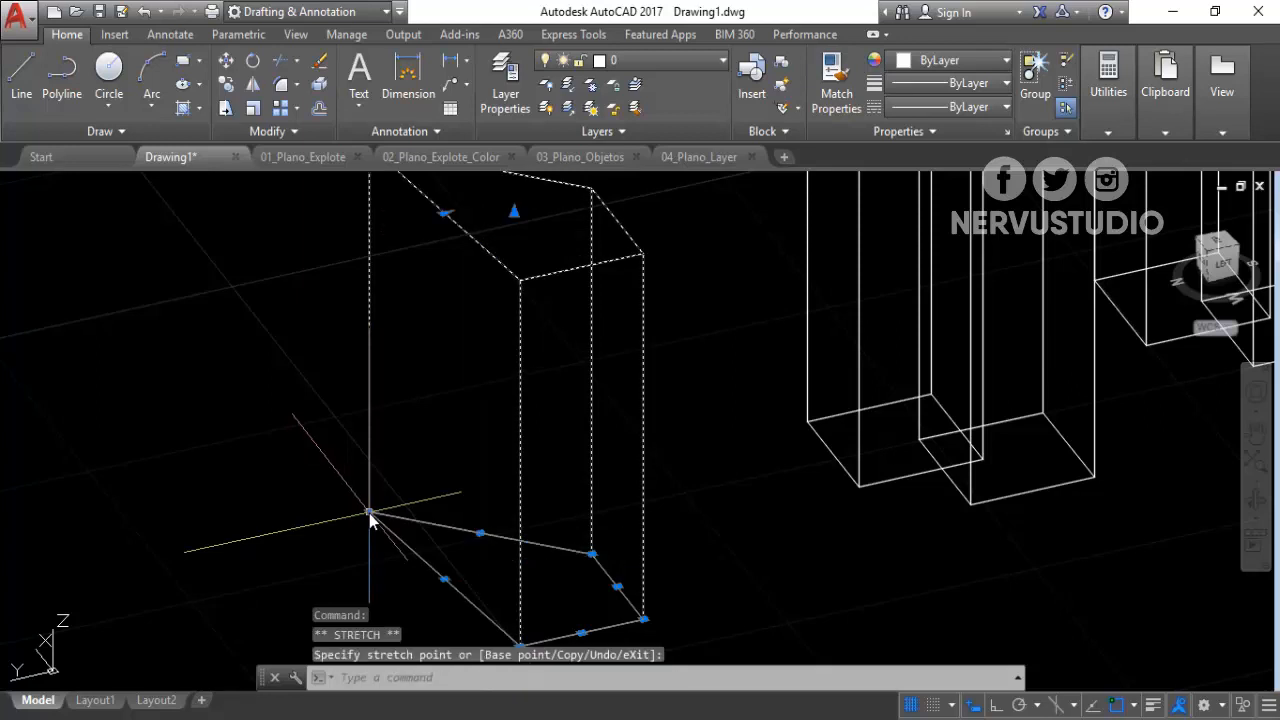
{"action": "left_click", "coordinate": [442, 582]}
{"action": "left_click", "coordinate": [299, 586]}
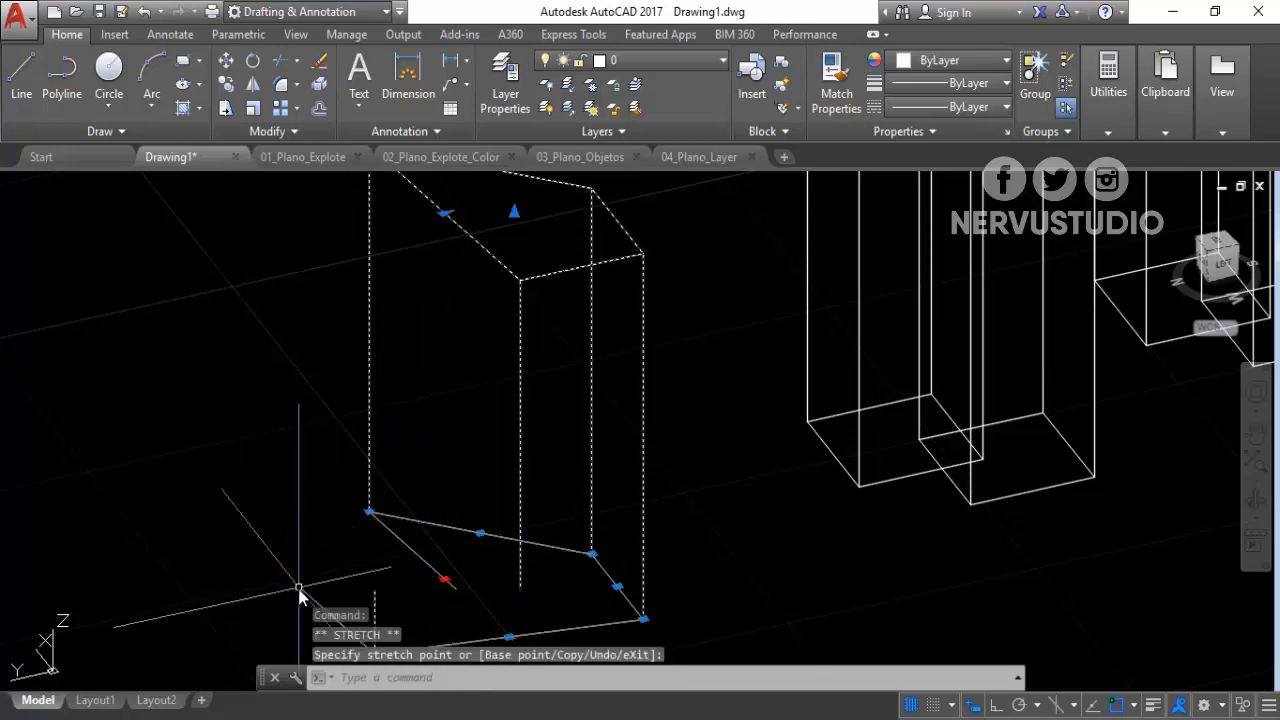
{"action": "left_click", "coordinate": [592, 553]}
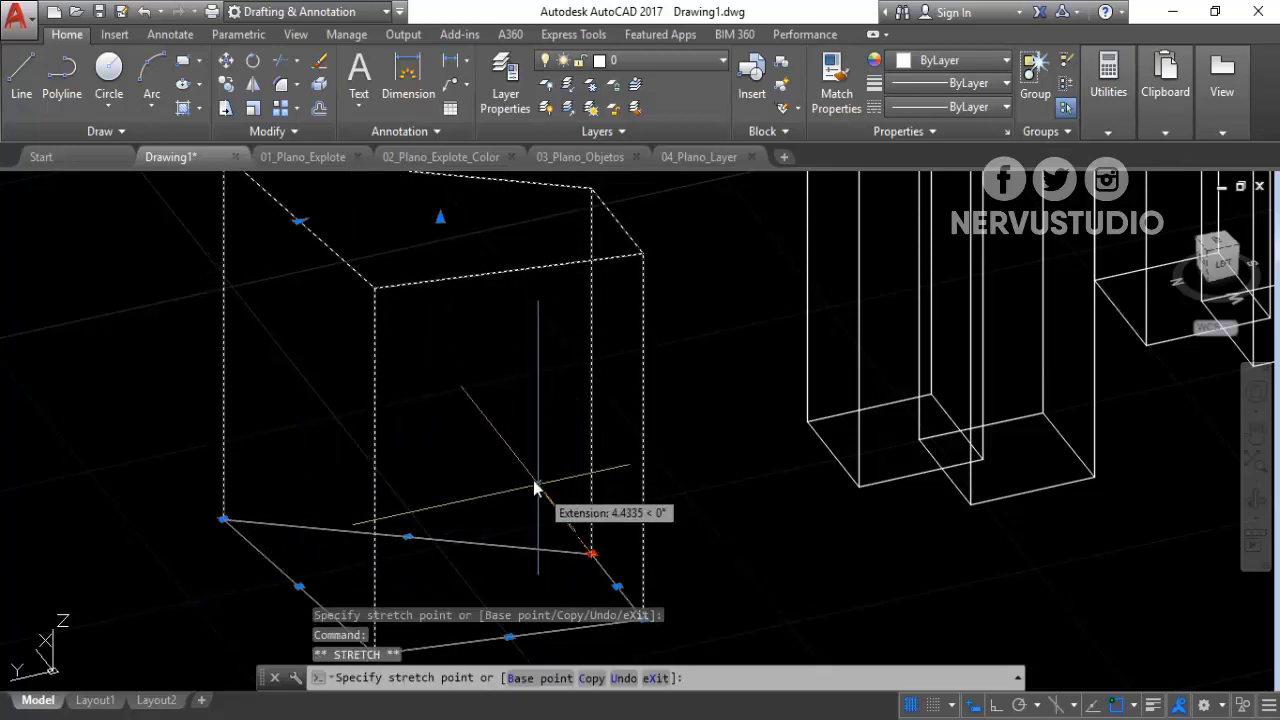
{"action": "left_click", "coordinate": [522, 466]}
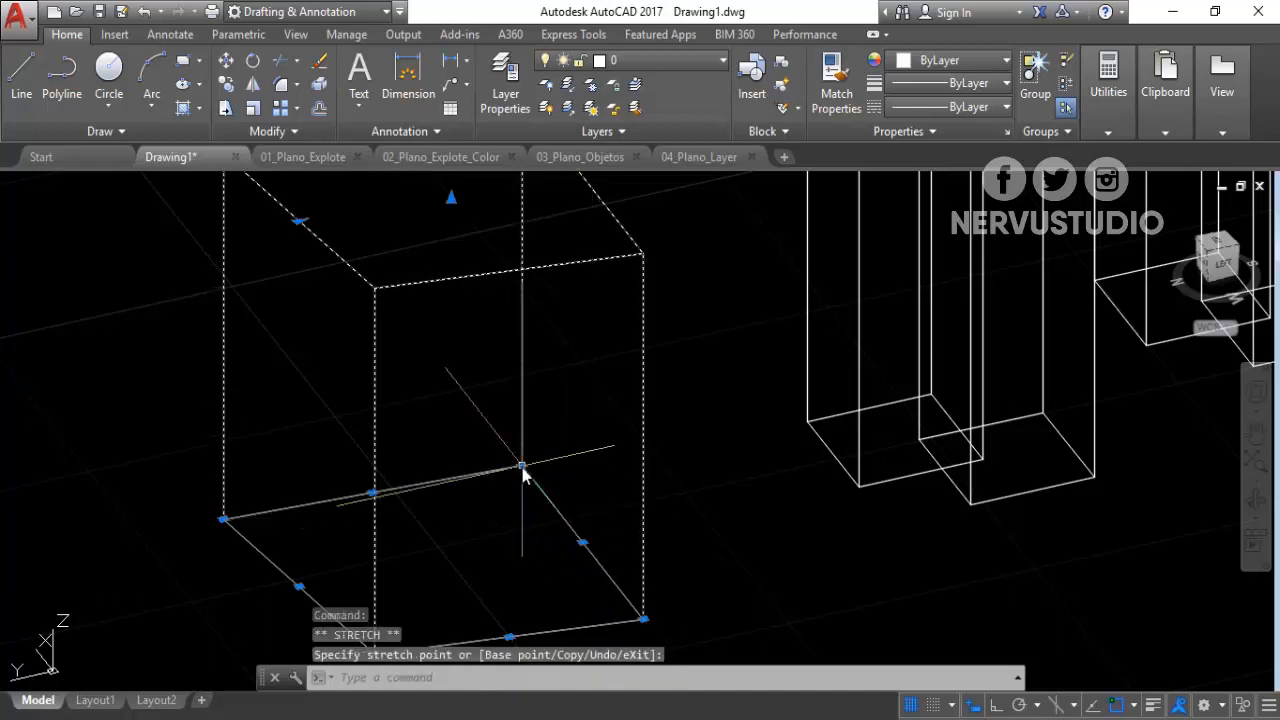
{"action": "left_click", "coordinate": [643, 619]}
{"action": "left_click", "coordinate": [674, 562]}
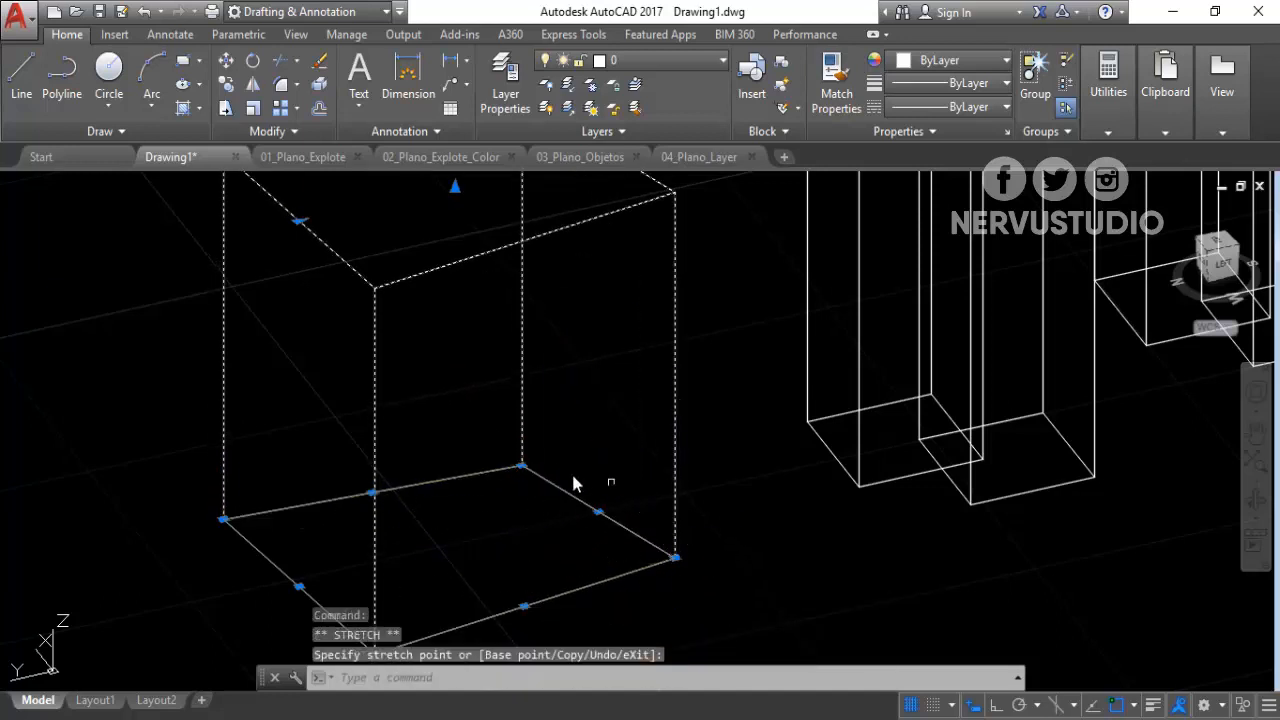
{"action": "scroll", "coordinate": [590, 505], "scroll_direction": "down", "scroll_amount": 3}
{"action": "scroll", "coordinate": [560, 520], "scroll_direction": "up", "scroll_amount": 2}
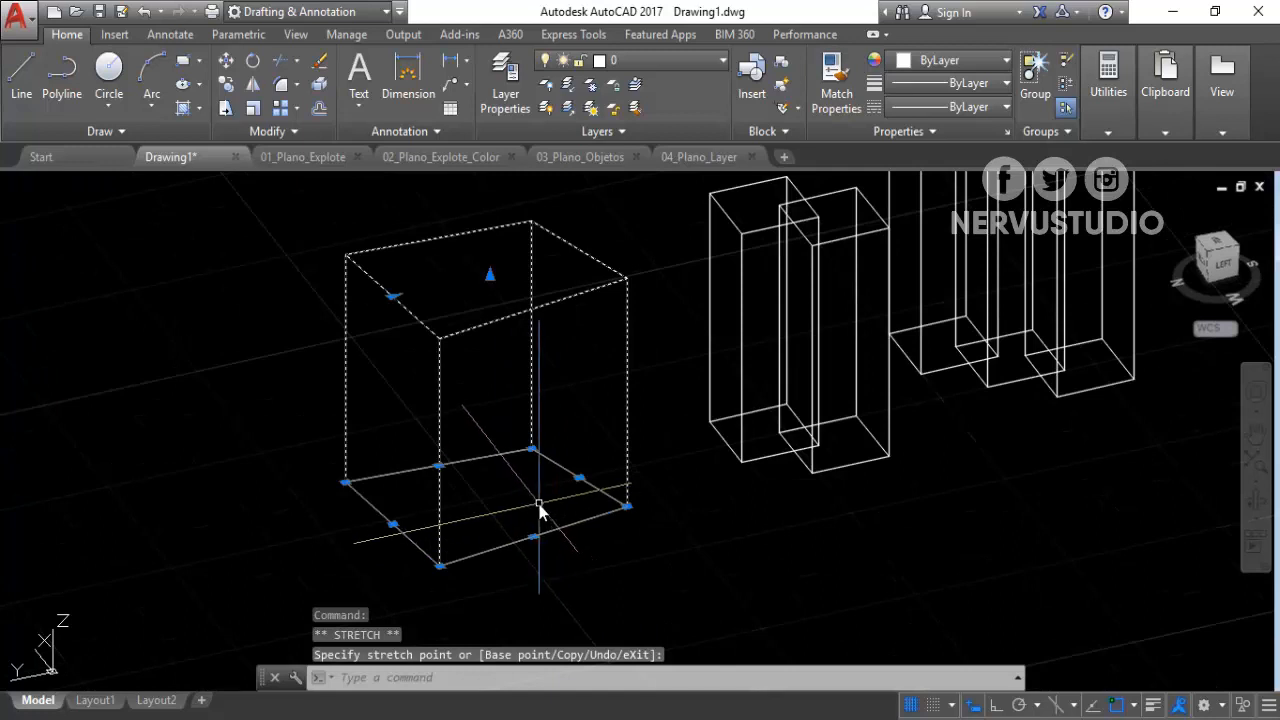
{"action": "key", "text": "Escape"}
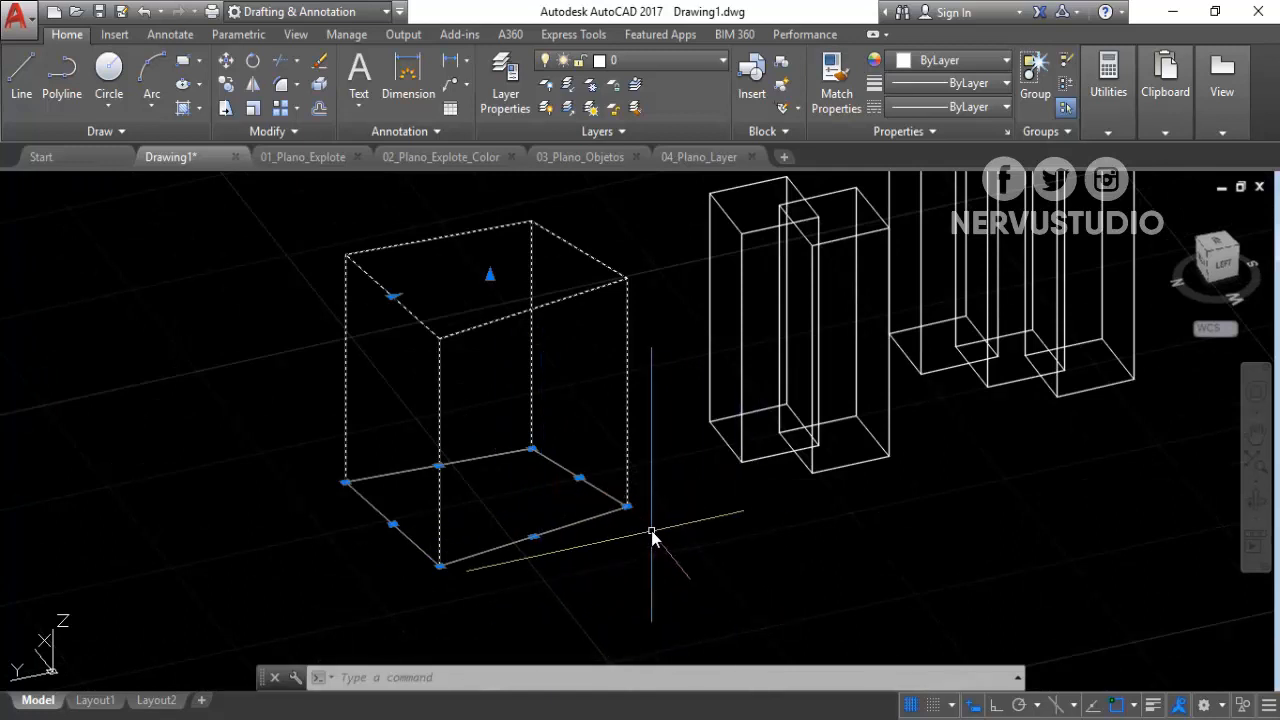
{"action": "key", "text": "Escape"}
Undo the grip edits made to the prism's base.
{"action": "scroll", "coordinate": [653, 528], "scroll_direction": "up", "scroll_amount": 3}
{"action": "key", "text": "ctrl+z"}
{"action": "key", "text": "ctrl+z"}
{"action": "key", "text": "ctrl+z"}
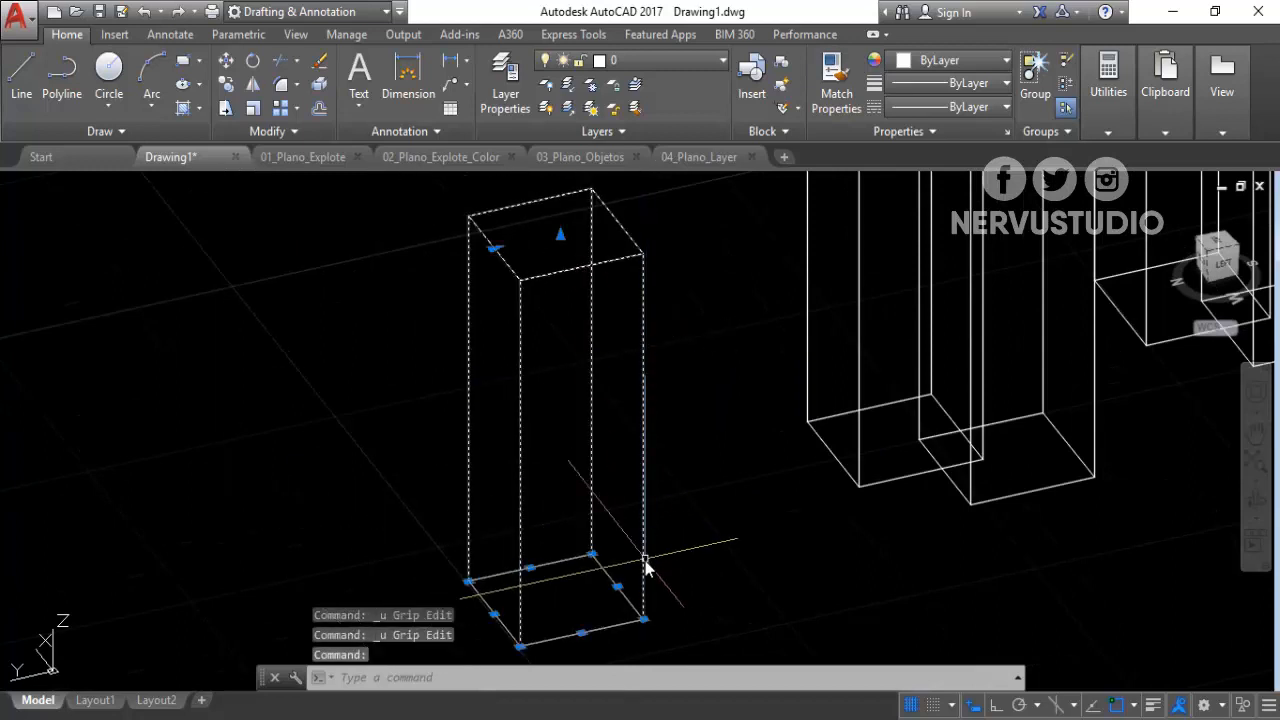
Examine the corner and midpoint grips on the selected prism's base and the two arrow grips on its top face.
{"action": "scroll", "coordinate": [576, 595], "scroll_direction": "up", "scroll_amount": 2}
{"action": "scroll", "coordinate": [576, 595], "scroll_direction": "down", "scroll_amount": 2}
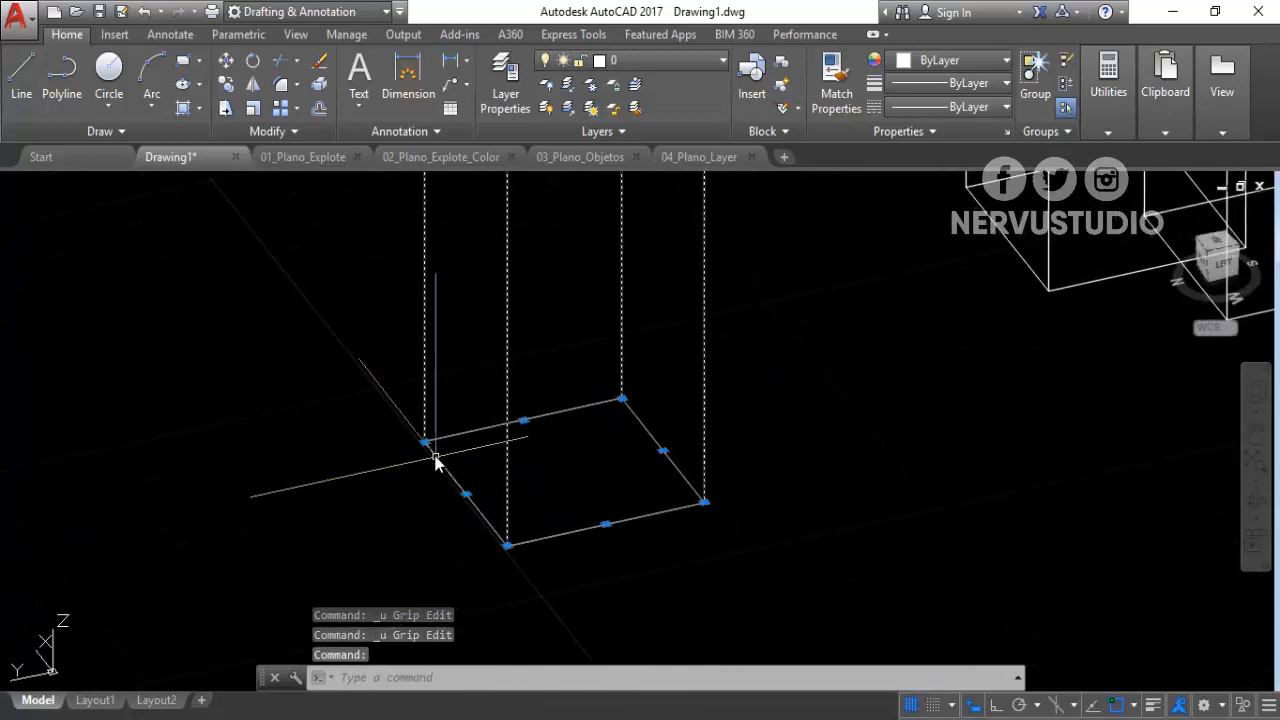
{"action": "scroll", "coordinate": [504, 561], "scroll_direction": "up", "scroll_amount": 2}
{"action": "scroll", "coordinate": [504, 561], "scroll_direction": "down", "scroll_amount": 2}
{"action": "scroll", "coordinate": [471, 343], "scroll_direction": "up", "scroll_amount": 2}
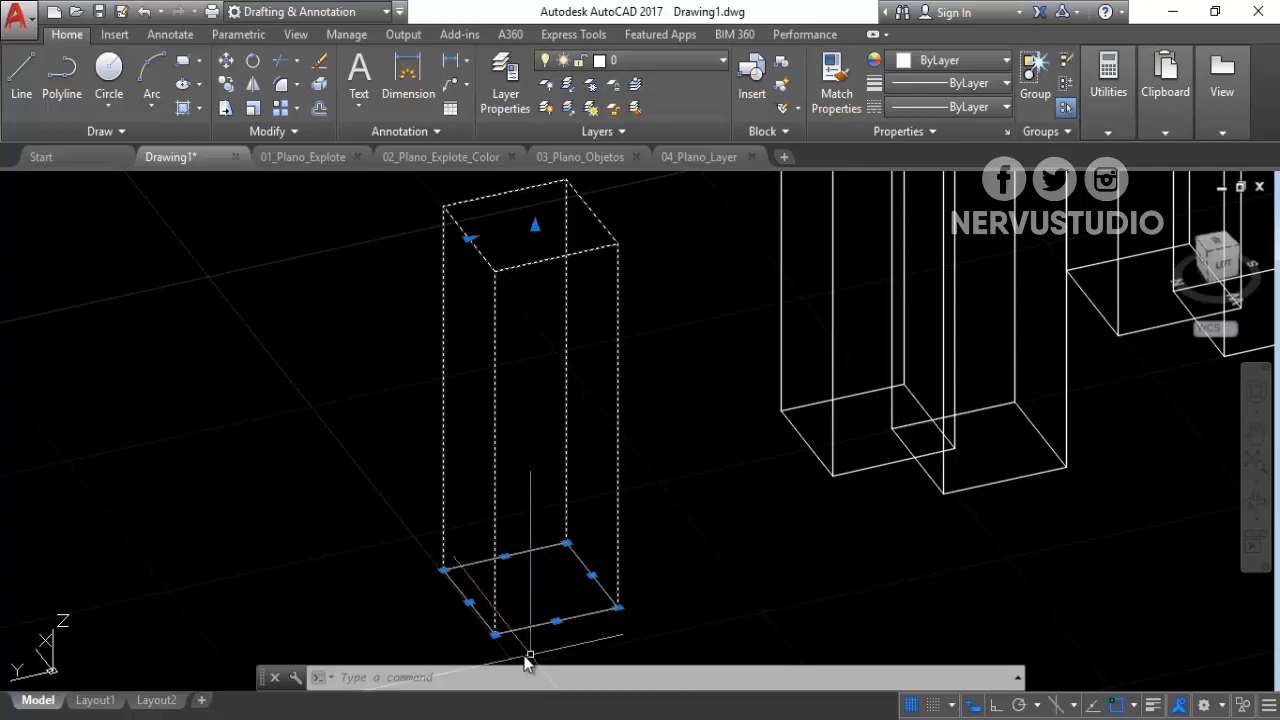
{"action": "scroll", "coordinate": [490, 650], "scroll_direction": "up", "scroll_amount": 2}
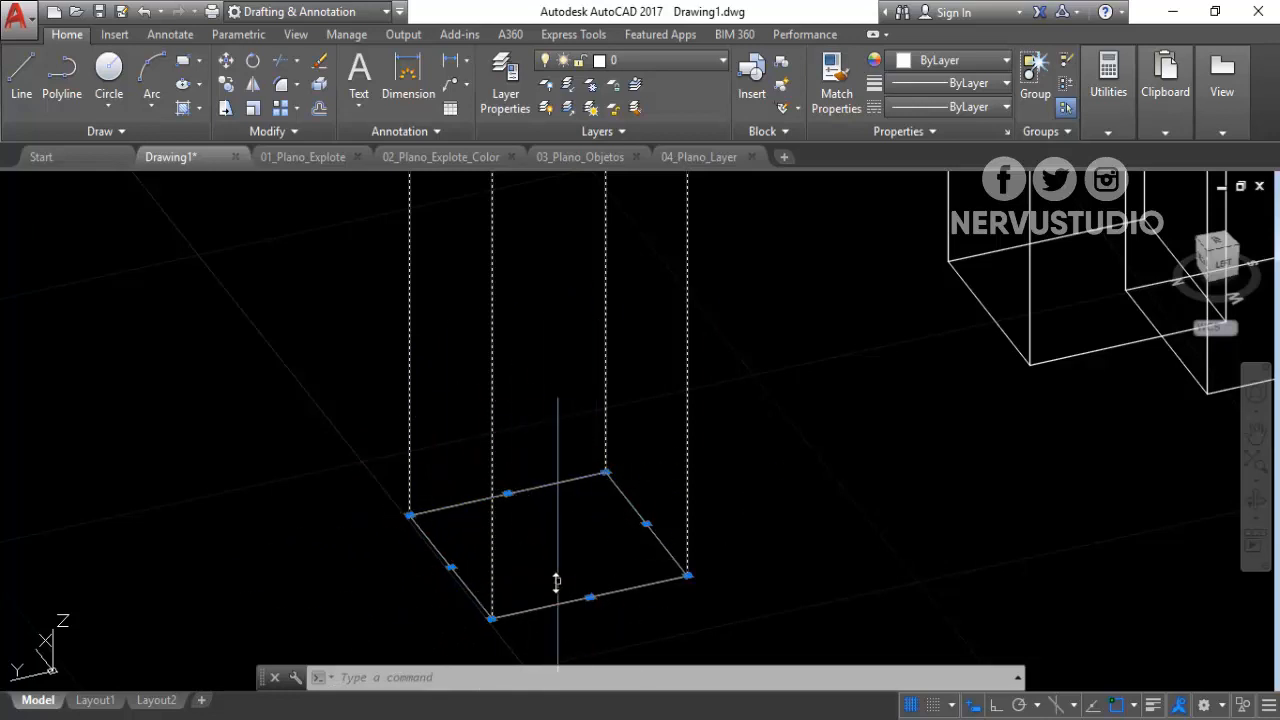
{"action": "middle_click_drag", "start_coordinate": [537, 606], "coordinate": [528, 451], "text": "shift"}
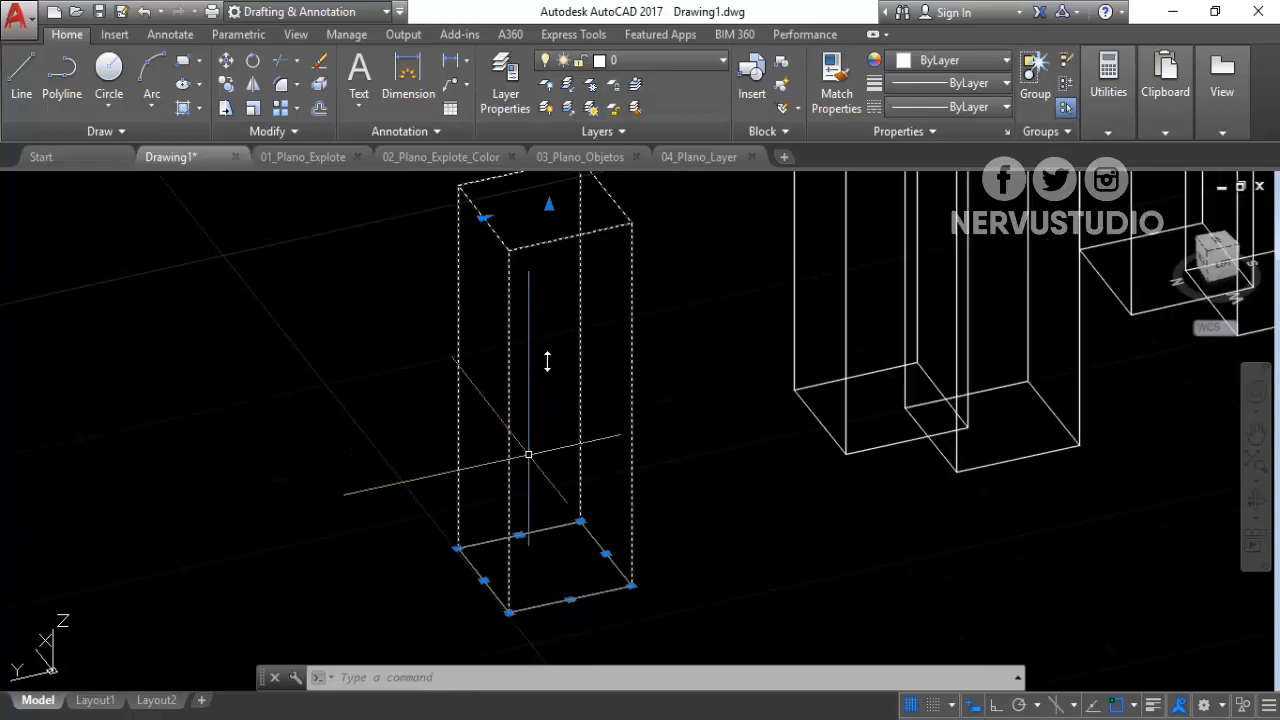
{"action": "middle_click_drag", "start_coordinate": [550, 334], "coordinate": [514, 486]}
{"action": "scroll", "coordinate": [495, 368], "scroll_direction": "up", "scroll_amount": 2}
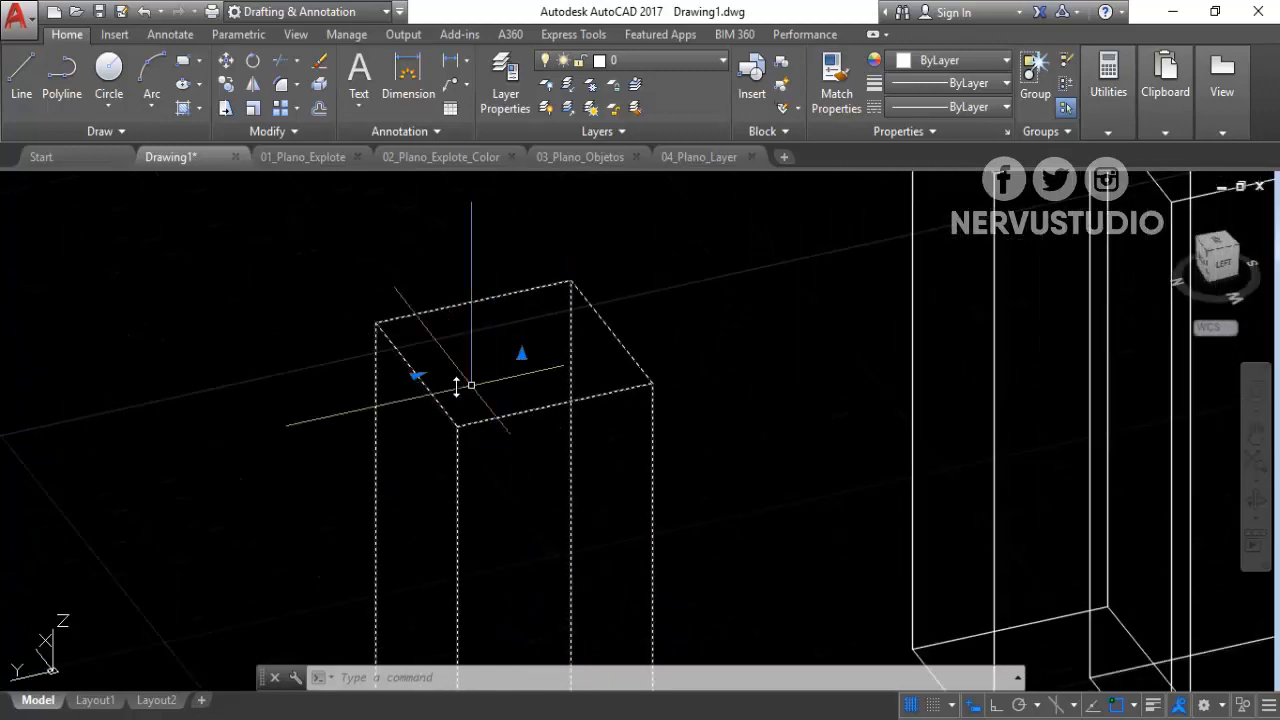
{"action": "scroll", "coordinate": [486, 337], "scroll_direction": "down", "scroll_amount": 3}
{"action": "scroll", "coordinate": [443, 343], "scroll_direction": "up", "scroll_amount": 2}
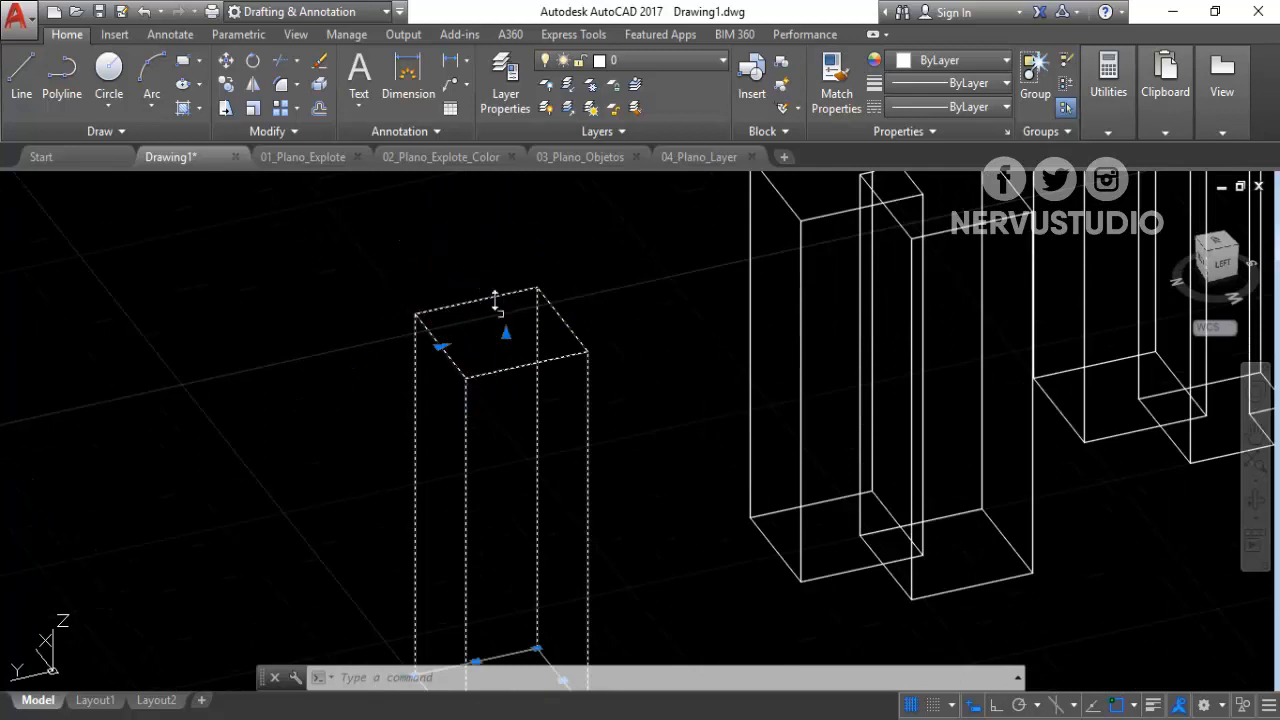
Try to taper the selected prism's sides inward with the arrow grip on its top edge.
{"action": "left_click", "coordinate": [441, 346]}
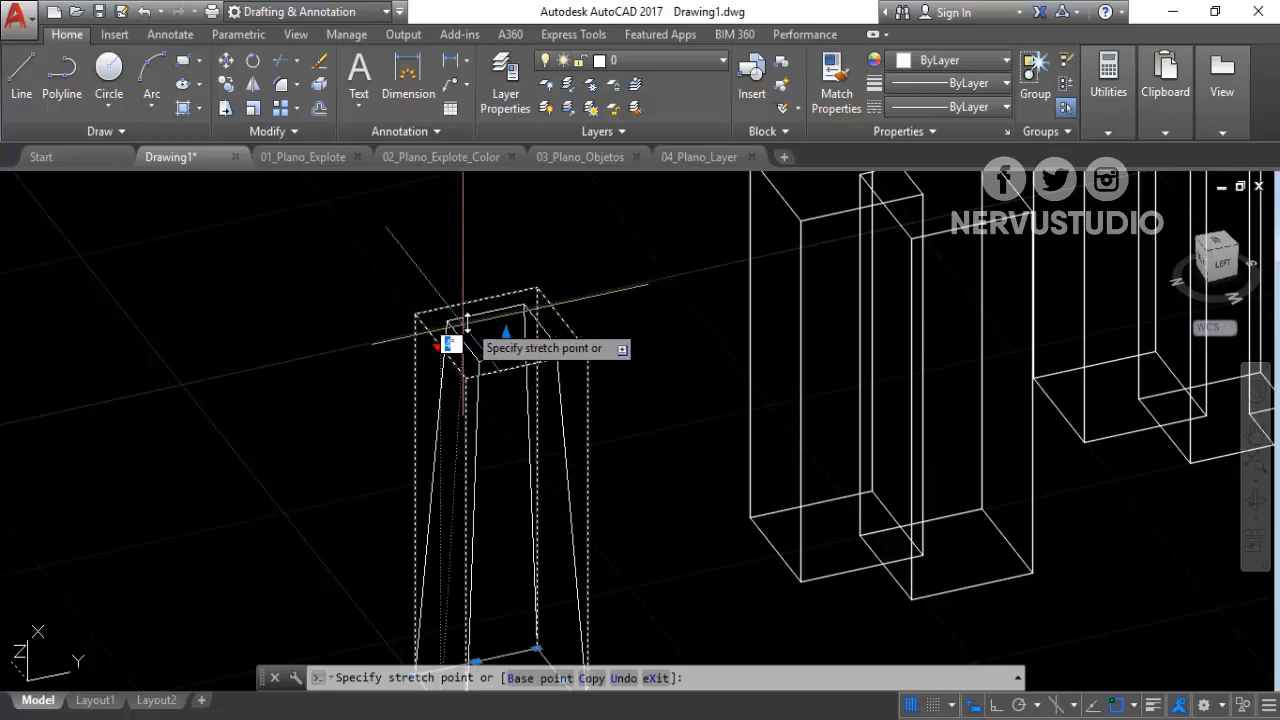
{"action": "key", "text": "Escape"}
{"action": "scroll", "coordinate": [522, 283], "scroll_direction": "down", "scroll_amount": 2}
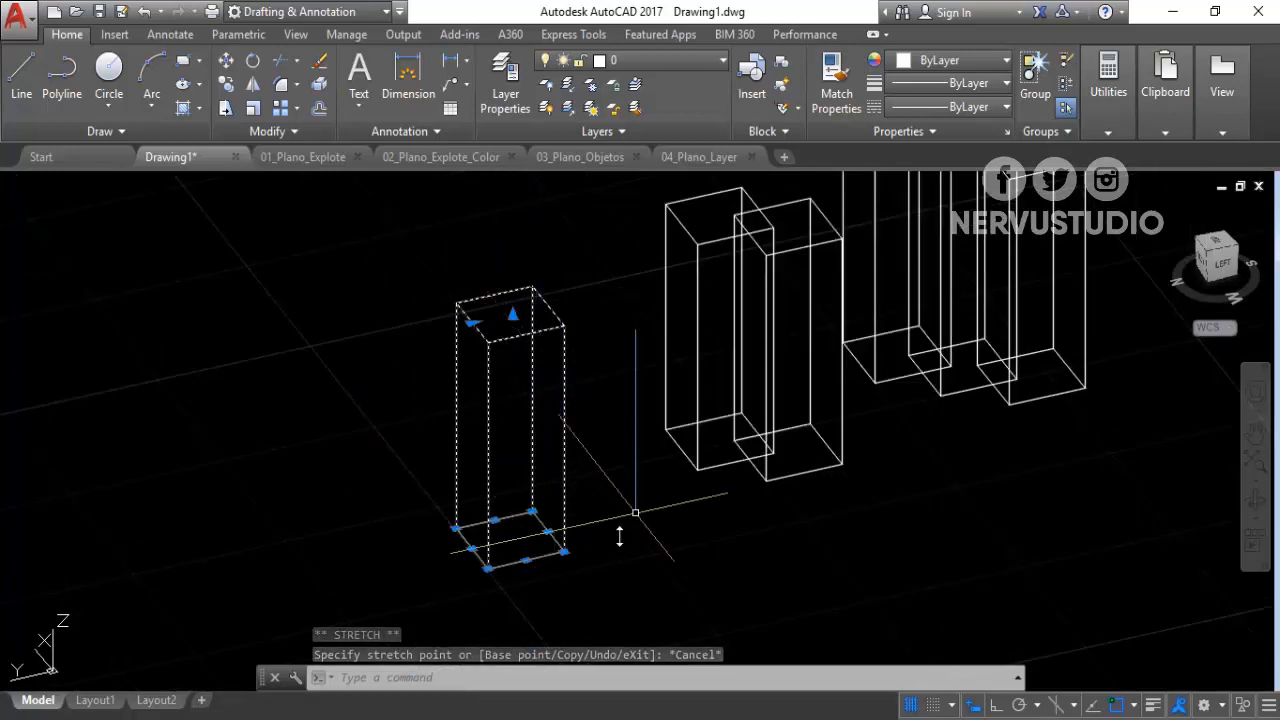
Set the selected prism's height to 12 with its height grip.
{"action": "scroll", "coordinate": [514, 537], "scroll_direction": "up", "scroll_amount": 3}
{"action": "scroll", "coordinate": [655, 440], "scroll_direction": "down", "scroll_amount": 1}
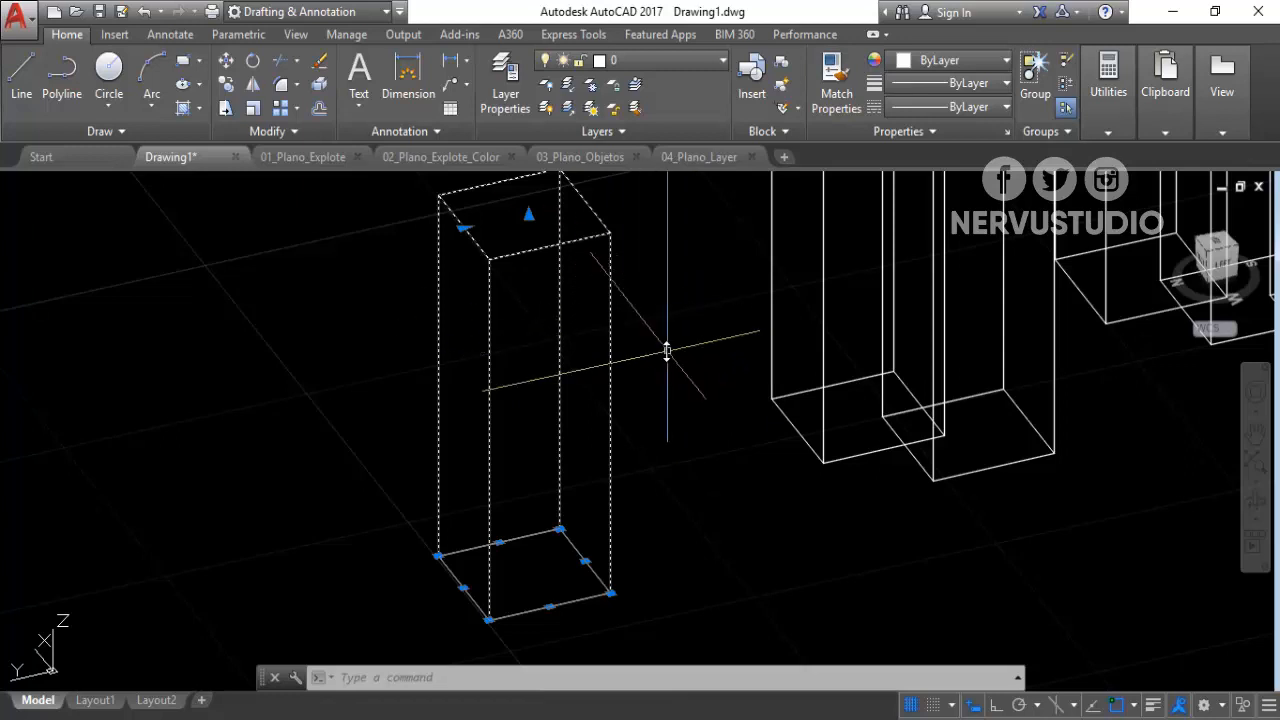
{"action": "left_click", "coordinate": [530, 216]}
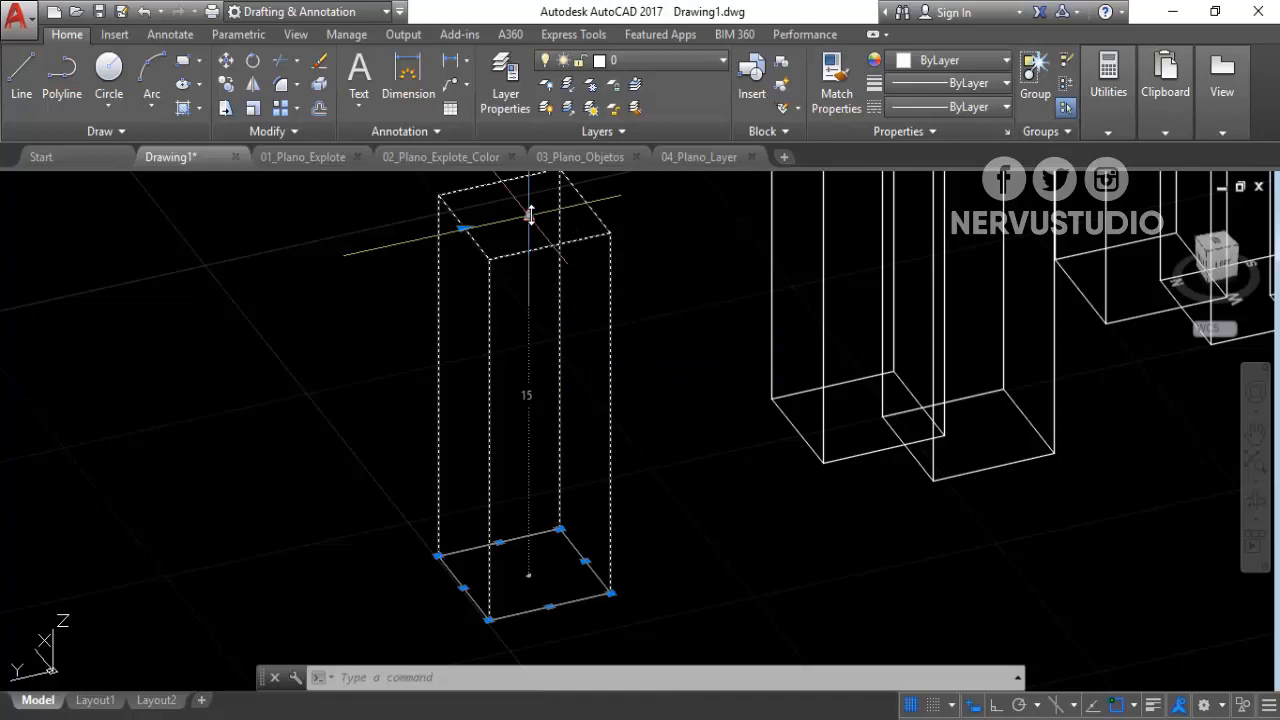
{"action": "left_click", "coordinate": [530, 215]}
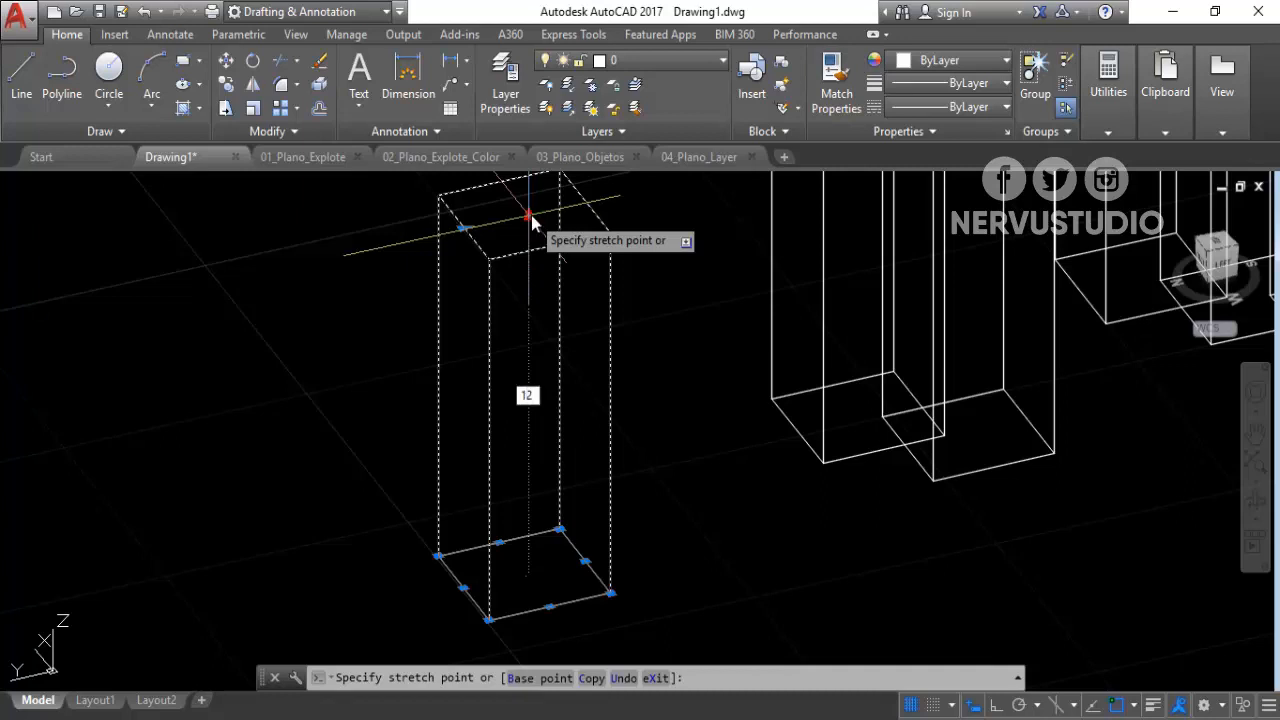
{"action": "key", "text": "Return"}
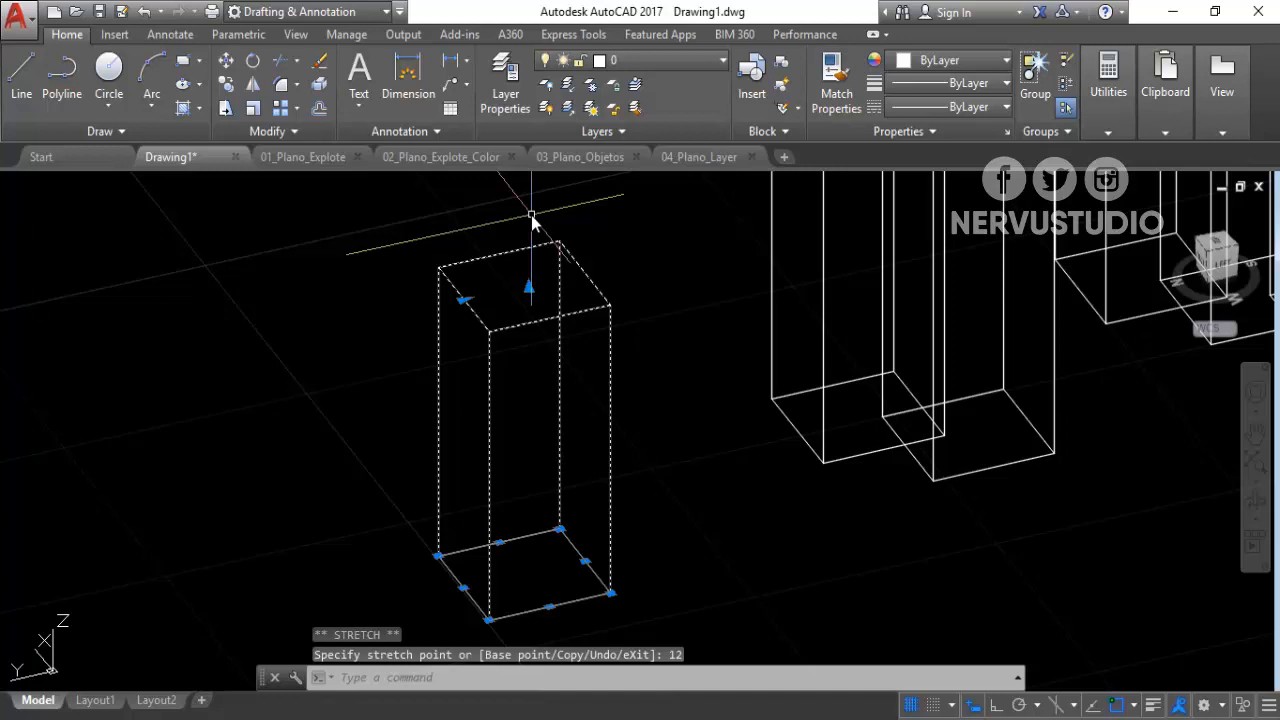
Set the selected prism's height to 20 with its height grip.
{"action": "left_click", "coordinate": [528, 288]}
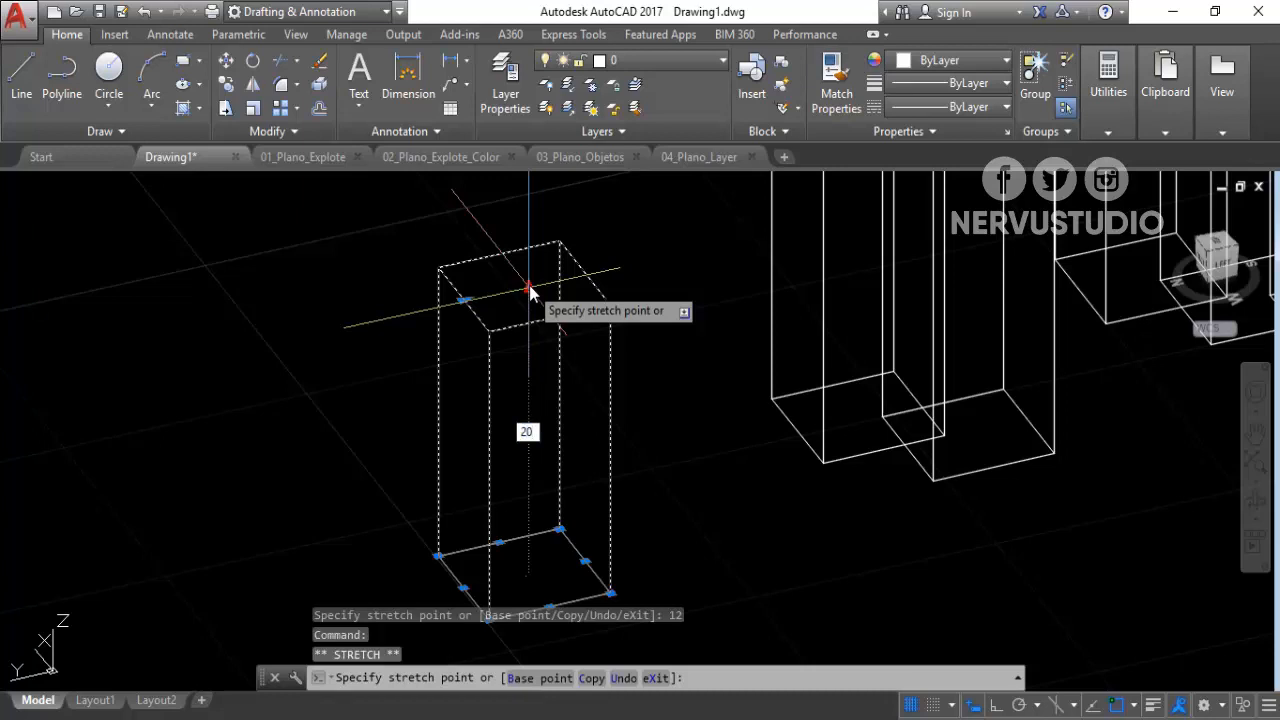
{"action": "type", "text": "20"}
{"action": "key", "text": "Return"}
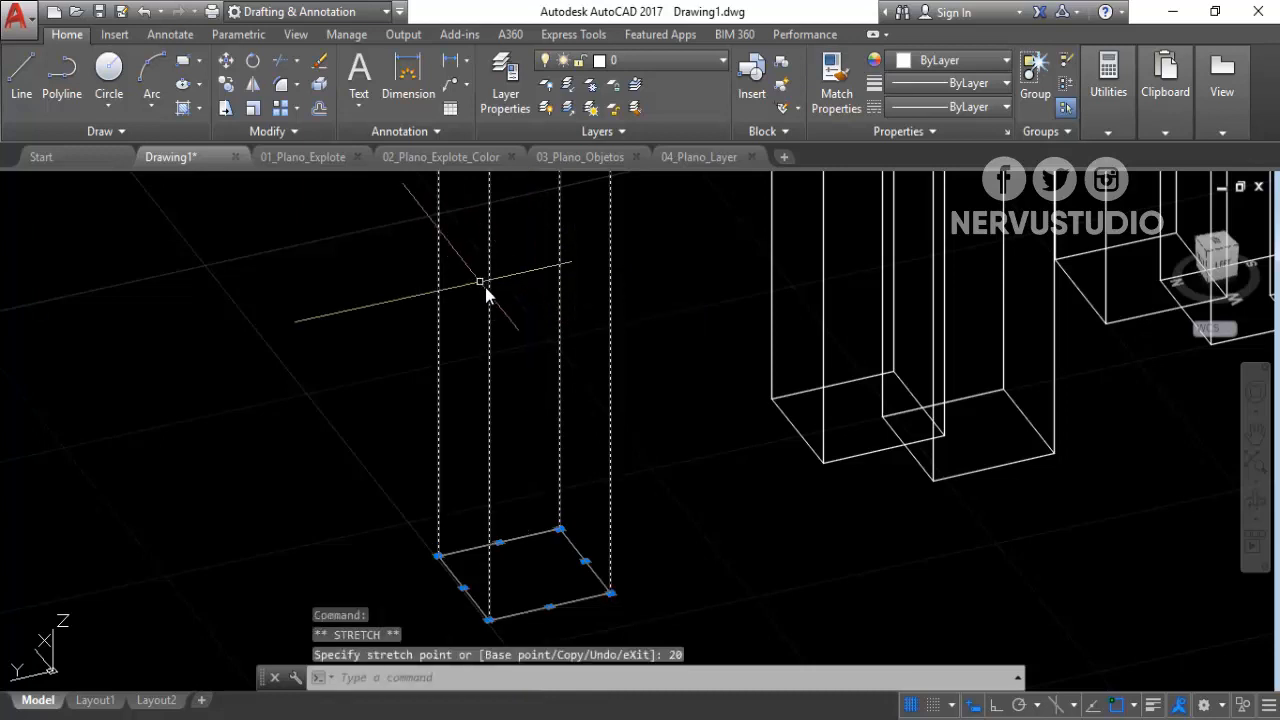
{"action": "scroll", "coordinate": [500, 370], "scroll_direction": "down", "scroll_amount": 4}
{"action": "scroll", "coordinate": [514, 323], "scroll_direction": "up", "scroll_amount": 3}
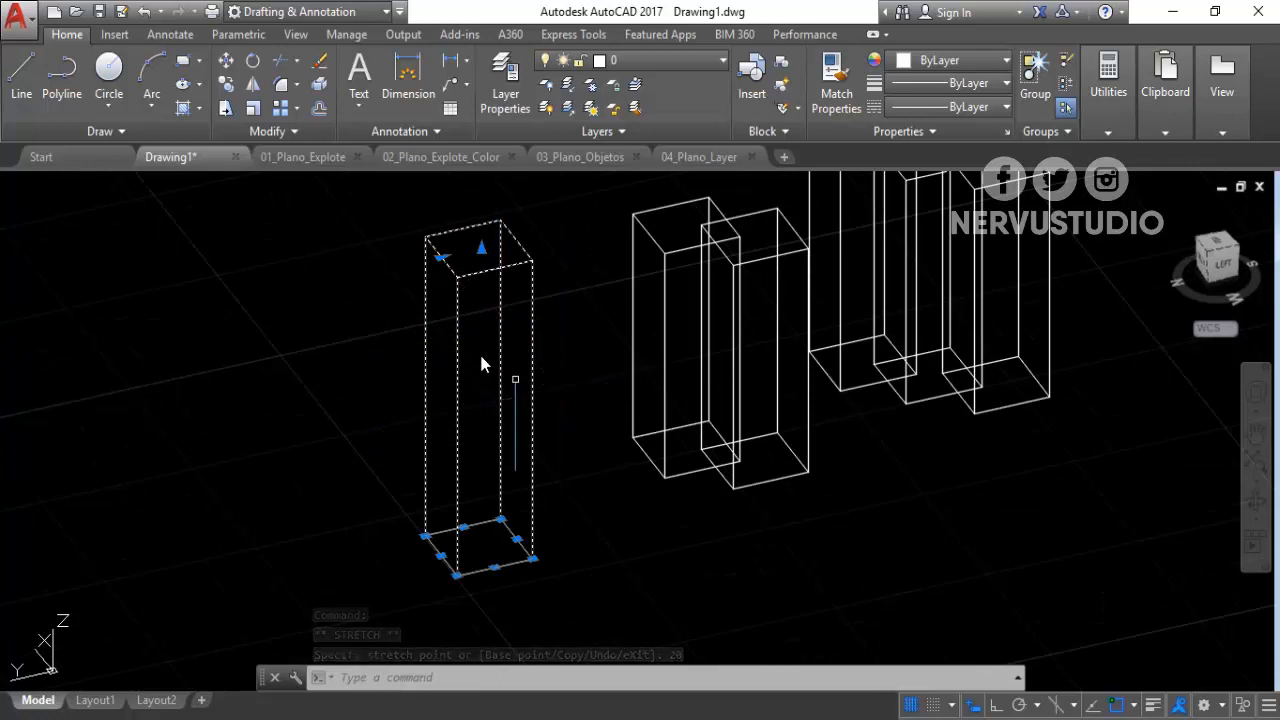
Taper the selected prism's sides inward by 5 degrees with the arrow grip on its top edge.
{"action": "left_click", "coordinate": [441, 258]}
{"action": "type", "text": "20"}
{"action": "key", "text": "Return"}
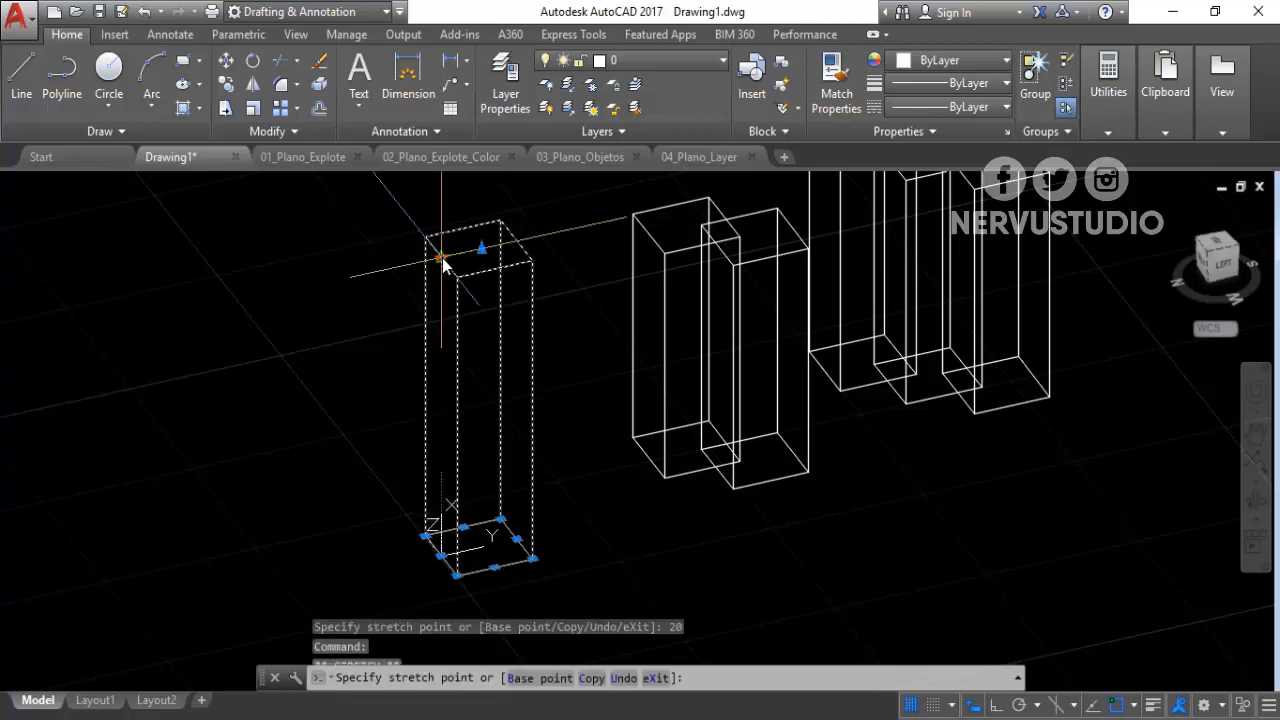
{"action": "left_click", "coordinate": [442, 256]}
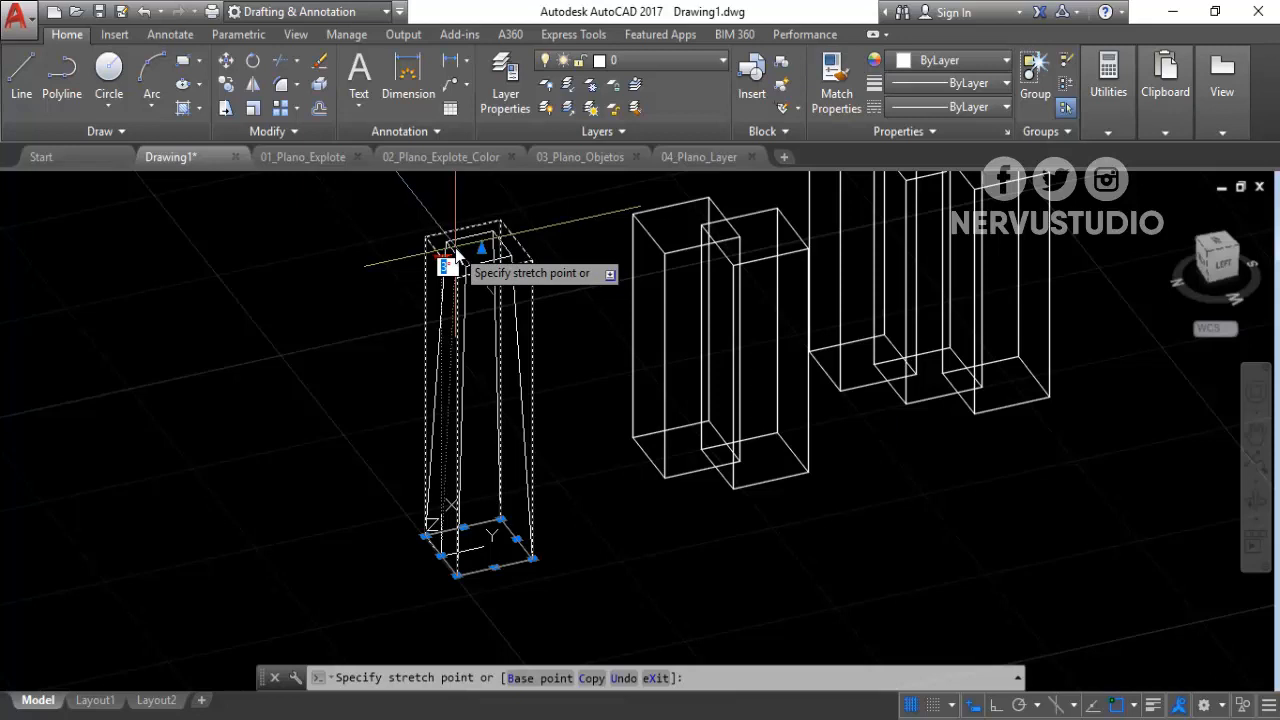
{"action": "key", "text": "Return"}
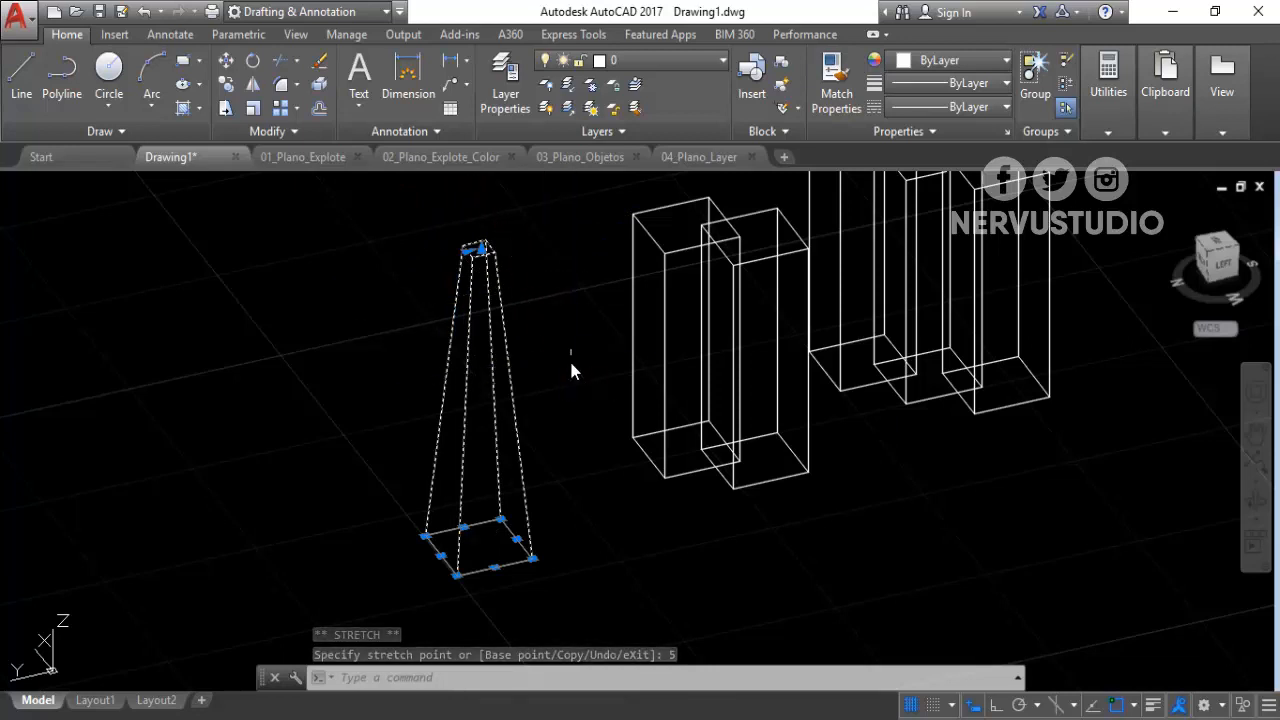
Stretch one short edge of the tapered prism's base outward and pull its back corner away to make the base irregular.
{"action": "left_click", "coordinate": [441, 555]}
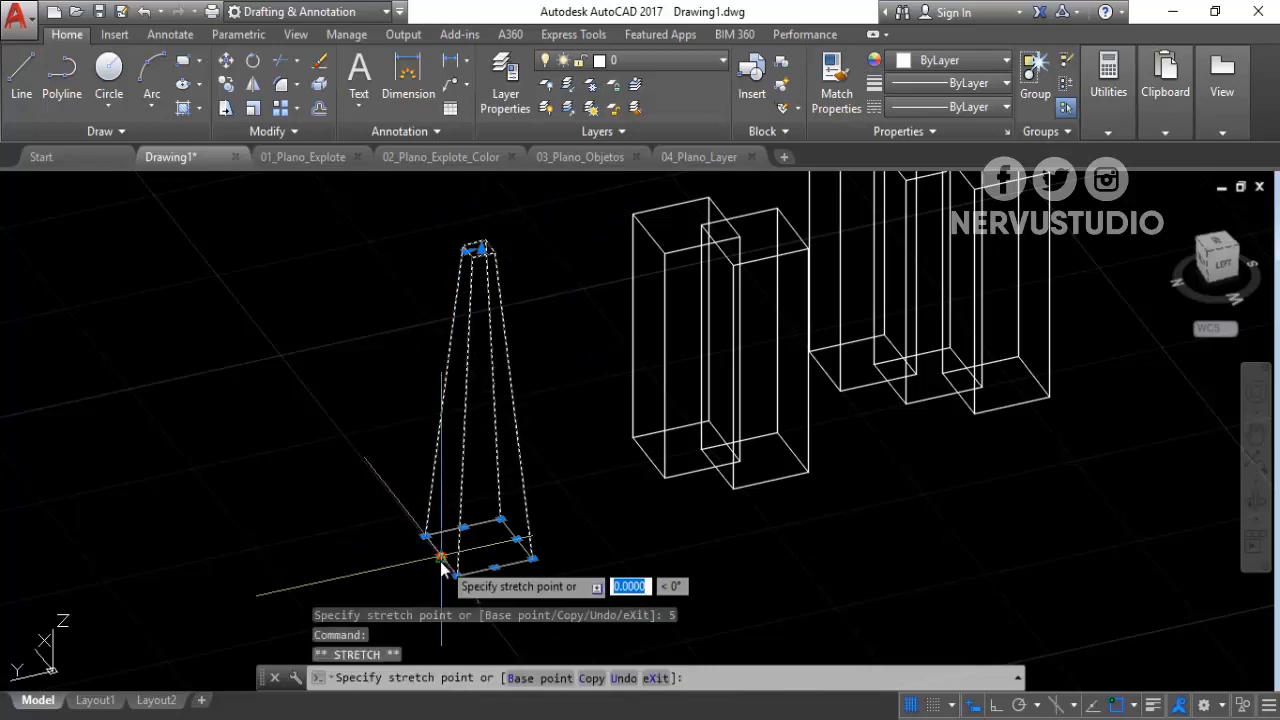
{"action": "left_click", "coordinate": [390, 566]}
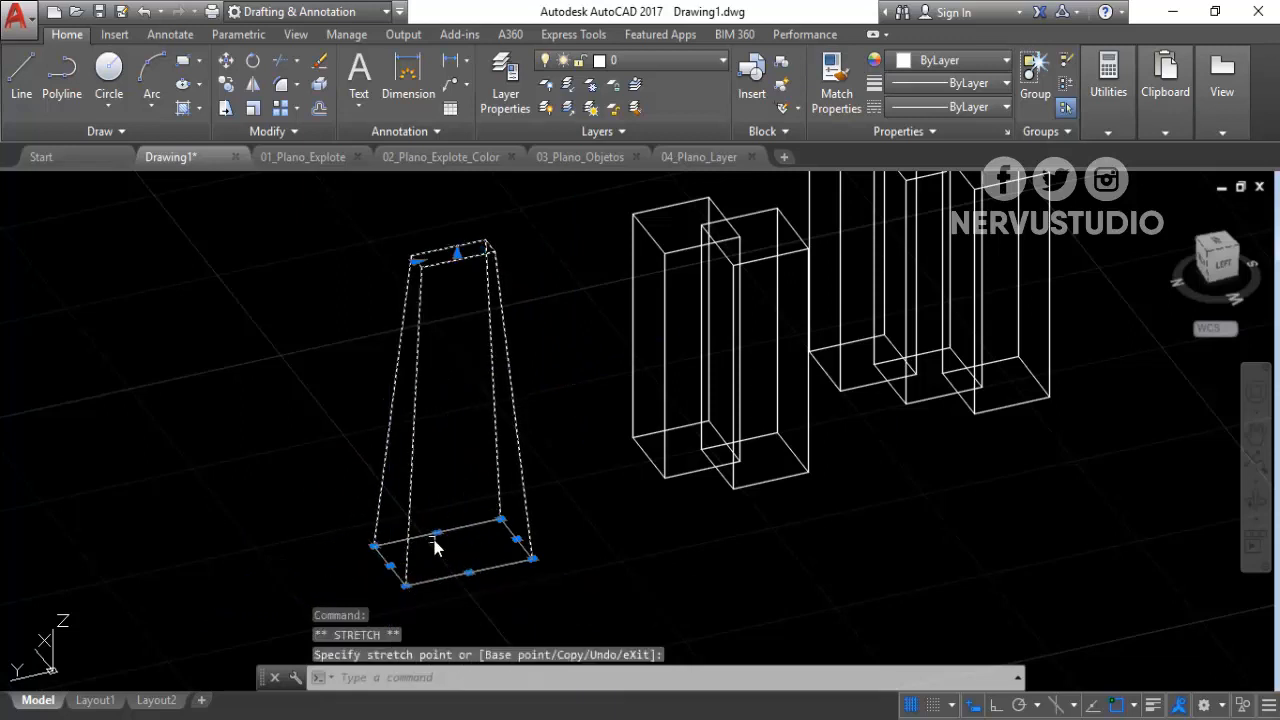
{"action": "left_click", "coordinate": [501, 519]}
{"action": "left_click", "coordinate": [466, 451]}
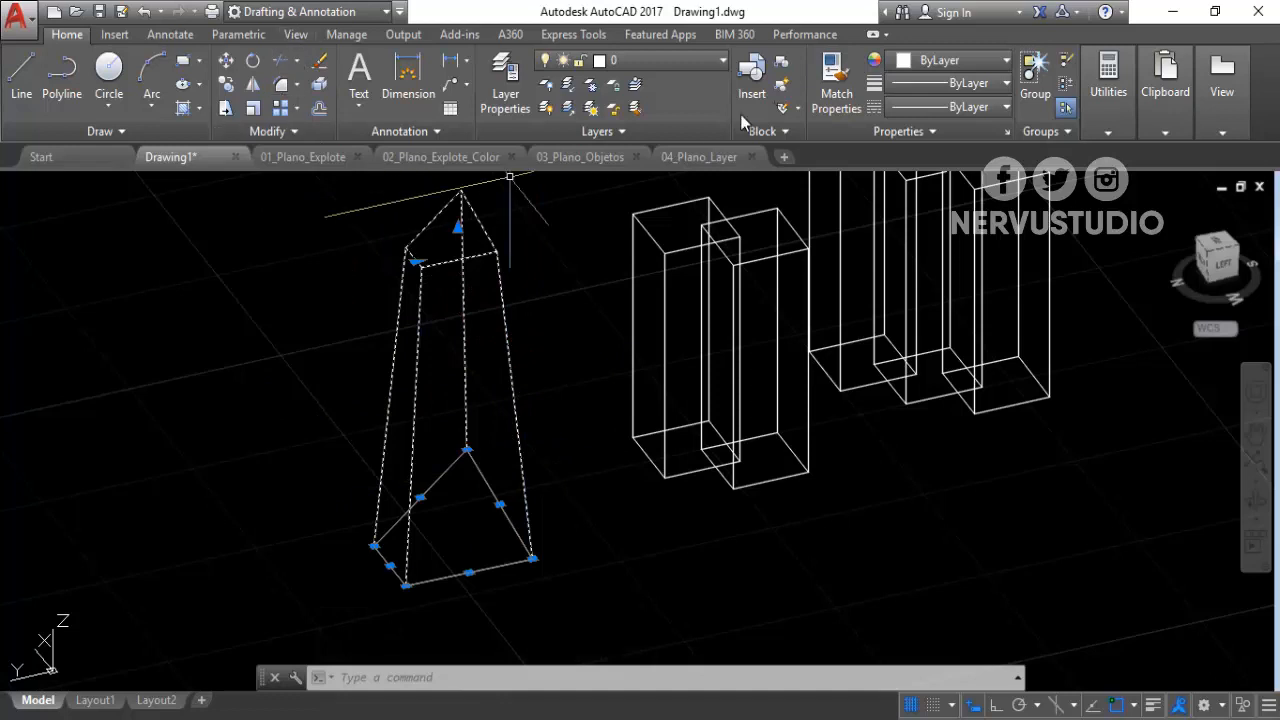
Add the Visualize tools to the ribbon and set the visual style to Conceptual.
{"action": "right_click", "coordinate": [940, 35]}
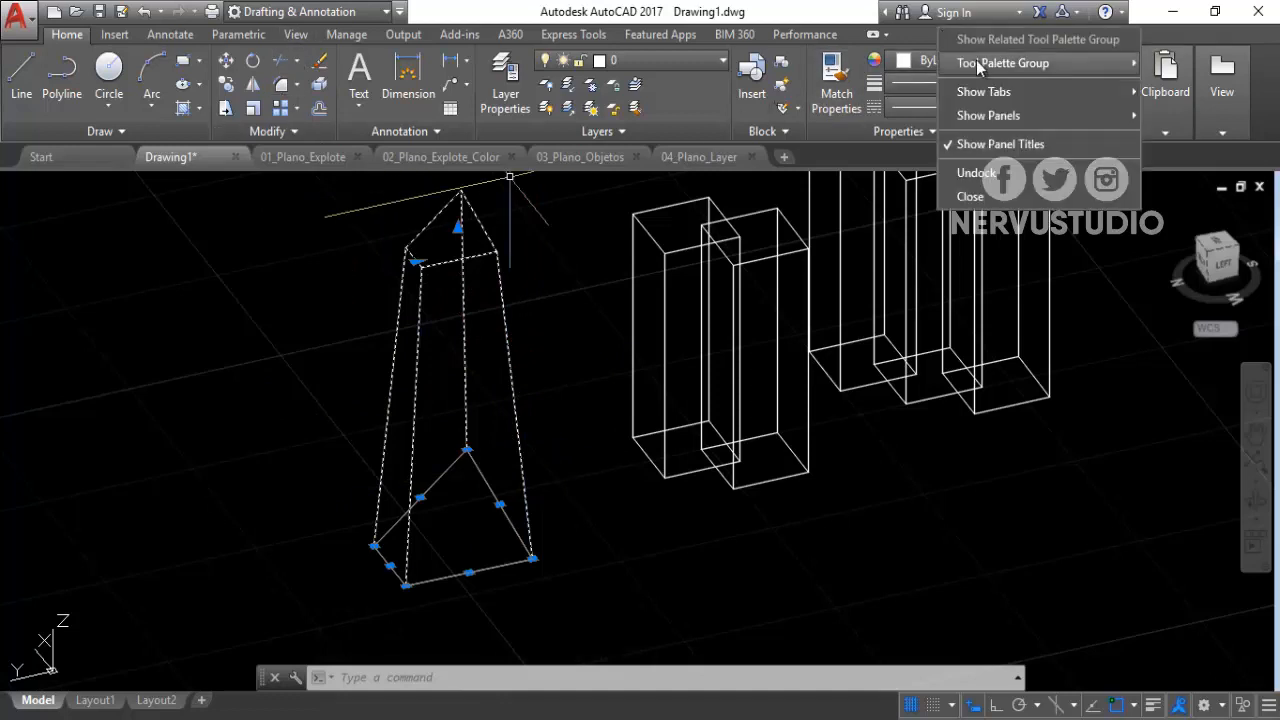
{"action": "mouse_move", "coordinate": [987, 92]}
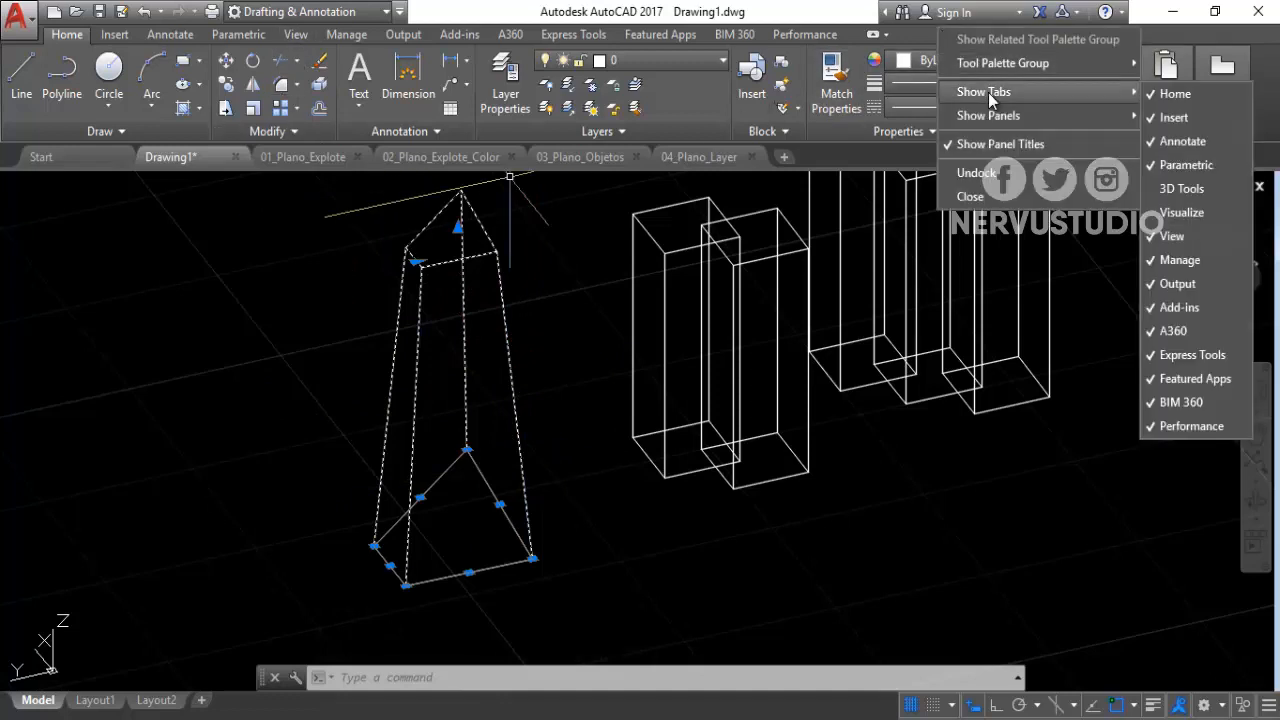
{"action": "left_click", "coordinate": [1198, 213]}
{"action": "left_click", "coordinate": [305, 33]}
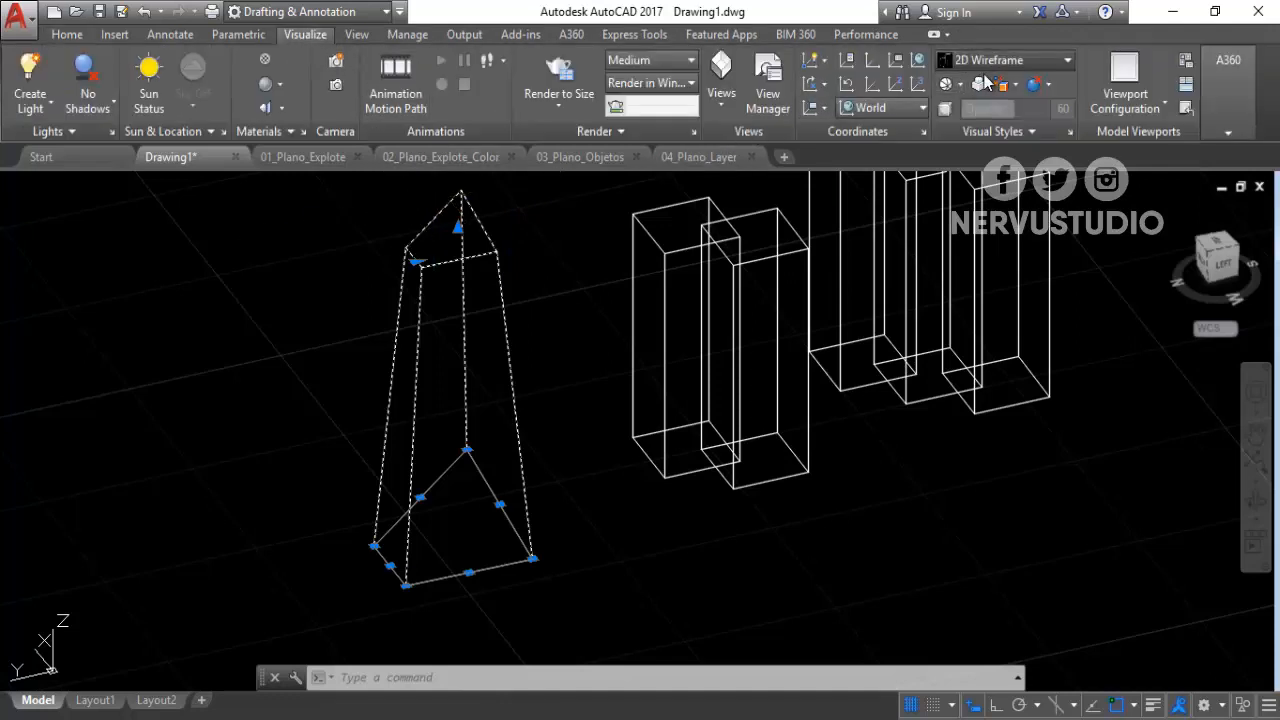
{"action": "left_click", "coordinate": [1005, 60]}
{"action": "left_click", "coordinate": [1057, 110]}
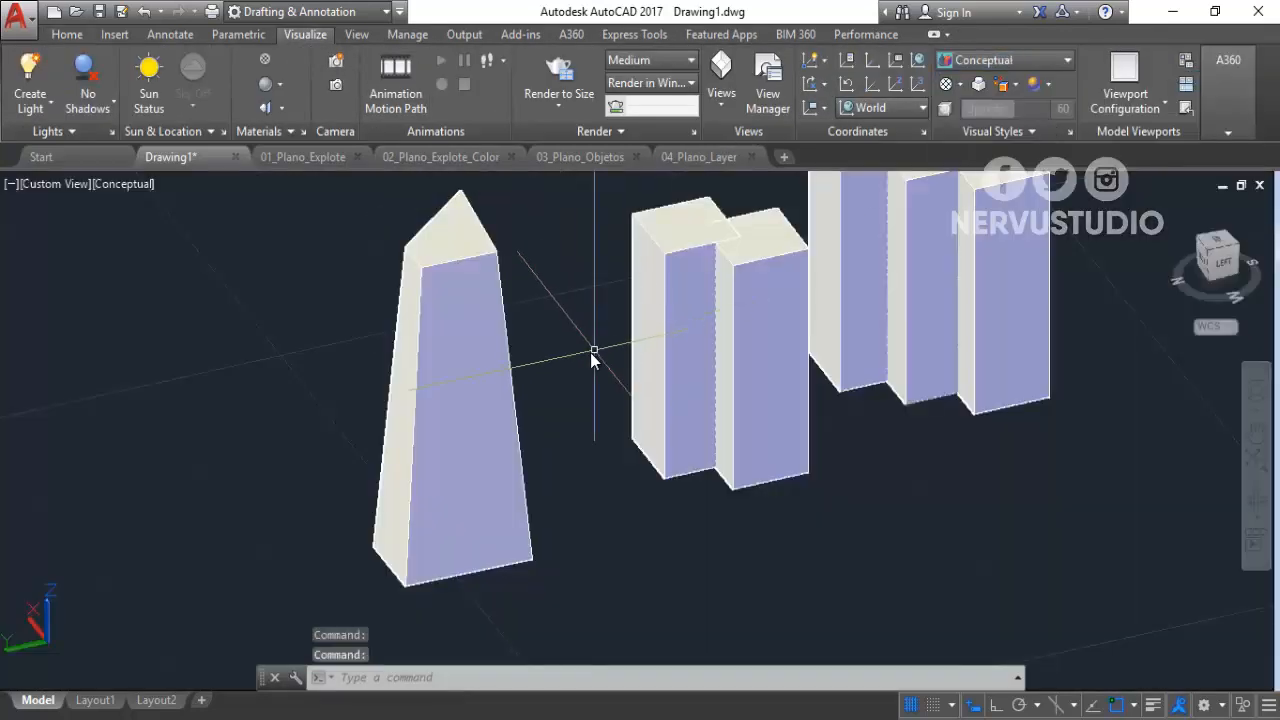
Unite the two overlapping prisms of the middle group into one solid with Union.
{"action": "mouse_move", "coordinate": [500, 408]}
{"action": "middle_mouse_down", "text": "shift"}
{"action": "mouse_move", "coordinate": [681, 407]}
{"action": "mouse_move", "coordinate": [429, 406]}
{"action": "mouse_move", "coordinate": [510, 426]}
{"action": "middle_mouse_up", "text": "shift"}
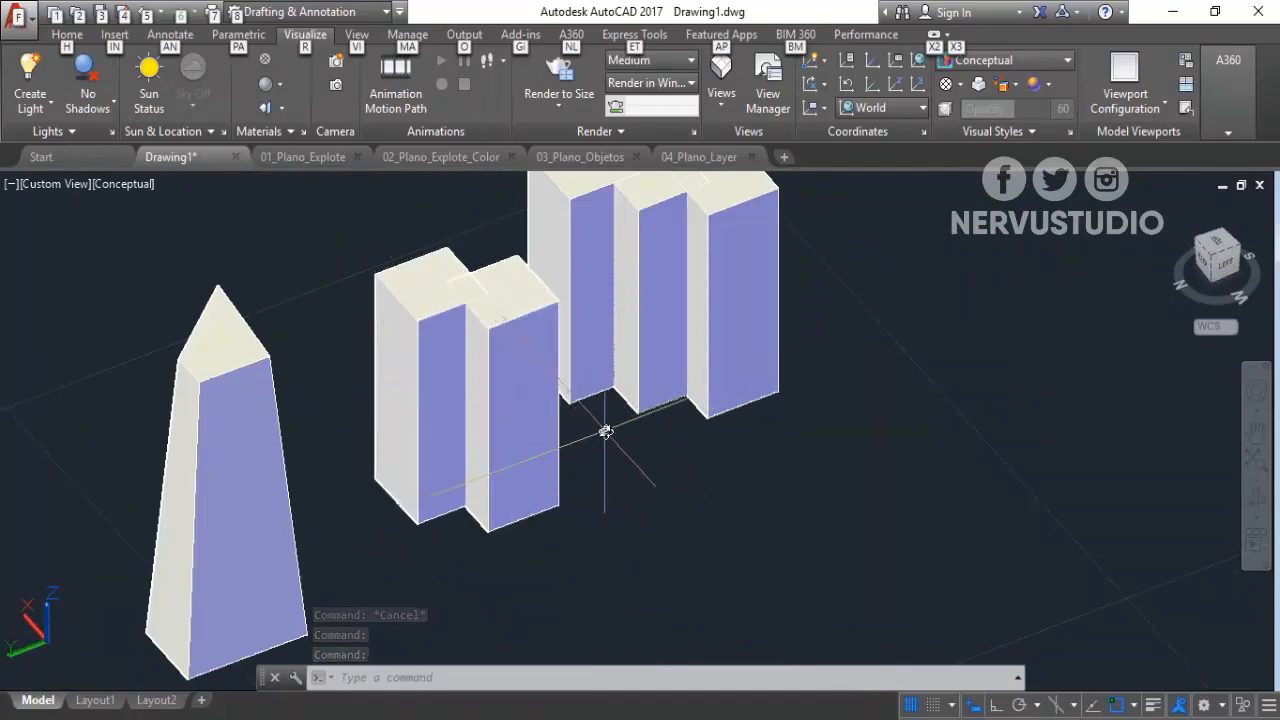
{"action": "mouse_move", "coordinate": [608, 433]}
{"action": "middle_mouse_down", "text": "shift"}
{"action": "mouse_move", "coordinate": [563, 429]}
{"action": "mouse_move", "coordinate": [583, 429]}
{"action": "middle_mouse_up", "text": "shift"}
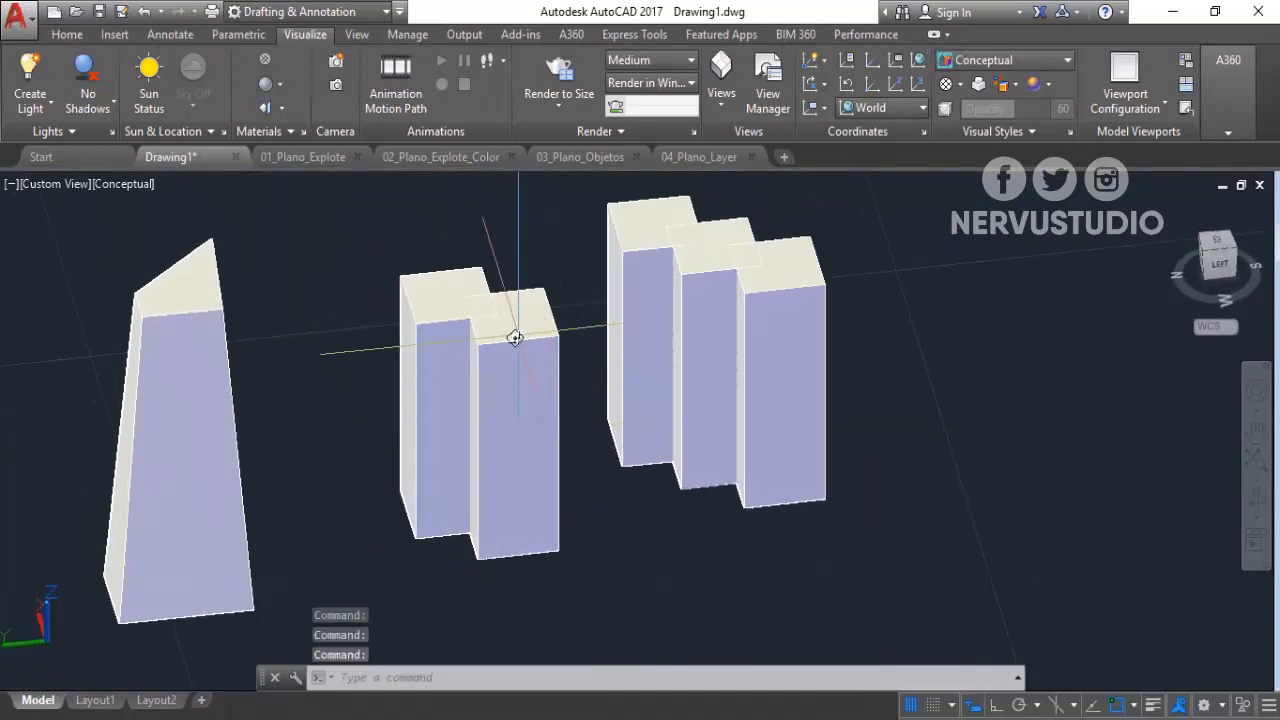
{"action": "scroll", "coordinate": [523, 328], "scroll_direction": "up", "scroll_amount": 3}
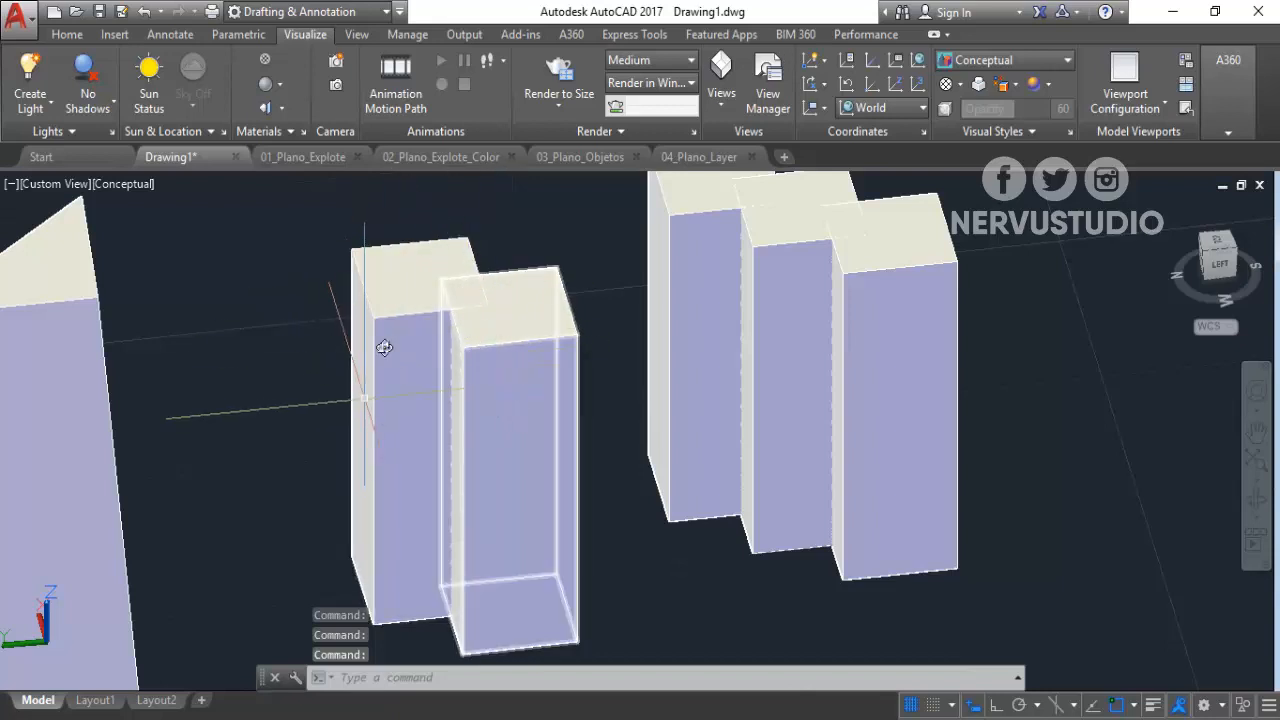
{"action": "middle_click_drag", "start_coordinate": [357, 390], "coordinate": [343, 423], "text": "shift"}
{"action": "type", "text": "UNI"}
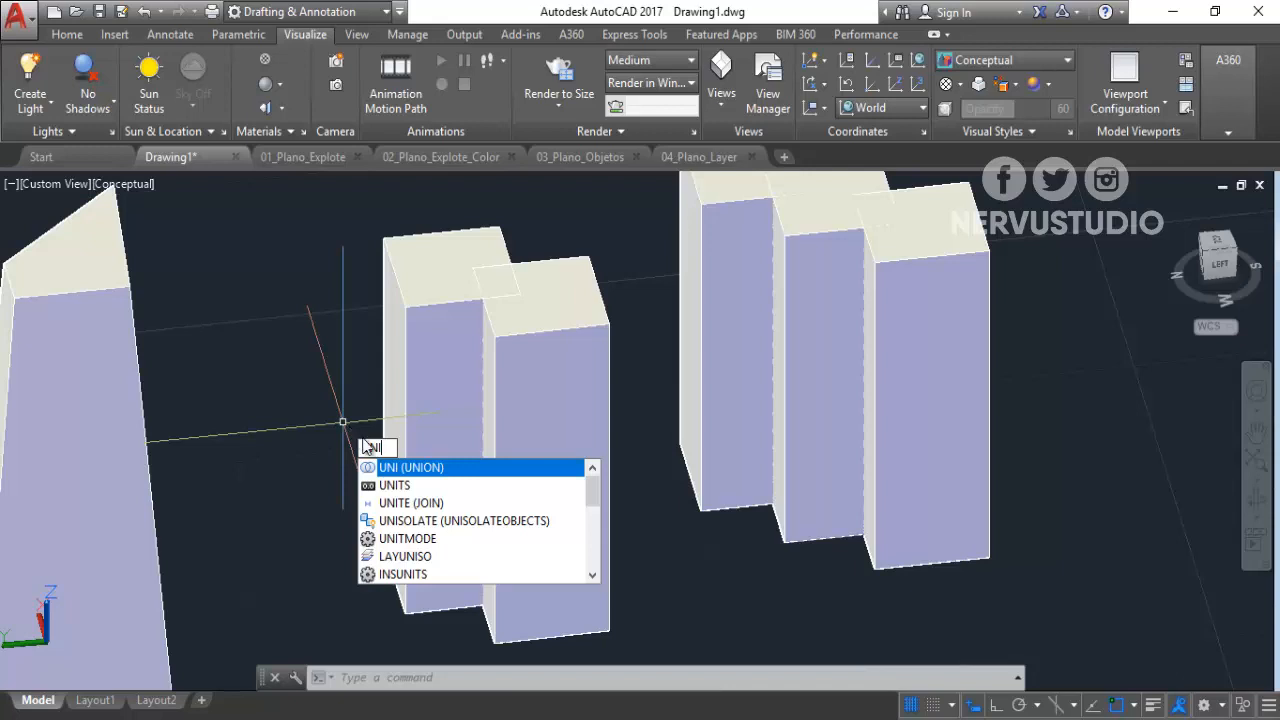
{"action": "key", "text": "Return"}
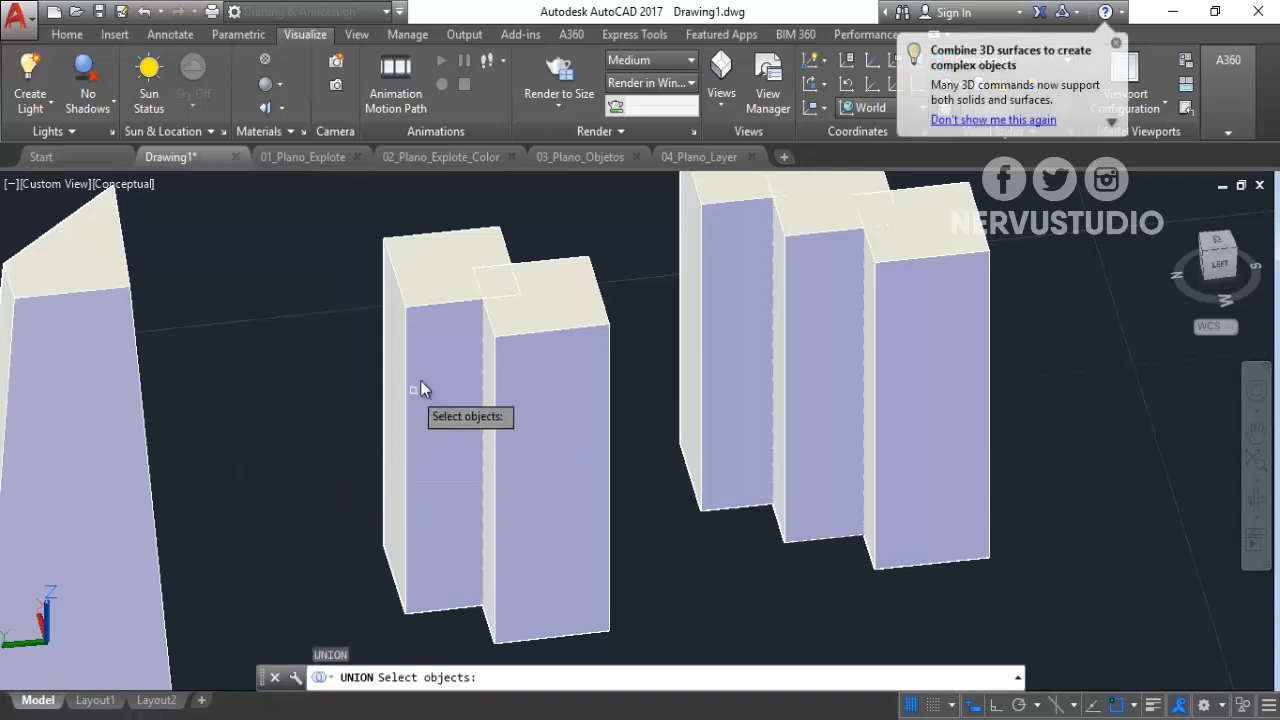
{"action": "left_click", "coordinate": [437, 313]}
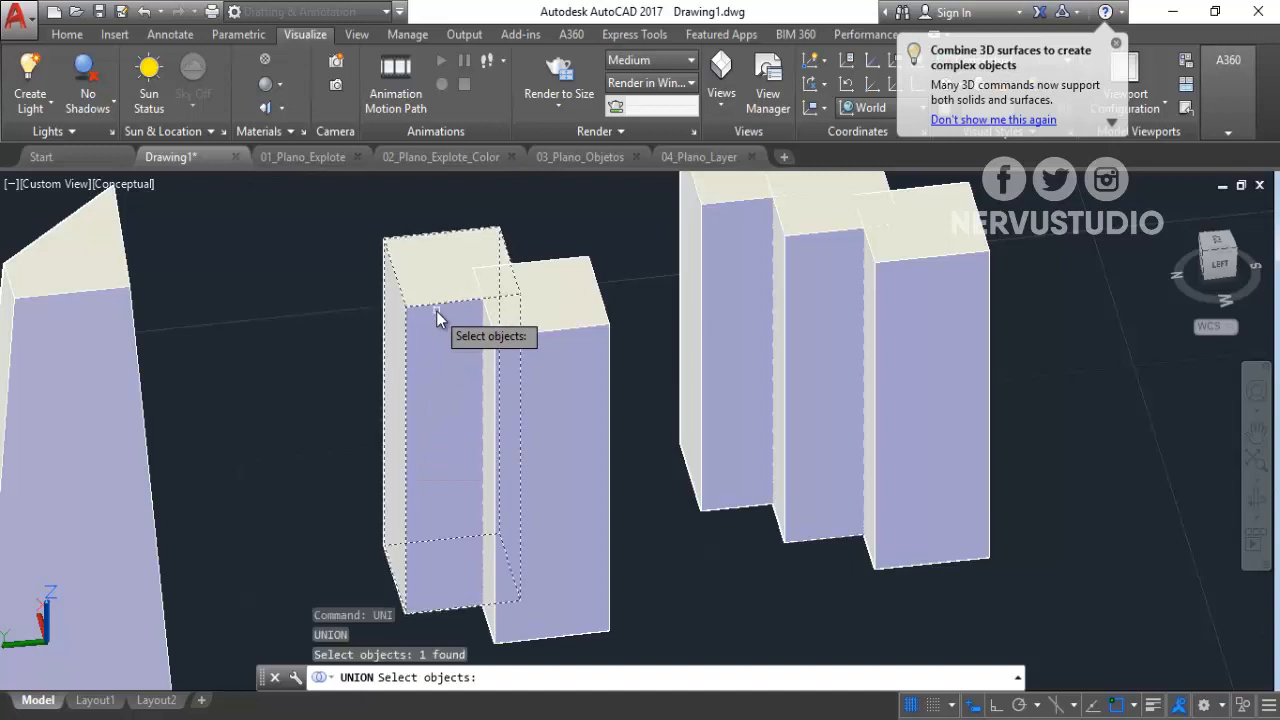
{"action": "left_click", "coordinate": [575, 368]}
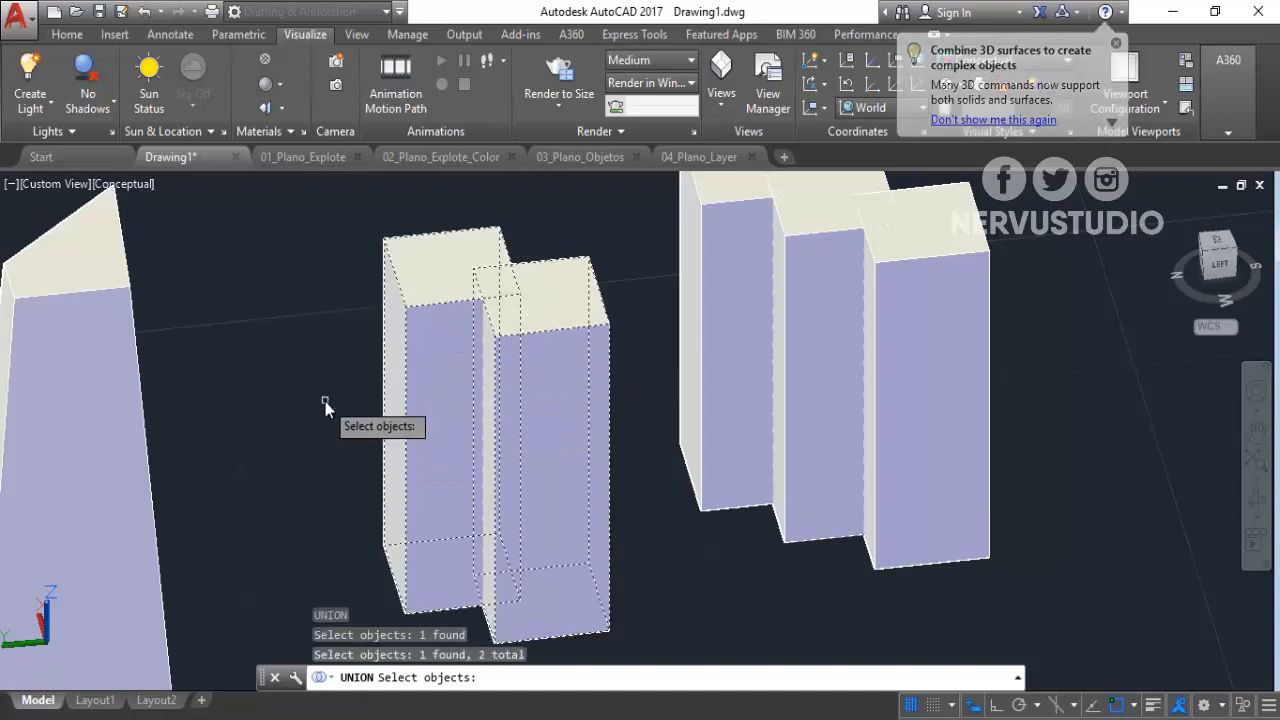
{"action": "key", "text": "Return"}
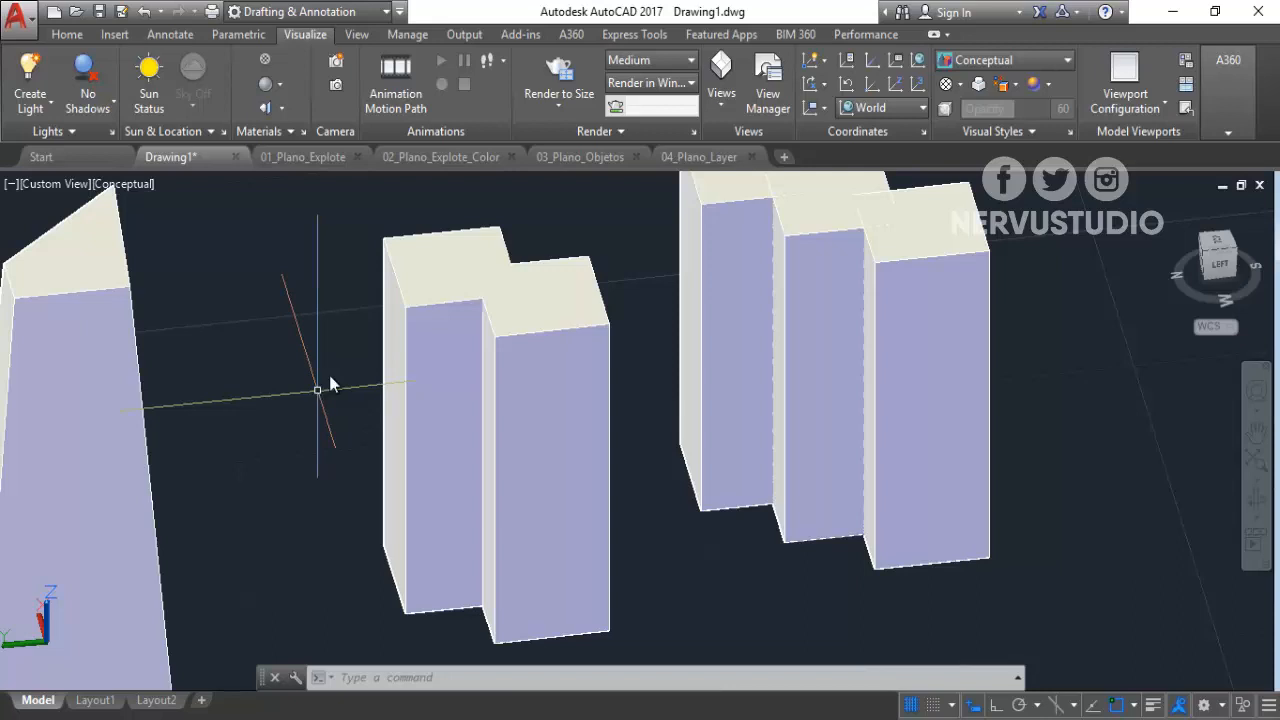
Move the united solid toward the tapered prism using its base grip, and clear the selection.
{"action": "left_click", "coordinate": [428, 307]}
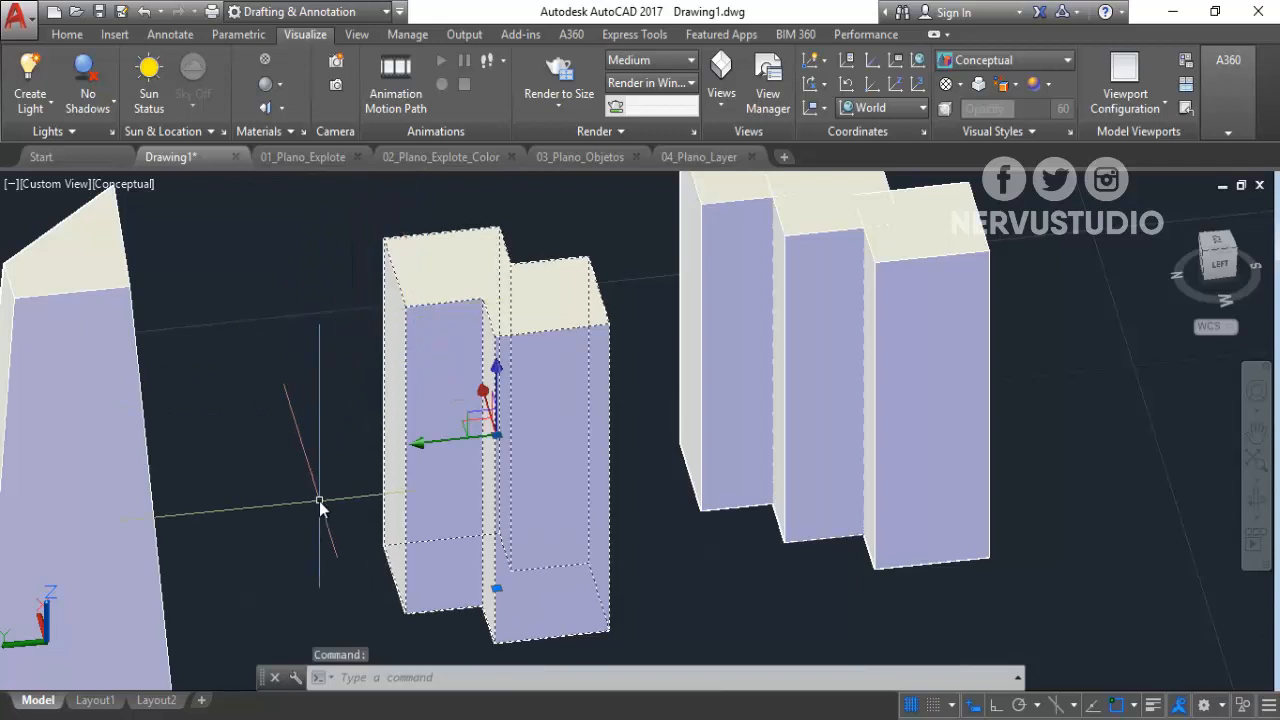
{"action": "middle_click_drag", "start_coordinate": [343, 537], "coordinate": [386, 549], "text": "shift"}
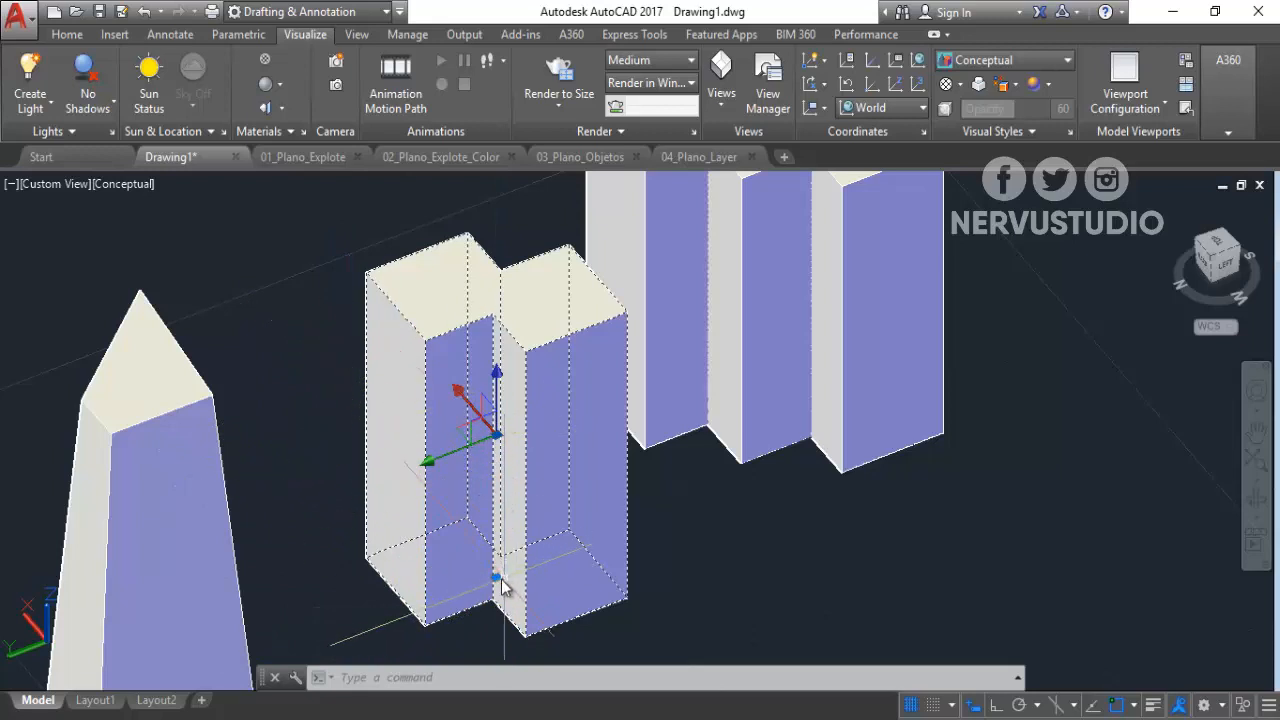
{"action": "mouse_move", "coordinate": [494, 584]}
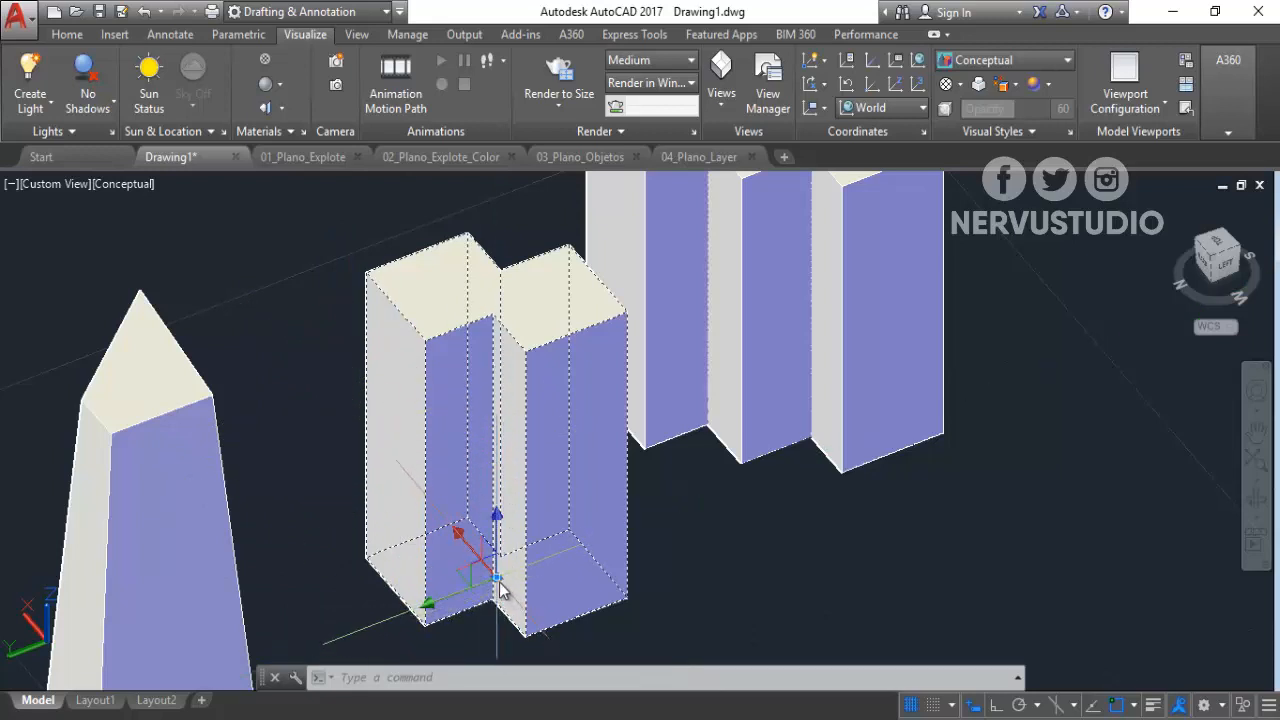
{"action": "left_click", "coordinate": [497, 580]}
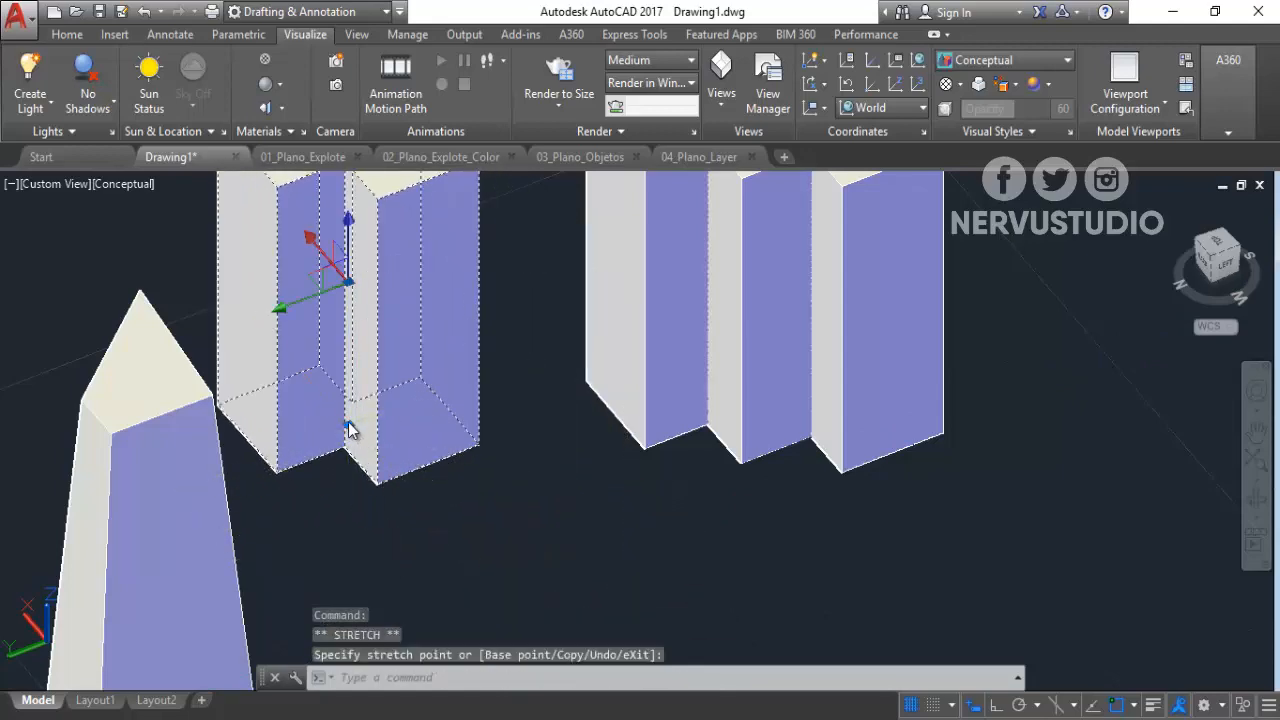
{"action": "left_click", "coordinate": [360, 455]}
{"action": "scroll", "coordinate": [400, 350], "scroll_direction": "down", "scroll_amount": 2}
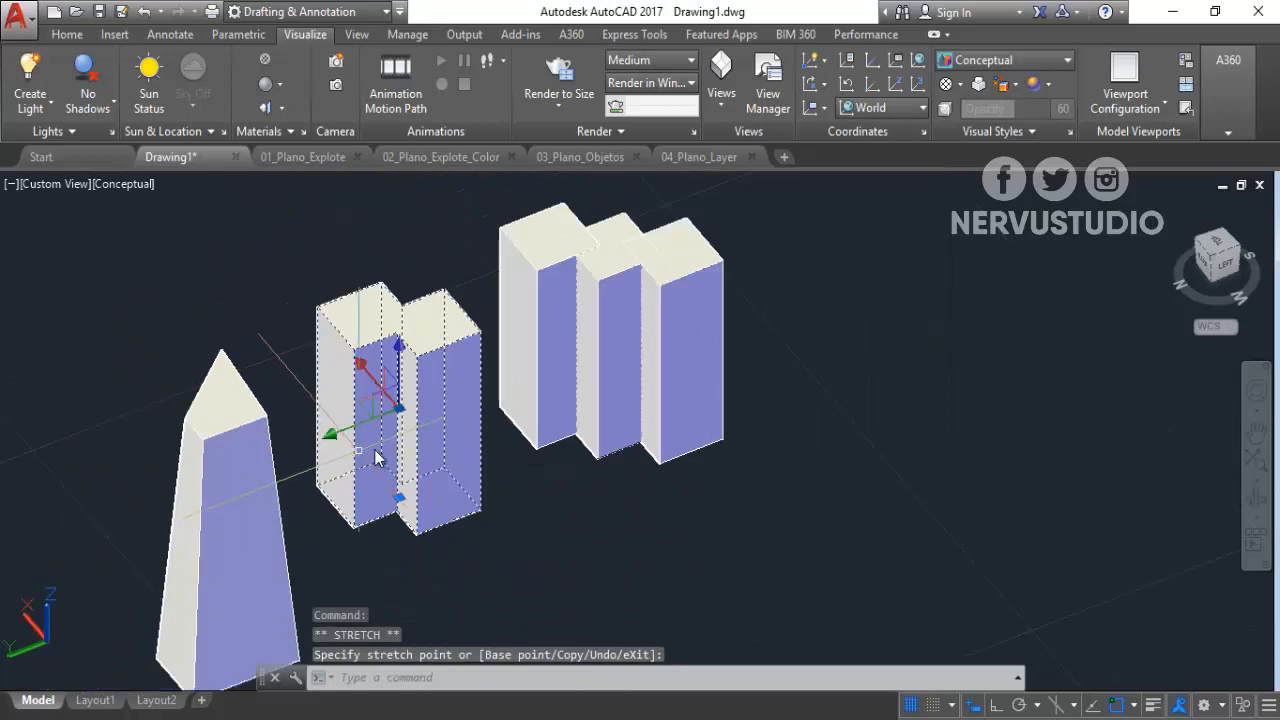
{"action": "scroll", "coordinate": [430, 338], "scroll_direction": "up", "scroll_amount": 2}
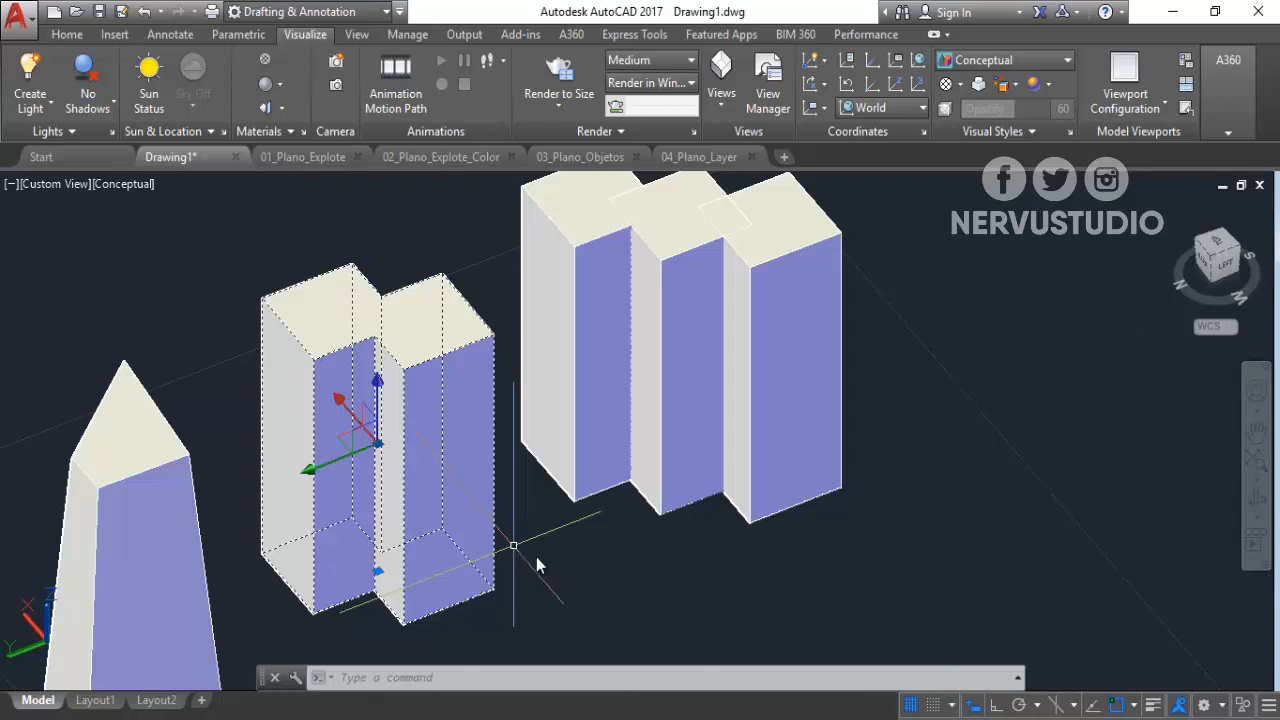
{"action": "key", "text": "Escape"}
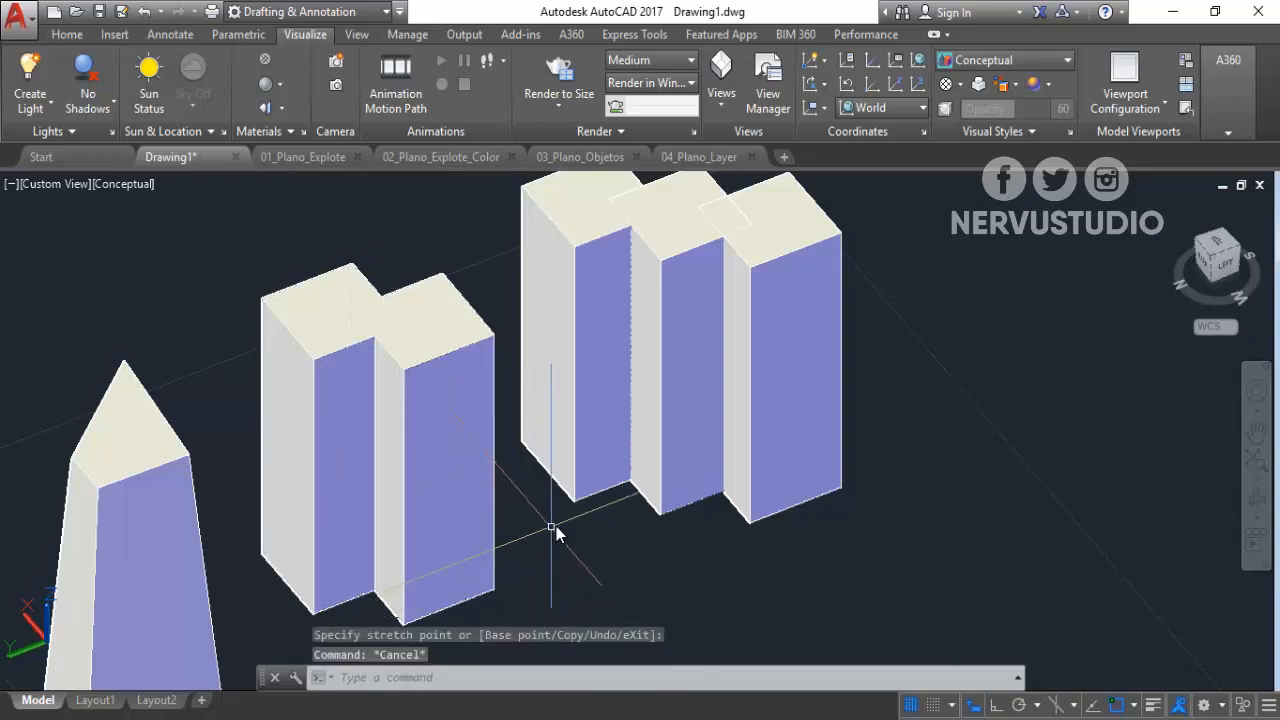
Set the height of the outermost prism in the three-prism group to 5 with its height grip.
{"action": "middle_click_drag", "start_coordinate": [973, 410], "coordinate": [871, 446]}
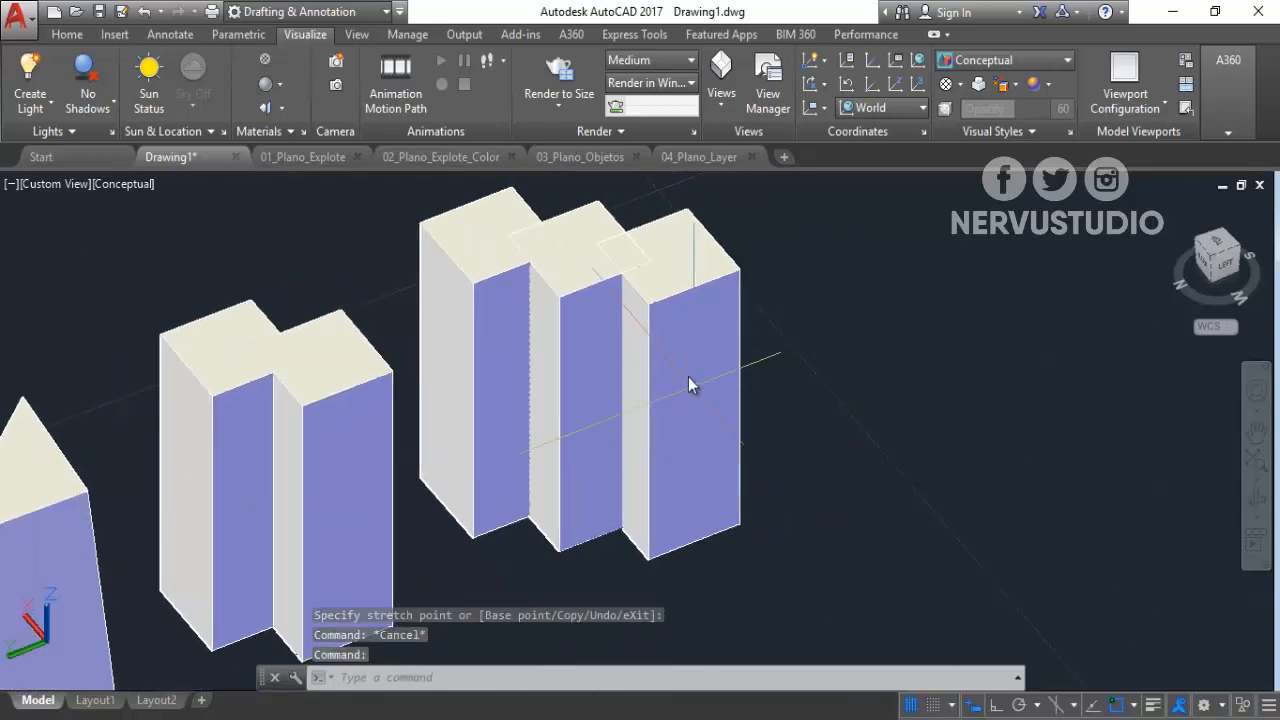
{"action": "left_click", "coordinate": [688, 376]}
{"action": "left_click", "coordinate": [675, 259]}
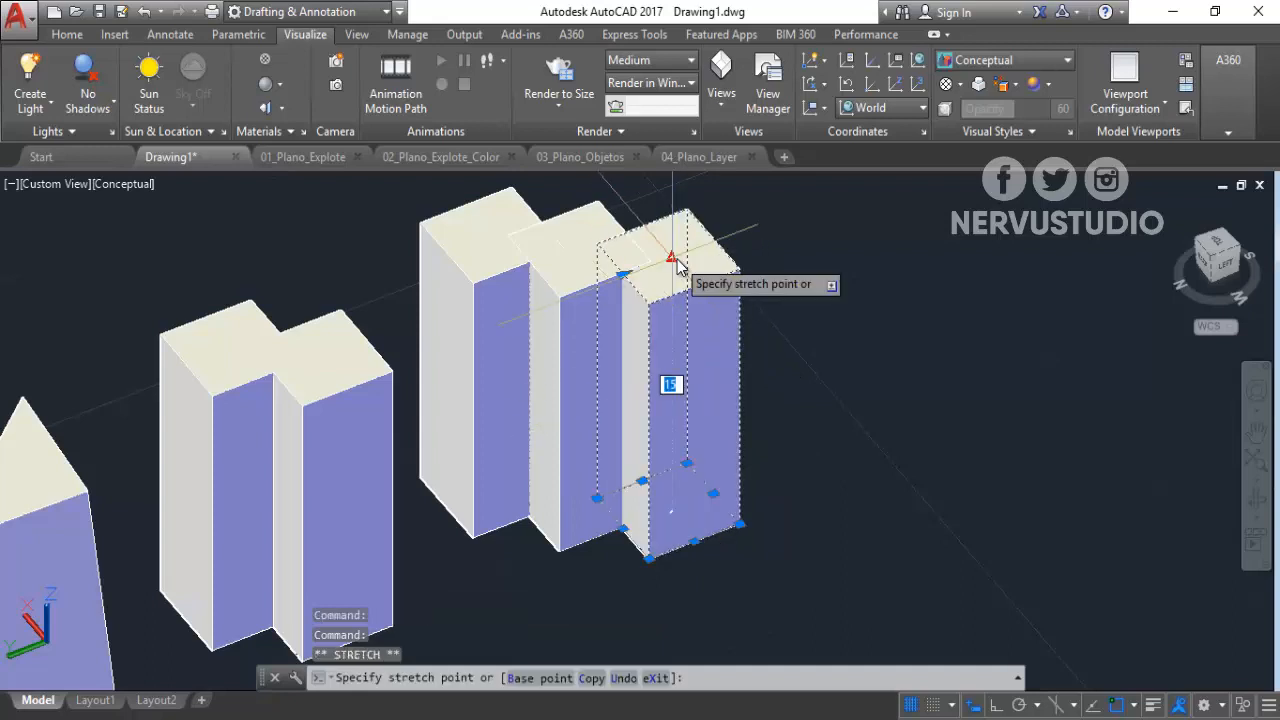
{"action": "key", "text": "Return"}
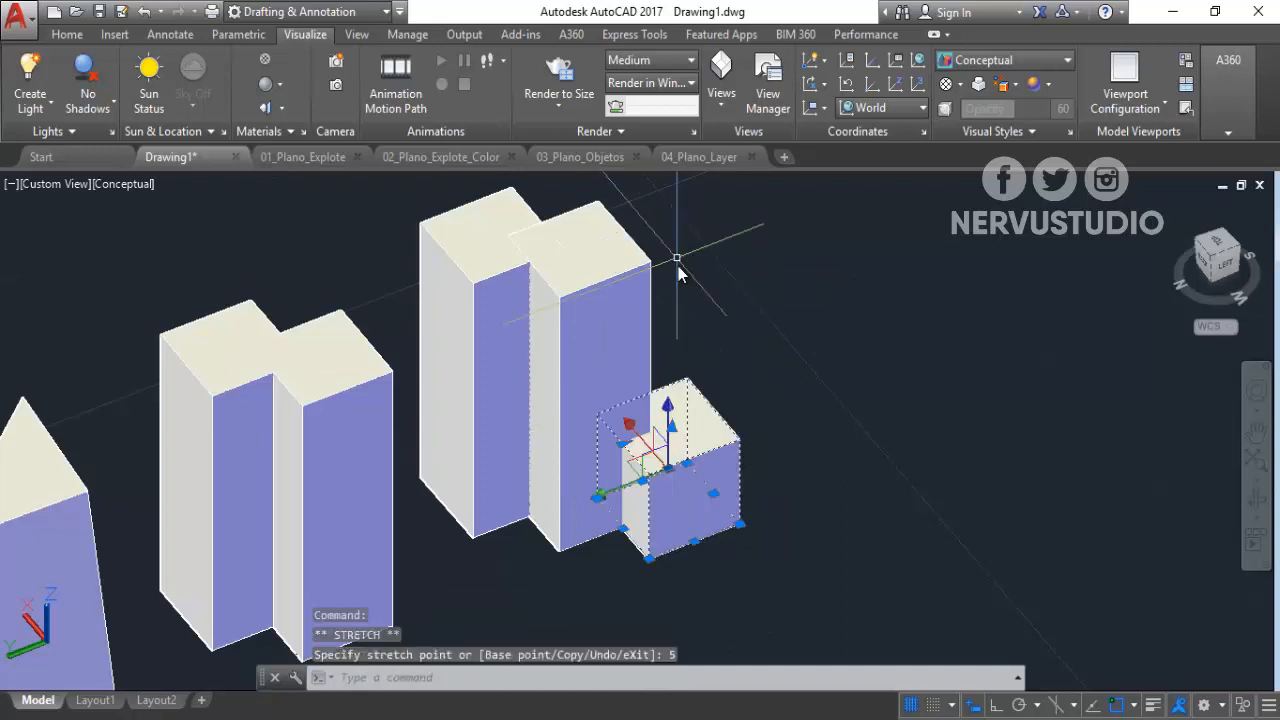
Set the height of the prism at the other end of the three-prism group to 5 and clear the selection.
{"action": "left_click", "coordinate": [512, 318]}
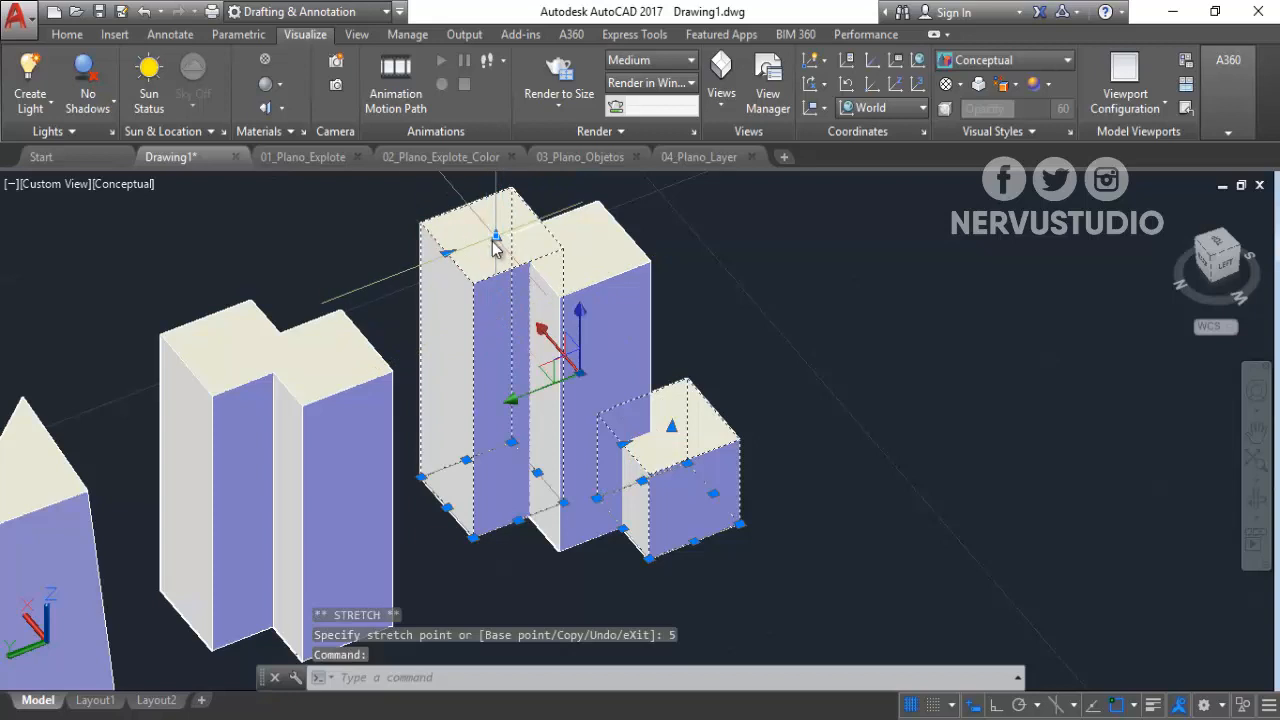
{"action": "left_click", "coordinate": [497, 245]}
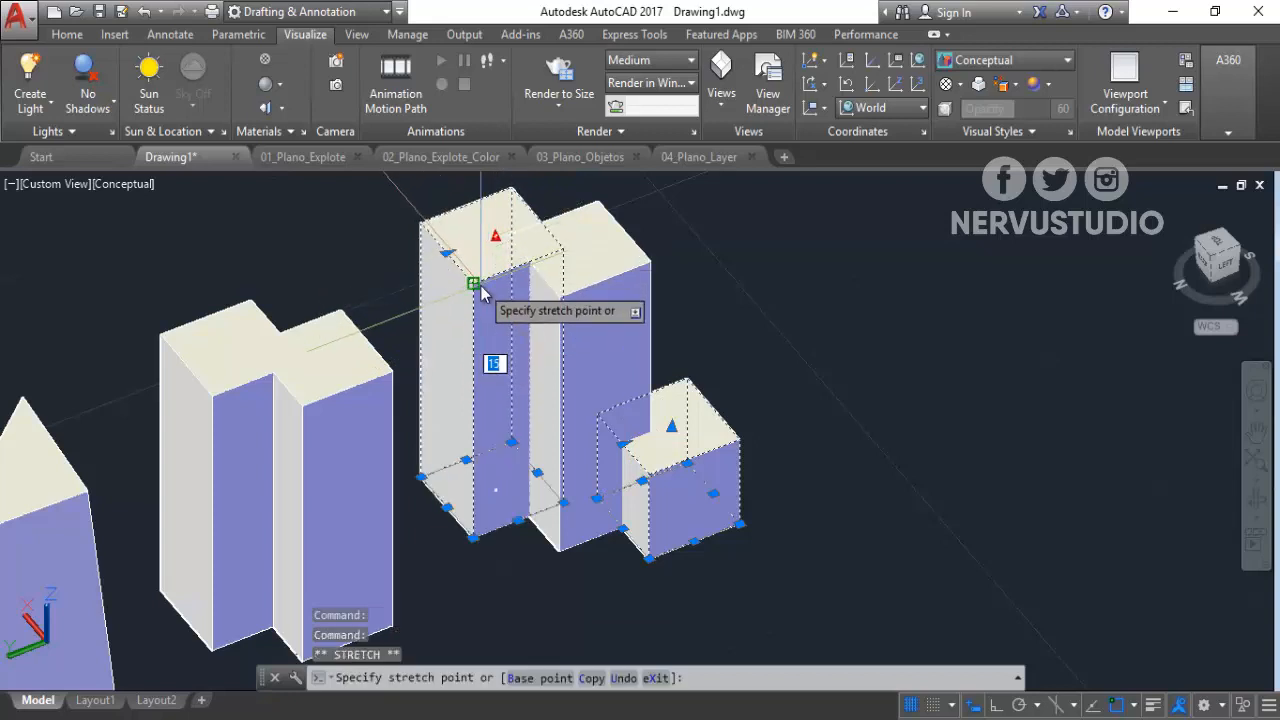
{"action": "key", "text": "Return"}
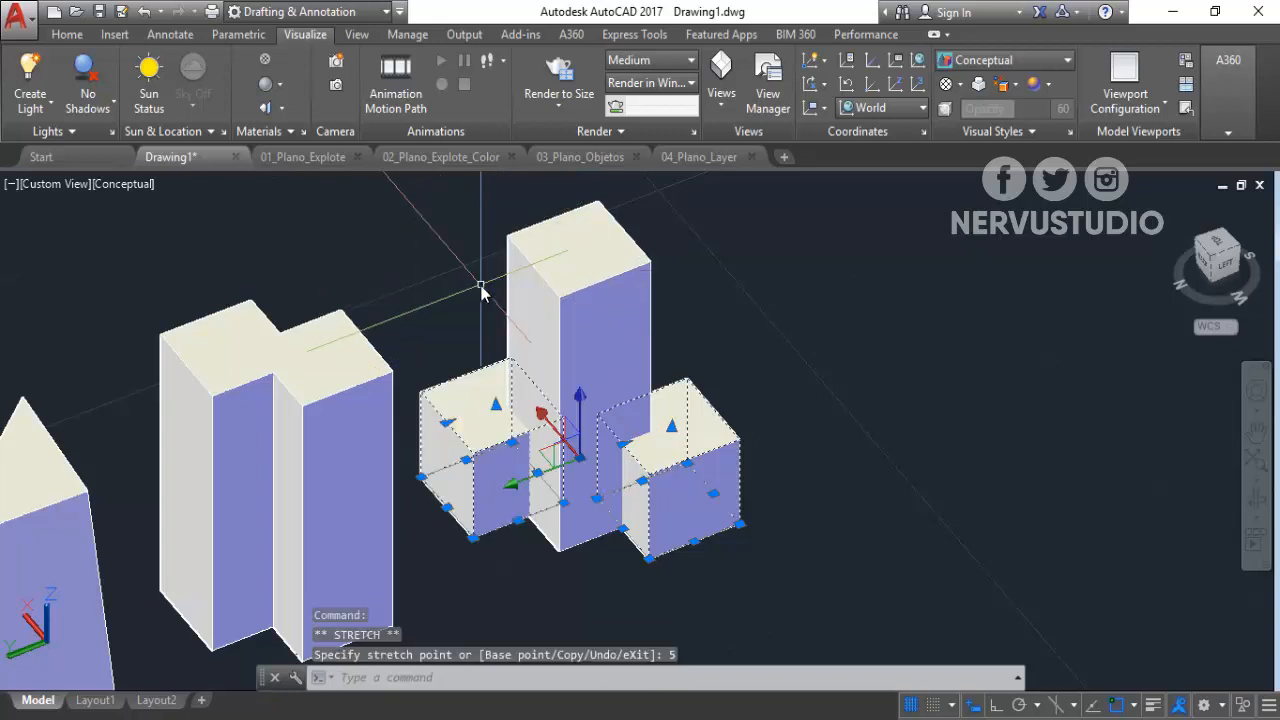
{"action": "left_click", "coordinate": [475, 365]}
{"action": "key", "text": "Escape"}
{"action": "key", "text": "Escape"}
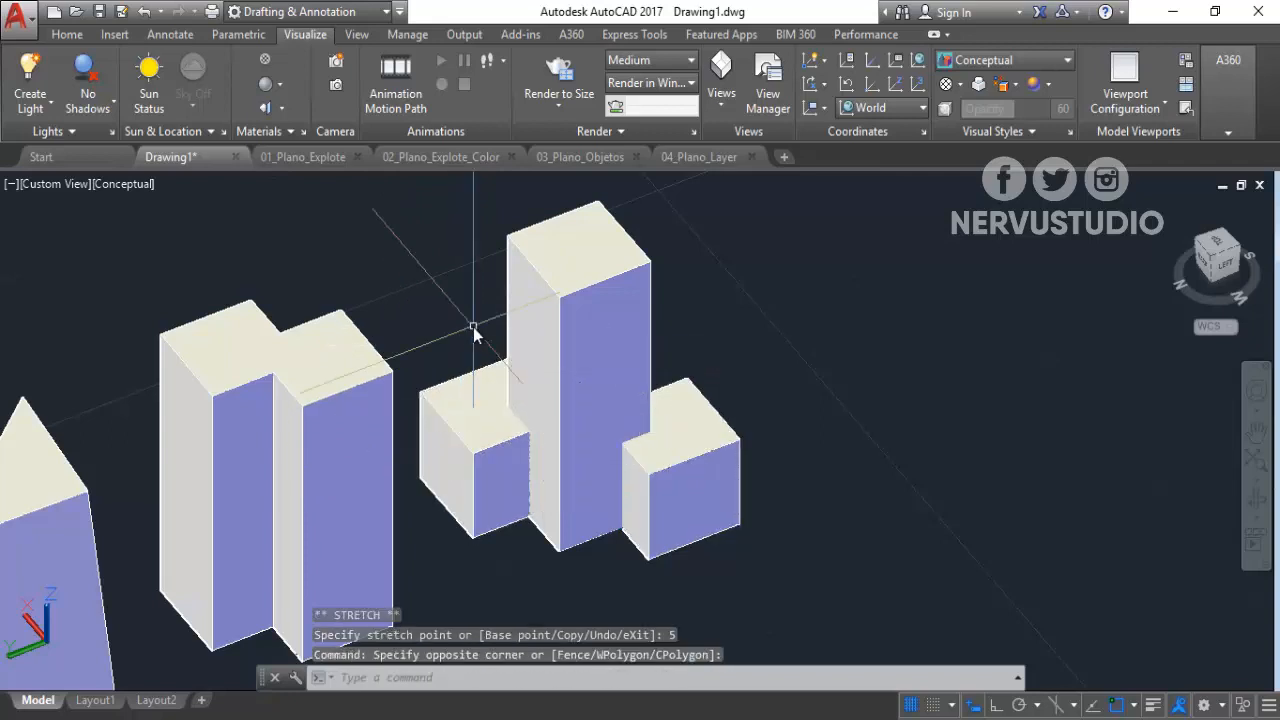
Move the short block nearest the united solid straight up along the tall middle prism, with Ortho on.
{"action": "left_click", "coordinate": [473, 395]}
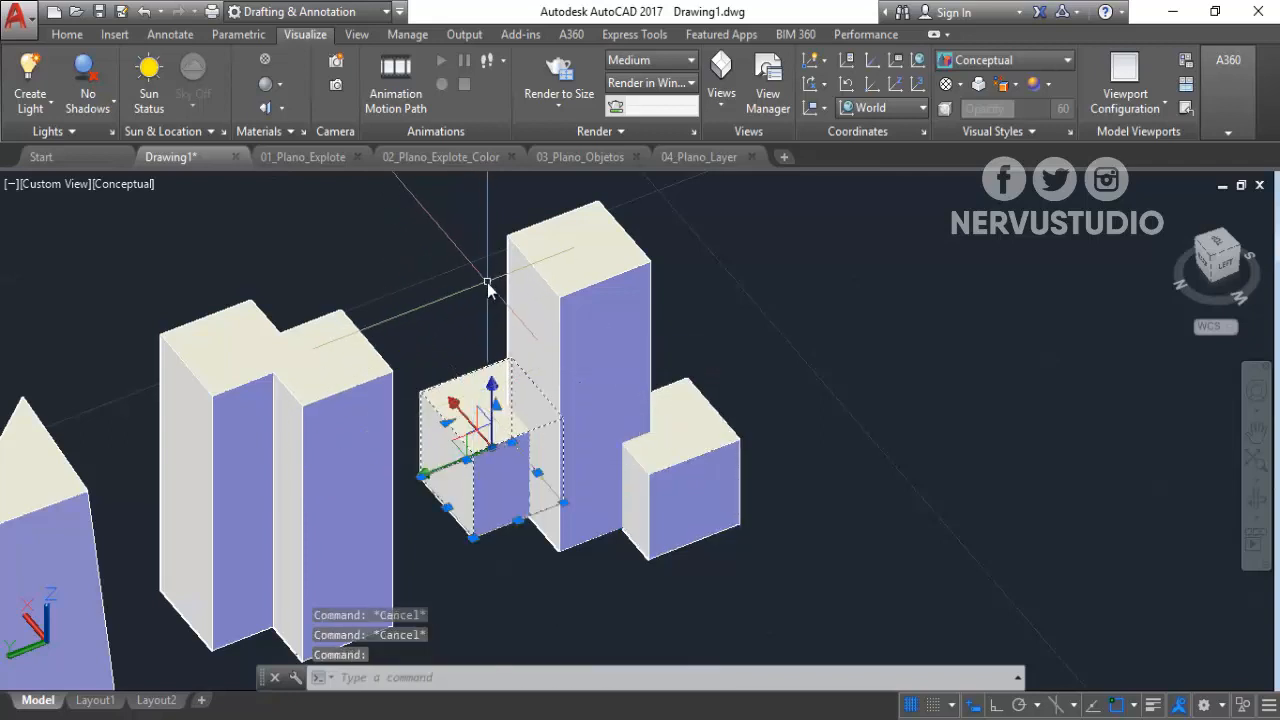
{"action": "type", "text": "m"}
{"action": "key", "text": "Return"}
{"action": "left_click", "coordinate": [476, 300]}
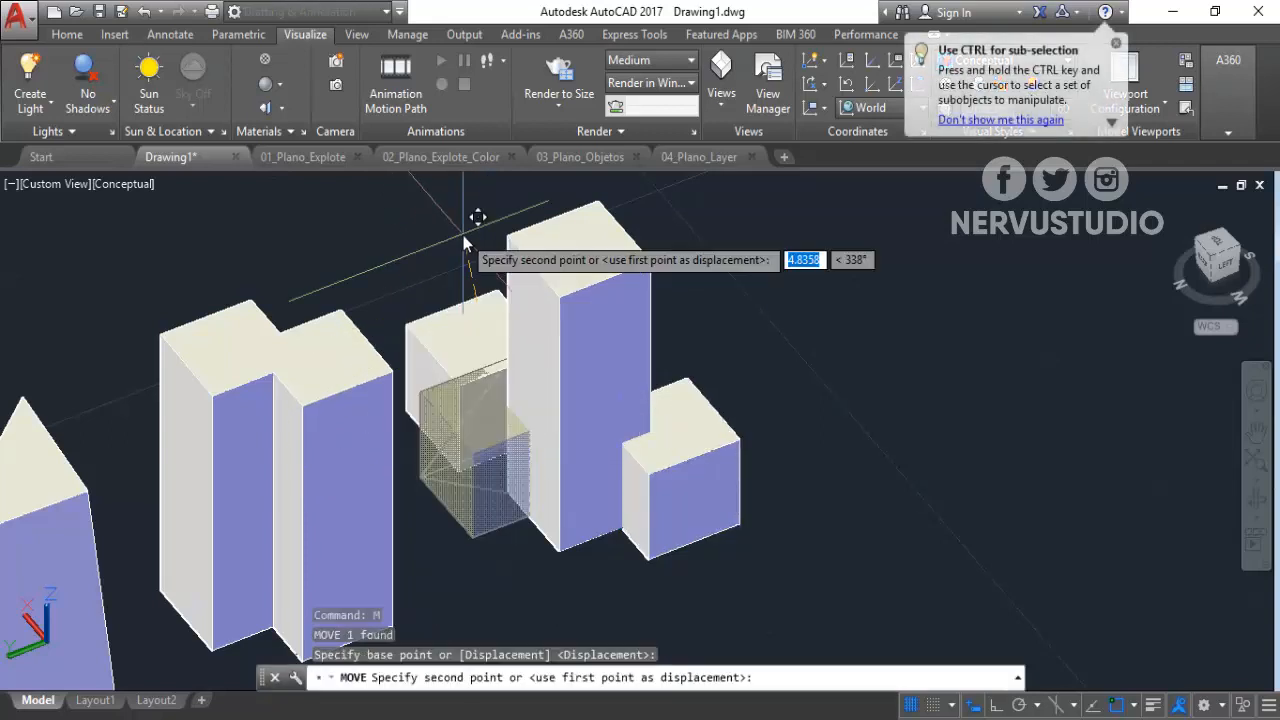
{"action": "key", "text": "F8"}
{"action": "left_click", "coordinate": [686, 390]}
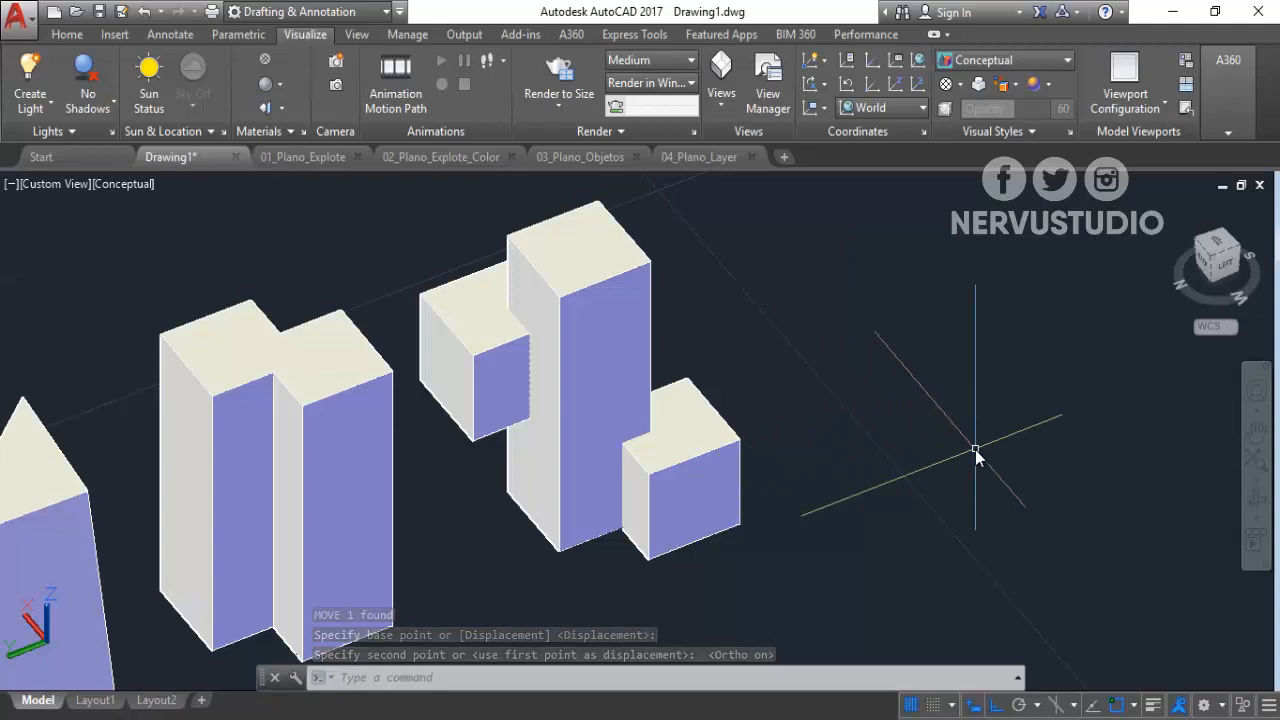
Subtract the two short overlapping blocks from the tall middle prism.
{"action": "middle_click_drag", "start_coordinate": [977, 451], "coordinate": [570, 459], "text": "shift"}
{"action": "middle_click_drag", "start_coordinate": [584, 534], "coordinate": [627, 487]}
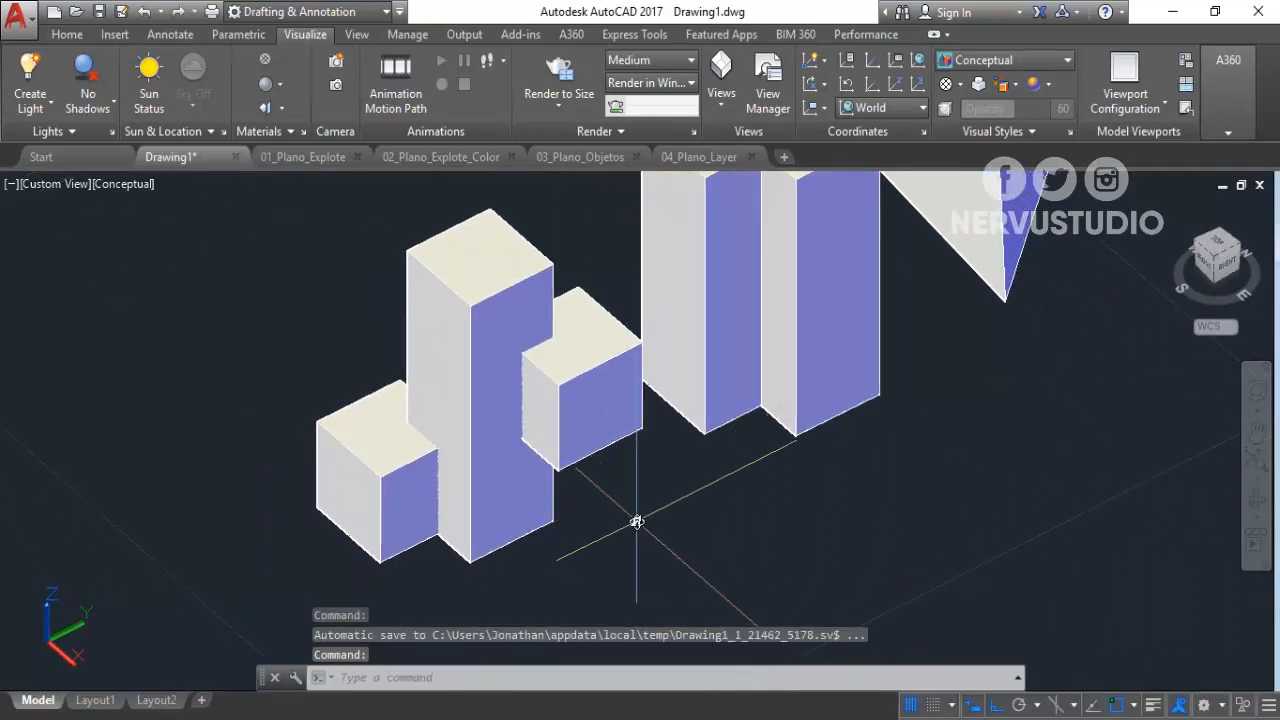
{"action": "type", "text": "SU"}
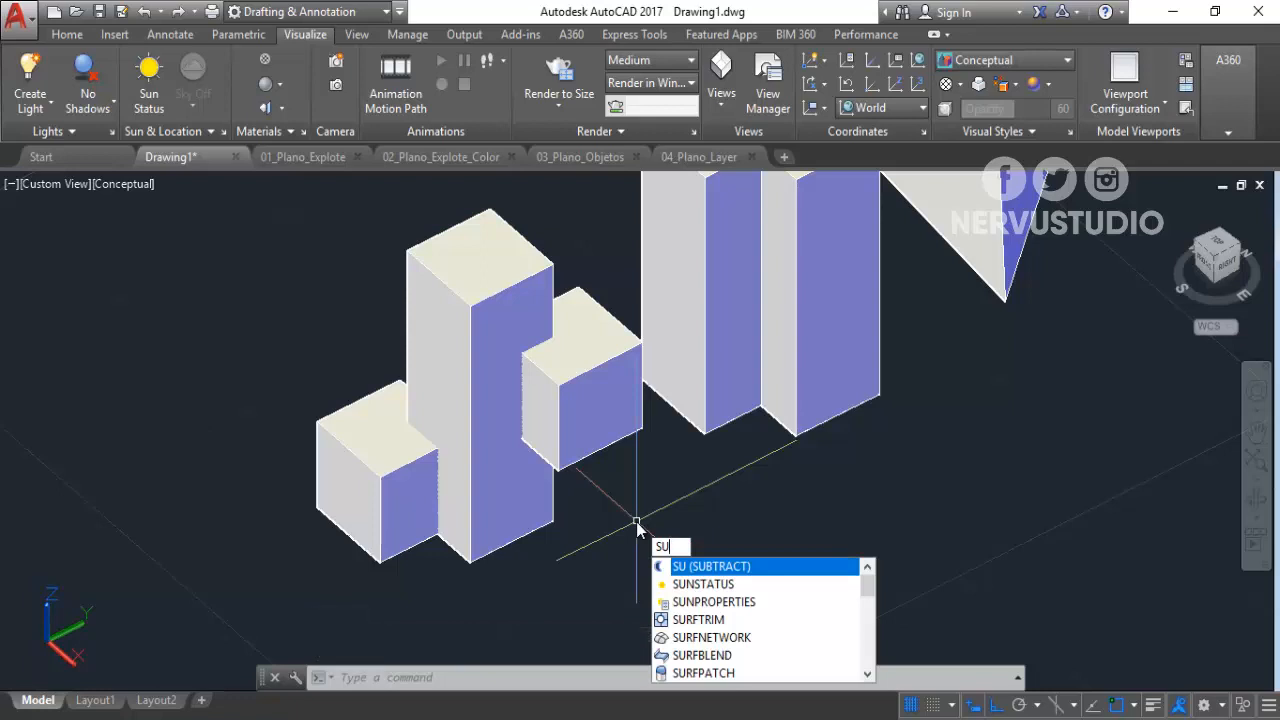
{"action": "key", "text": "Return"}
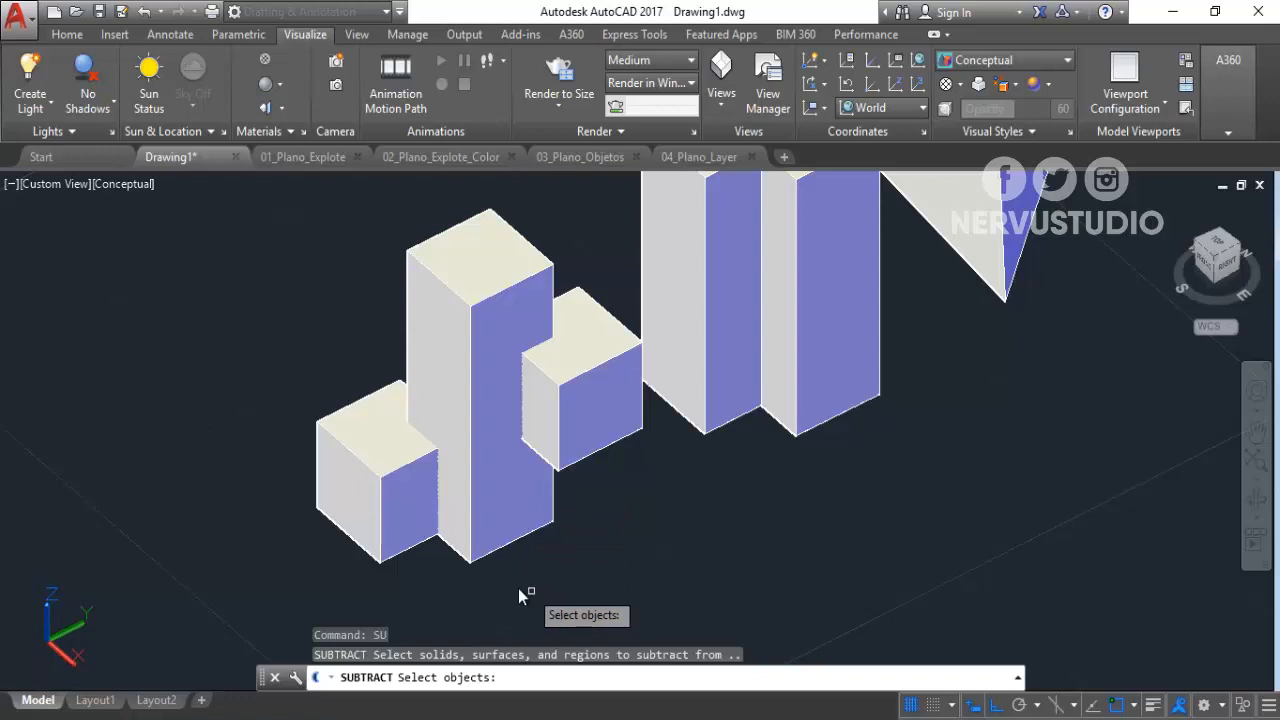
{"action": "left_click", "coordinate": [523, 532]}
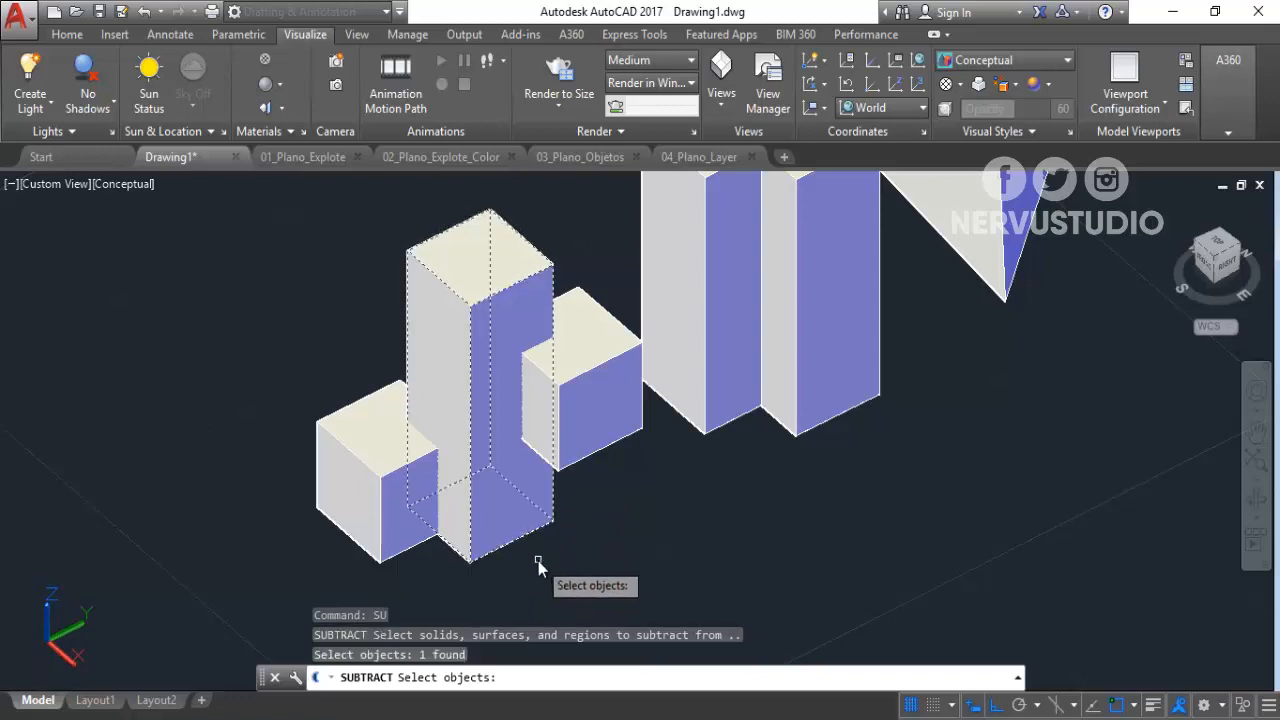
{"action": "key", "text": "Return"}
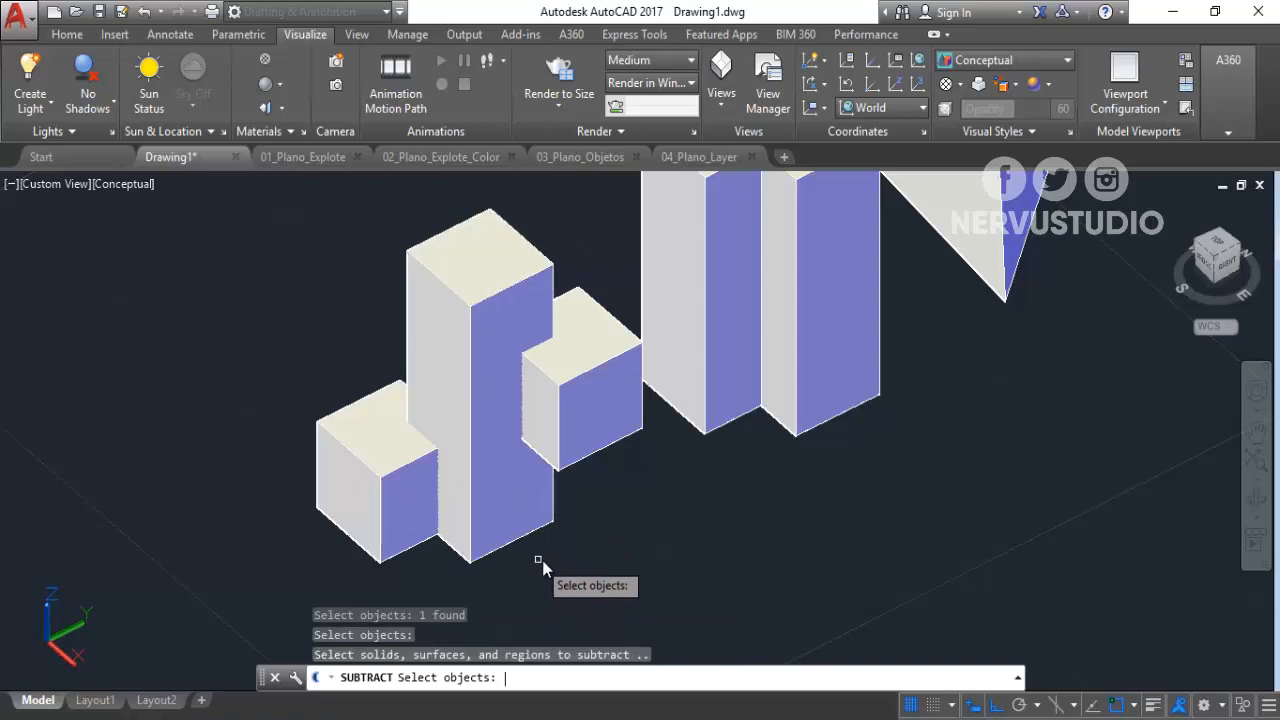
{"action": "left_click", "coordinate": [605, 443]}
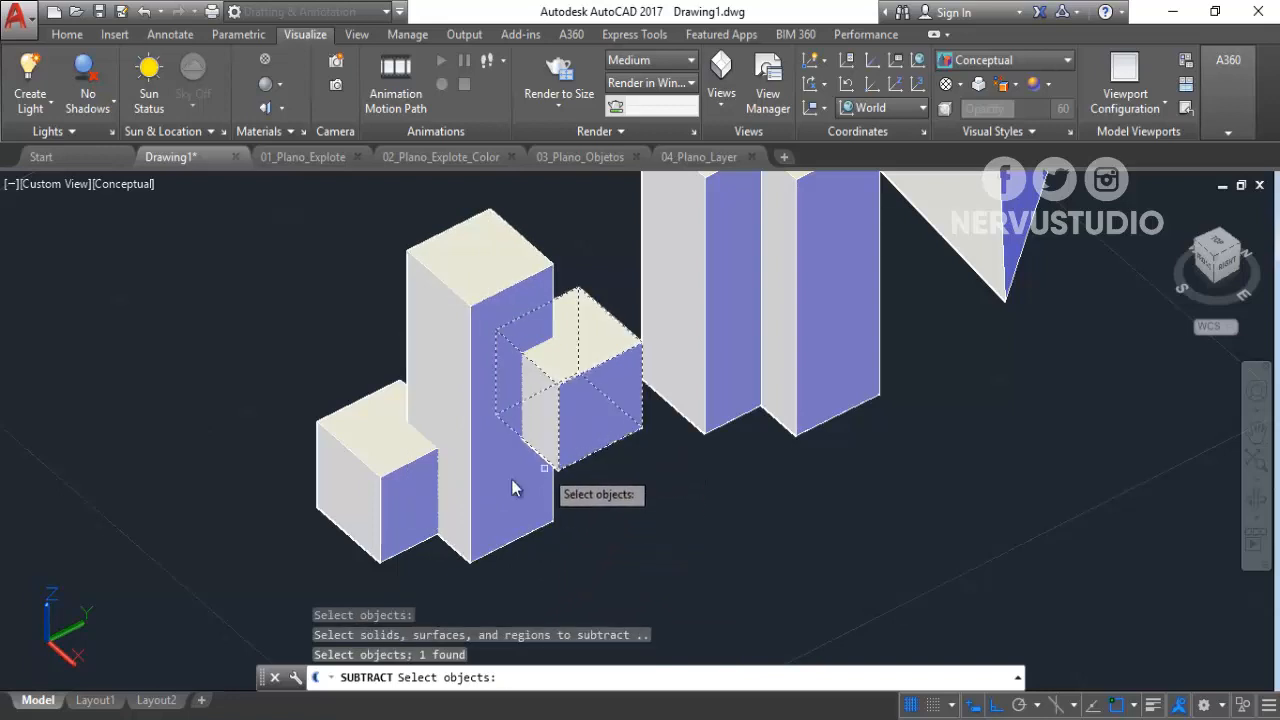
{"action": "left_click", "coordinate": [363, 490]}
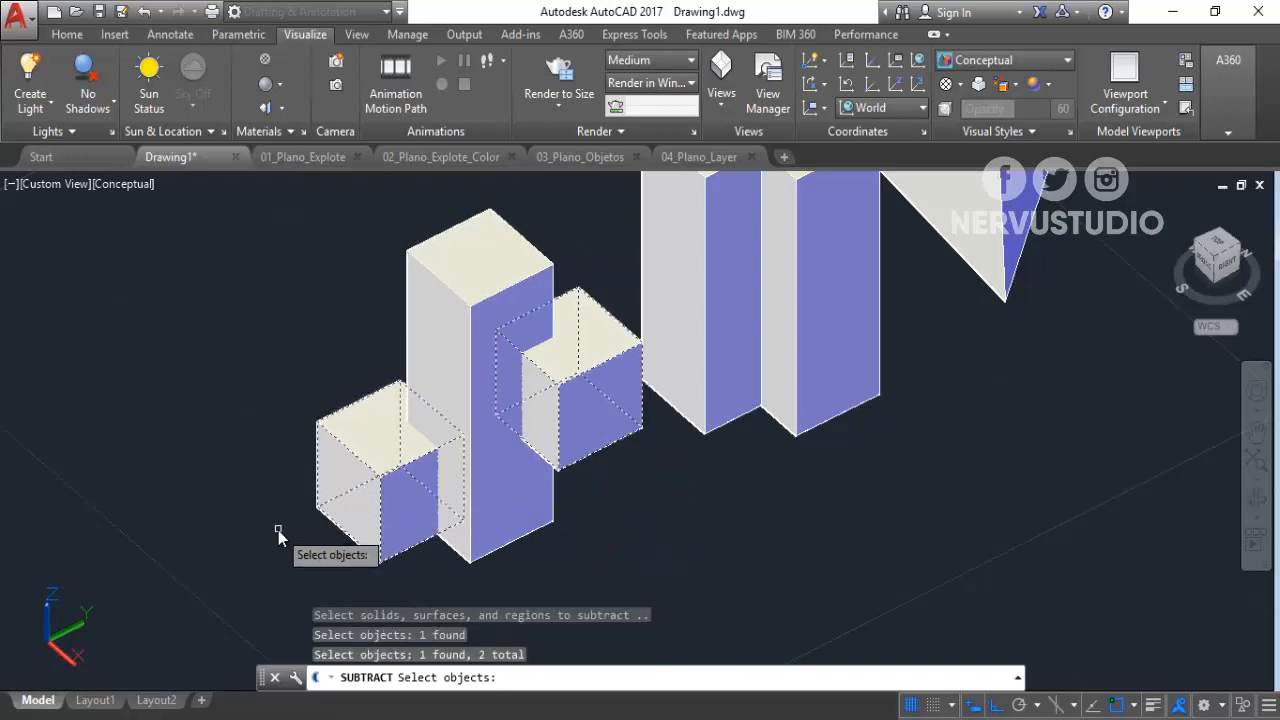
{"action": "key", "text": "Return"}
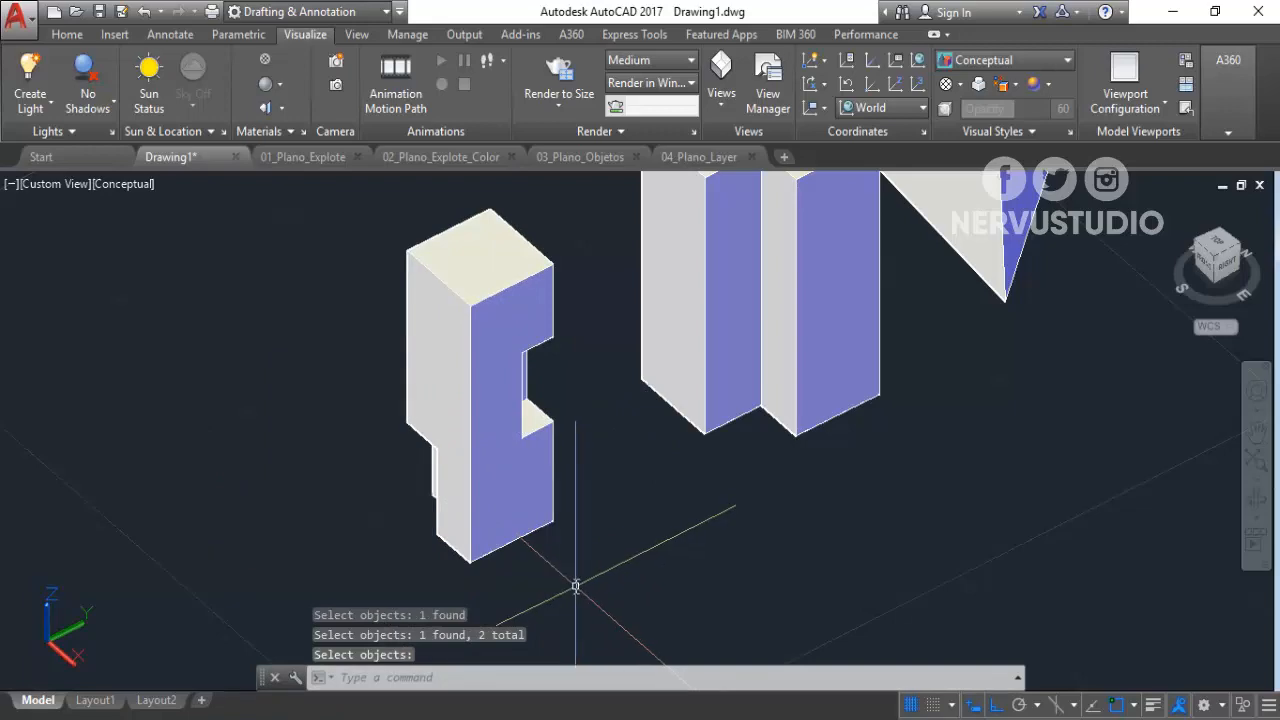
Examine the notched tall prism from the opposite side, select it to inspect its hidden edges, and clear the selection.
{"action": "middle_click_drag", "start_coordinate": [374, 523], "coordinate": [621, 520], "text": "shift"}
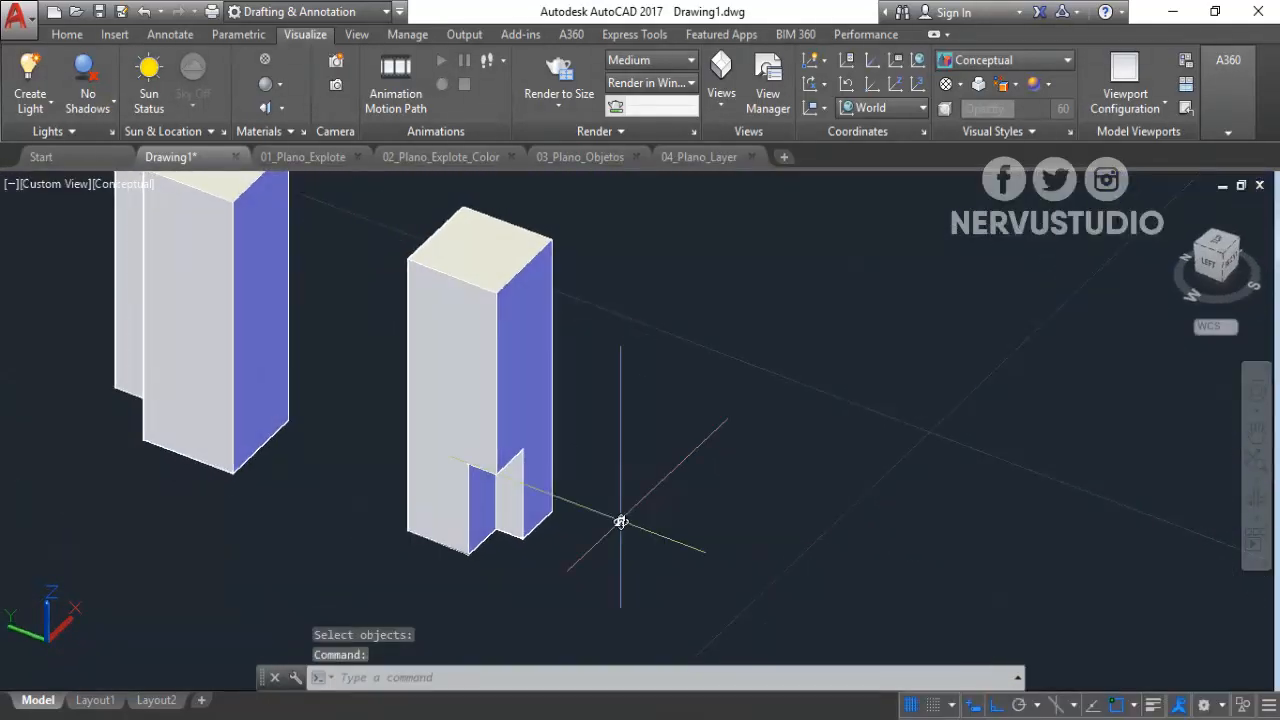
{"action": "left_click", "coordinate": [531, 362]}
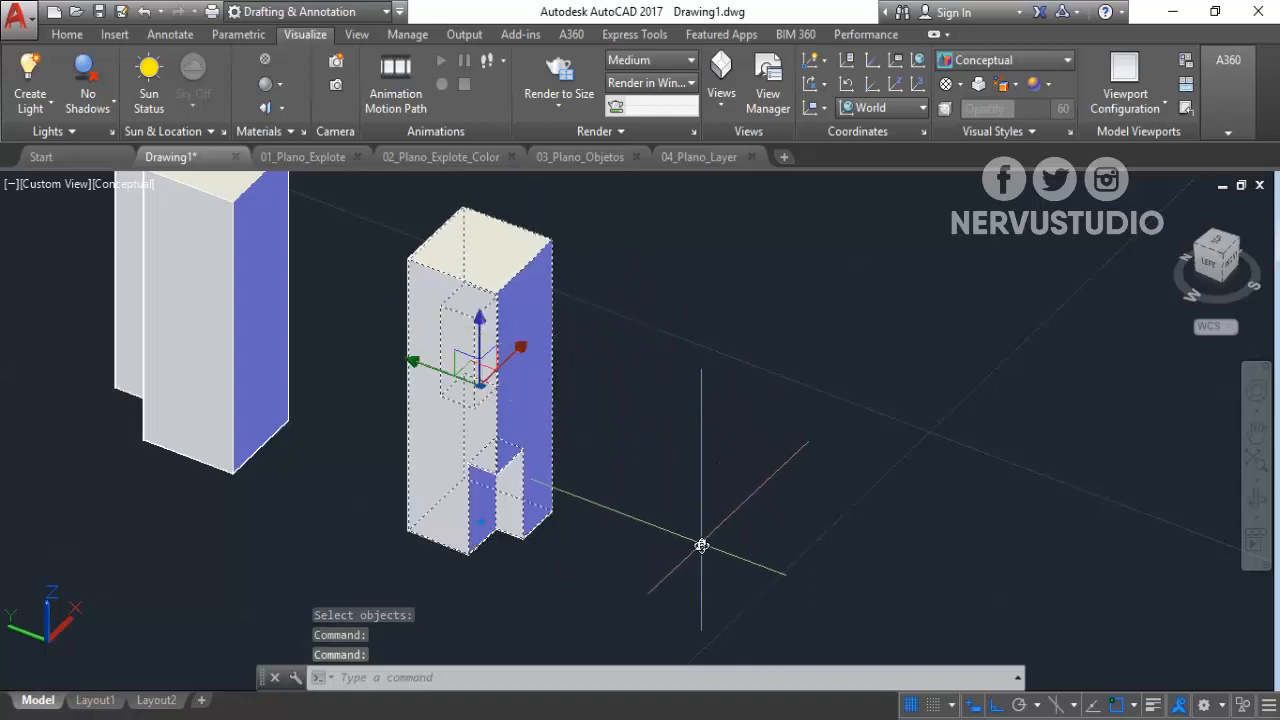
{"action": "left_click_drag", "start_coordinate": [668, 545], "coordinate": [623, 569]}
{"action": "key", "text": "Escape"}
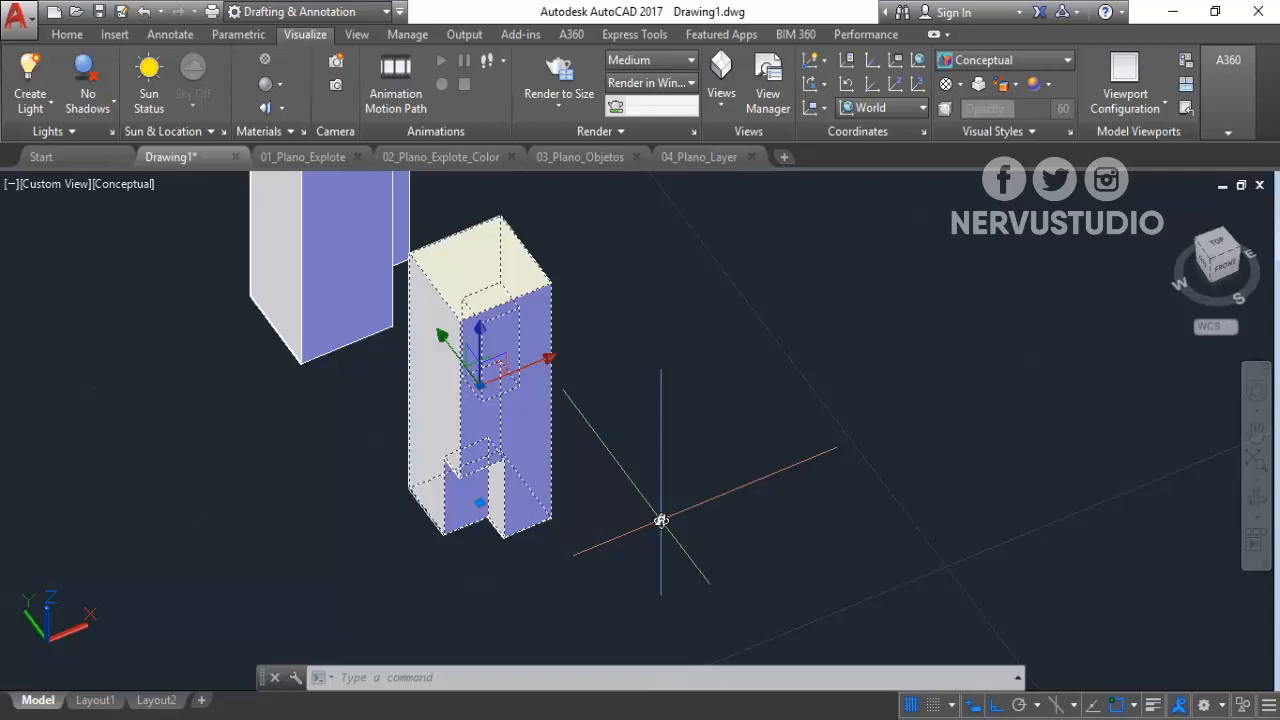
{"action": "key", "text": "Escape"}
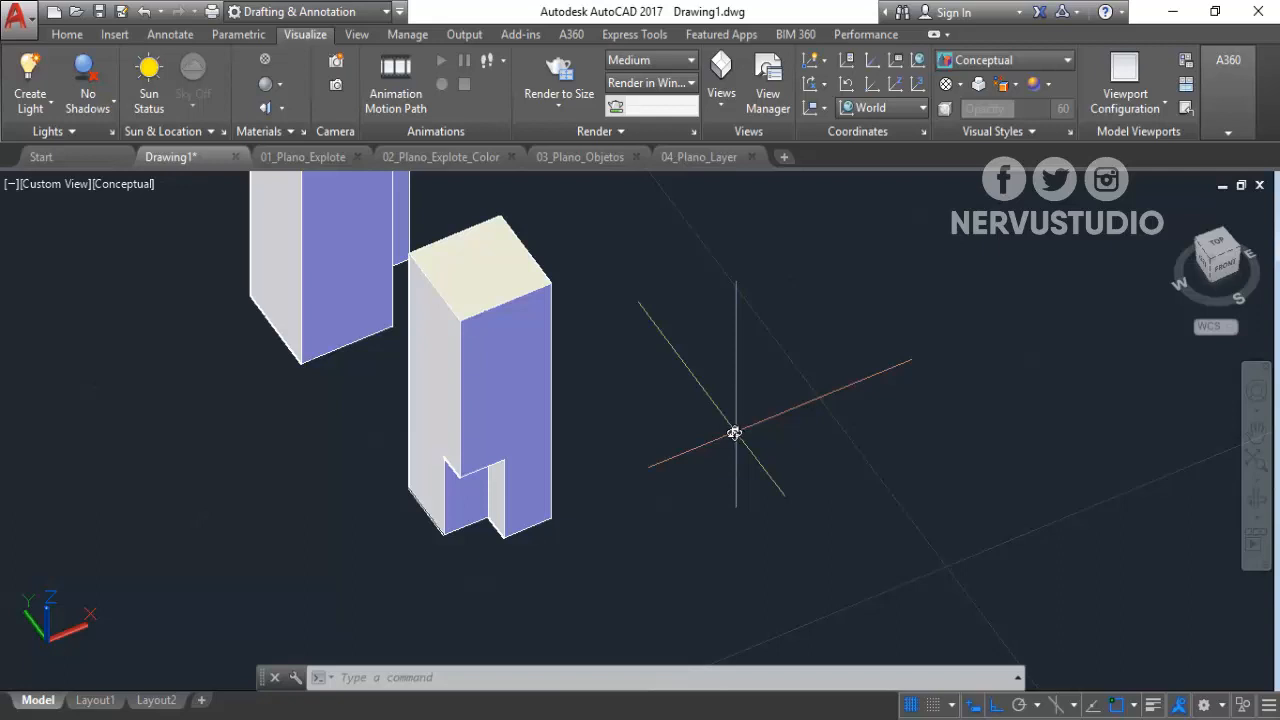
Switch to the 01_Plano_Explote drawing and examine its floor plan, roof plan and facade.
{"action": "left_click", "coordinate": [293, 160]}
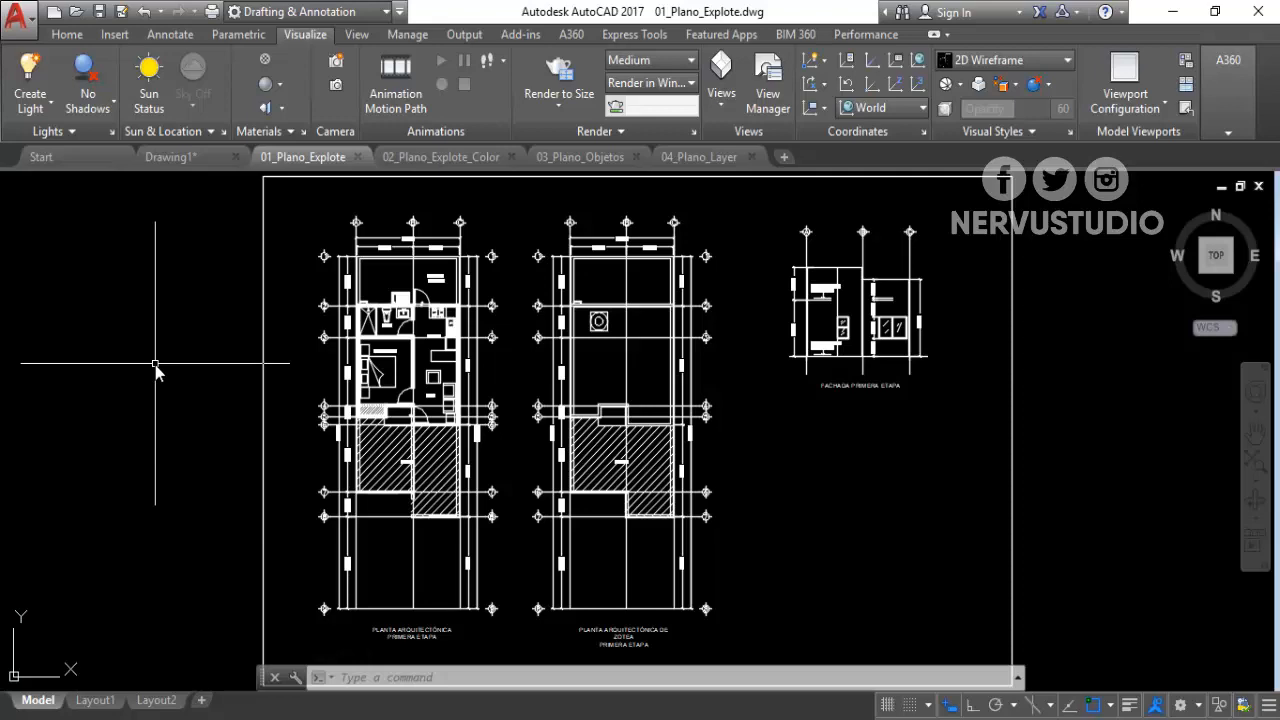
{"action": "scroll", "coordinate": [331, 370], "scroll_direction": "up", "scroll_amount": 5}
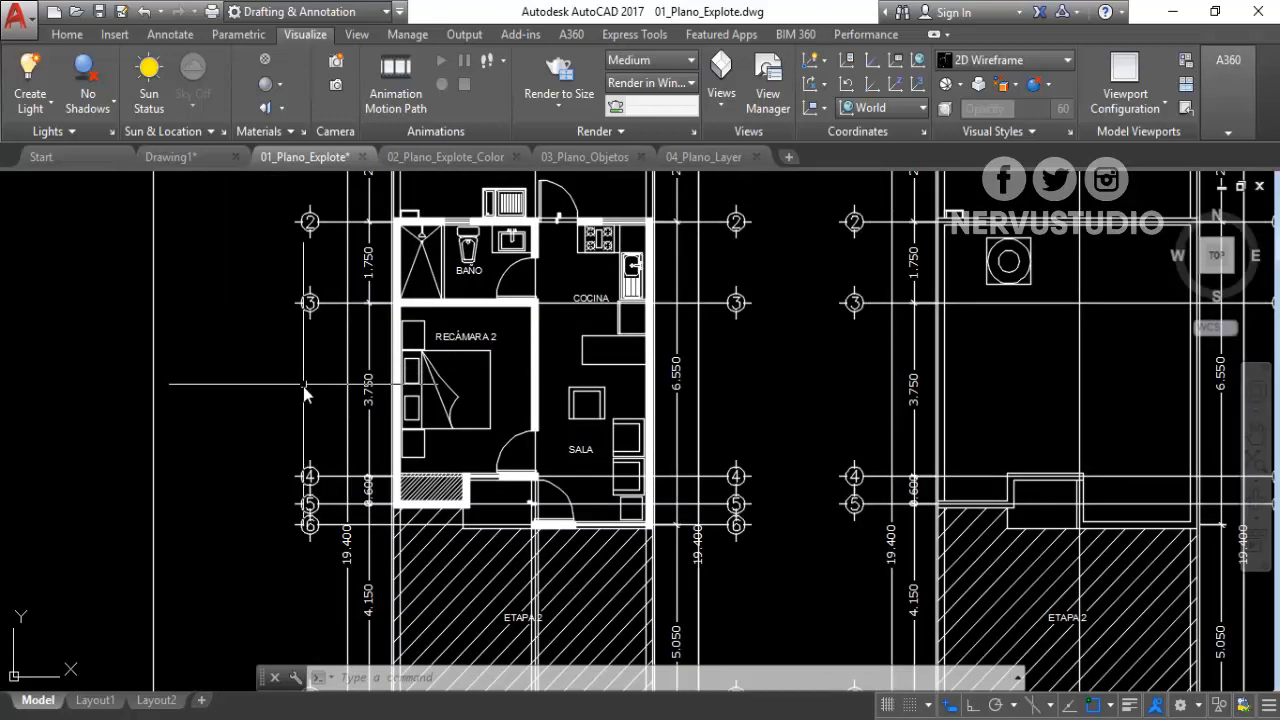
{"action": "scroll", "coordinate": [303, 395], "scroll_direction": "down", "scroll_amount": 5}
{"action": "scroll", "coordinate": [303, 395], "scroll_direction": "down", "scroll_amount": 3}
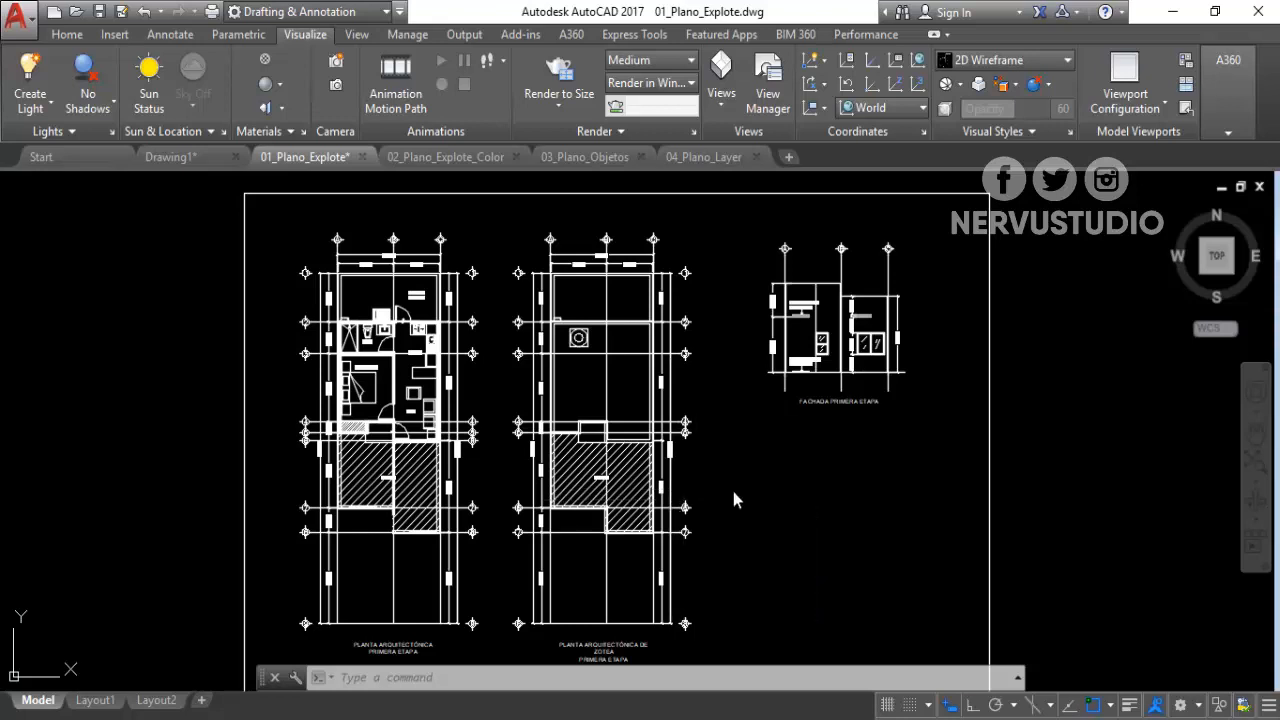
{"action": "scroll", "coordinate": [450, 580], "scroll_direction": "up", "scroll_amount": 4}
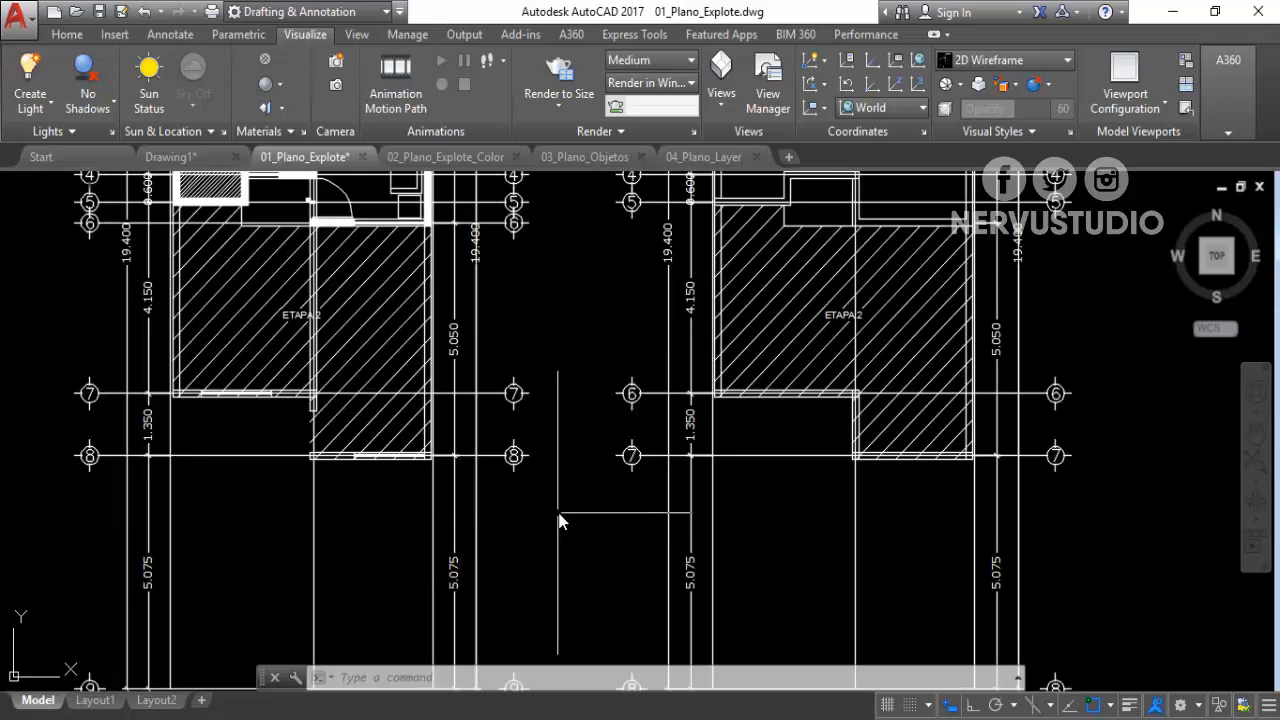
{"action": "scroll", "coordinate": [572, 520], "scroll_direction": "down", "scroll_amount": 4}
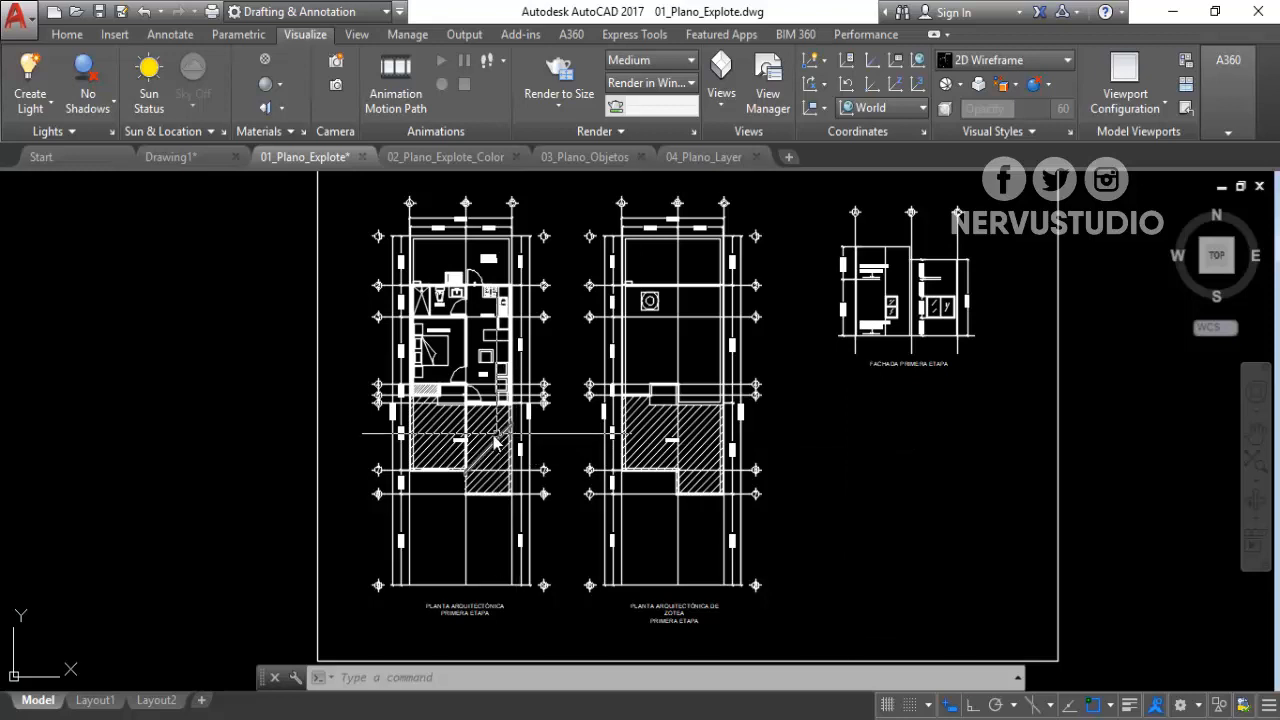
{"action": "scroll", "coordinate": [565, 485], "scroll_direction": "up", "scroll_amount": 2}
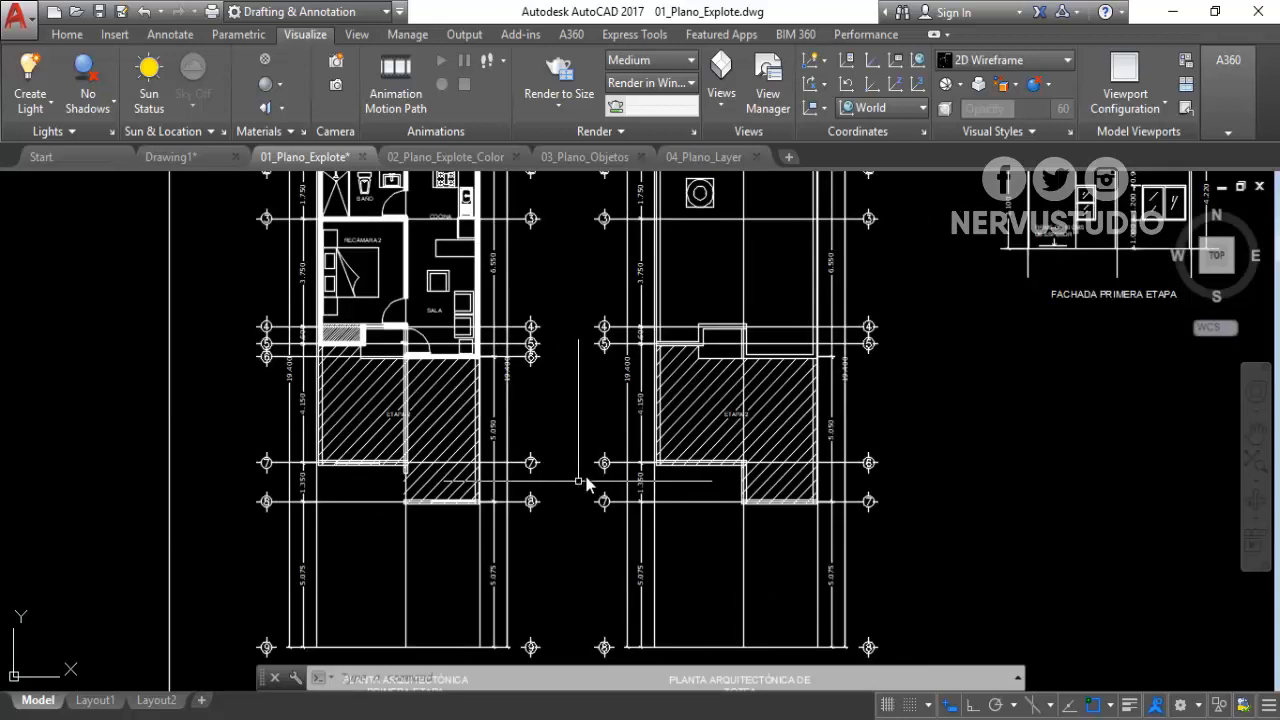
{"action": "middle_click_drag", "start_coordinate": [580, 315], "coordinate": [622, 550]}
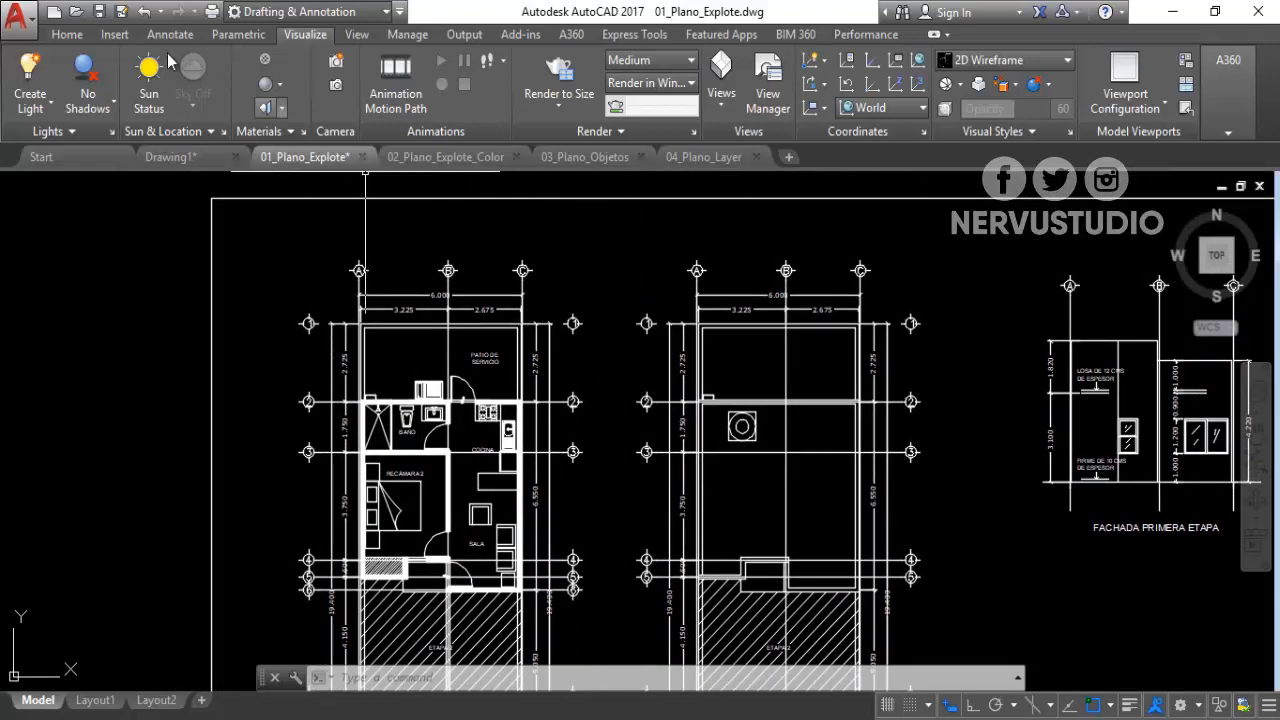
Check the current layer, then inspect the A–C axis markers and dimensions above the floor plan by selecting and deselecting them.
{"action": "left_click", "coordinate": [67, 34]}
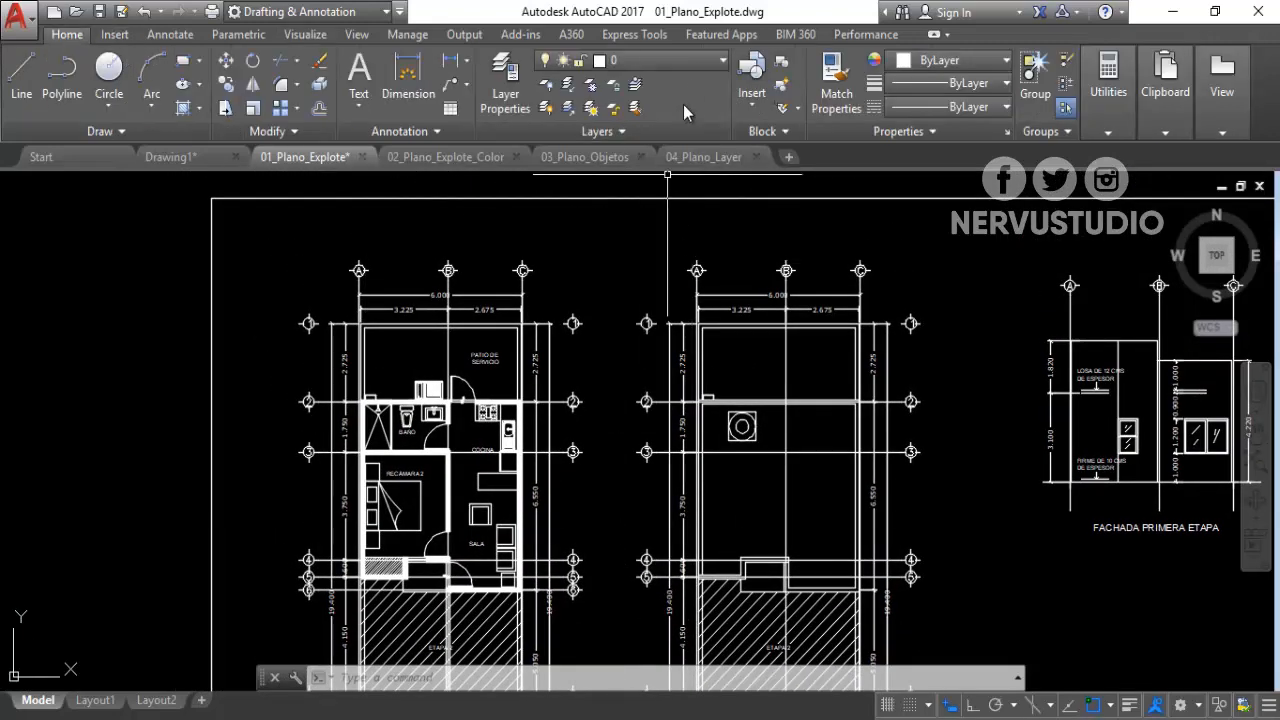
{"action": "left_click", "coordinate": [701, 64]}
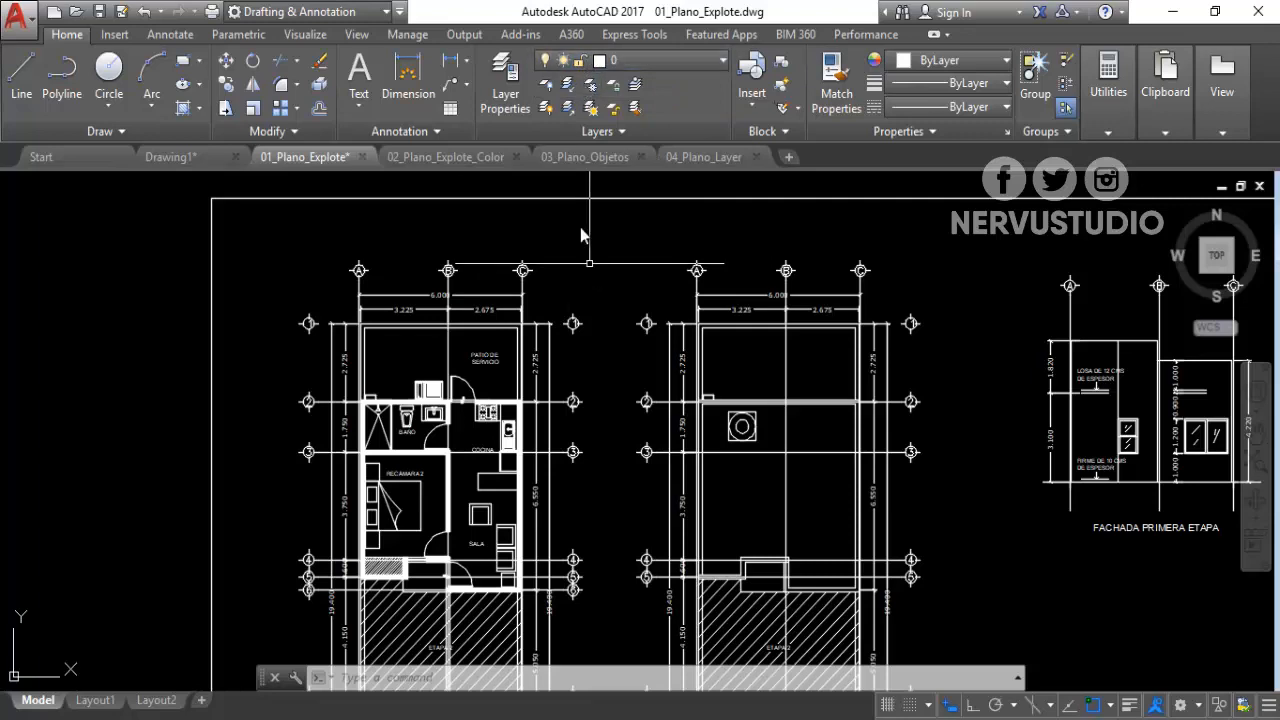
{"action": "scroll", "coordinate": [580, 232], "scroll_direction": "down", "scroll_amount": 2}
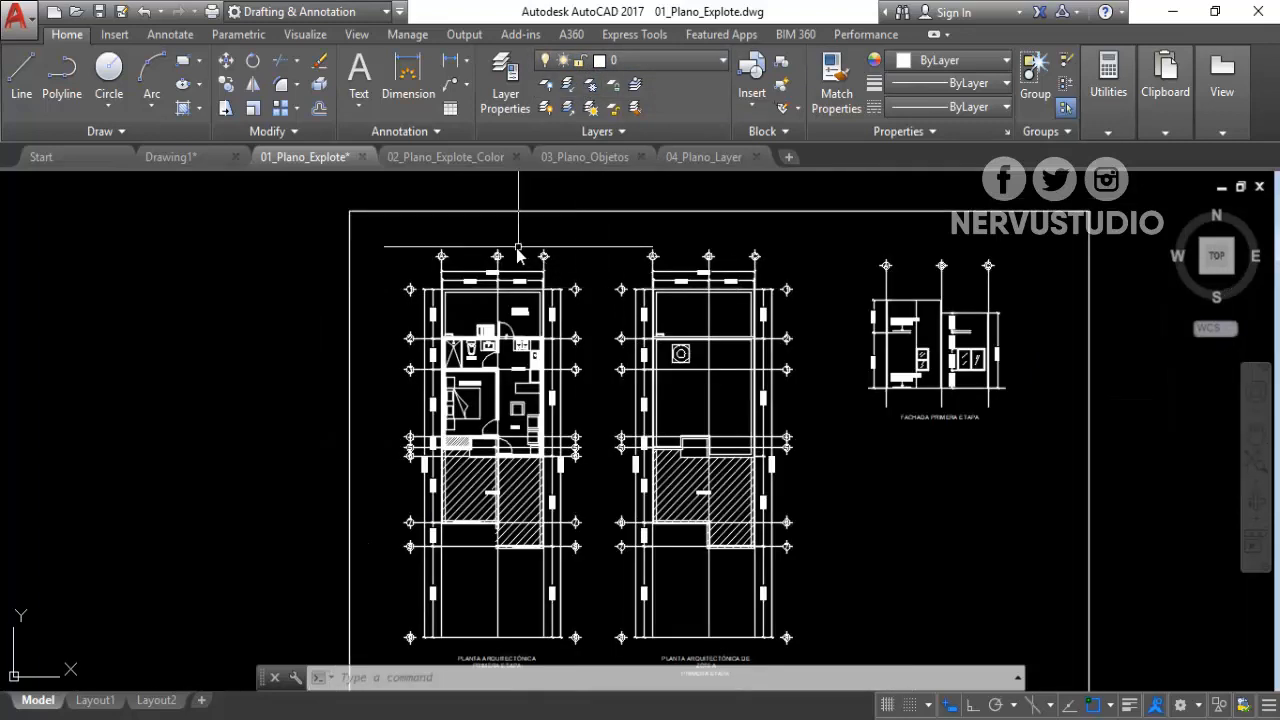
{"action": "scroll", "coordinate": [555, 262], "scroll_direction": "up", "scroll_amount": 2}
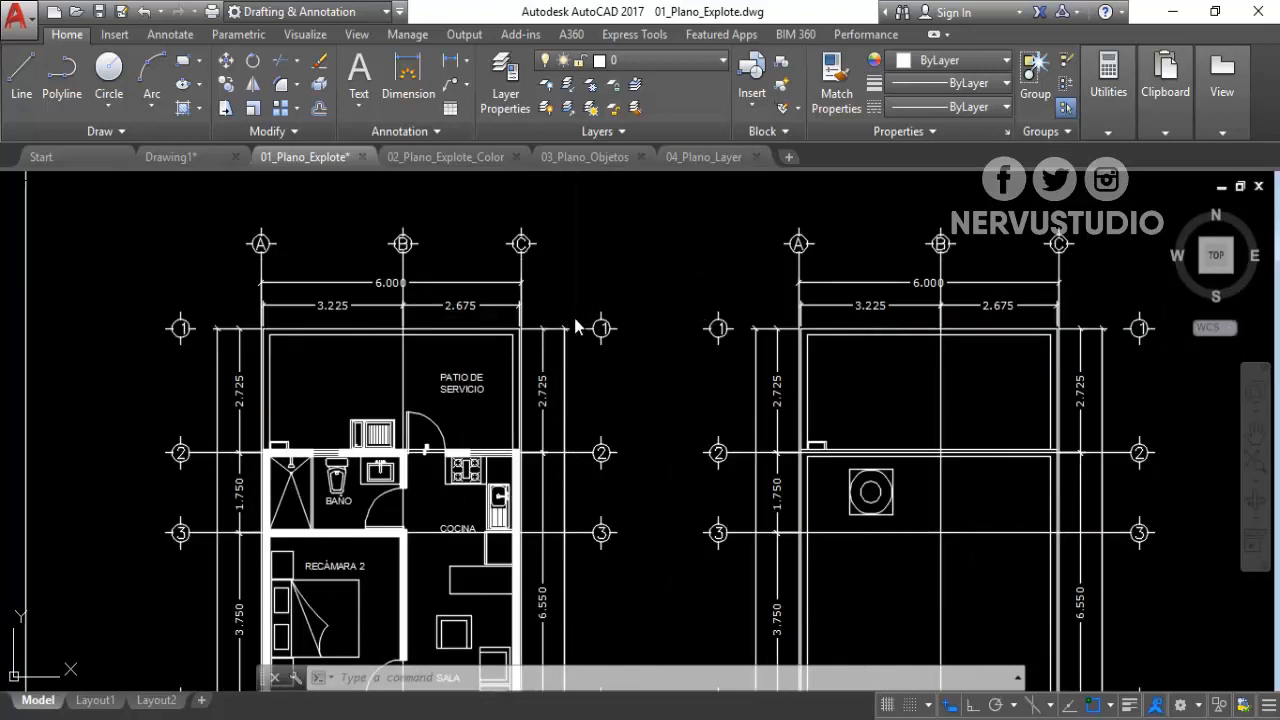
{"action": "left_click", "coordinate": [548, 278]}
{"action": "left_click", "coordinate": [197, 208]}
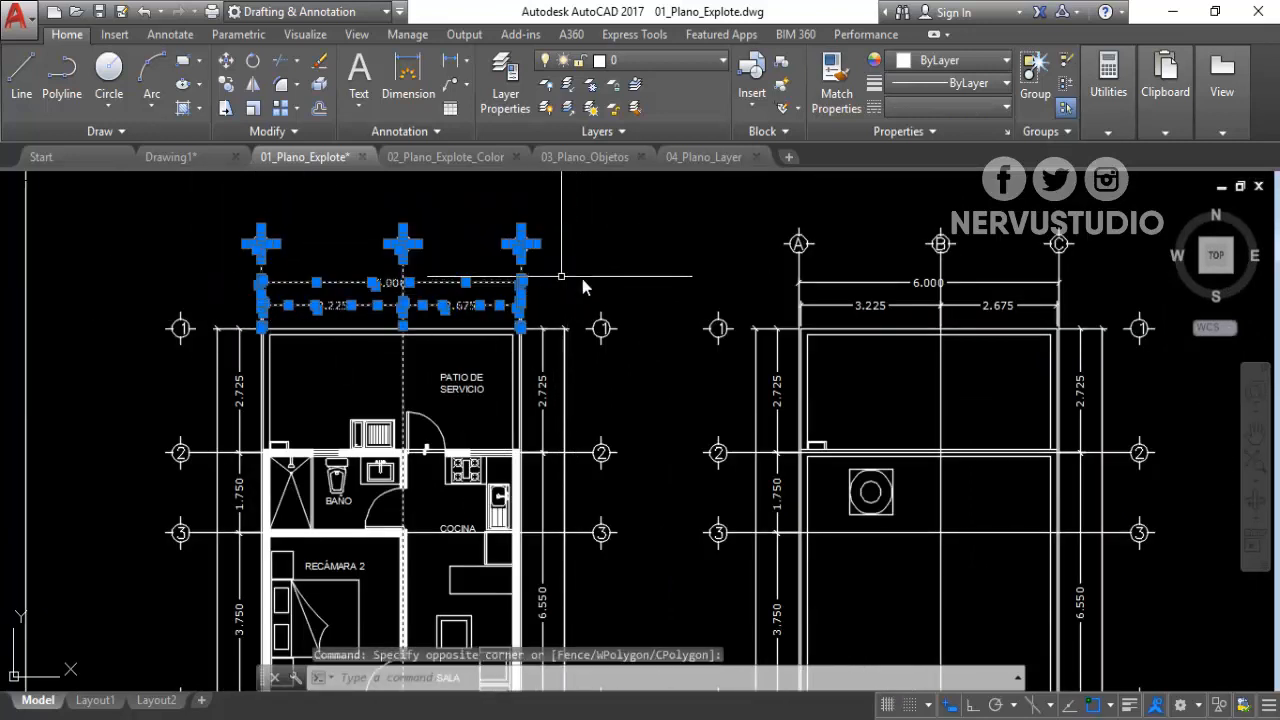
{"action": "key", "text": "Escape"}
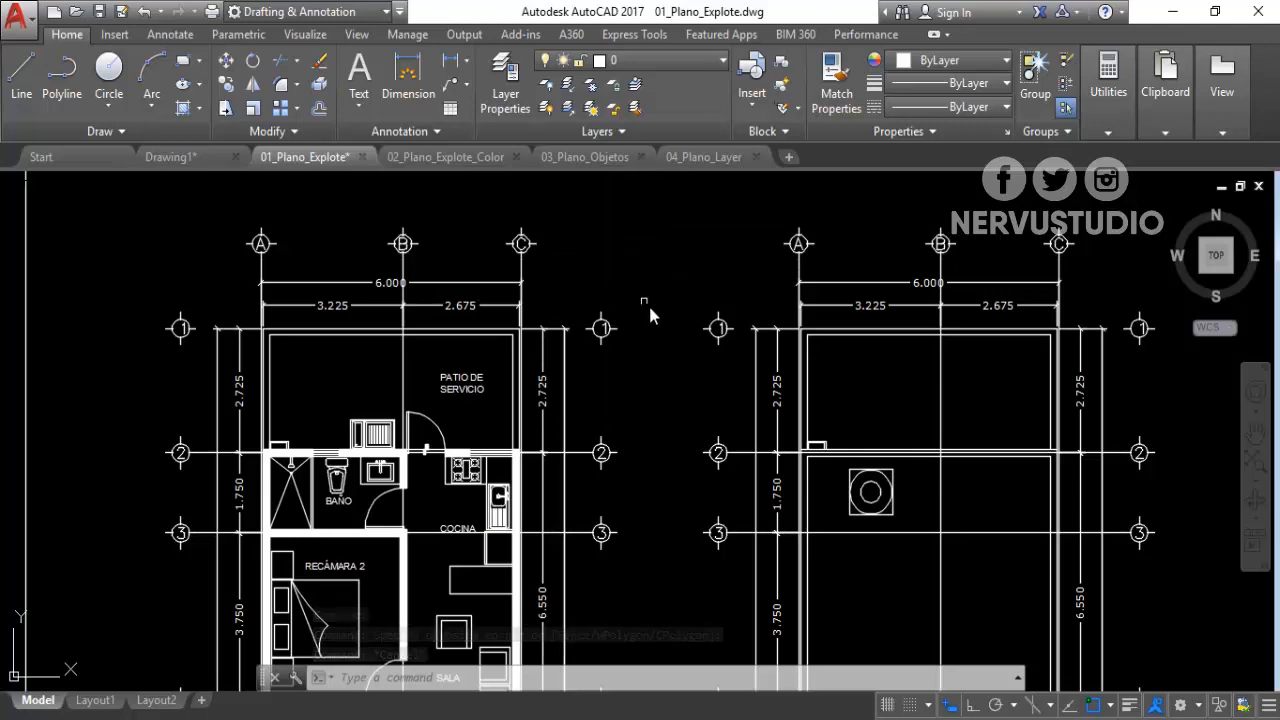
{"action": "scroll", "coordinate": [679, 285], "scroll_direction": "down", "scroll_amount": 4}
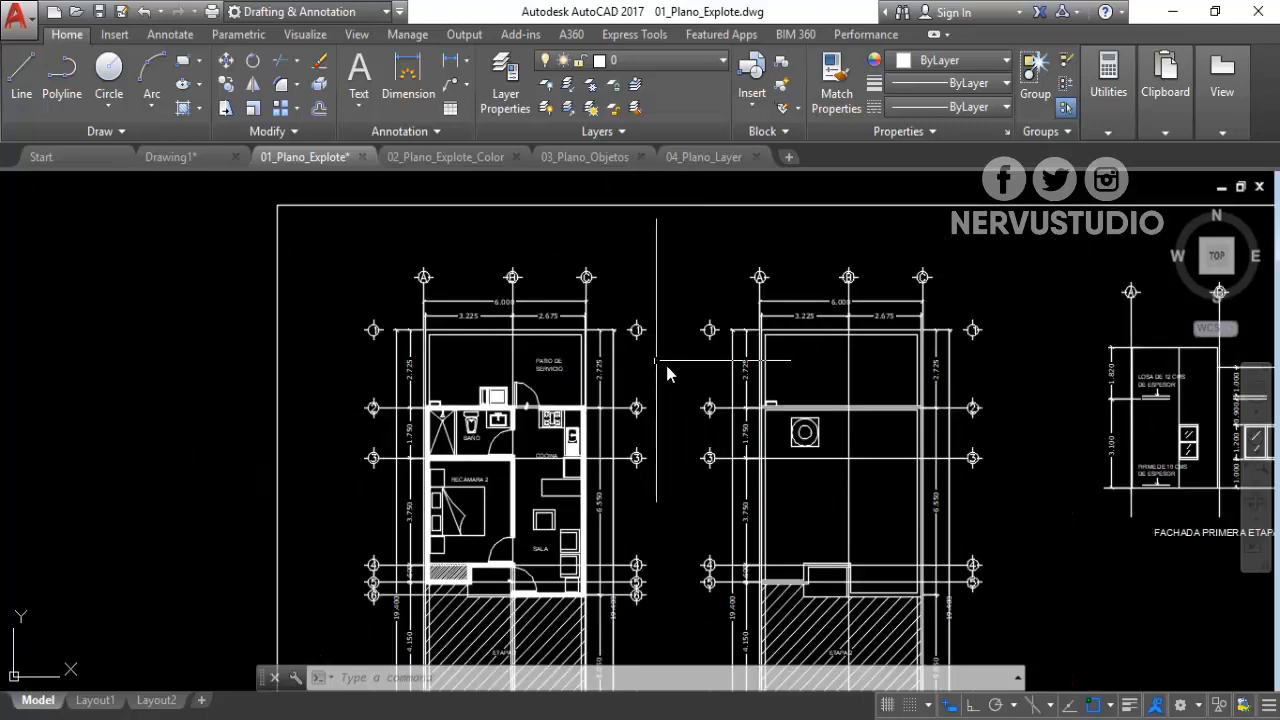
{"action": "middle_click_drag", "start_coordinate": [829, 437], "coordinate": [629, 325]}
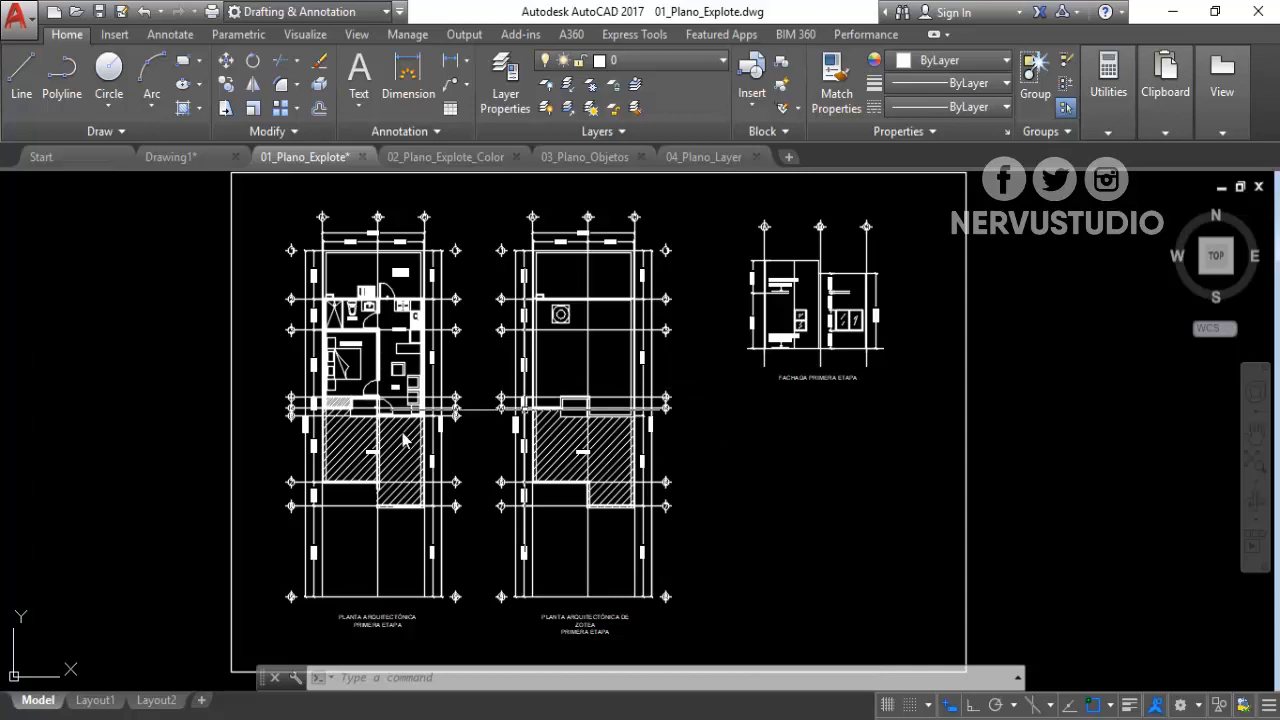
Inspect the axis 9 marker and adjoining dimension lines of the floor plan by selecting them, and clear the selection.
{"action": "scroll", "coordinate": [459, 626], "scroll_direction": "up", "scroll_amount": 5}
{"action": "left_click", "coordinate": [429, 557]}
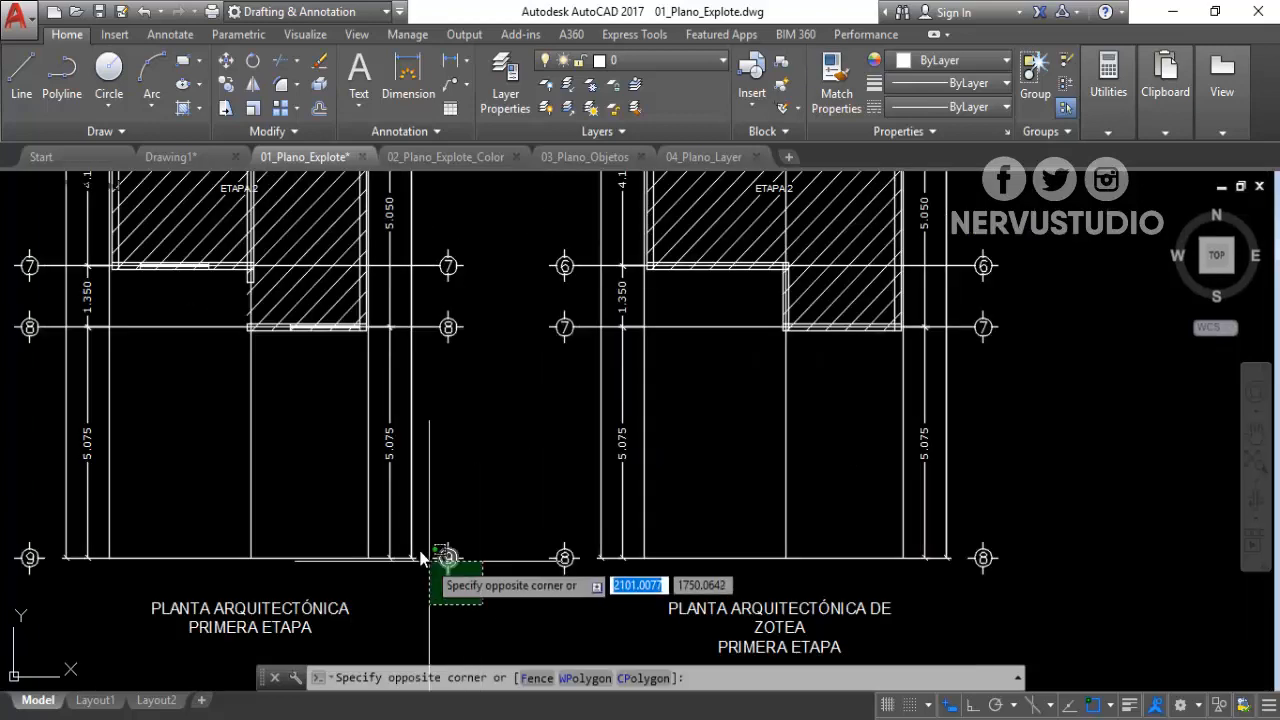
{"action": "left_click", "coordinate": [385, 512]}
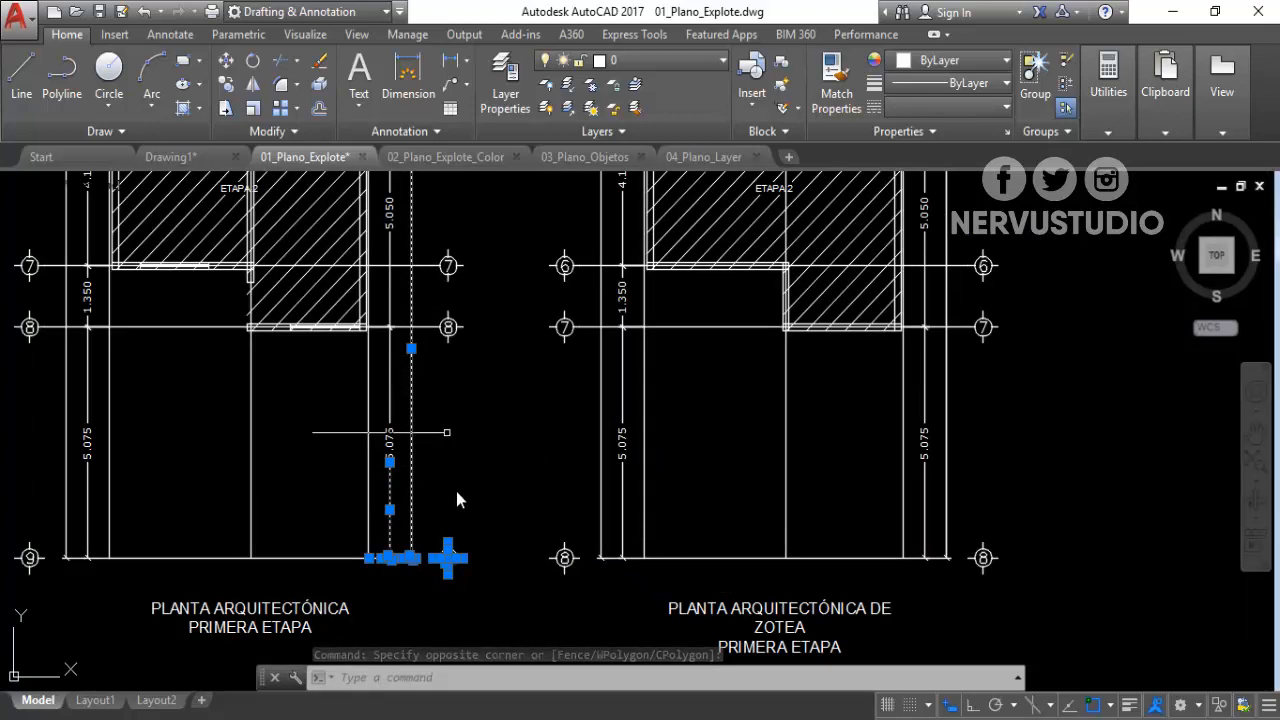
{"action": "scroll", "coordinate": [414, 310], "scroll_direction": "down", "scroll_amount": 4}
{"action": "middle_click_drag", "start_coordinate": [500, 174], "coordinate": [500, 312]}
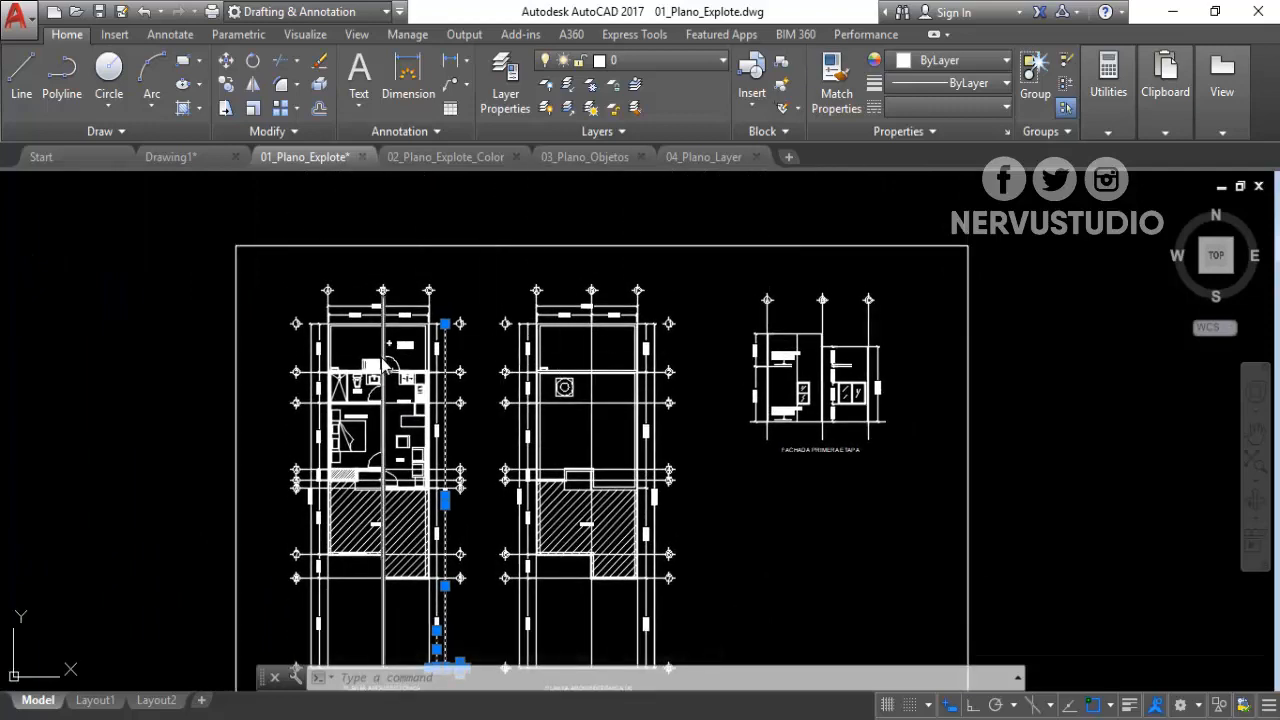
{"action": "scroll", "coordinate": [377, 364], "scroll_direction": "up", "scroll_amount": 2}
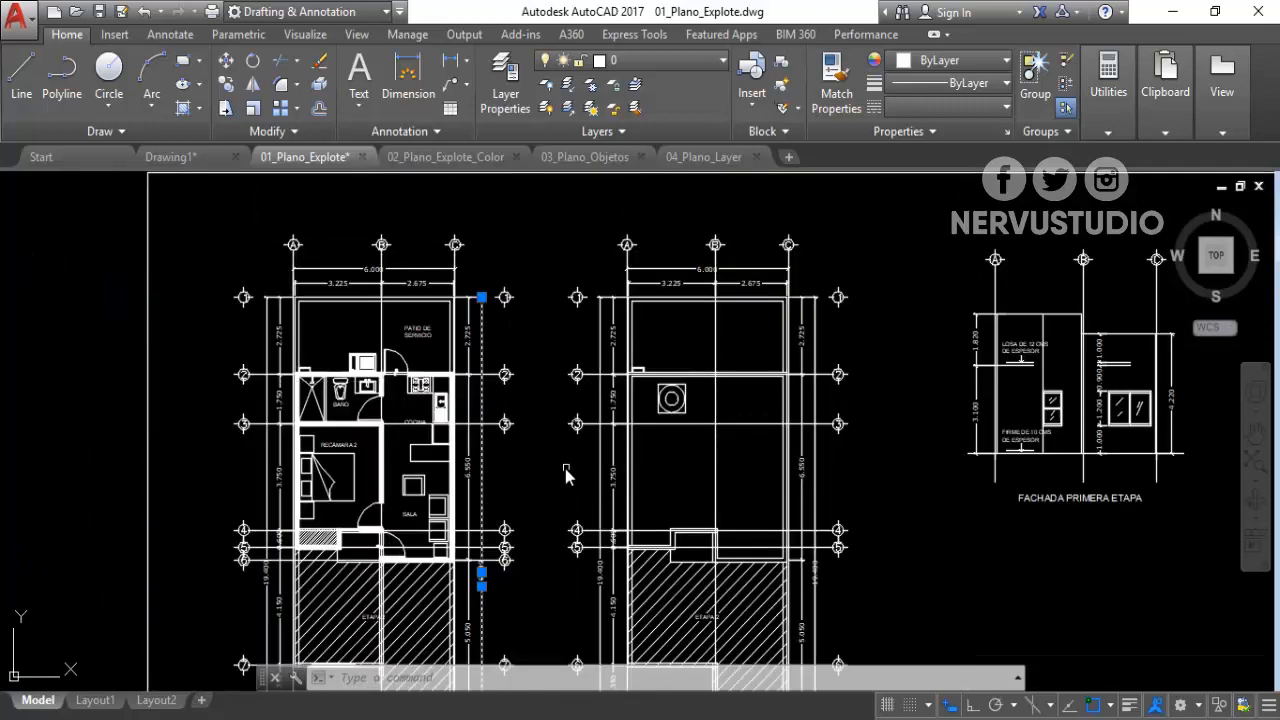
{"action": "left_click", "coordinate": [522, 450]}
{"action": "key", "text": "Escape"}
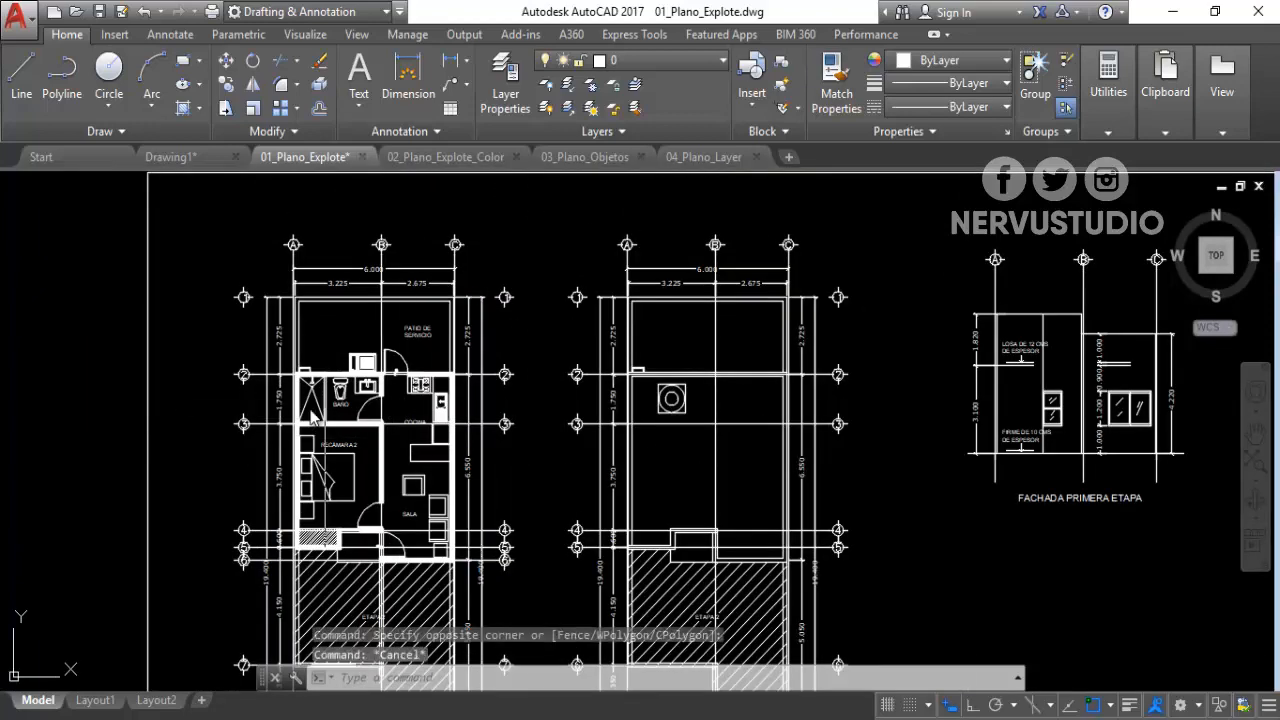
Examine the walls, doors and furniture around the bathroom, bedroom and kitchen in the floor plan.
{"action": "scroll", "coordinate": [323, 418], "scroll_direction": "up", "scroll_amount": 2}
{"action": "scroll", "coordinate": [323, 418], "scroll_direction": "up", "scroll_amount": 2}
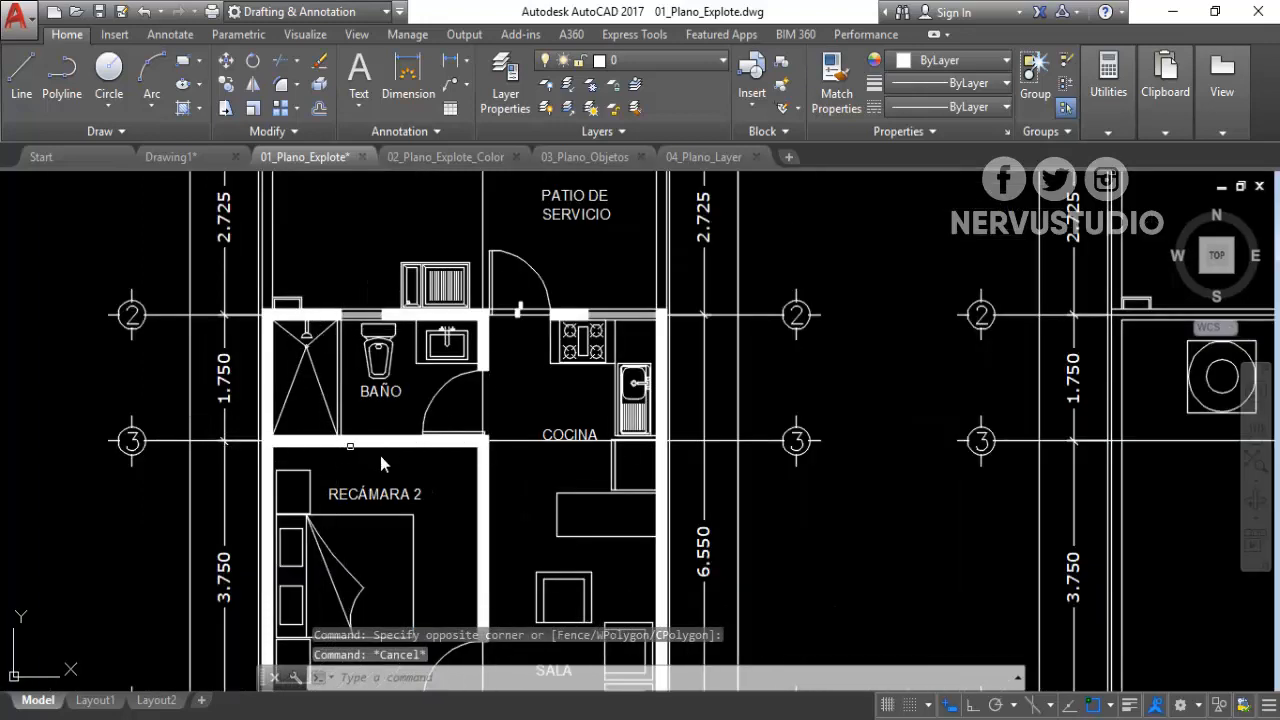
{"action": "scroll", "coordinate": [534, 334], "scroll_direction": "down", "scroll_amount": 2}
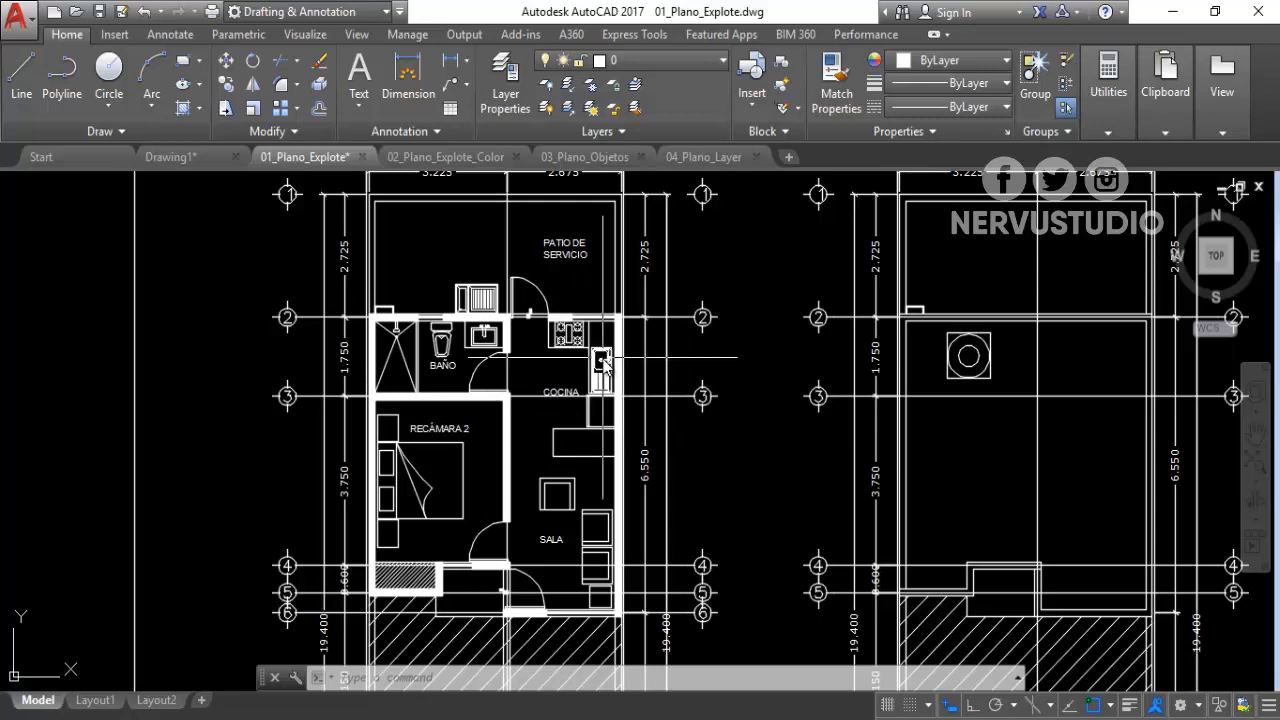
{"action": "scroll", "coordinate": [630, 397], "scroll_direction": "down", "scroll_amount": 4}
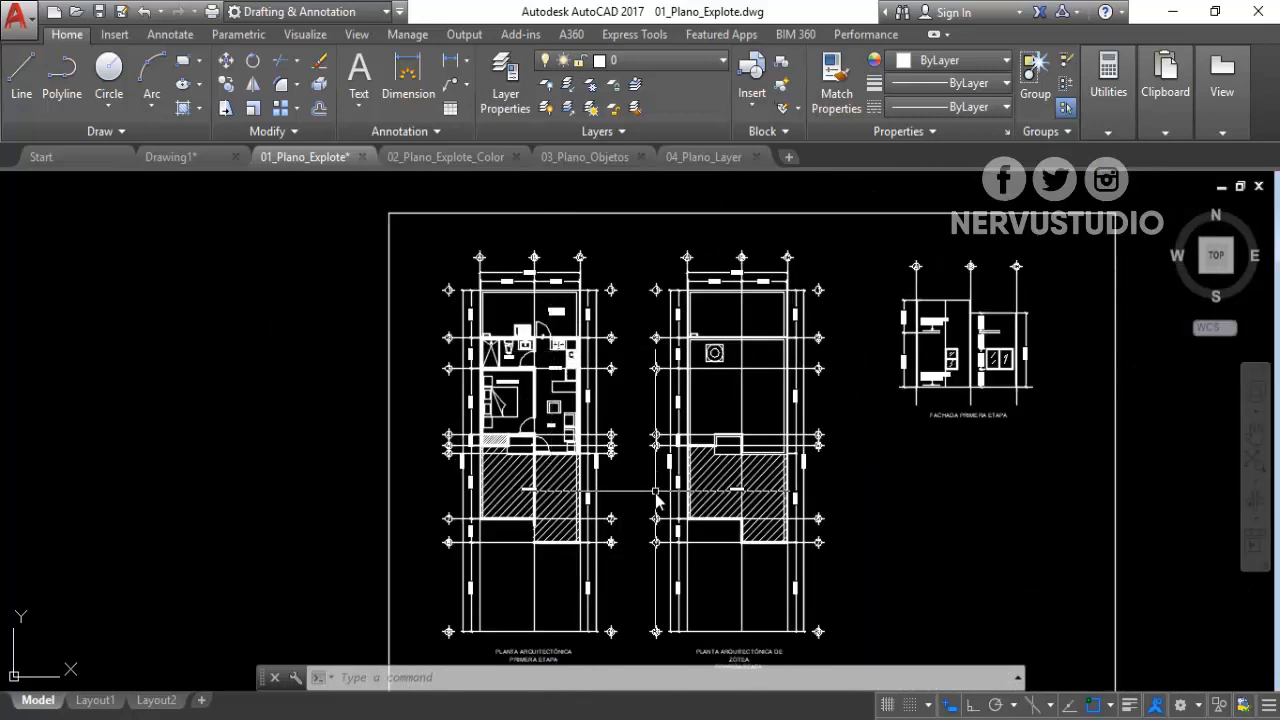
Start the FILTER command, browse the available object types, and add Text to the selection filter list.
{"action": "mouse_move", "coordinate": [640, 490]}
{"action": "middle_mouse_down"}
{"action": "mouse_move", "coordinate": [614, 457]}
{"action": "mouse_move", "coordinate": [524, 440]}
{"action": "middle_mouse_up"}
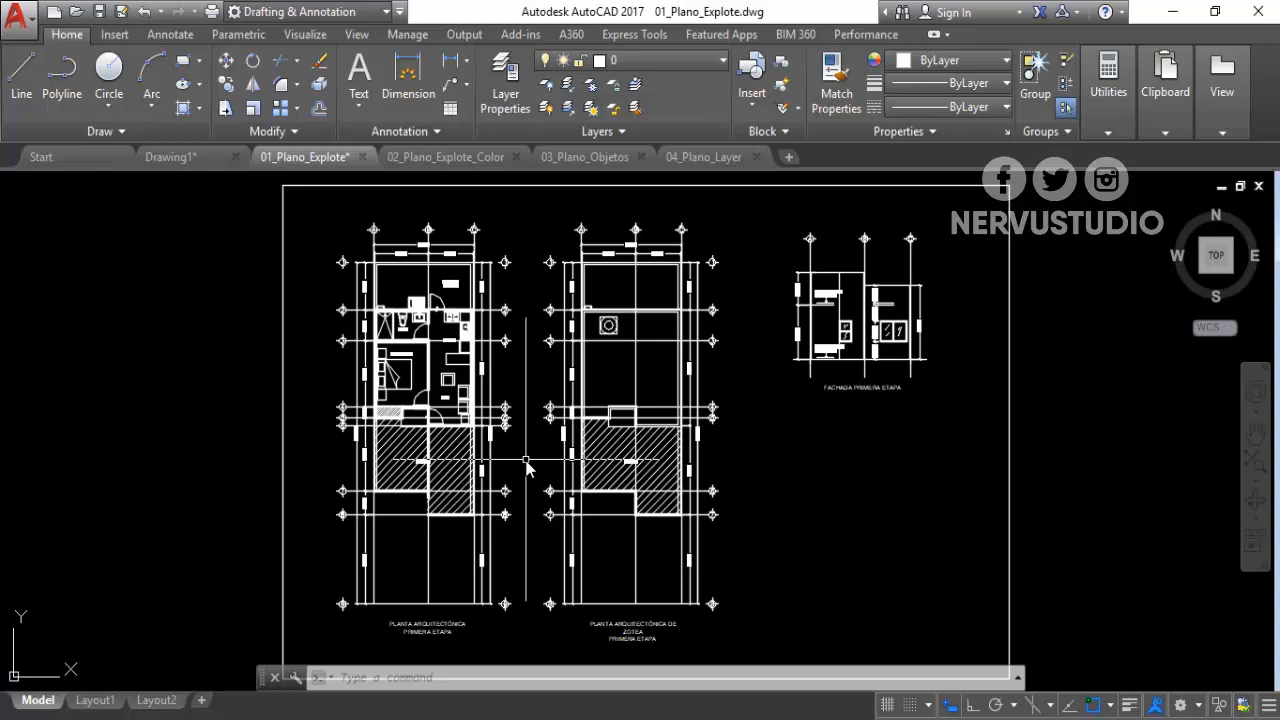
{"action": "type", "text": "FILTER"}
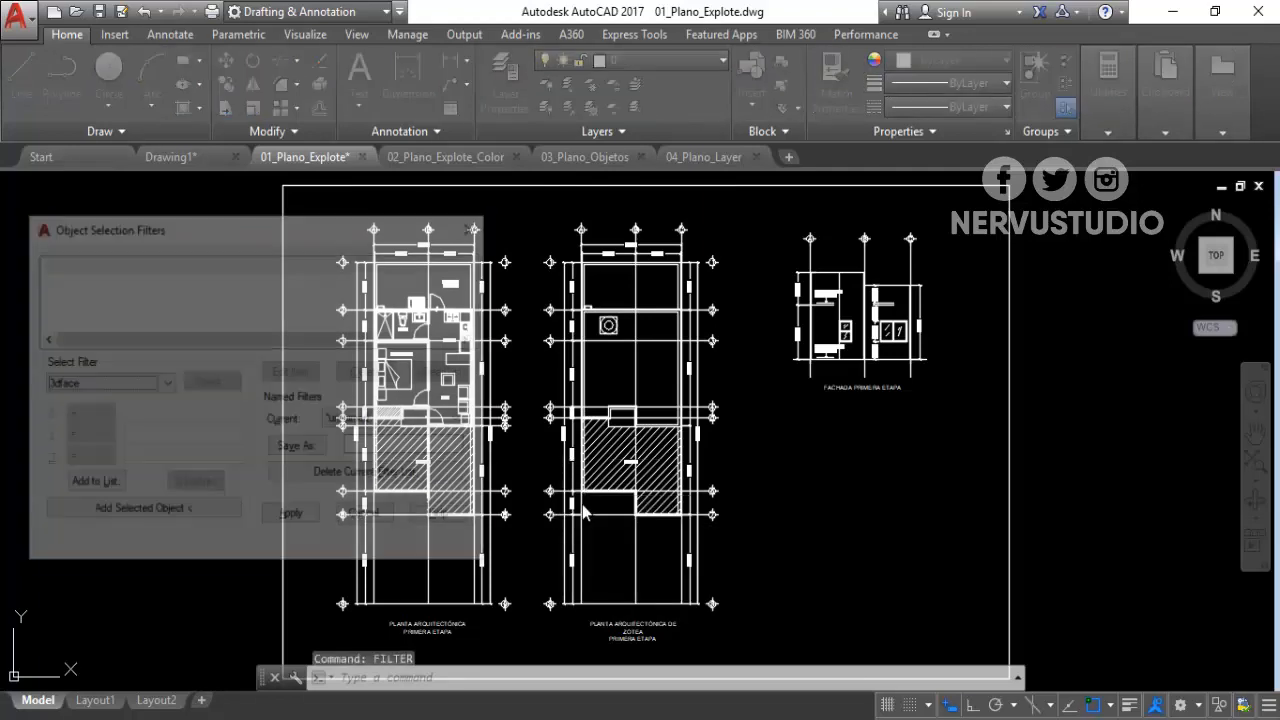
{"action": "left_click_drag", "start_coordinate": [180, 228], "coordinate": [588, 236]}
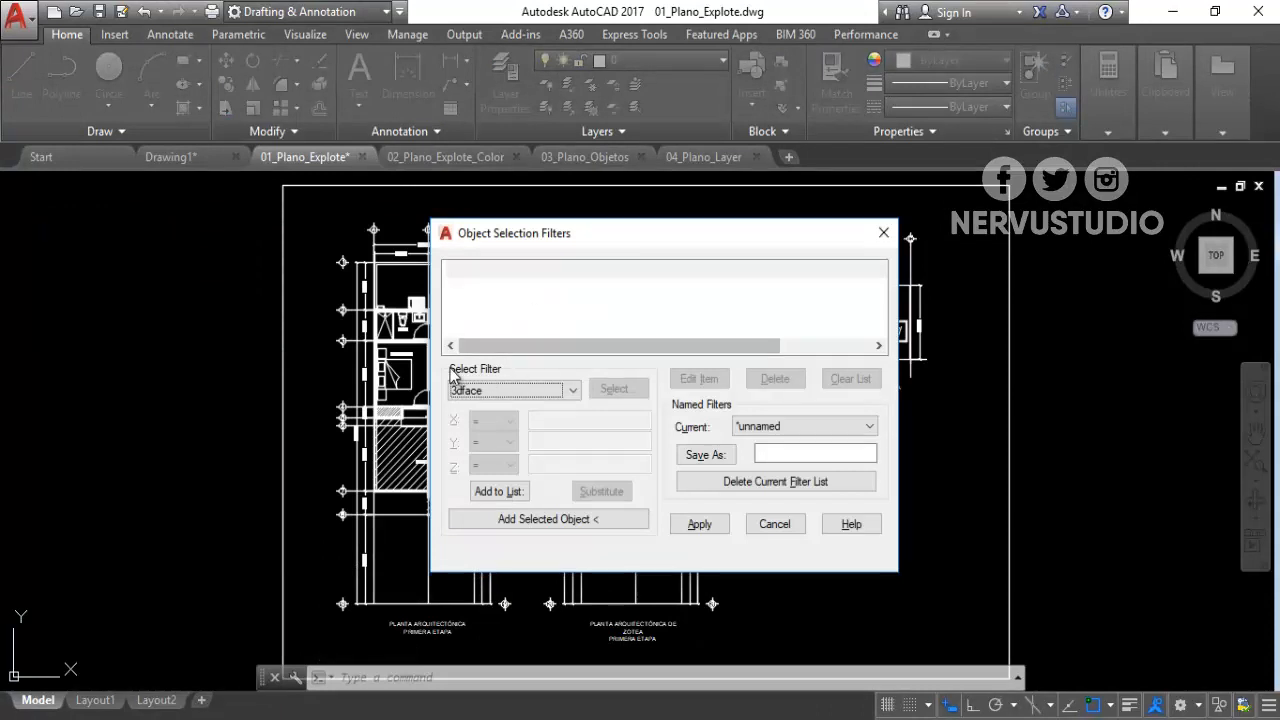
{"action": "left_click", "coordinate": [533, 398]}
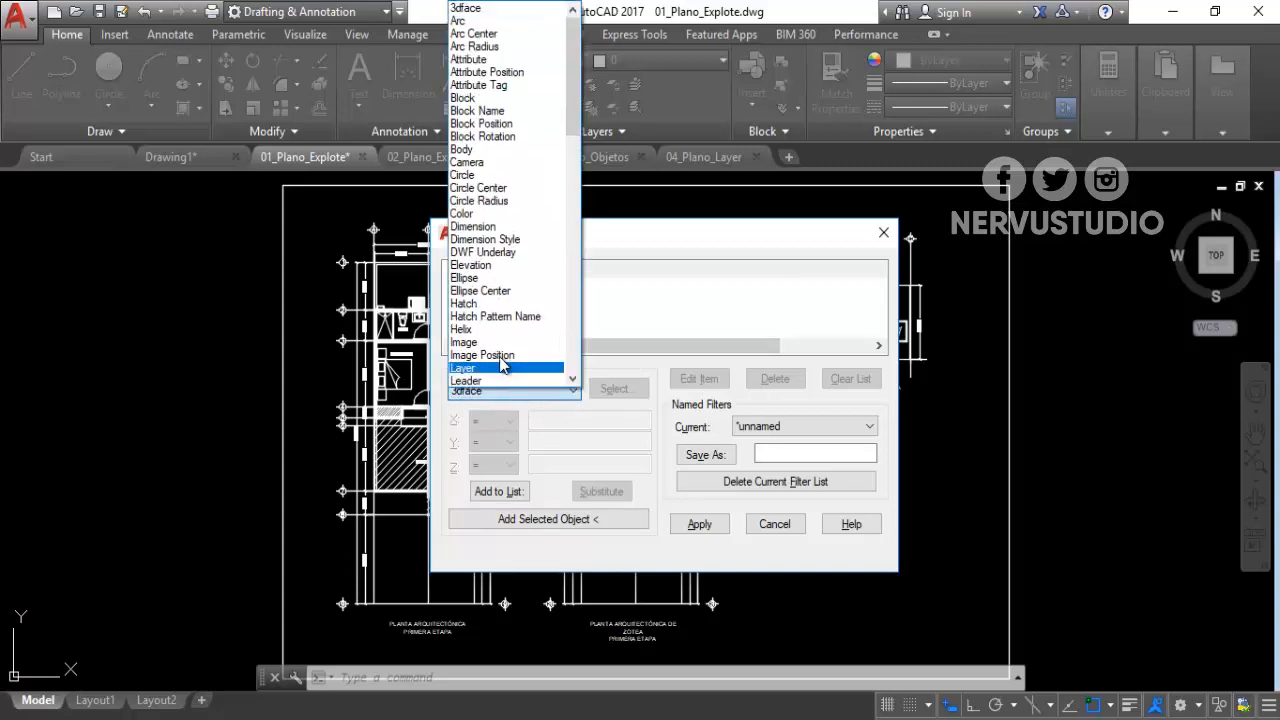
{"action": "scroll", "coordinate": [507, 195], "scroll_direction": "down", "scroll_amount": 7}
{"action": "scroll", "coordinate": [507, 195], "scroll_direction": "down", "scroll_amount": 8}
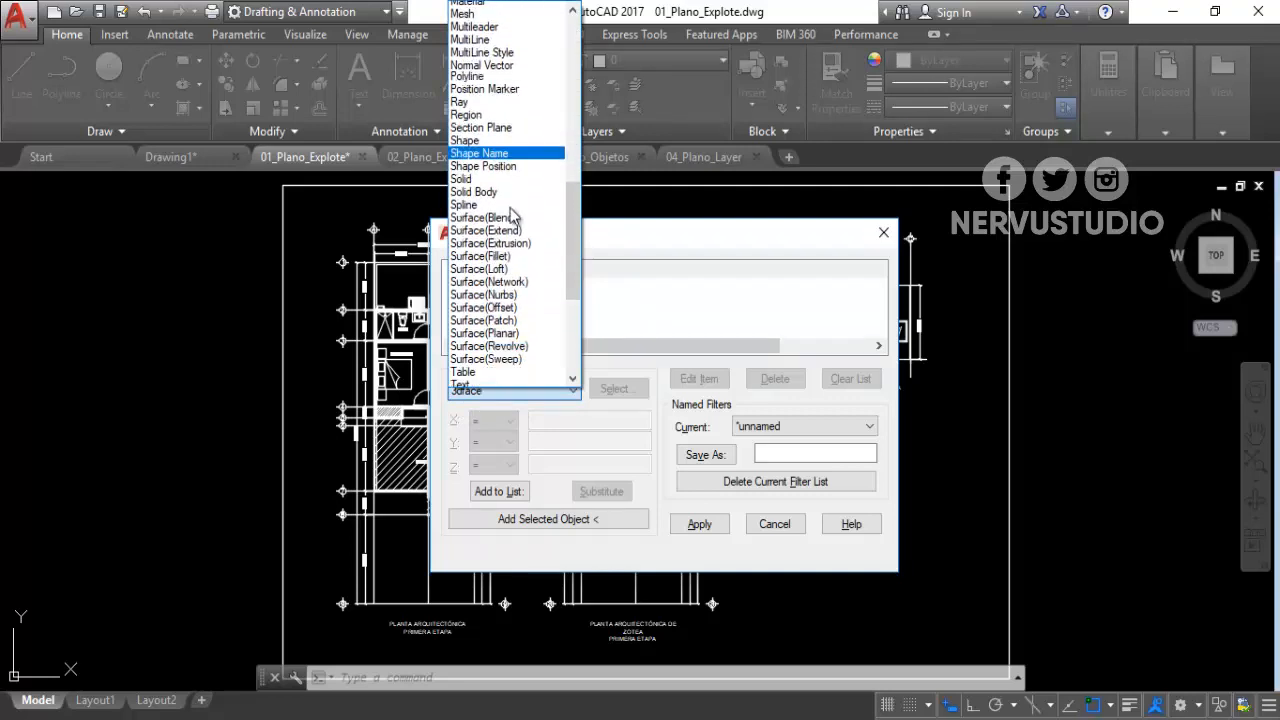
{"action": "scroll", "coordinate": [546, 256], "scroll_direction": "up", "scroll_amount": 6}
{"action": "scroll", "coordinate": [546, 256], "scroll_direction": "up", "scroll_amount": 9}
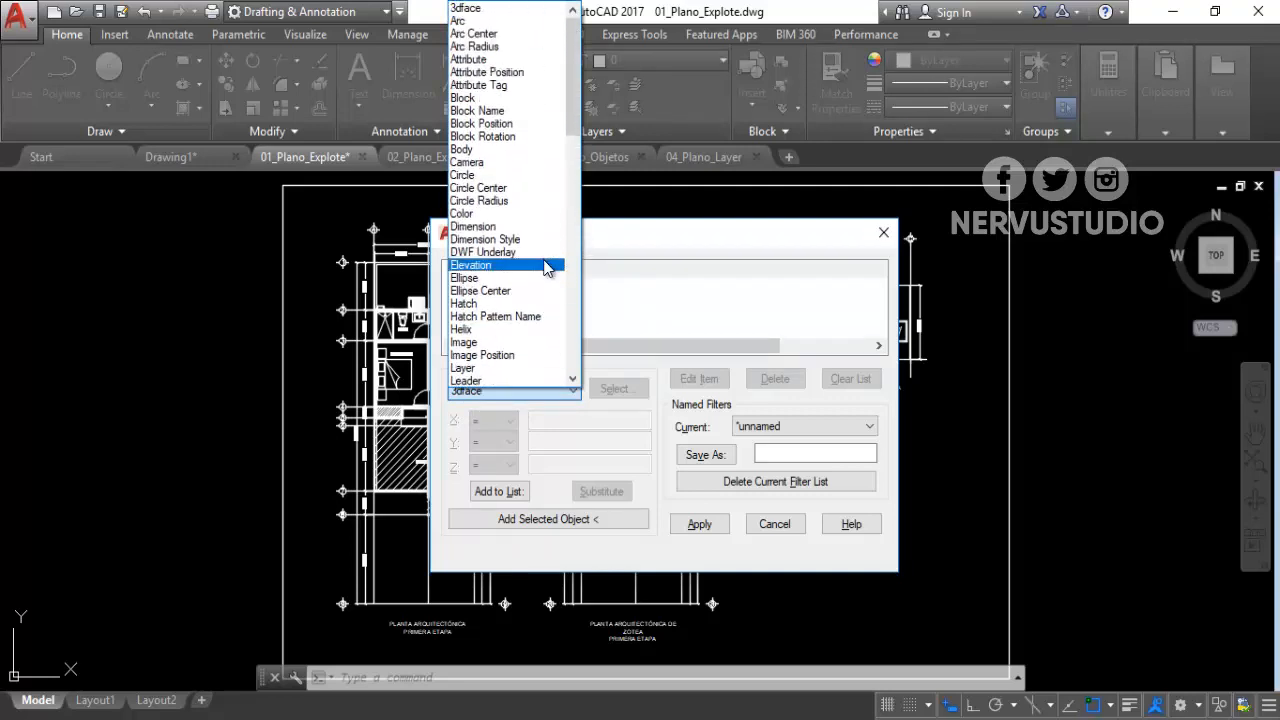
{"action": "scroll", "coordinate": [546, 258], "scroll_direction": "down", "scroll_amount": 3}
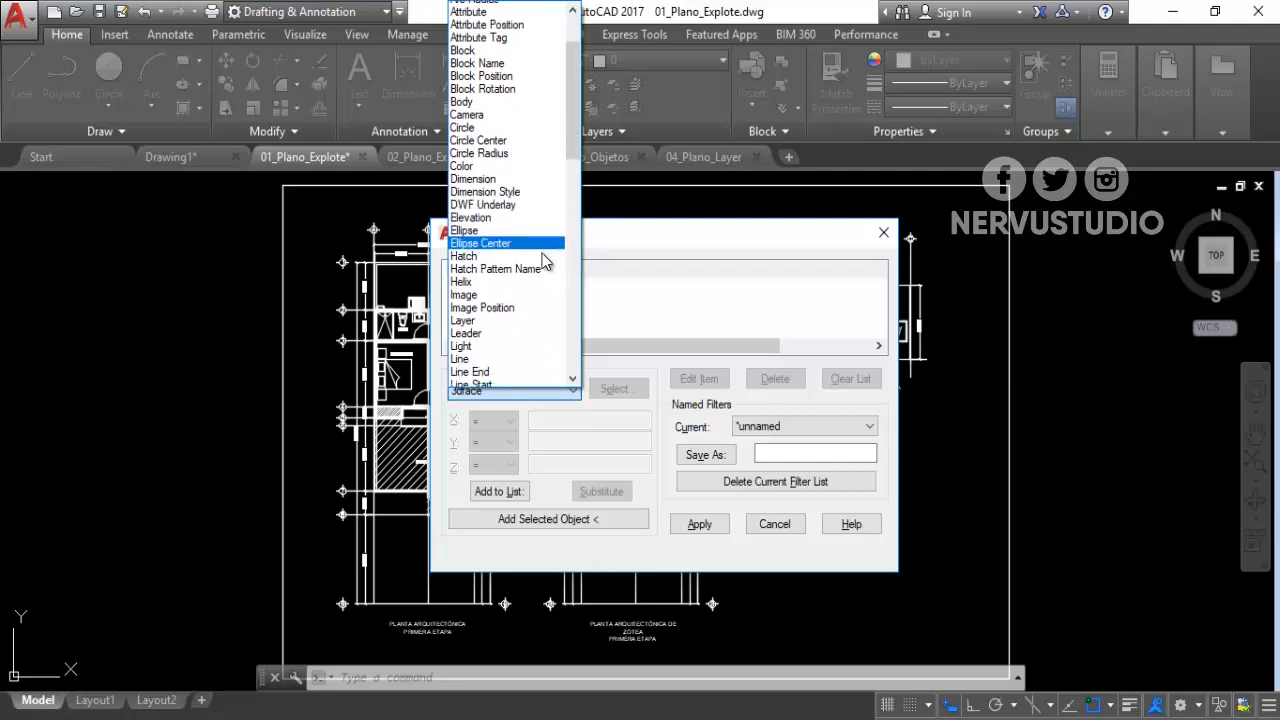
{"action": "scroll", "coordinate": [547, 262], "scroll_direction": "down", "scroll_amount": 4}
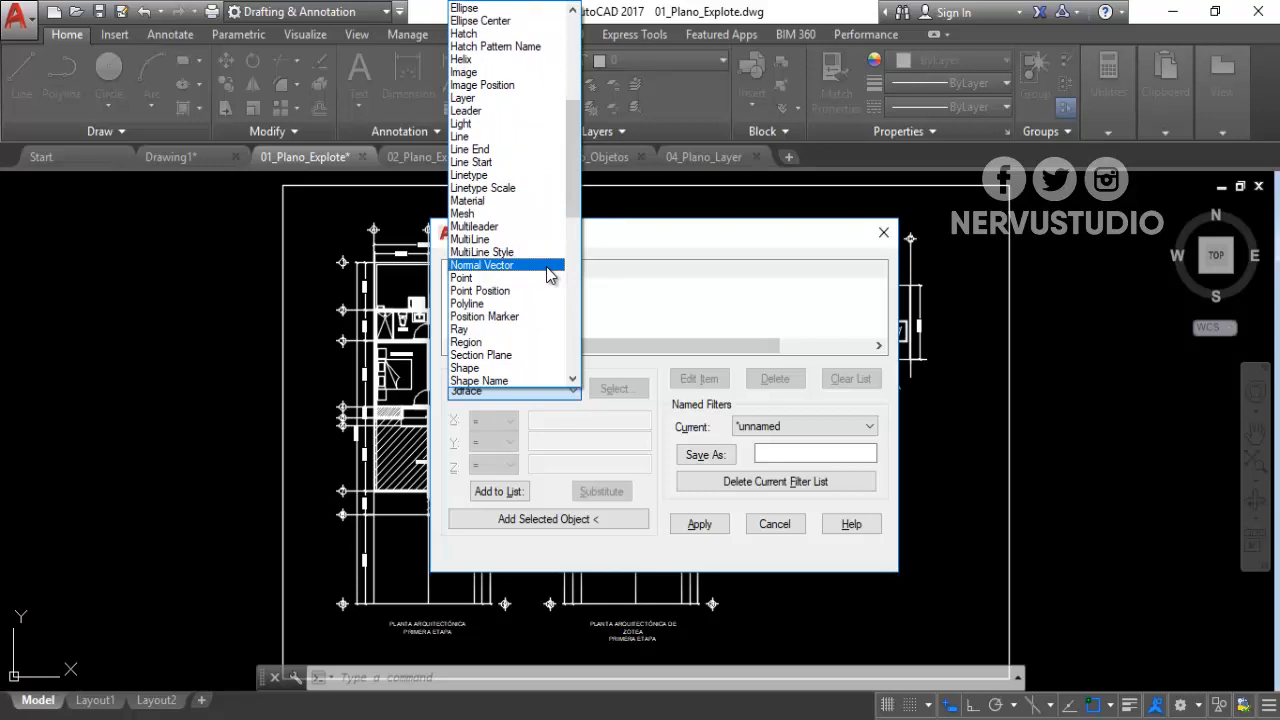
{"action": "scroll", "coordinate": [547, 272], "scroll_direction": "down", "scroll_amount": 3}
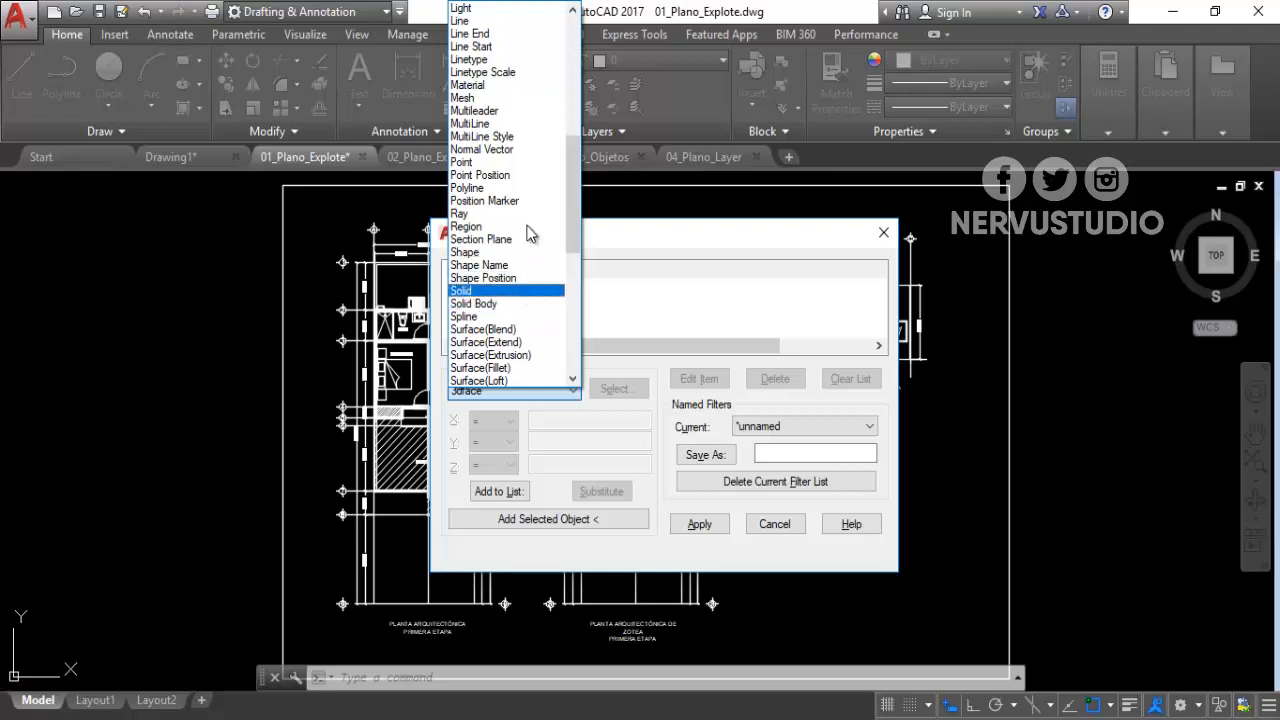
{"action": "scroll", "coordinate": [572, 213], "scroll_direction": "down", "scroll_amount": 1}
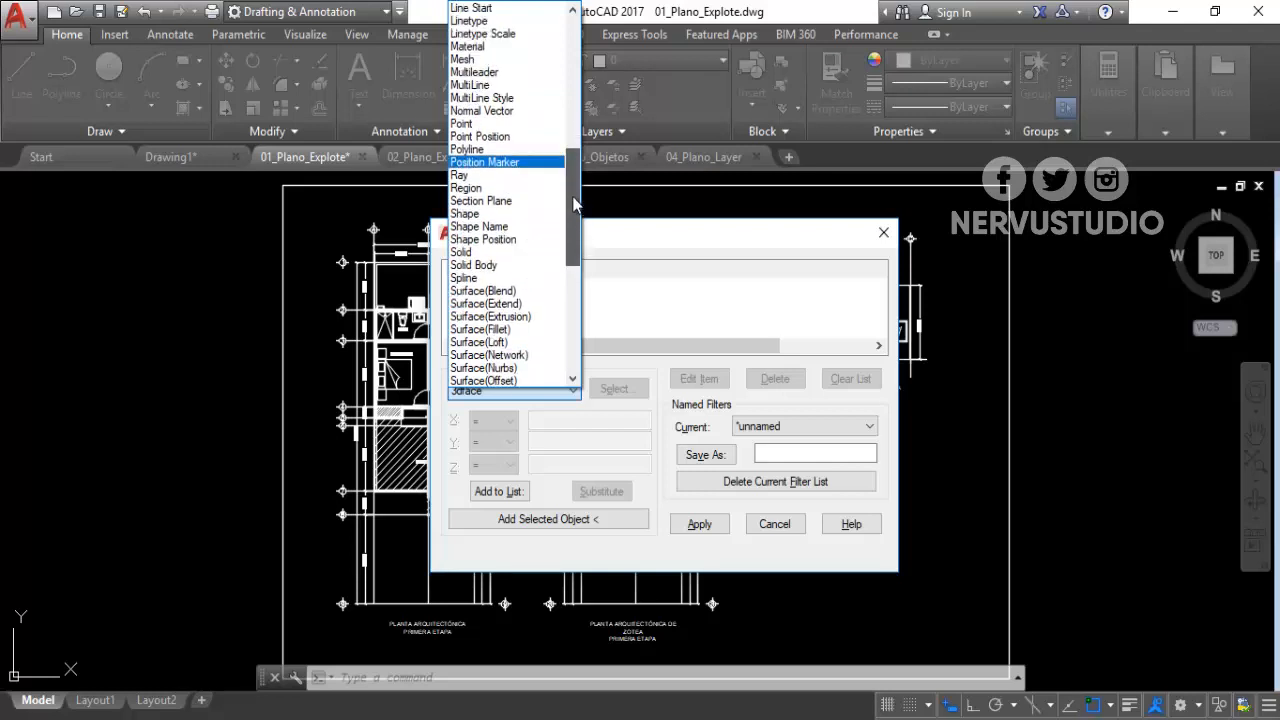
{"action": "left_click_drag", "start_coordinate": [574, 204], "coordinate": [574, 266]}
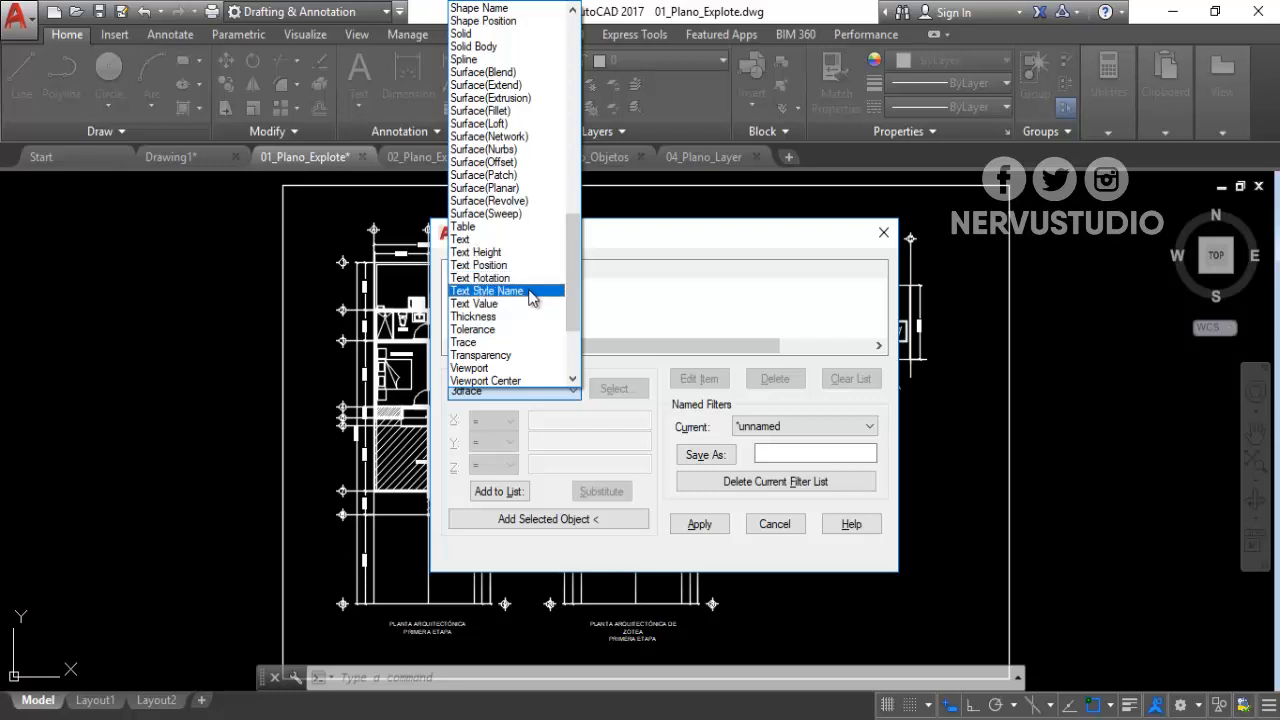
{"action": "left_click", "coordinate": [517, 241]}
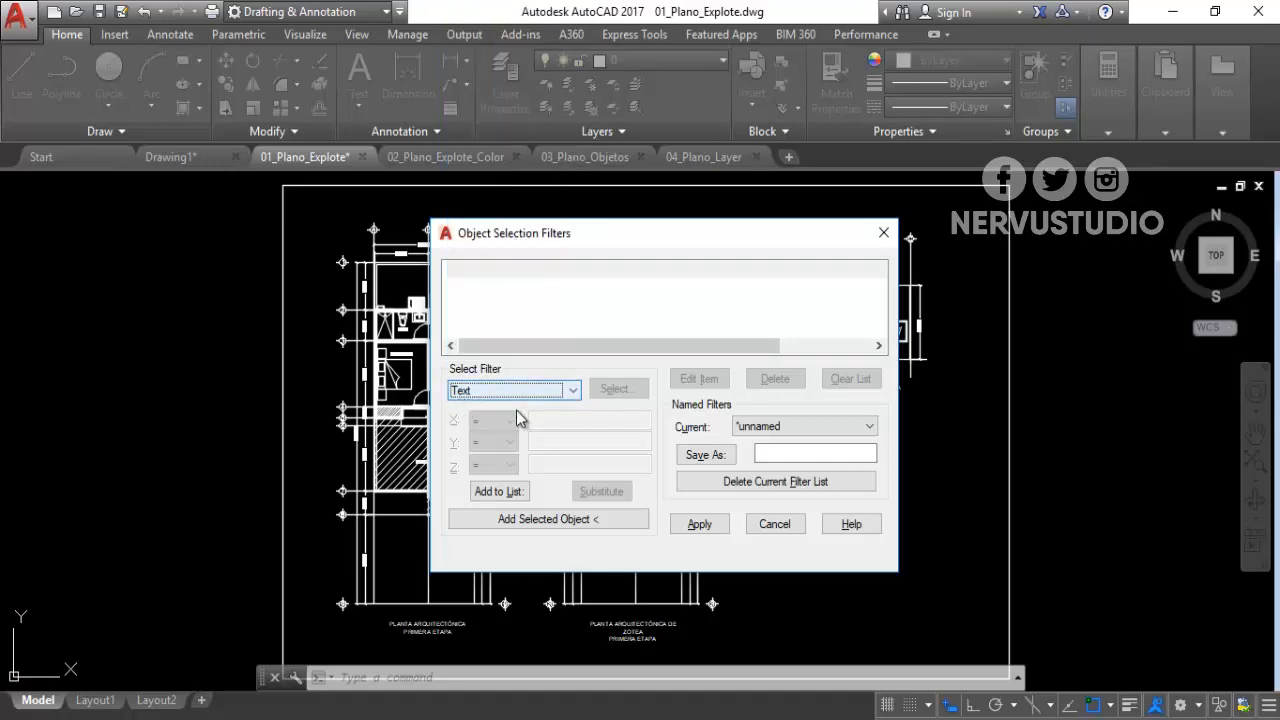
{"action": "left_click", "coordinate": [496, 494]}
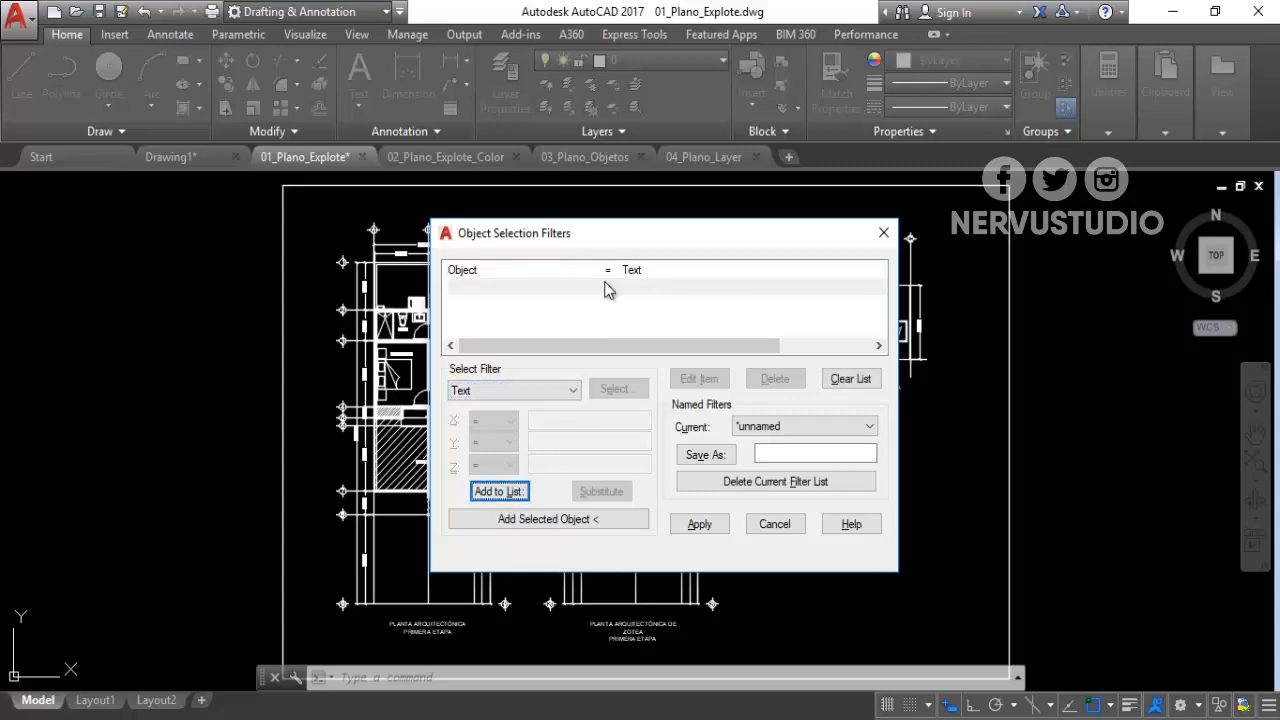
Apply the Text filter to the whole drawing and erase all the selected text objects.
{"action": "left_click", "coordinate": [700, 528]}
{"action": "scroll", "coordinate": [575, 422], "scroll_direction": "down", "scroll_amount": 4}
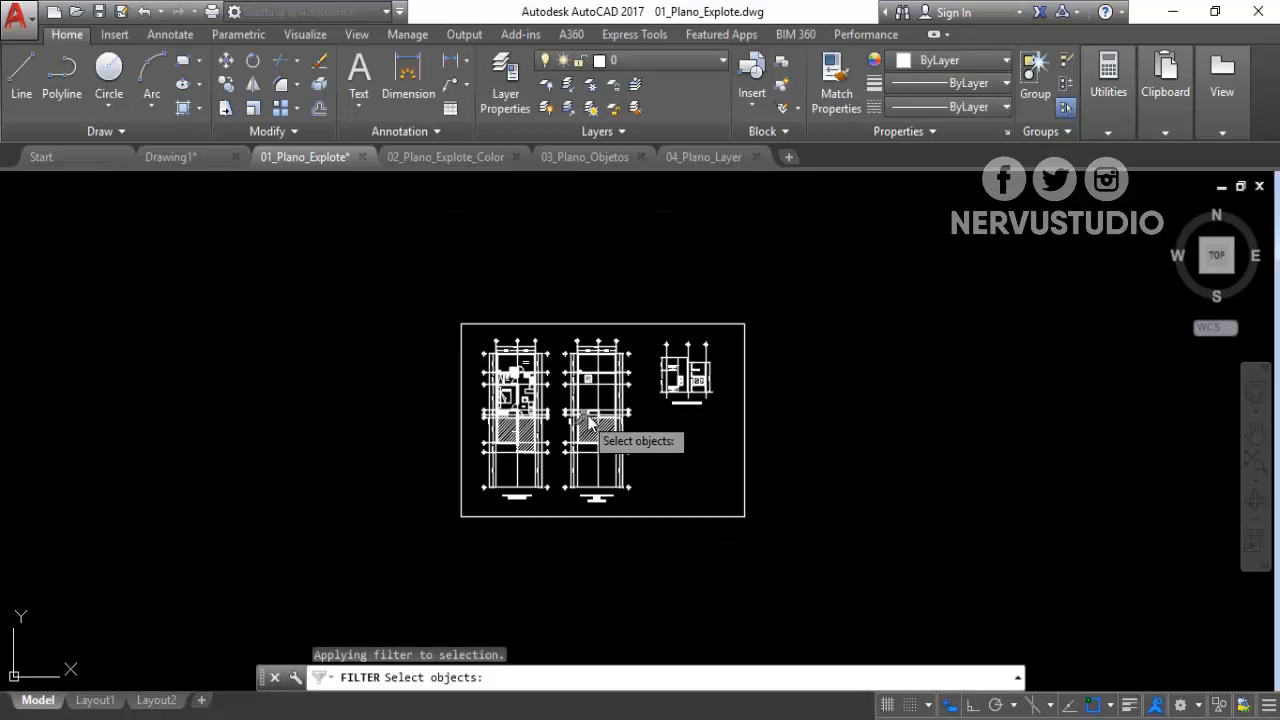
{"action": "left_click", "coordinate": [869, 595]}
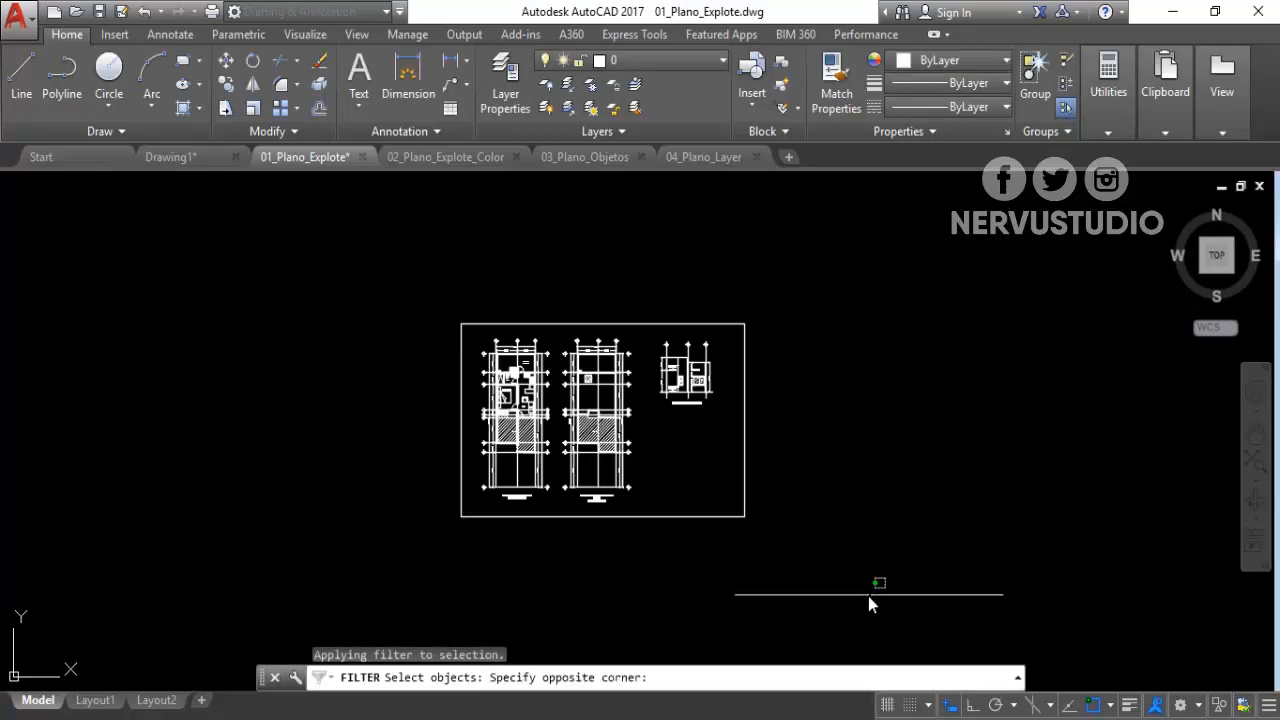
{"action": "left_click", "coordinate": [318, 259]}
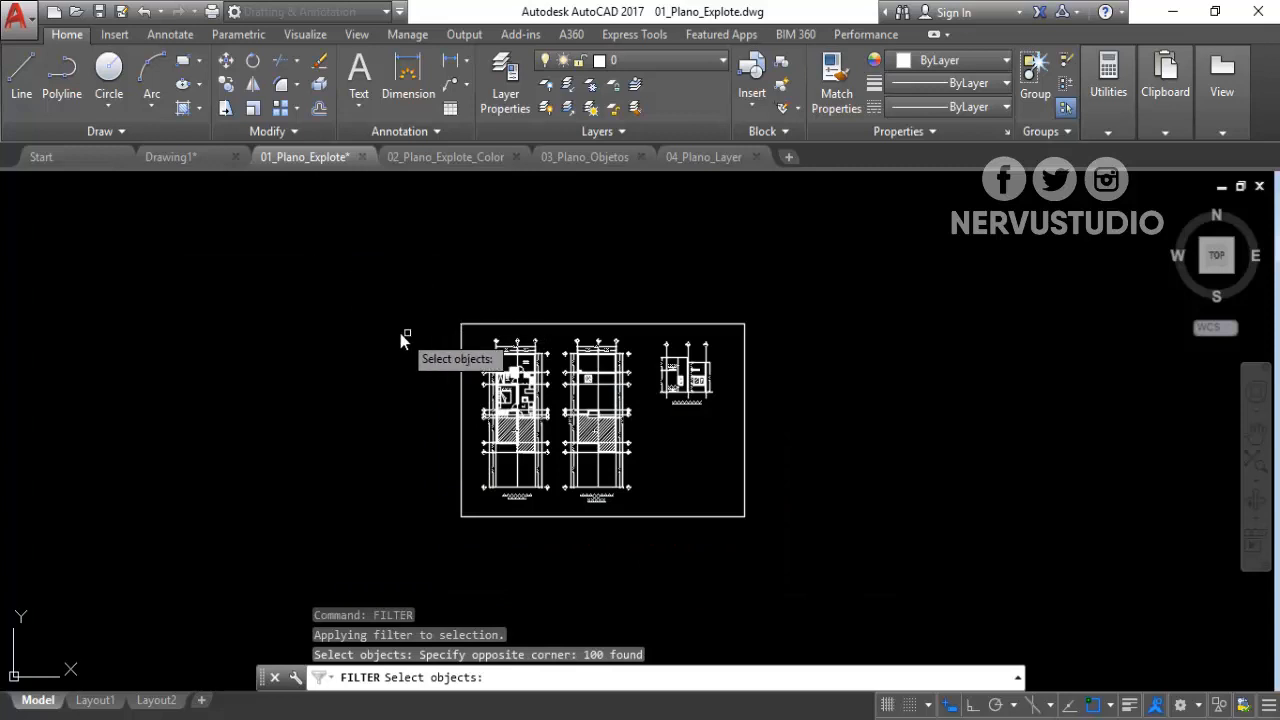
{"action": "key", "text": "Return"}
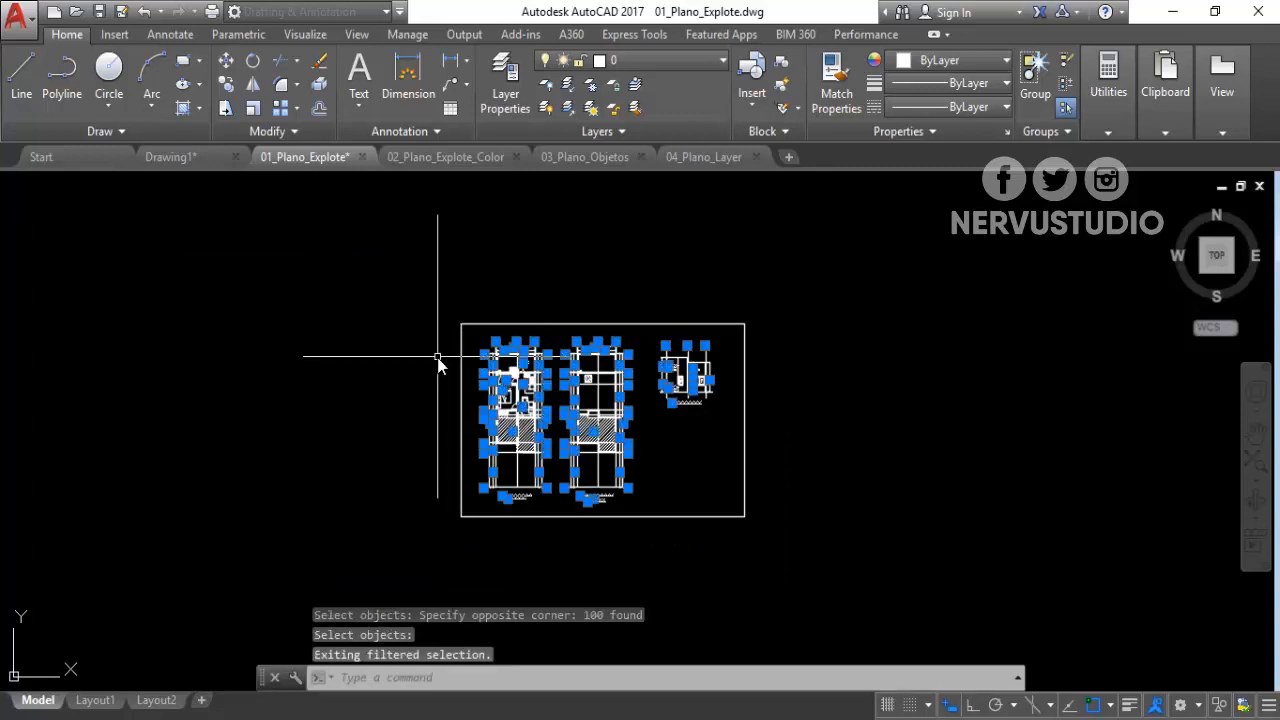
{"action": "scroll", "coordinate": [522, 405], "scroll_direction": "up", "scroll_amount": 4}
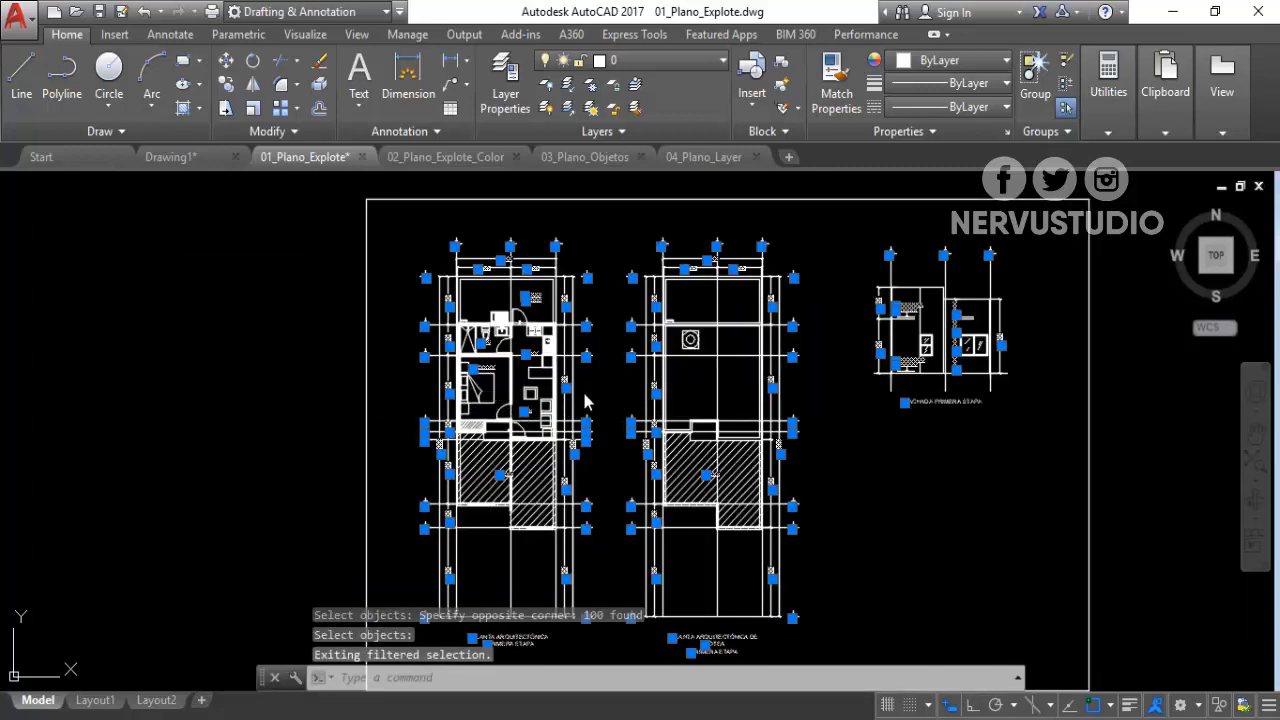
{"action": "scroll", "coordinate": [640, 365], "scroll_direction": "up", "scroll_amount": 4}
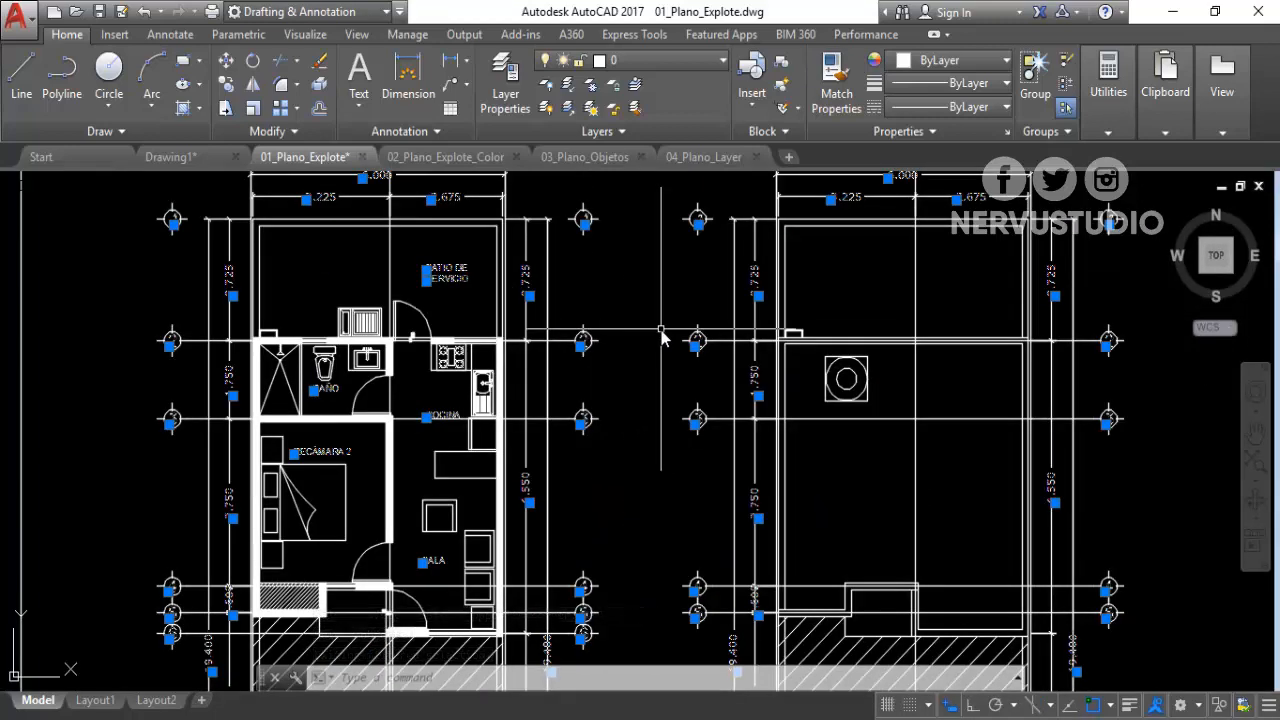
{"action": "key", "text": "Return"}
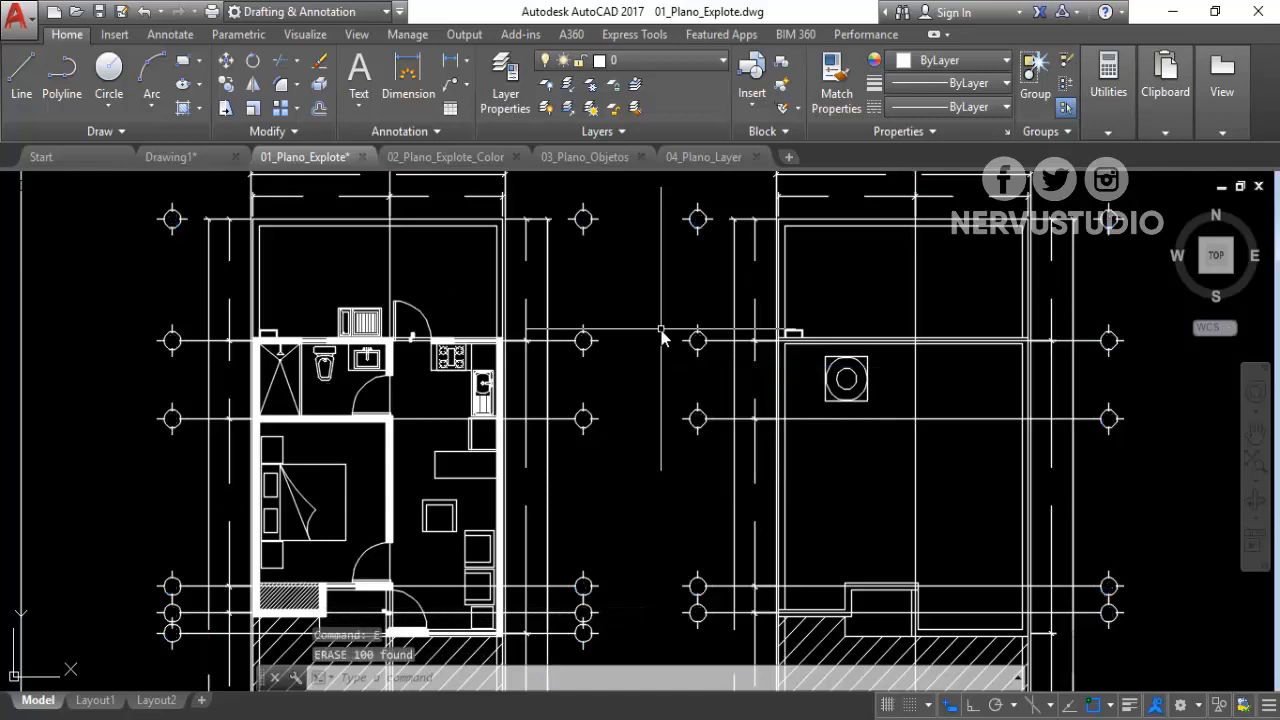
Reopen the object selection filters, remove the Text criterion and add Hatch to the filter list instead.
{"action": "scroll", "coordinate": [600, 306], "scroll_direction": "down", "scroll_amount": 4}
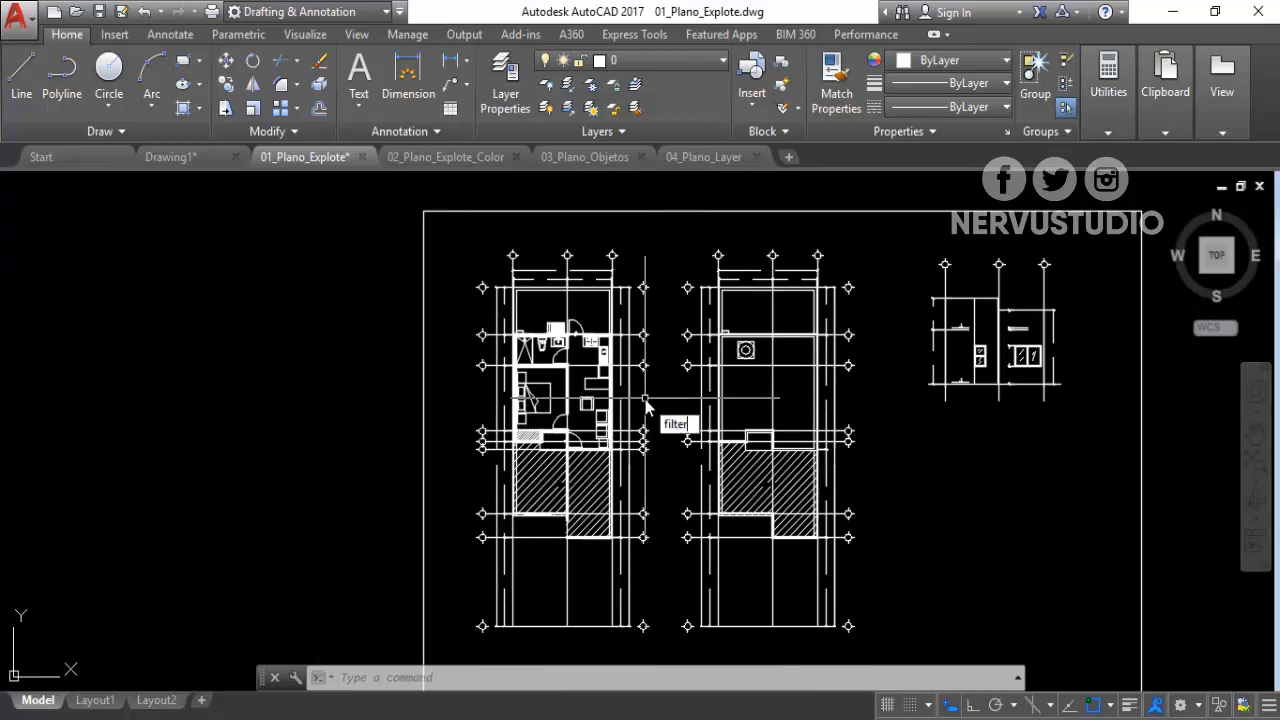
{"action": "key", "text": "Return"}
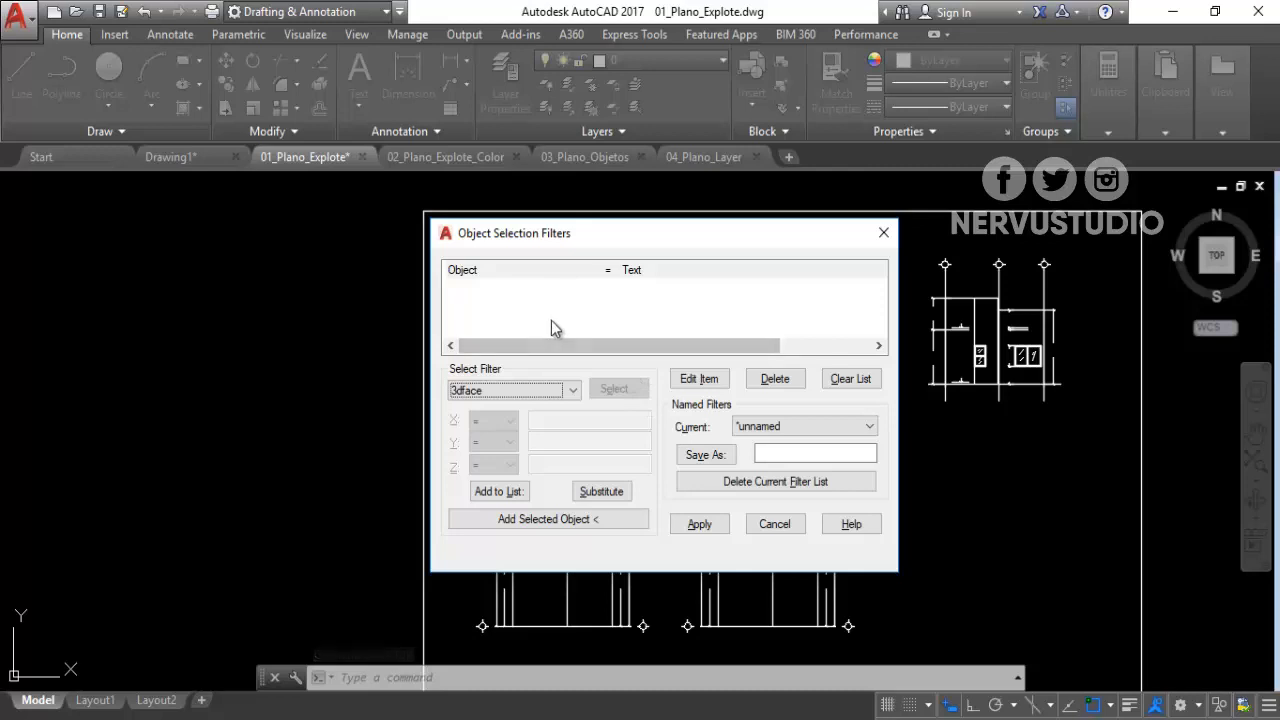
{"action": "left_click", "coordinate": [605, 279]}
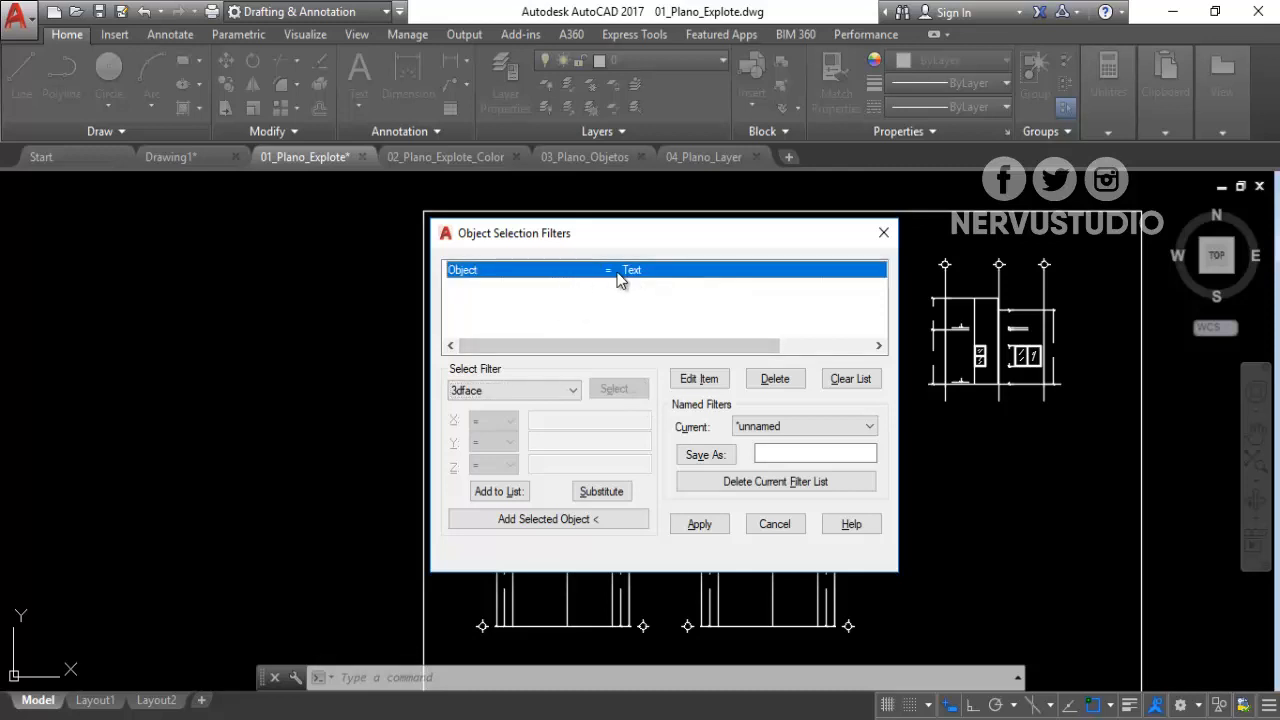
{"action": "left_click", "coordinate": [772, 379]}
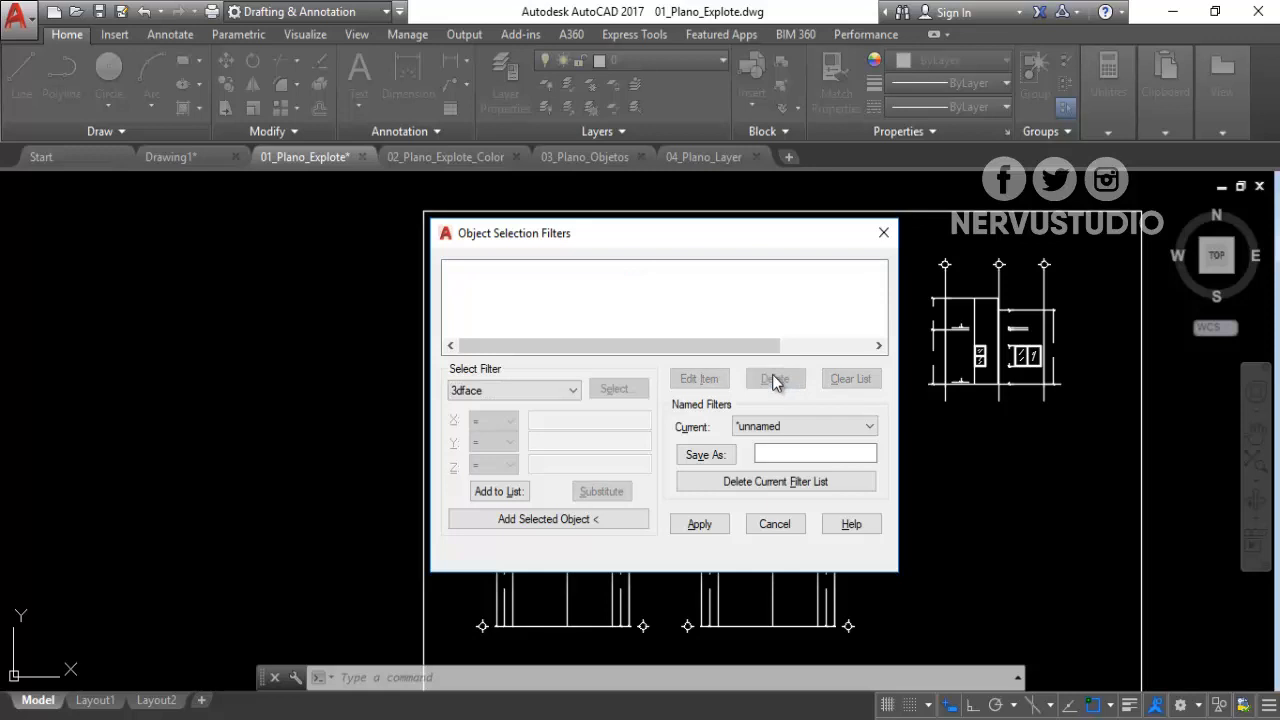
{"action": "left_click", "coordinate": [563, 392]}
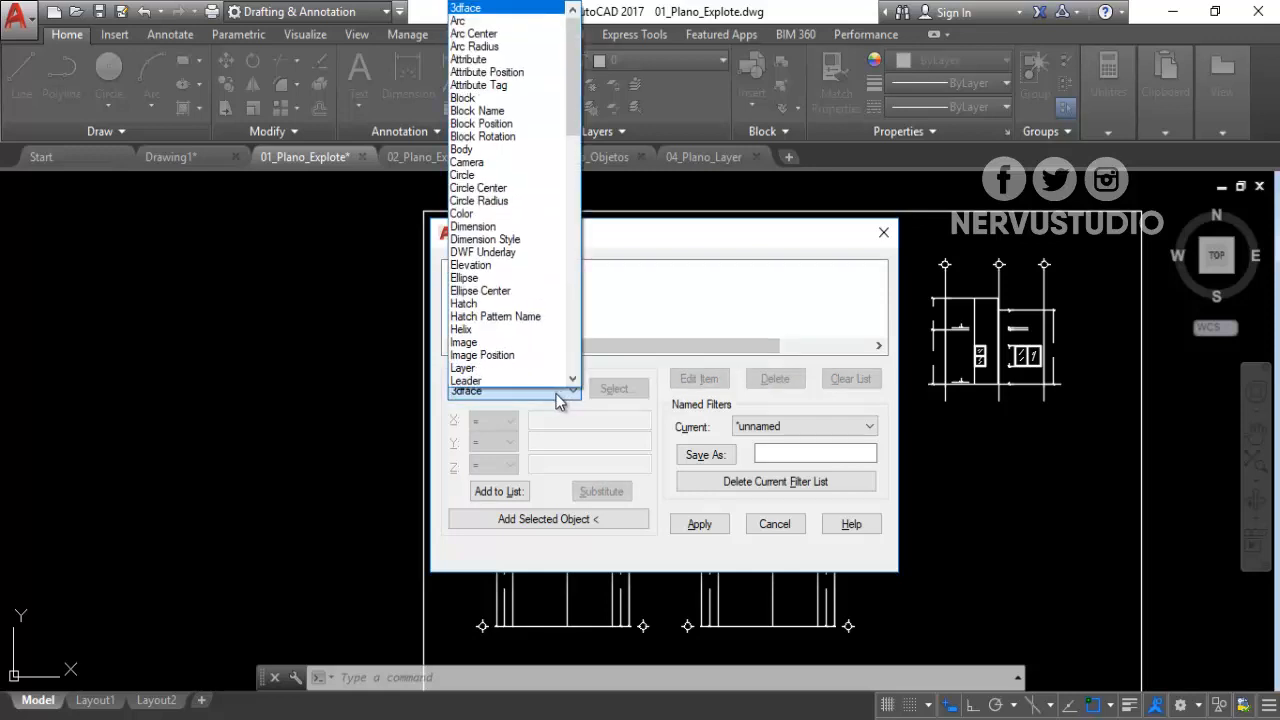
{"action": "left_click", "coordinate": [520, 301]}
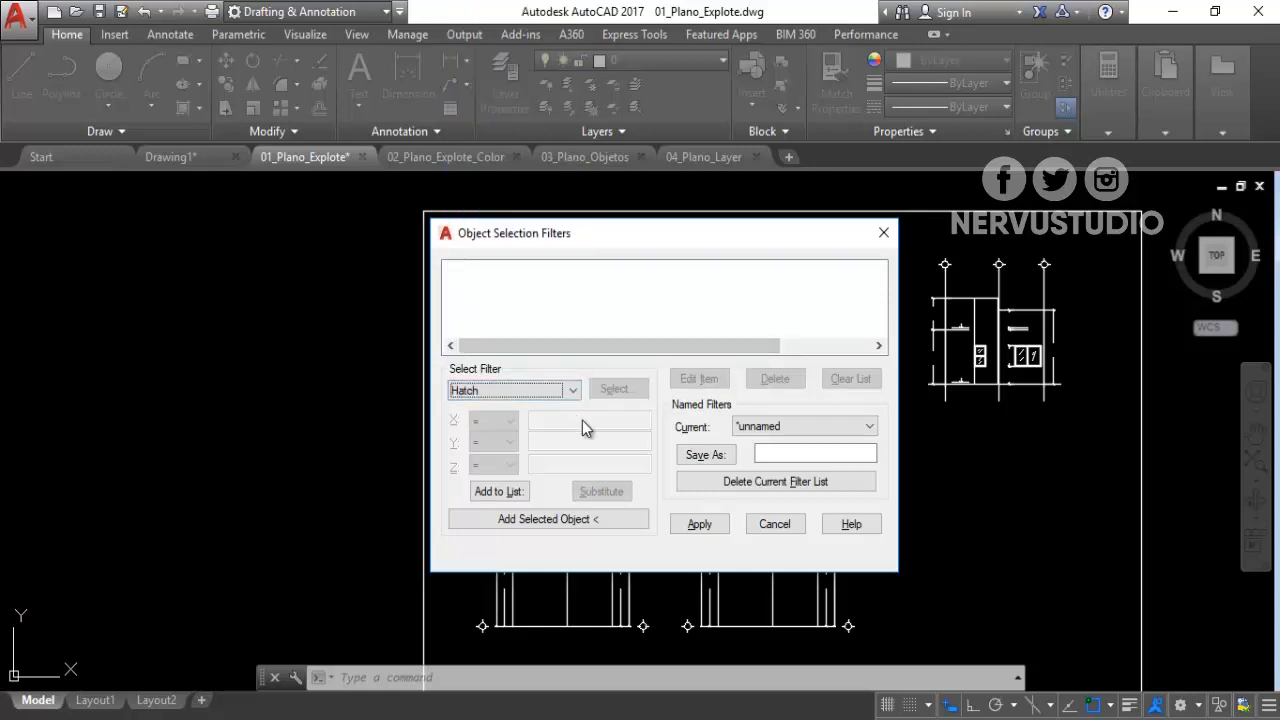
{"action": "left_click", "coordinate": [522, 489]}
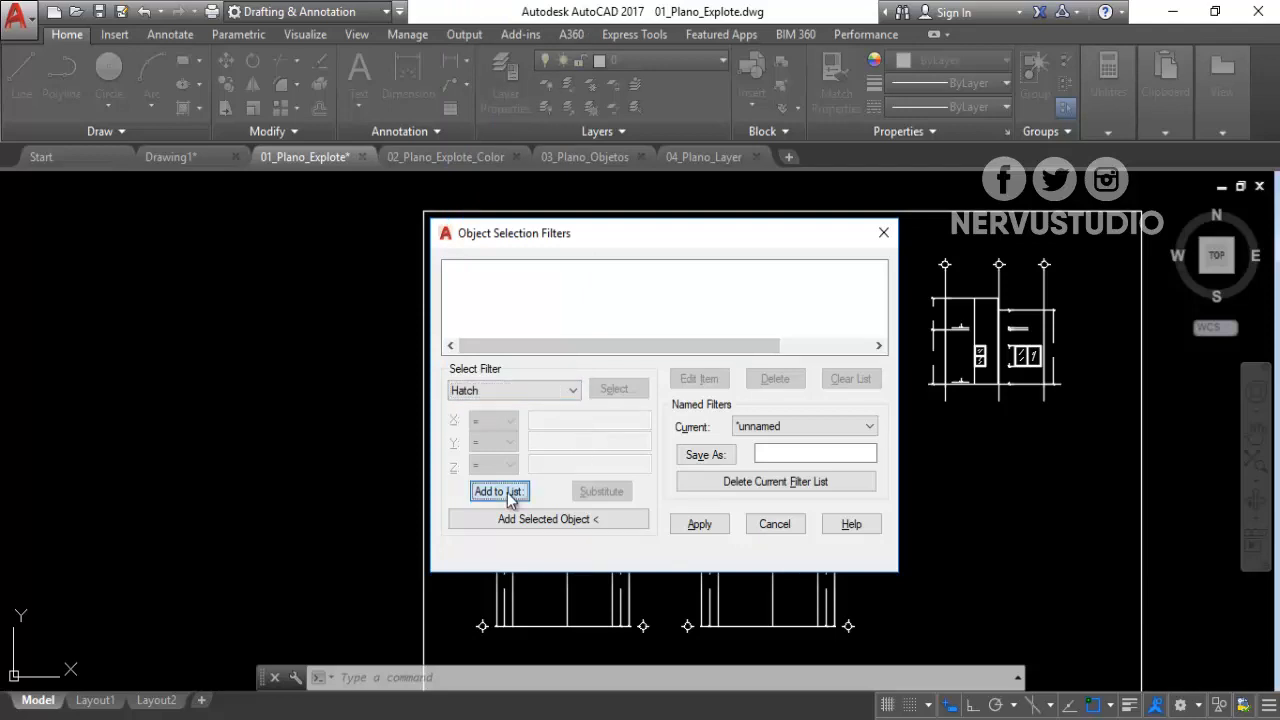
Apply the Hatch filter to the whole drawing and erase all the selected hatches.
{"action": "left_click", "coordinate": [699, 524]}
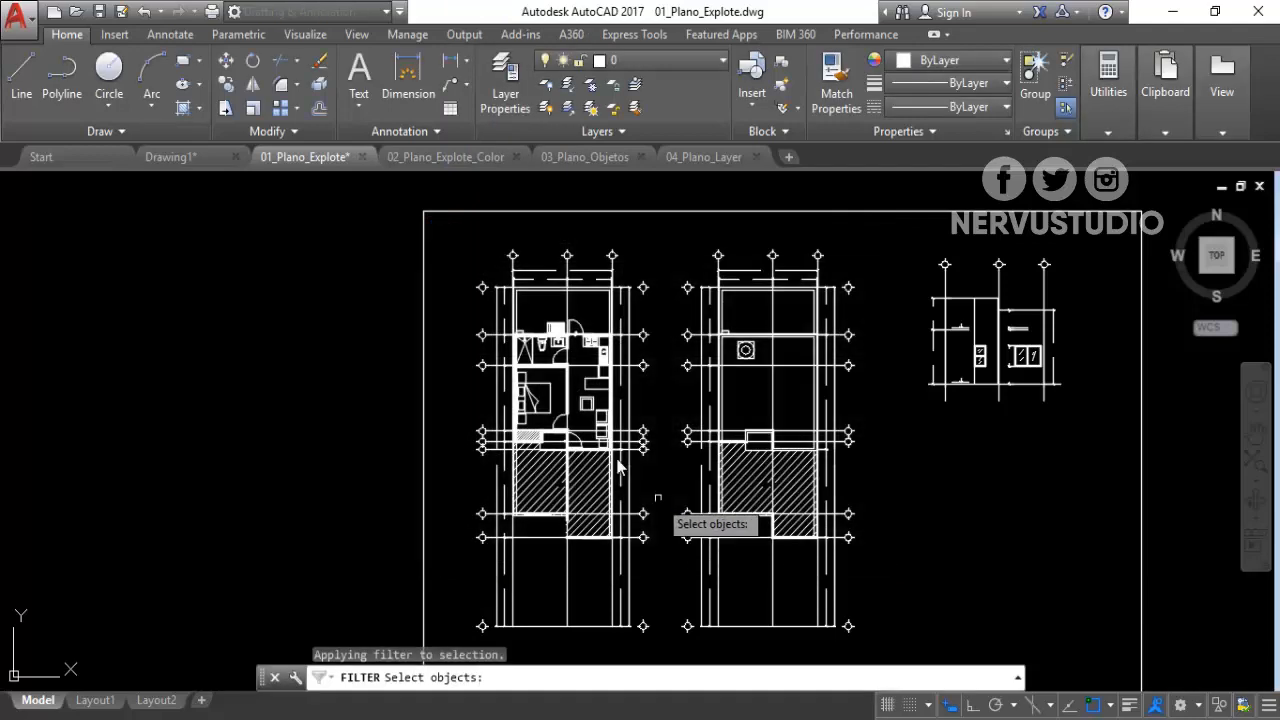
{"action": "scroll", "coordinate": [686, 523], "scroll_direction": "down", "scroll_amount": 4}
{"action": "left_click", "coordinate": [866, 568]}
{"action": "left_click", "coordinate": [429, 277]}
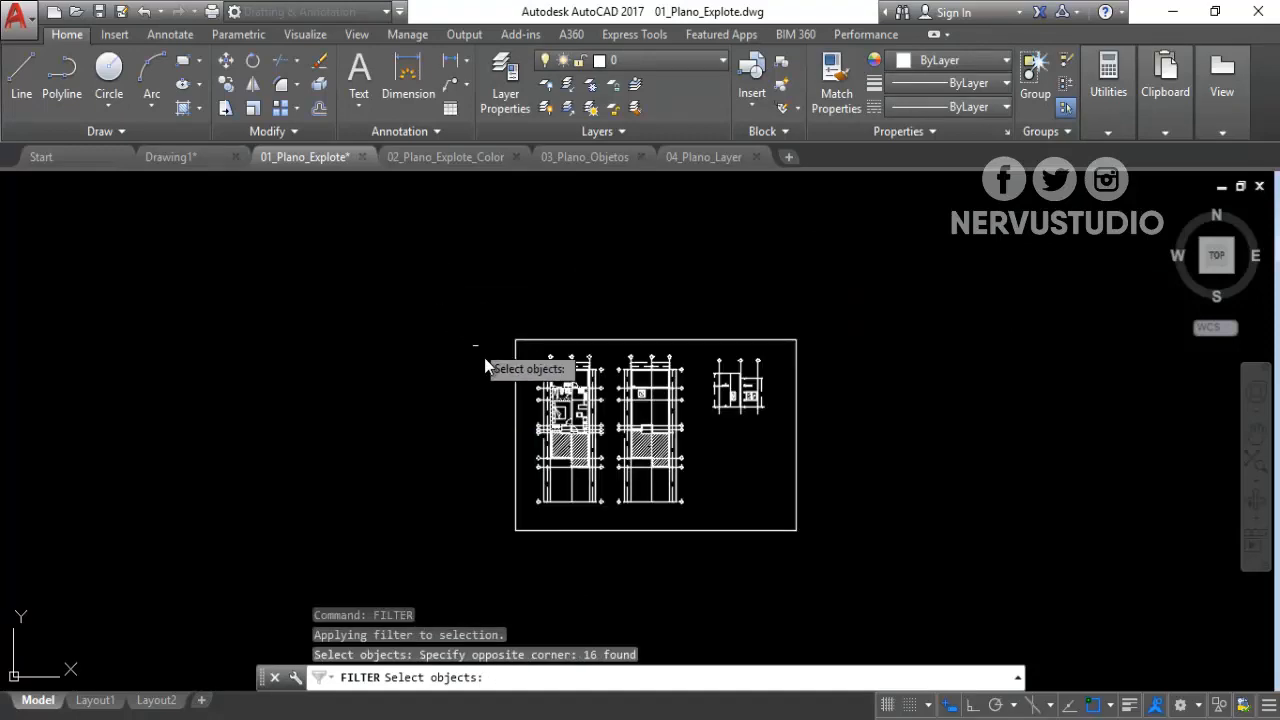
{"action": "key", "text": "Return"}
{"action": "scroll", "coordinate": [520, 375], "scroll_direction": "up", "scroll_amount": 4}
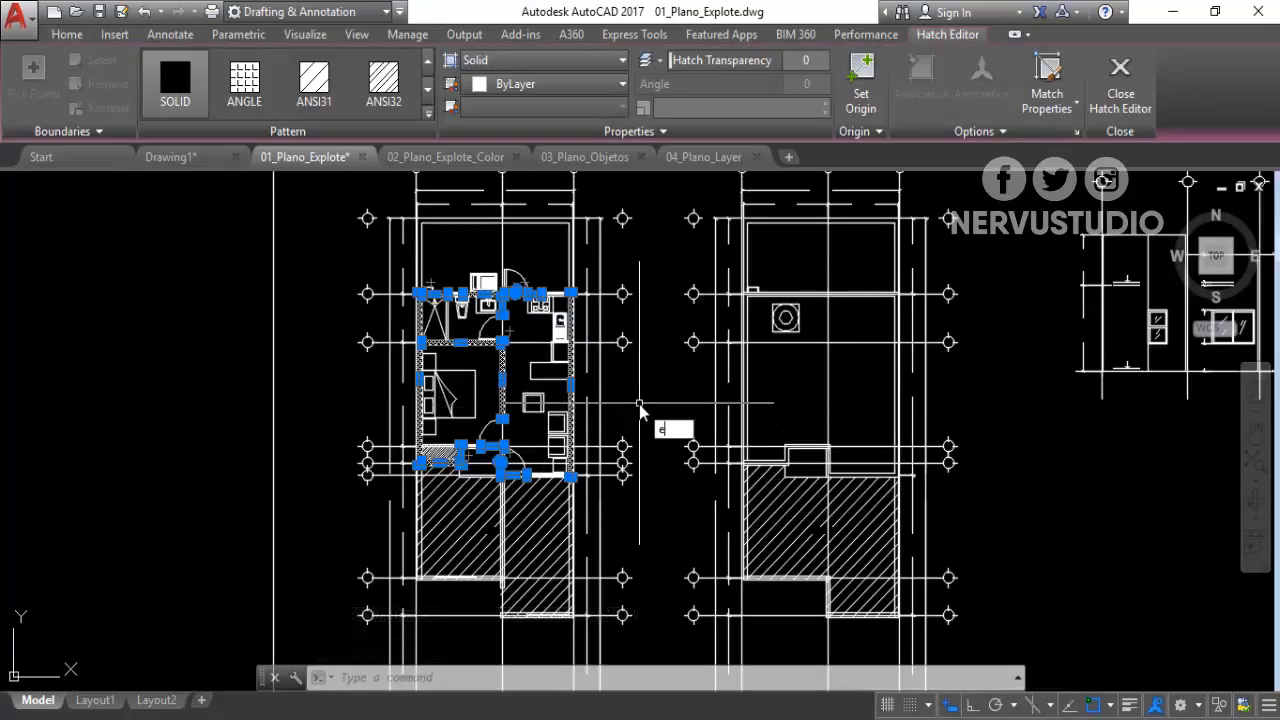
{"action": "key", "text": "Return"}
{"action": "scroll", "coordinate": [506, 500], "scroll_direction": "down", "scroll_amount": 2}
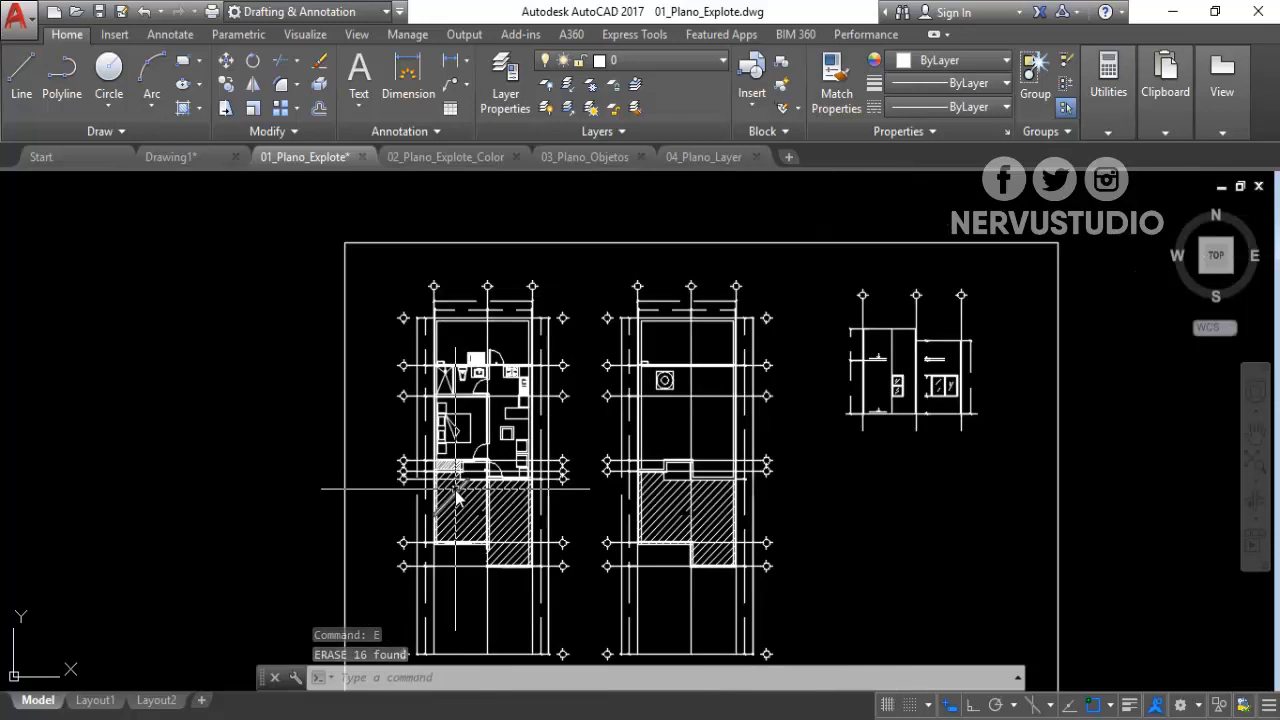
Erase the axis markers and dimension lines between the floor plan and the roof plan using a crossing selection.
{"action": "middle_click_drag", "start_coordinate": [580, 480], "coordinate": [530, 442]}
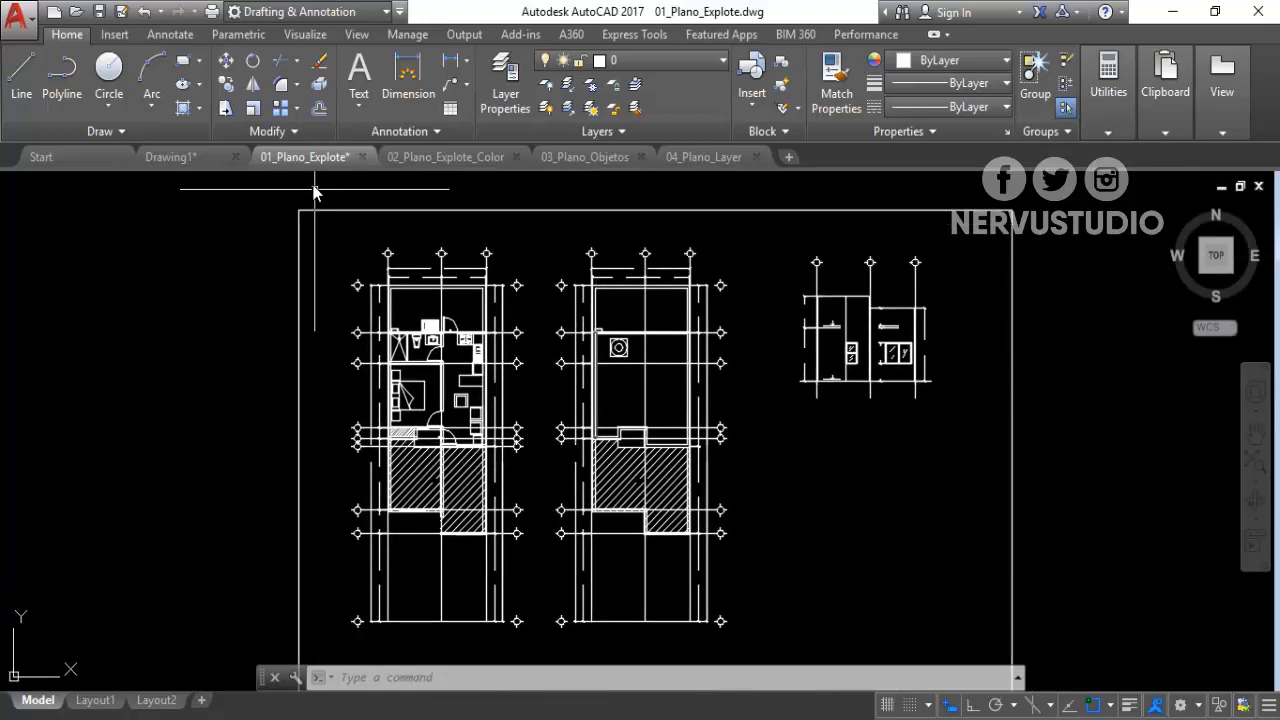
{"action": "mouse_move", "coordinate": [292, 176]}
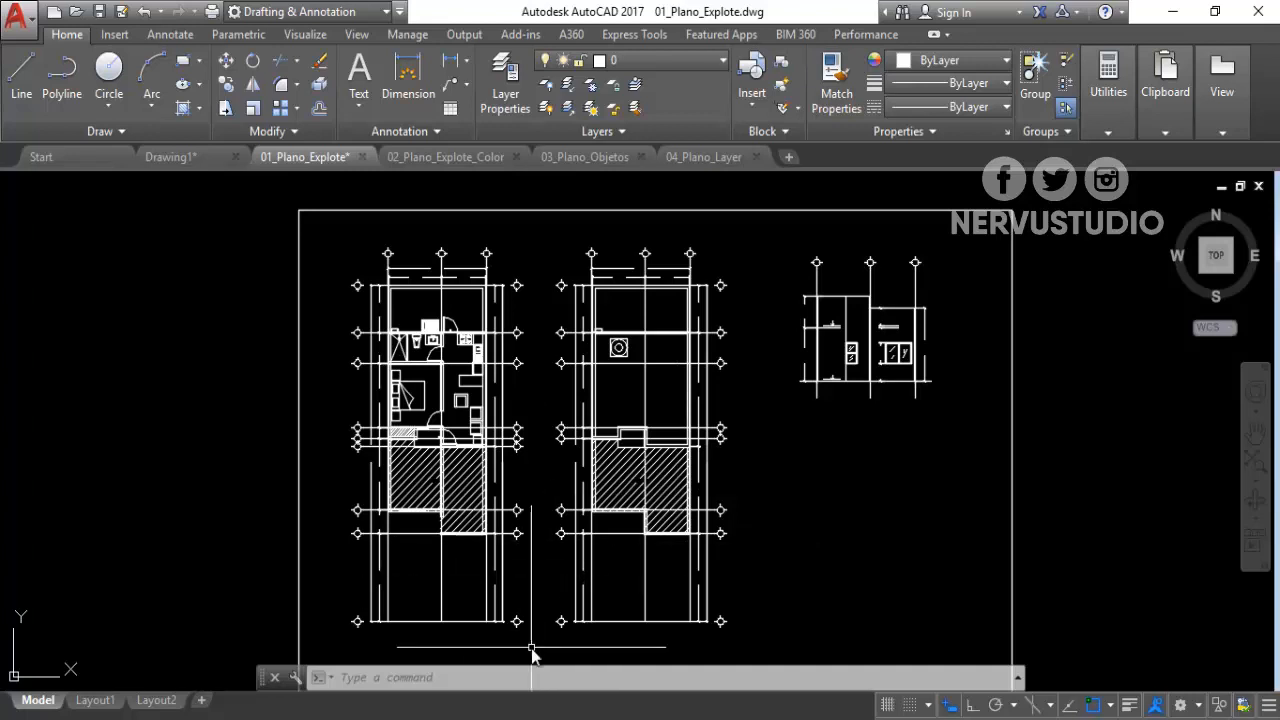
{"action": "left_click", "coordinate": [590, 659]}
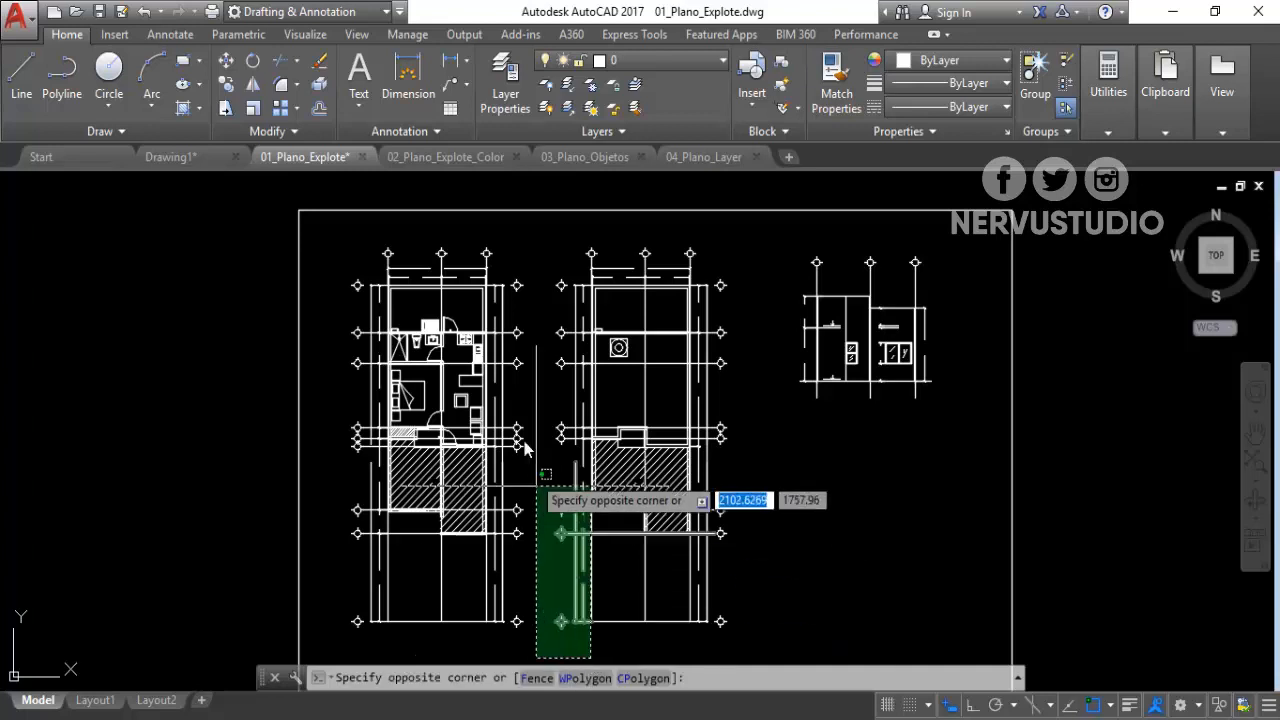
{"action": "left_click", "coordinate": [503, 245]}
{"action": "type", "text": "e"}
{"action": "key", "text": "Return"}
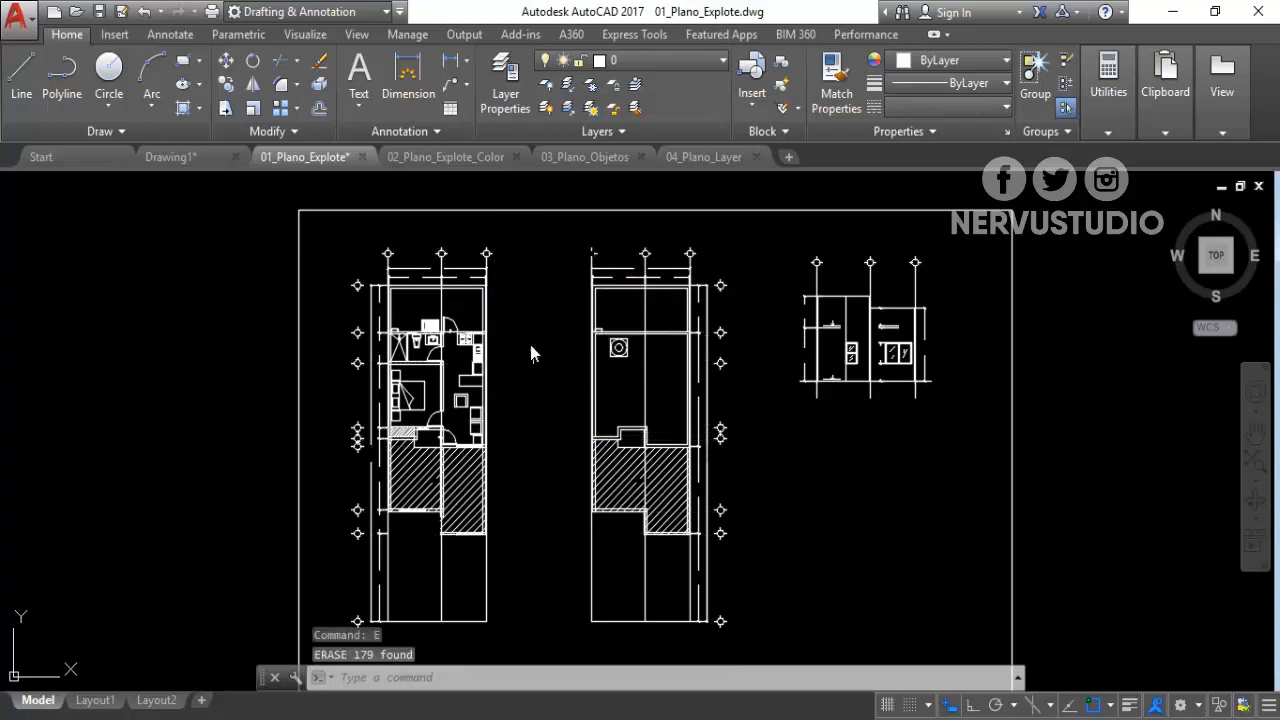
Erase the axis markers and dimension lines above the floor plan using a crossing selection.
{"action": "left_click", "coordinate": [505, 280]}
{"action": "left_click", "coordinate": [373, 243]}
{"action": "type", "text": "e"}
{"action": "key", "text": "Return"}
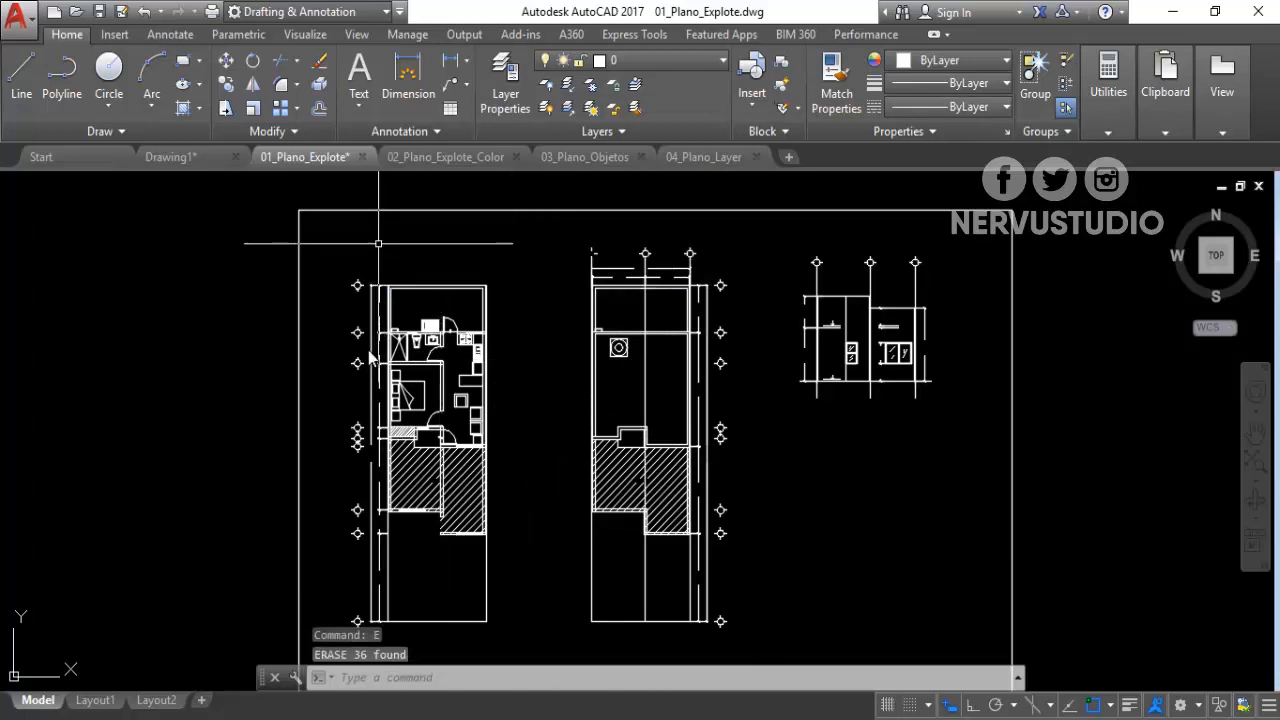
Erase the column of axis markers and dimension lines along the floor plan's left side using a crossing selection.
{"action": "middle_click_drag", "start_coordinate": [384, 637], "coordinate": [422, 597]}
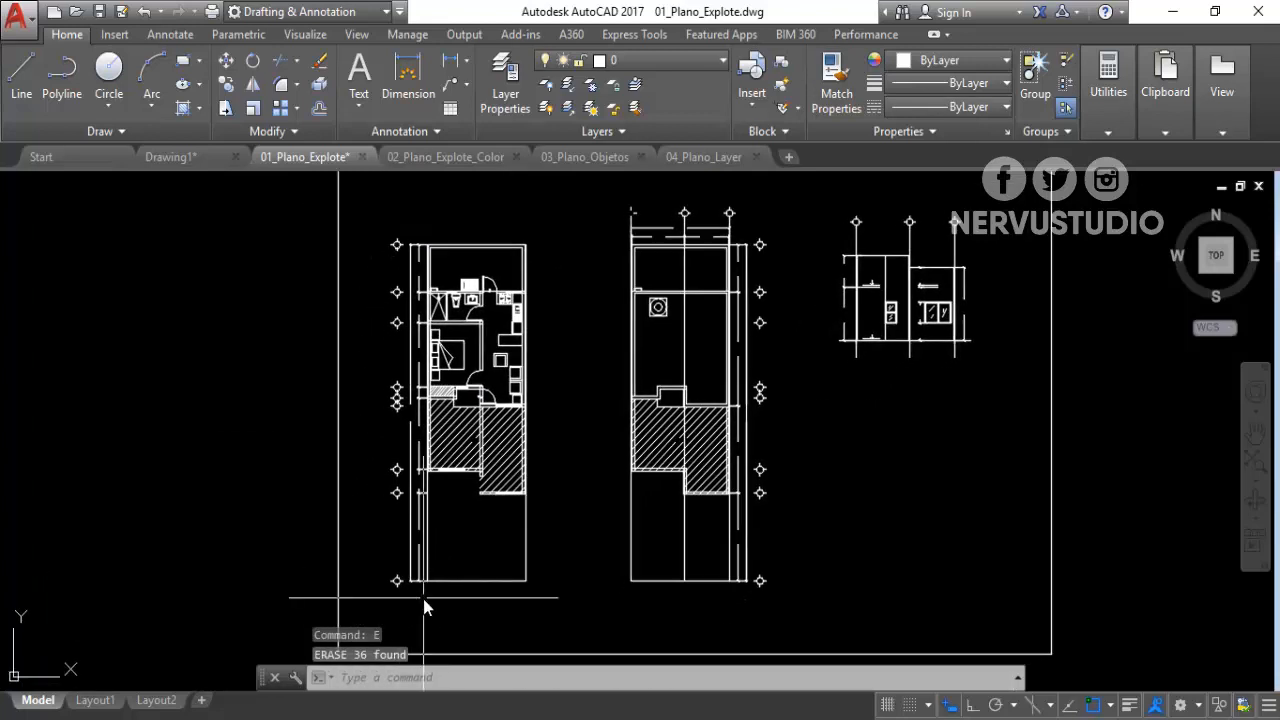
{"action": "left_click", "coordinate": [423, 601]}
{"action": "left_click", "coordinate": [386, 257]}
{"action": "type", "text": "e"}
{"action": "key", "text": "Return"}
Inspect the cleaned floor plan closely, from the hatched areas up to the bathroom, kitchen and rear patio.
{"action": "scroll", "coordinate": [445, 295], "scroll_direction": "up", "scroll_amount": 4}
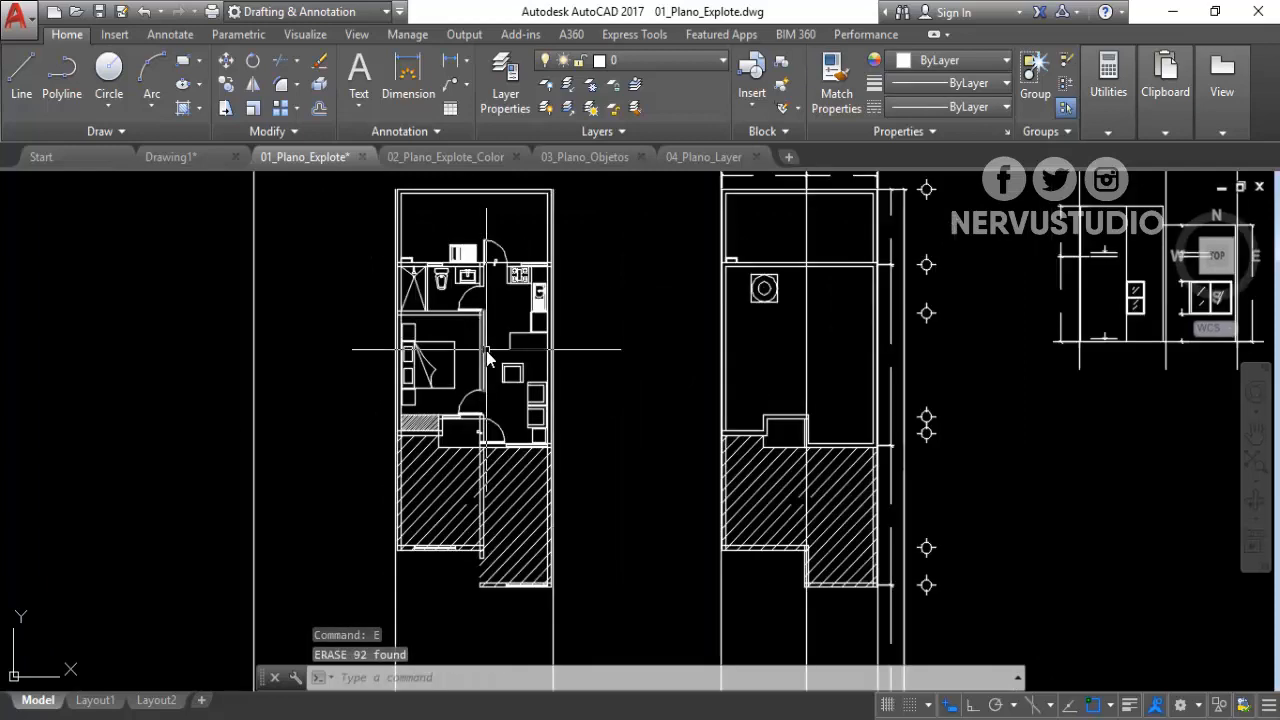
{"action": "middle_click_drag", "start_coordinate": [501, 493], "coordinate": [530, 343]}
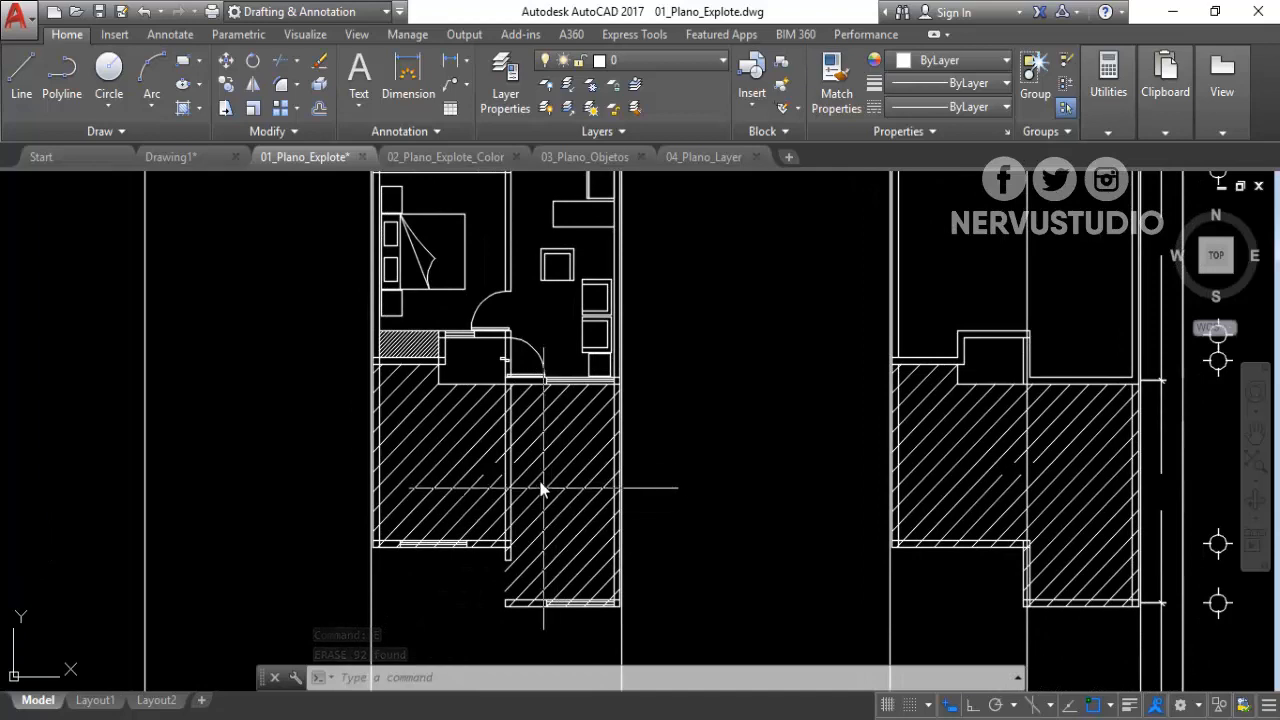
{"action": "middle_click_drag", "start_coordinate": [606, 327], "coordinate": [612, 510]}
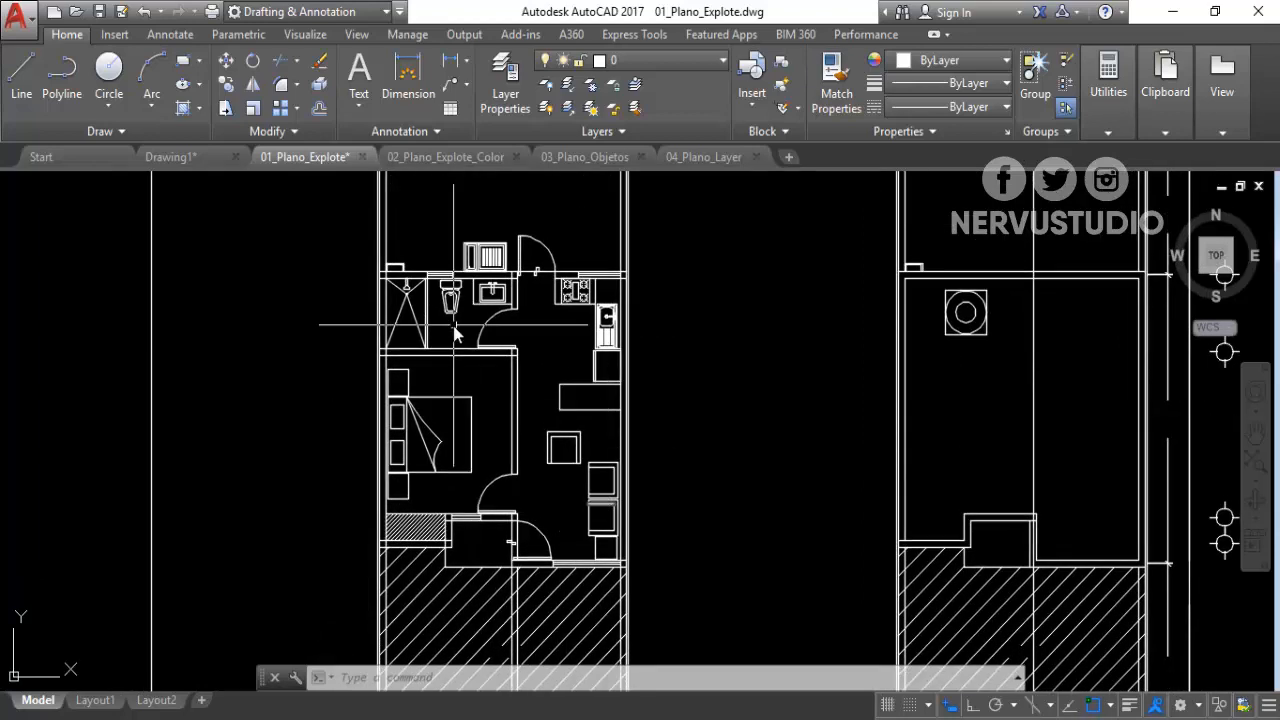
{"action": "middle_click_drag", "start_coordinate": [457, 327], "coordinate": [453, 450]}
{"action": "scroll", "coordinate": [549, 409], "scroll_direction": "up", "scroll_amount": 2}
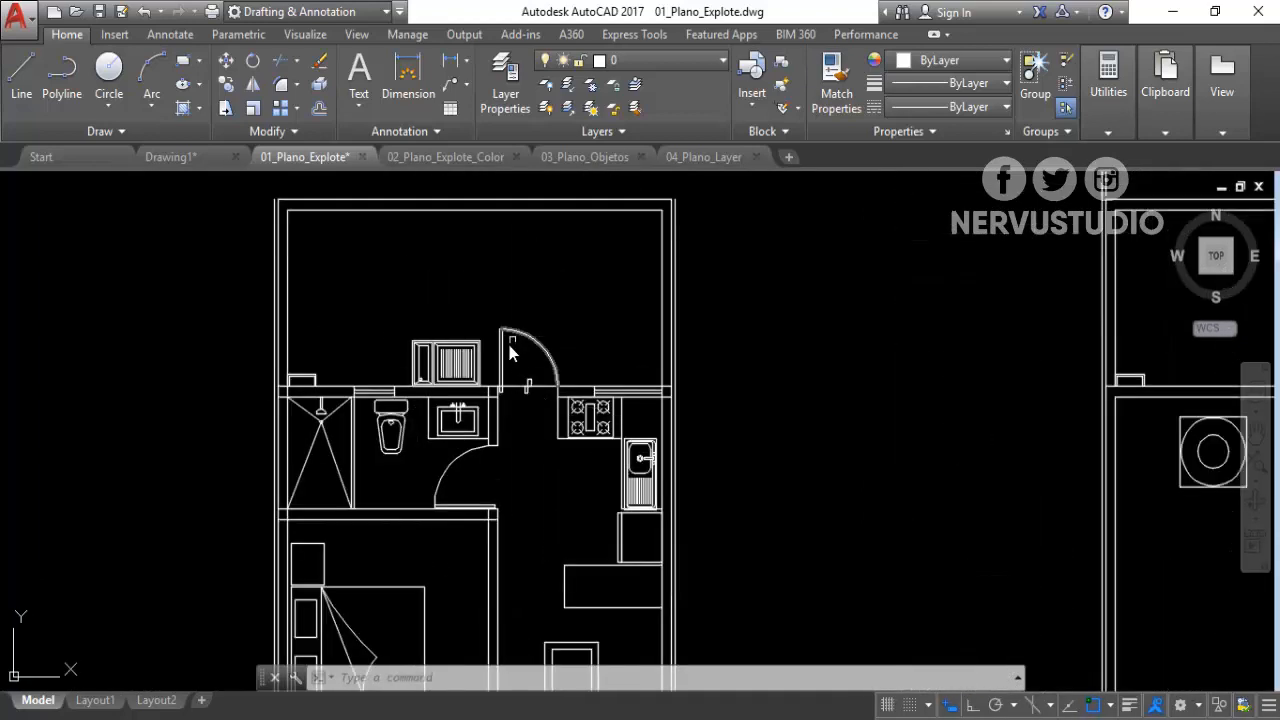
{"action": "scroll", "coordinate": [507, 340], "scroll_direction": "down", "scroll_amount": 3}
{"action": "scroll", "coordinate": [486, 488], "scroll_direction": "up", "scroll_amount": 3}
{"action": "scroll", "coordinate": [486, 488], "scroll_direction": "up", "scroll_amount": 2}
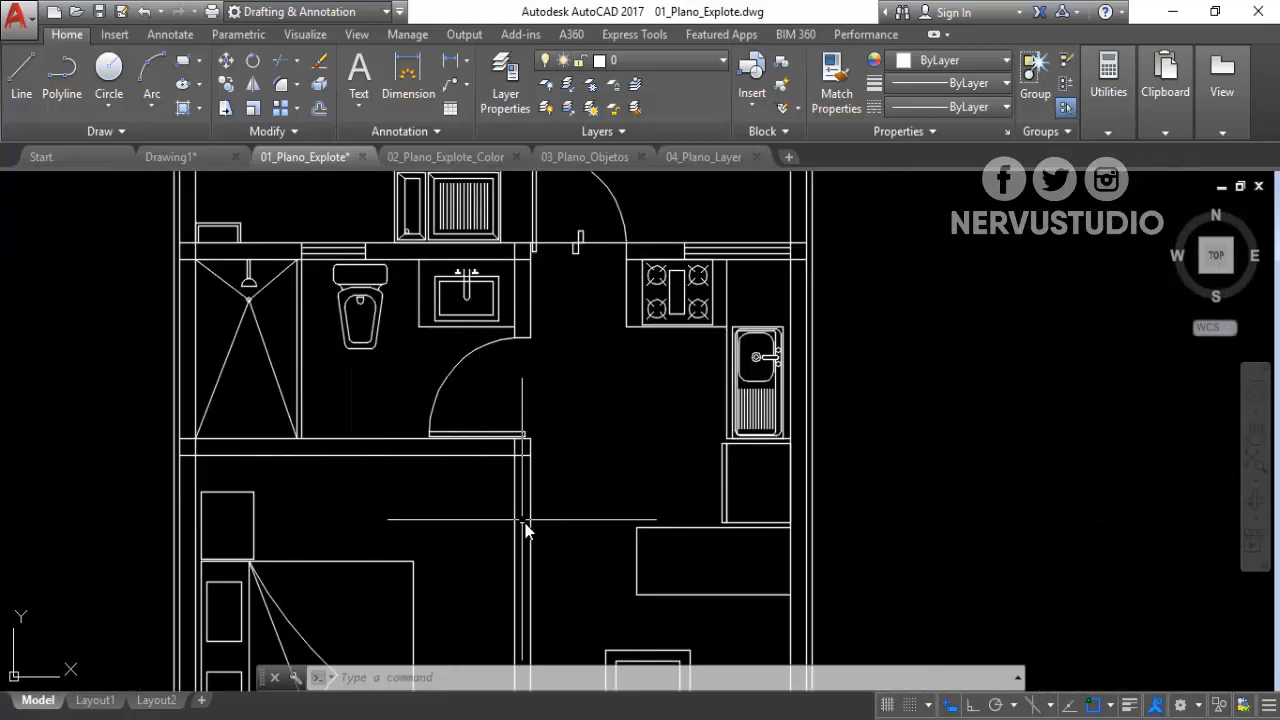
{"action": "scroll", "coordinate": [410, 334], "scroll_direction": "down", "scroll_amount": 4}
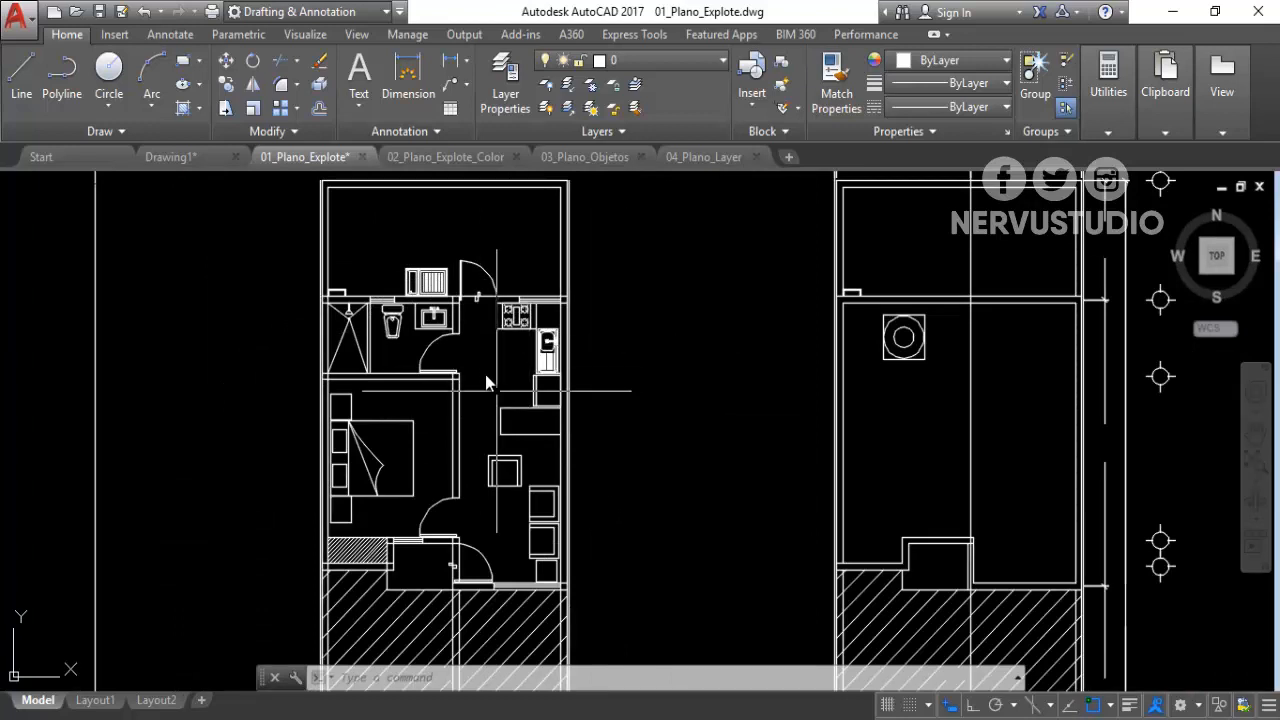
Switch to the 02_Plano_Explote_Color drawing and check its layer list and the colour of the roof plan's central axis line.
{"action": "left_click", "coordinate": [459, 160]}
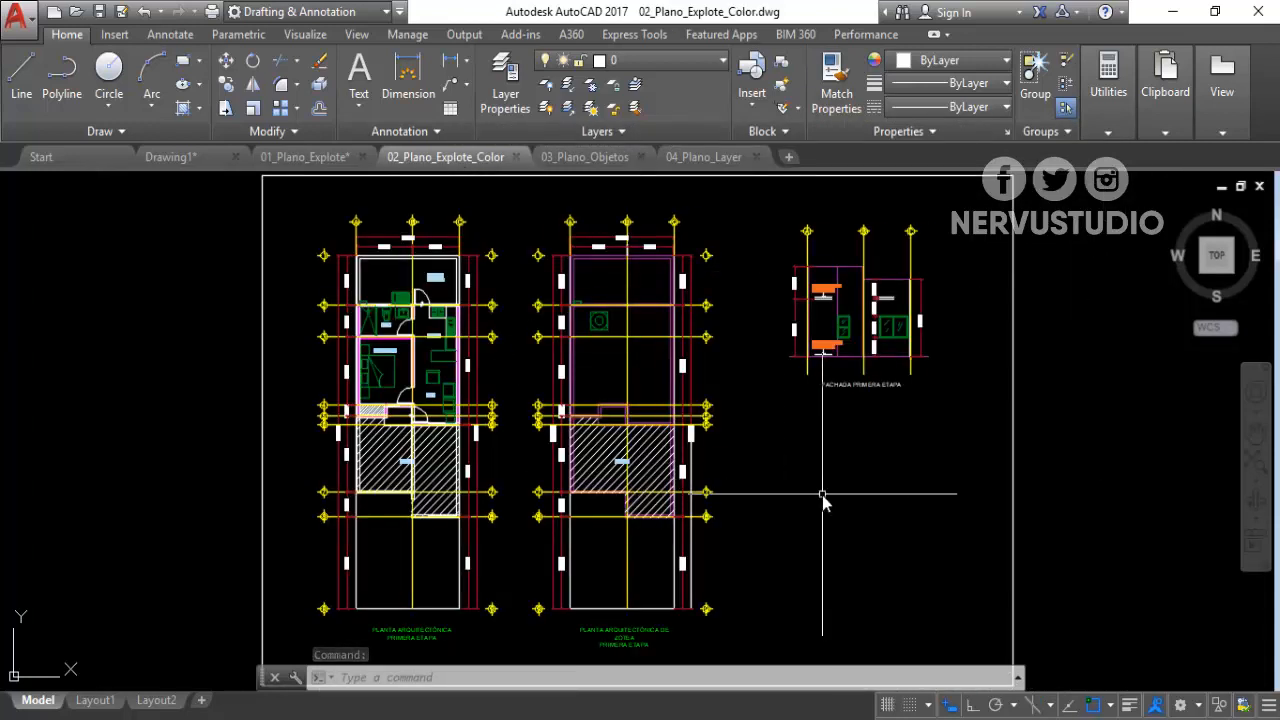
{"action": "left_click", "coordinate": [700, 68]}
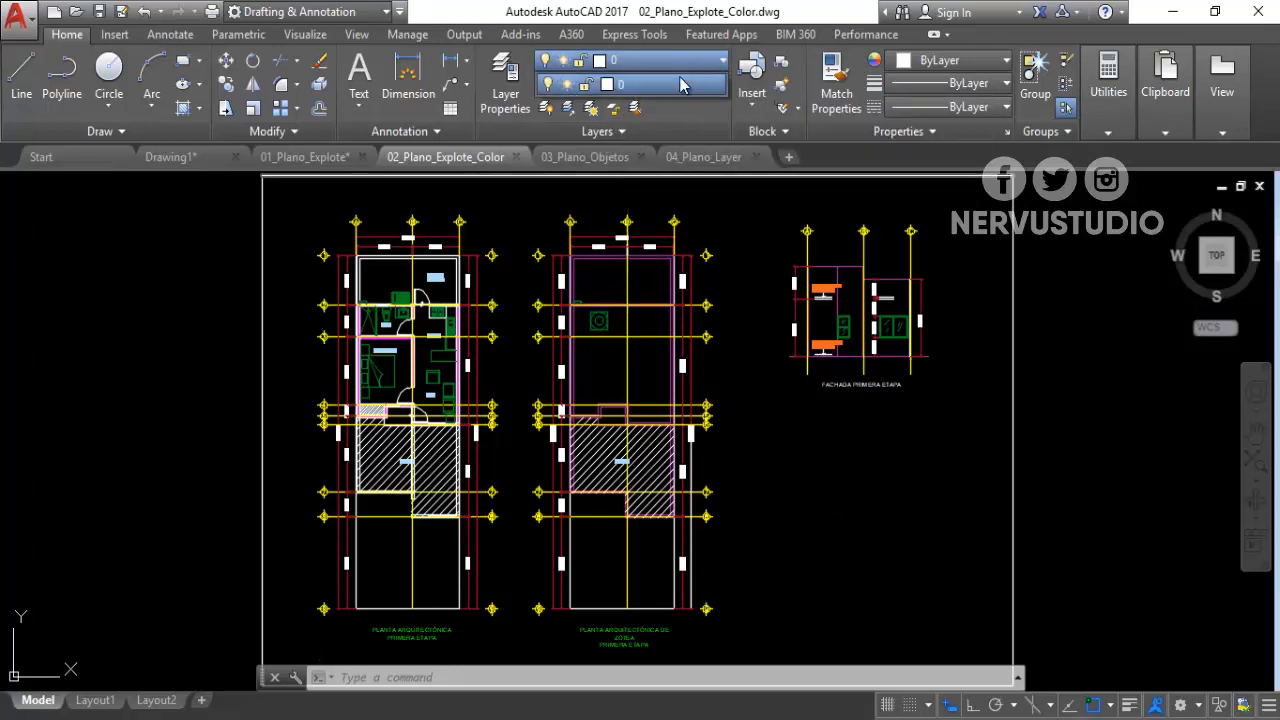
{"action": "left_click", "coordinate": [787, 472]}
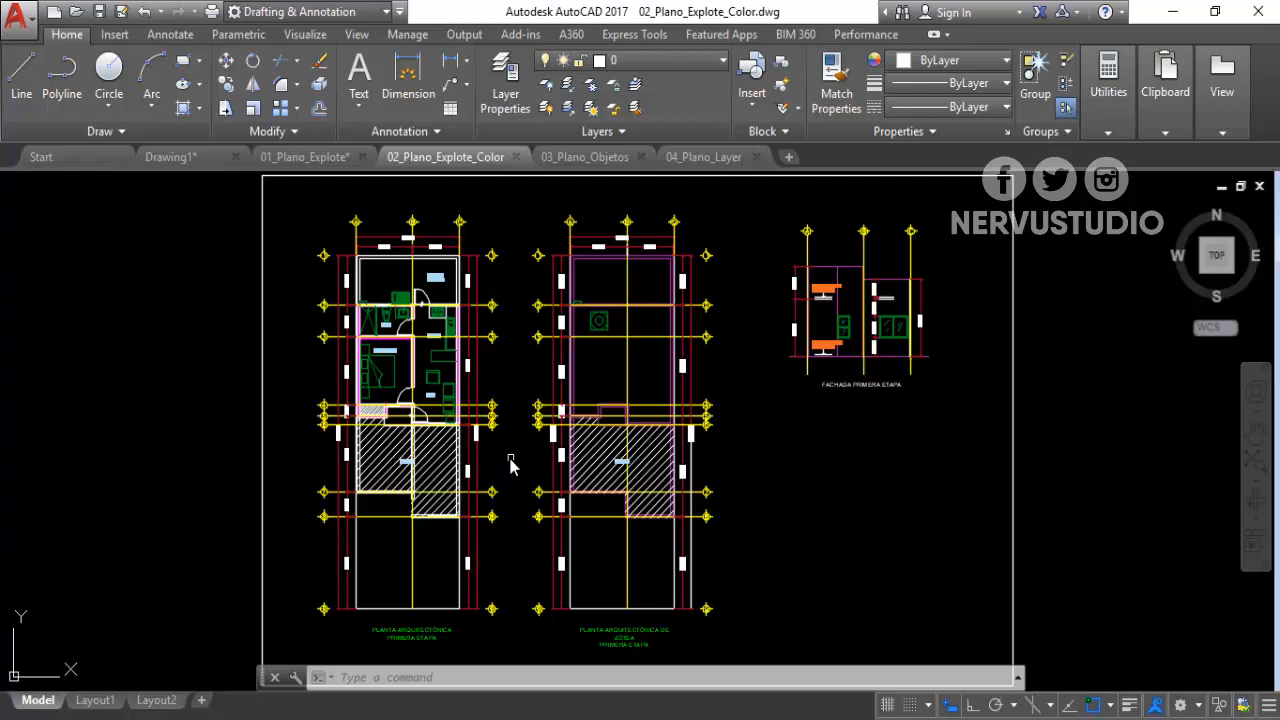
{"action": "left_click", "coordinate": [627, 386]}
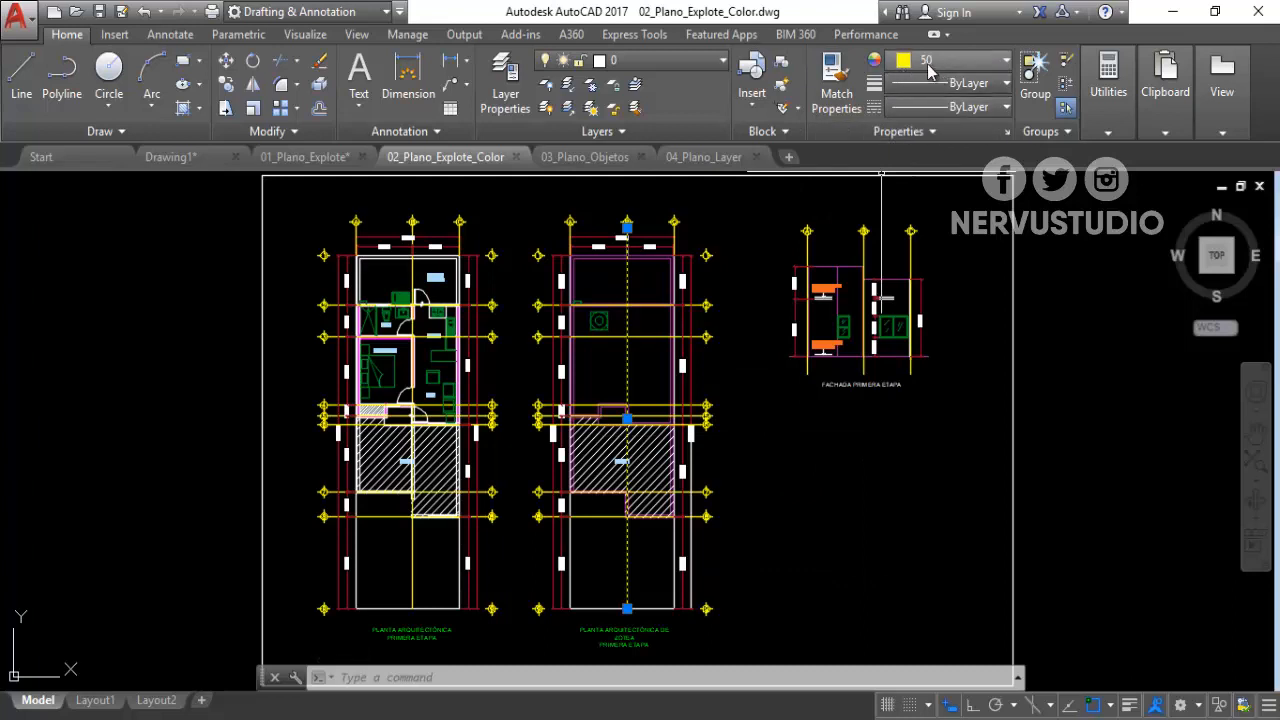
{"action": "key", "text": "Escape"}
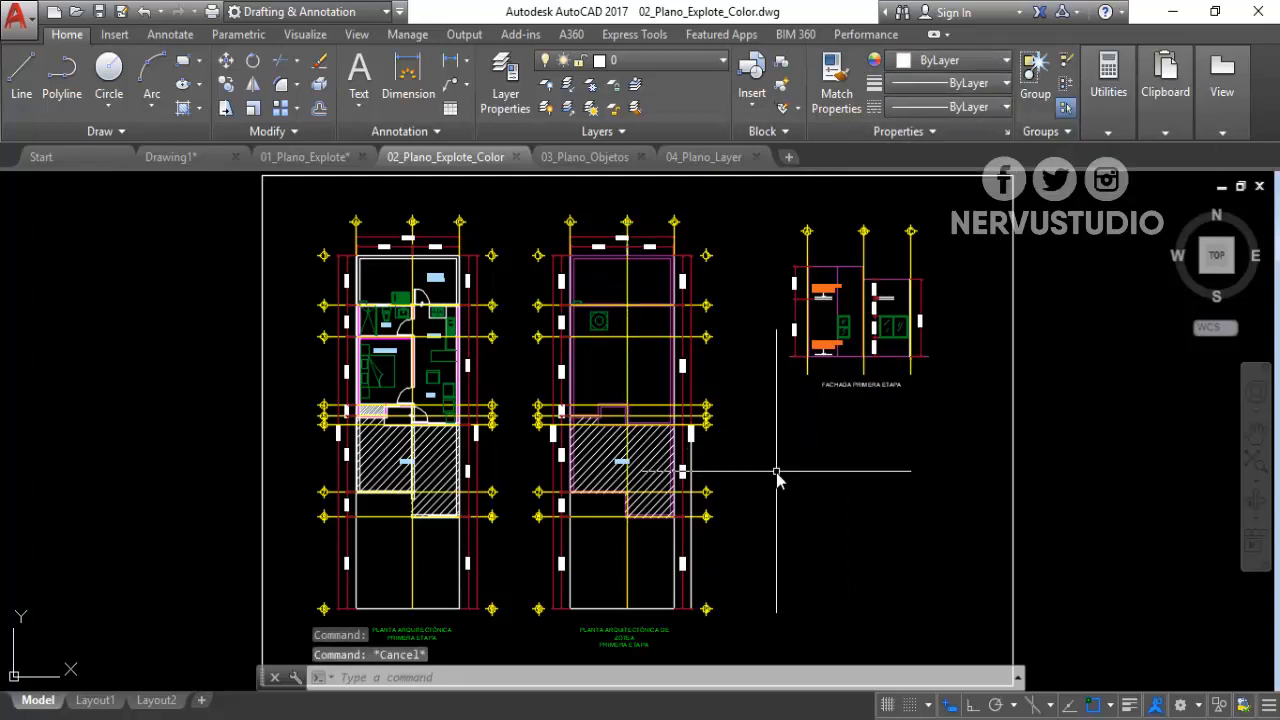
Open the object selection filters and add a Color criterion equal to 50 to the filter list.
{"action": "type", "text": "filt"}
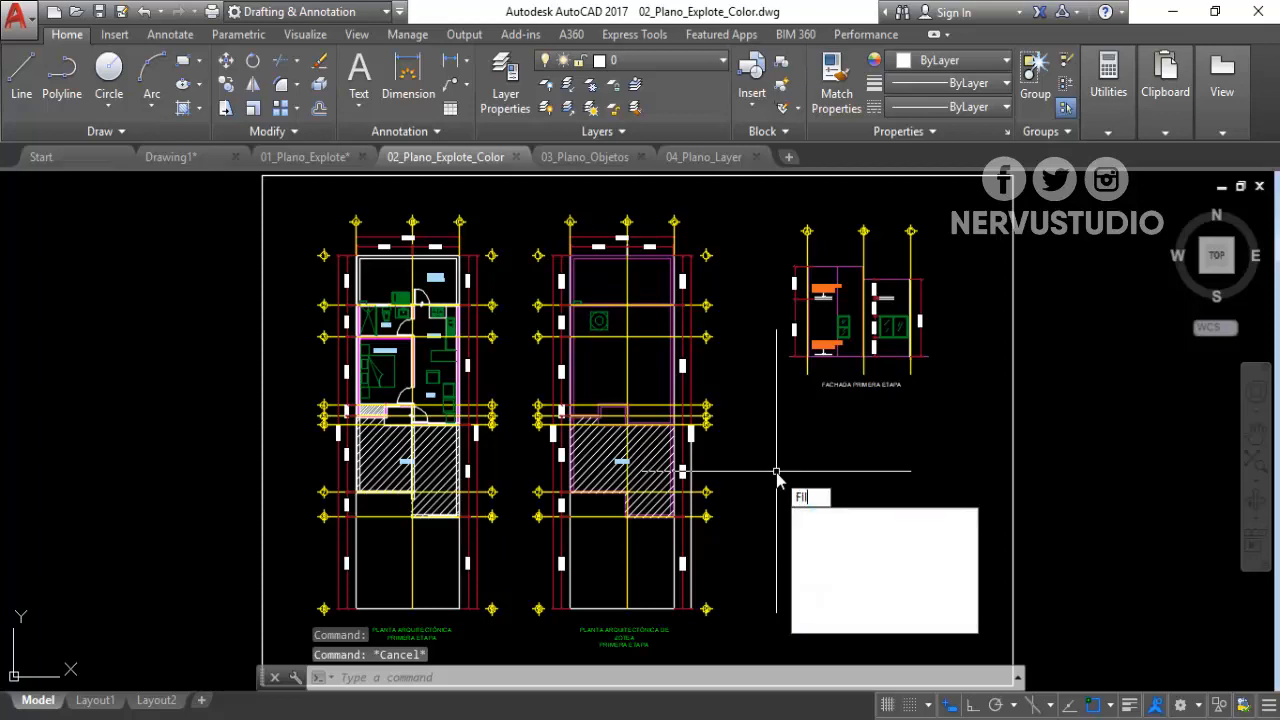
{"action": "type", "text": "er"}
{"action": "key", "text": "Return"}
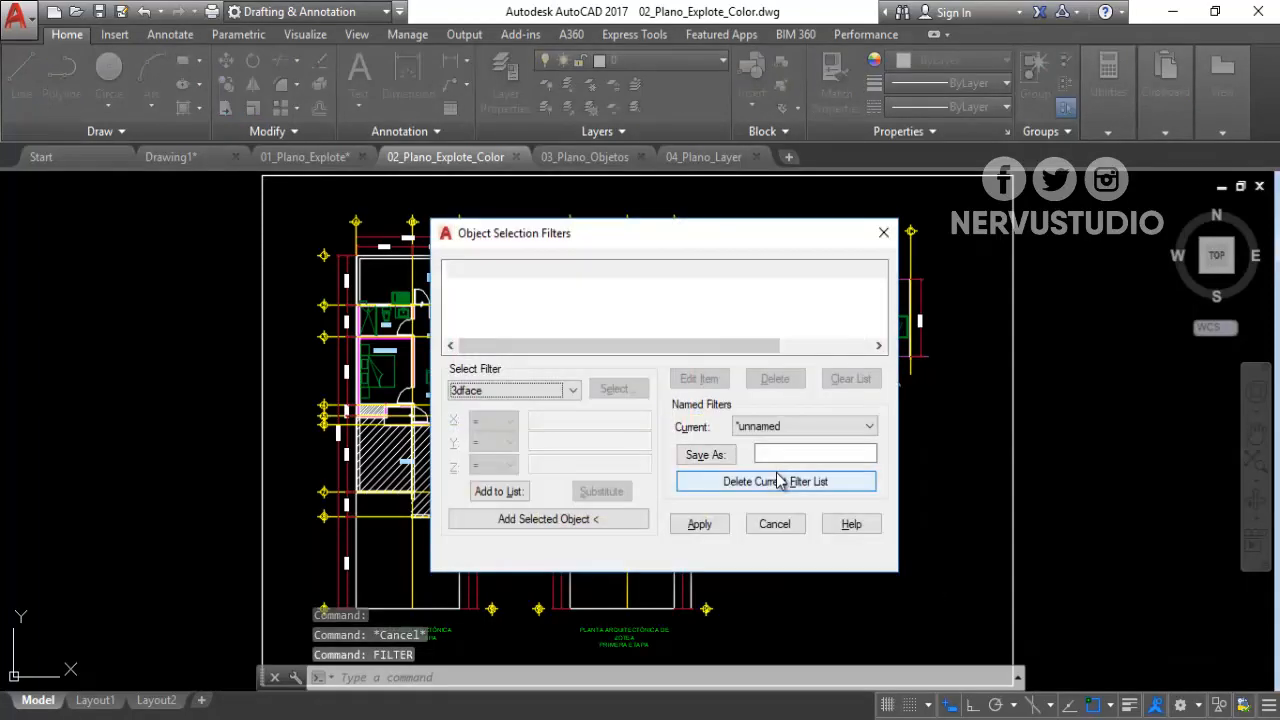
{"action": "left_click", "coordinate": [549, 392]}
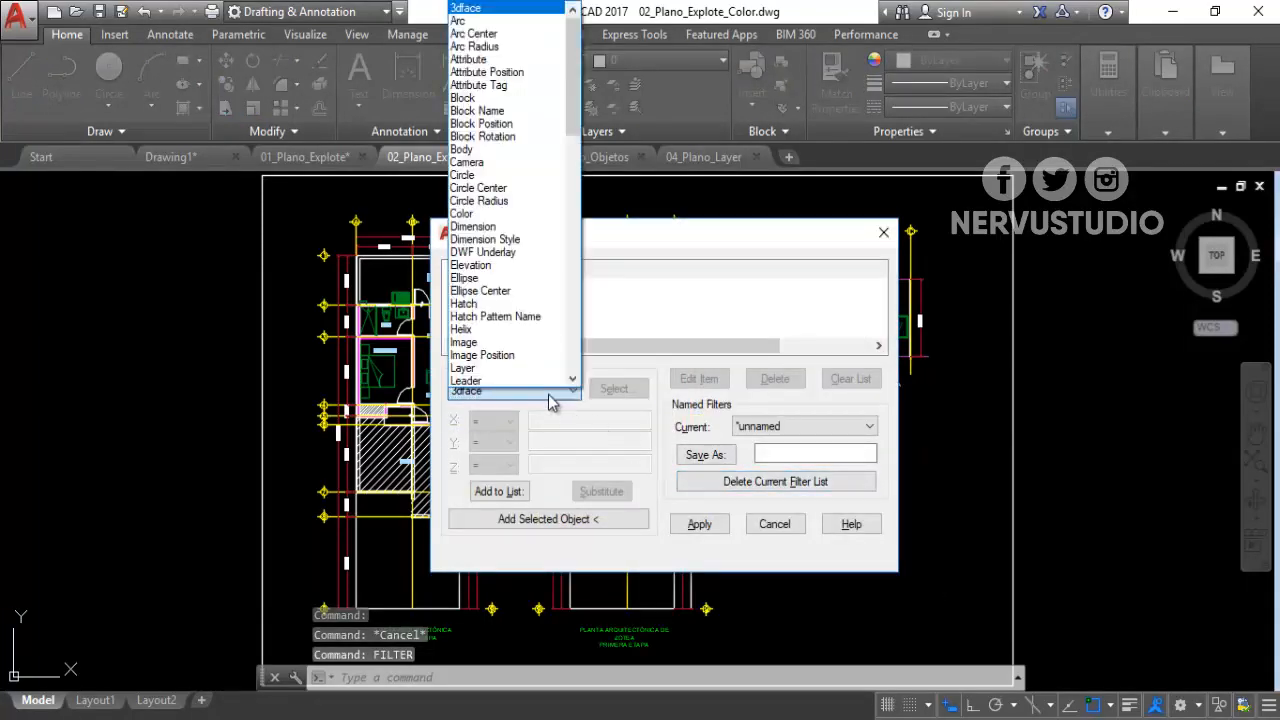
{"action": "left_click", "coordinate": [480, 214]}
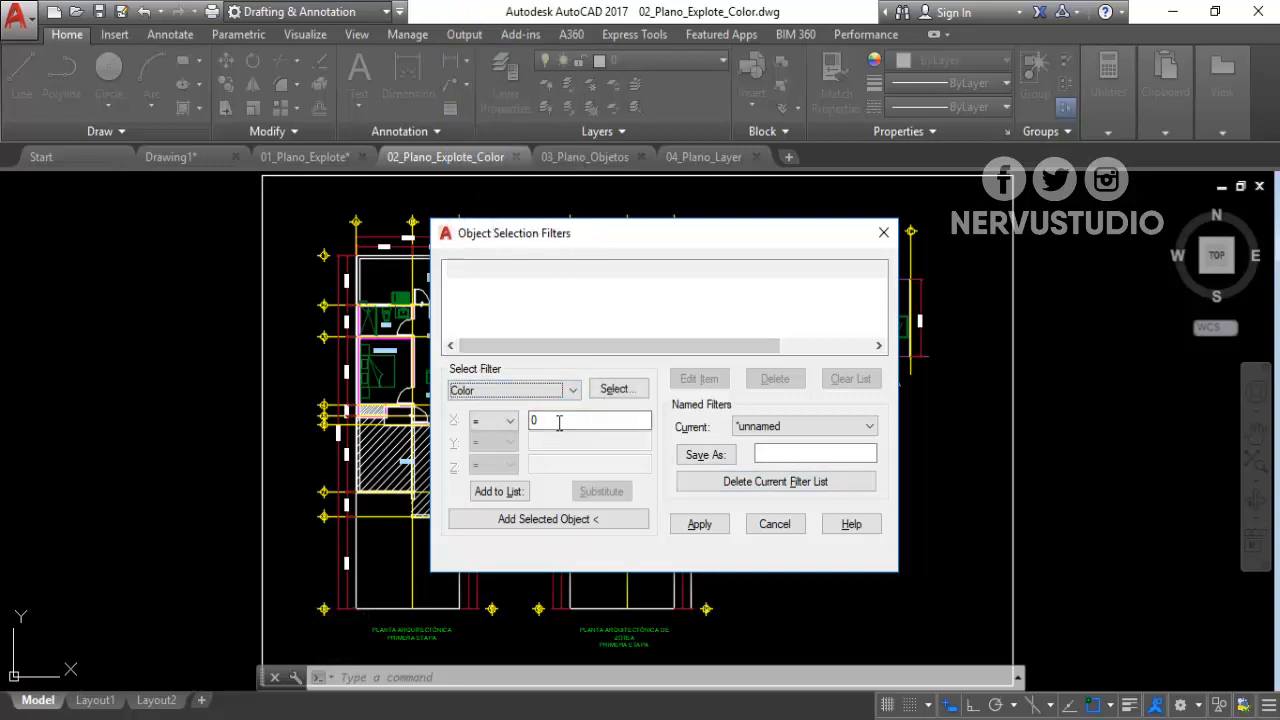
{"action": "left_click", "coordinate": [615, 388]}
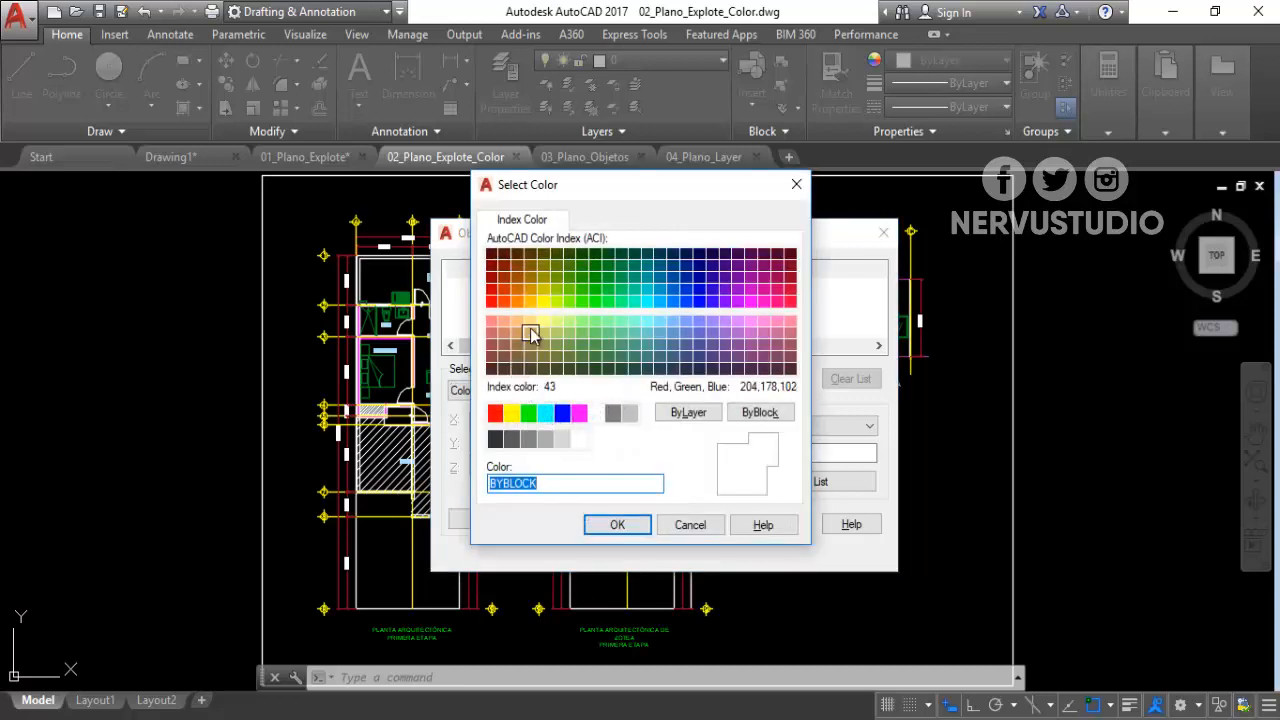
{"action": "left_click", "coordinate": [544, 304]}
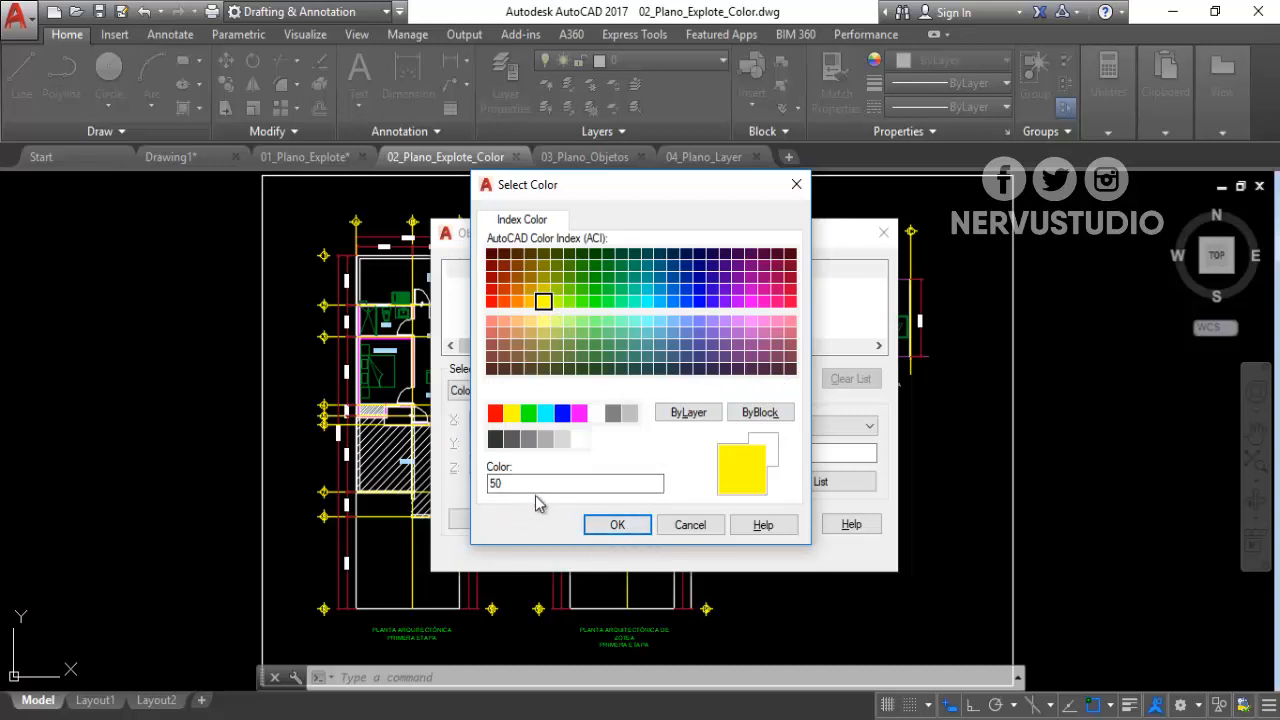
{"action": "left_click", "coordinate": [609, 524]}
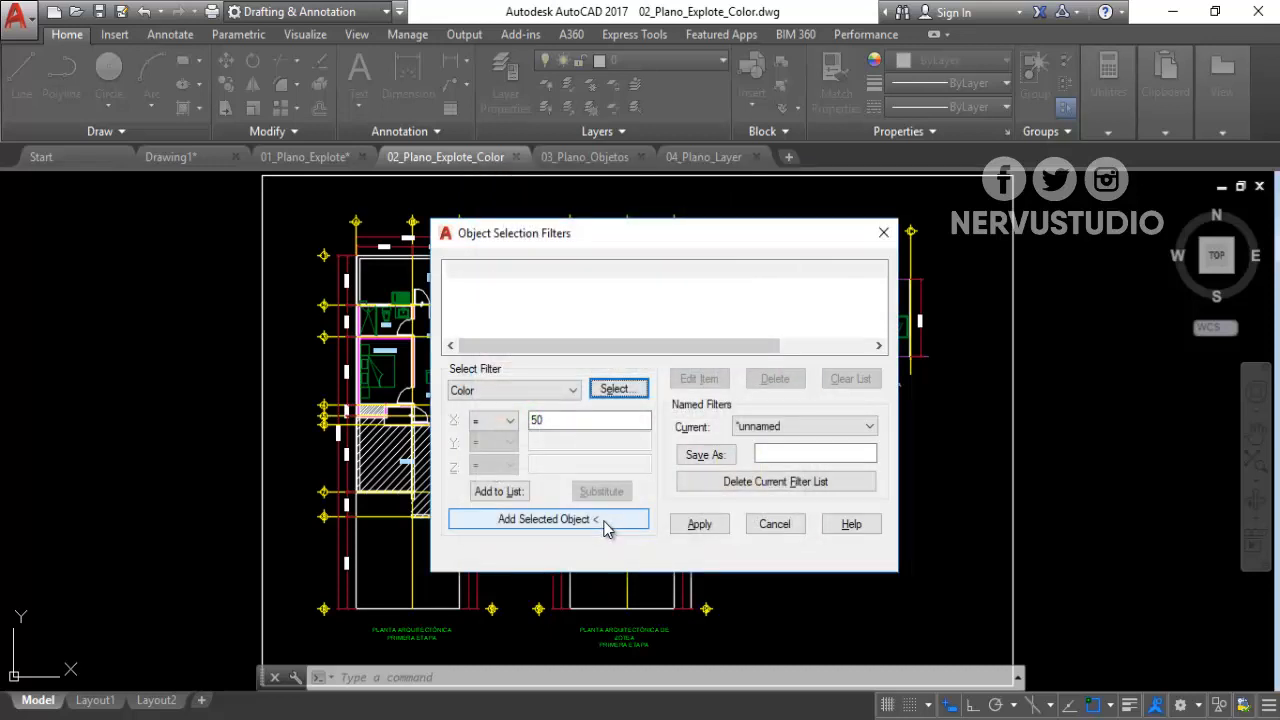
{"action": "left_click", "coordinate": [513, 492]}
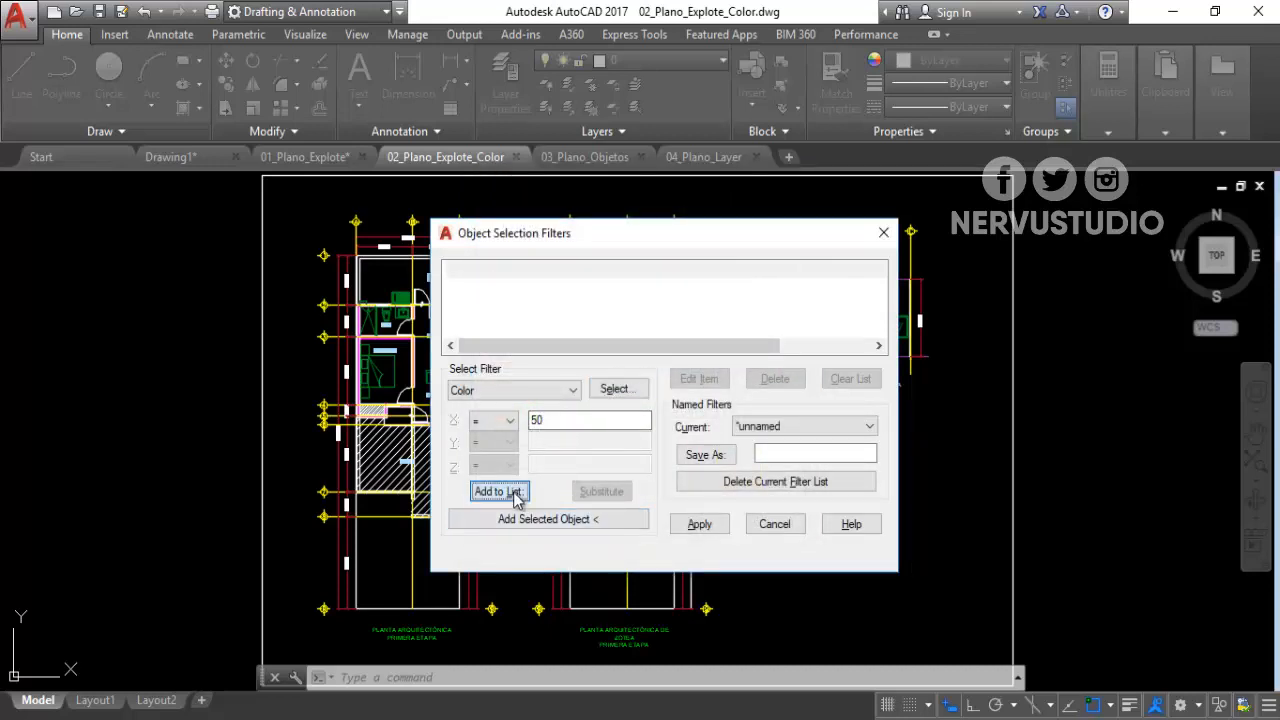
Apply the Color 50 filter to the whole drawing and erase all the selected yellow axis objects.
{"action": "left_click", "coordinate": [700, 524]}
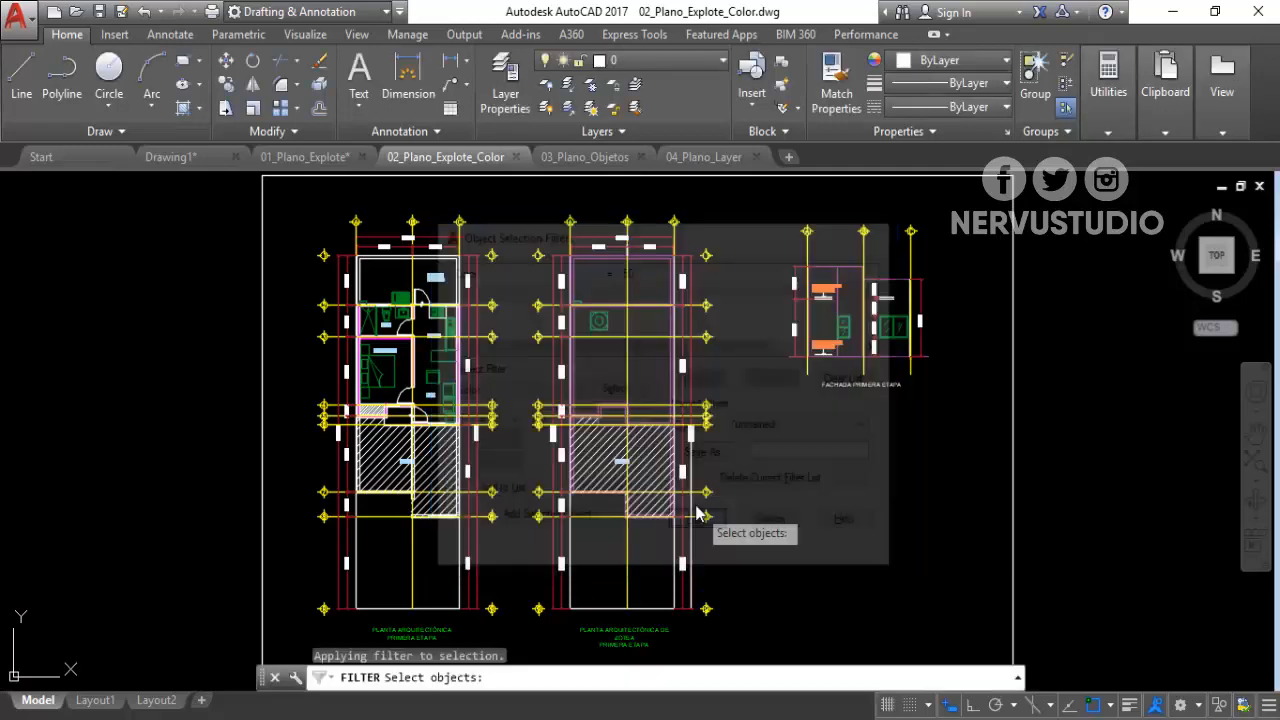
{"action": "scroll", "coordinate": [714, 514], "scroll_direction": "down", "scroll_amount": 5}
{"action": "left_click", "coordinate": [827, 583]}
{"action": "left_click", "coordinate": [518, 361]}
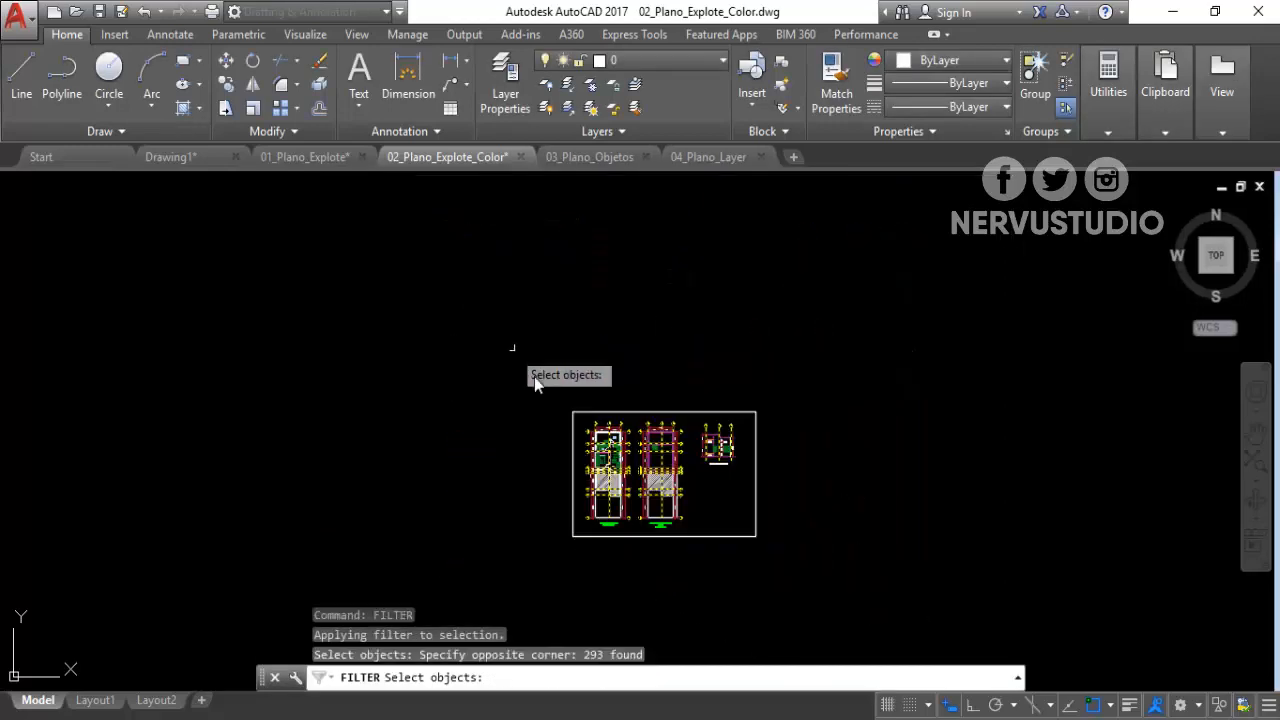
{"action": "scroll", "coordinate": [640, 480], "scroll_direction": "up", "scroll_amount": 4}
{"action": "key", "text": "Return"}
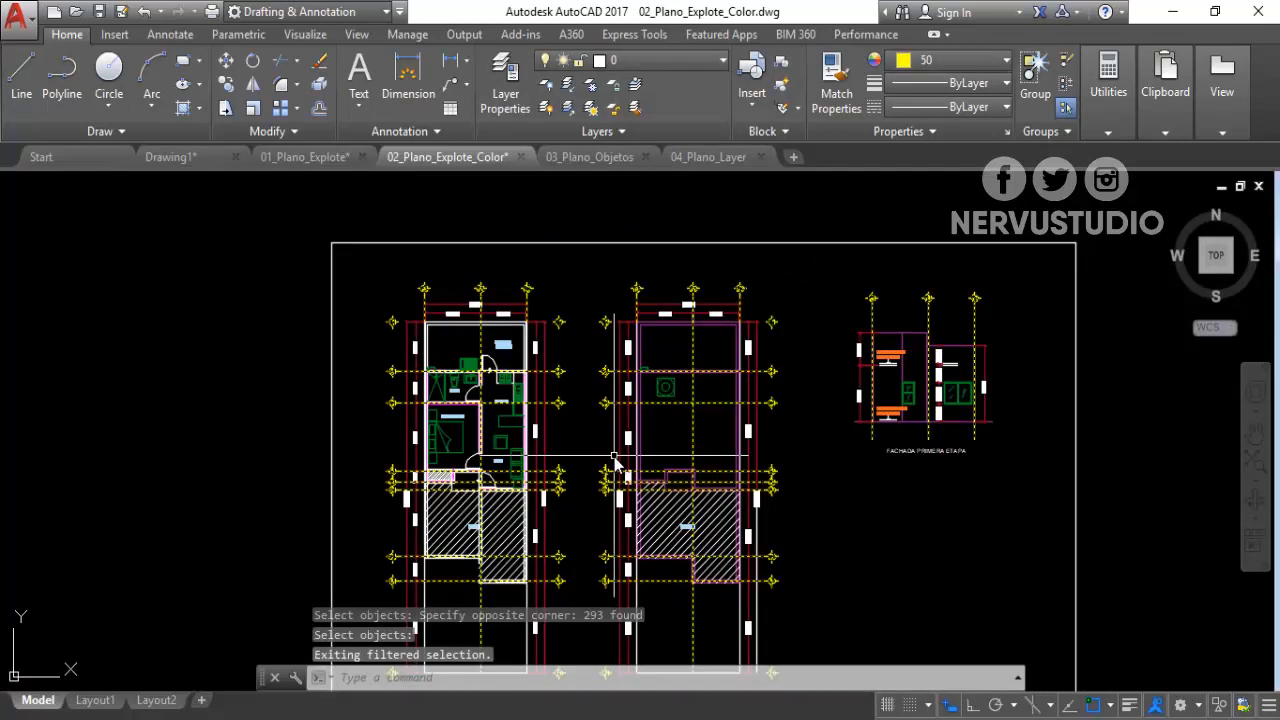
{"action": "key", "text": "Return"}
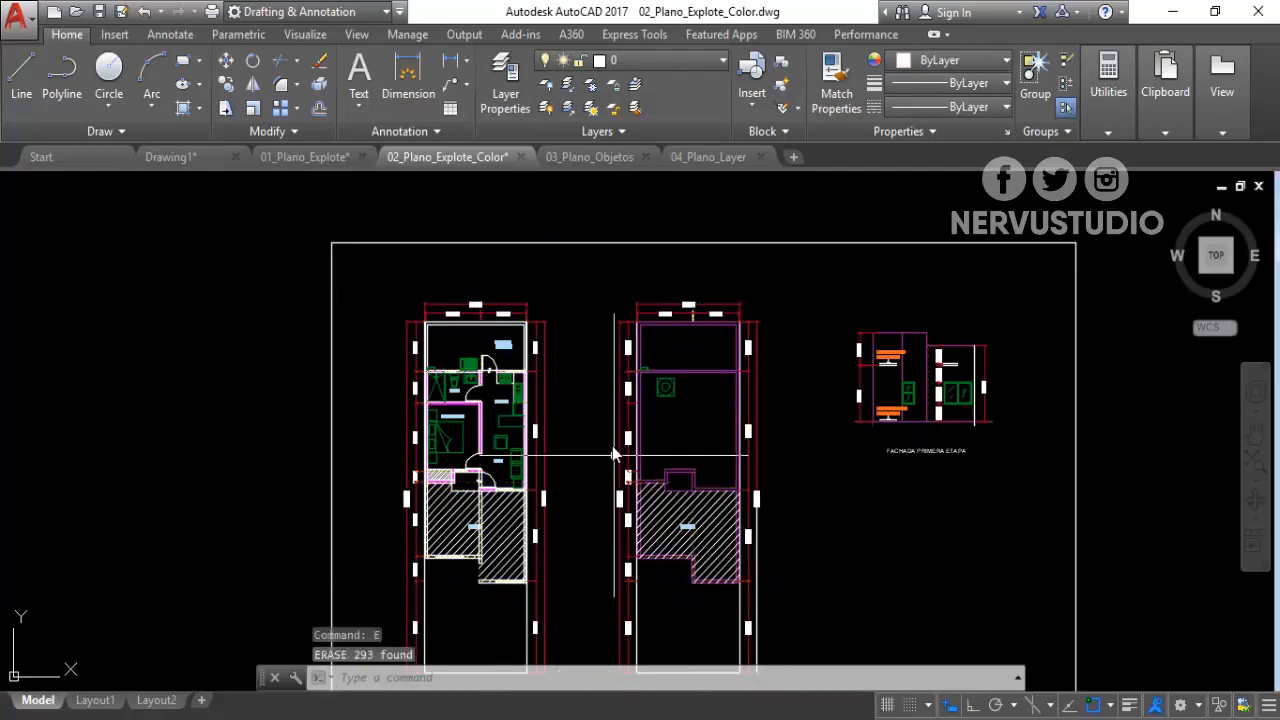
Check the colour of the red dimension line at the roof plan's left side.
{"action": "middle_click_drag", "start_coordinate": [592, 437], "coordinate": [522, 372]}
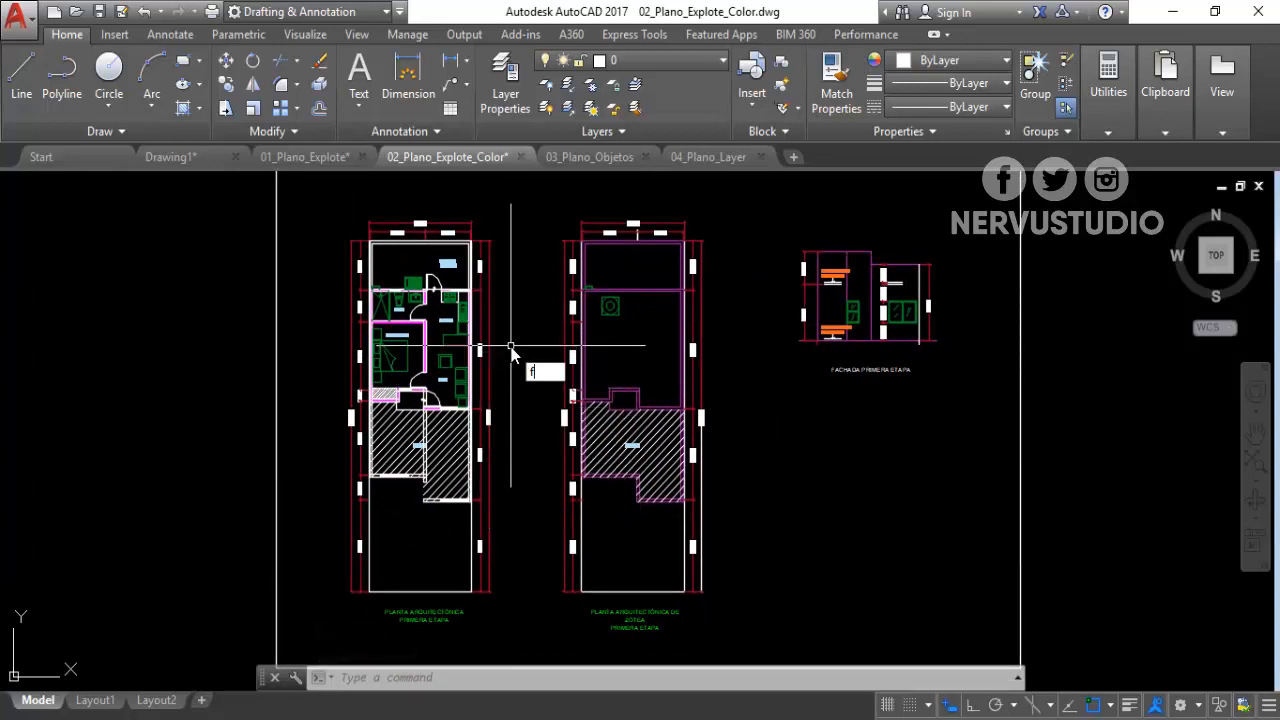
{"action": "type", "text": "il"}
{"action": "key", "text": "Escape"}
{"action": "key", "text": "Escape"}
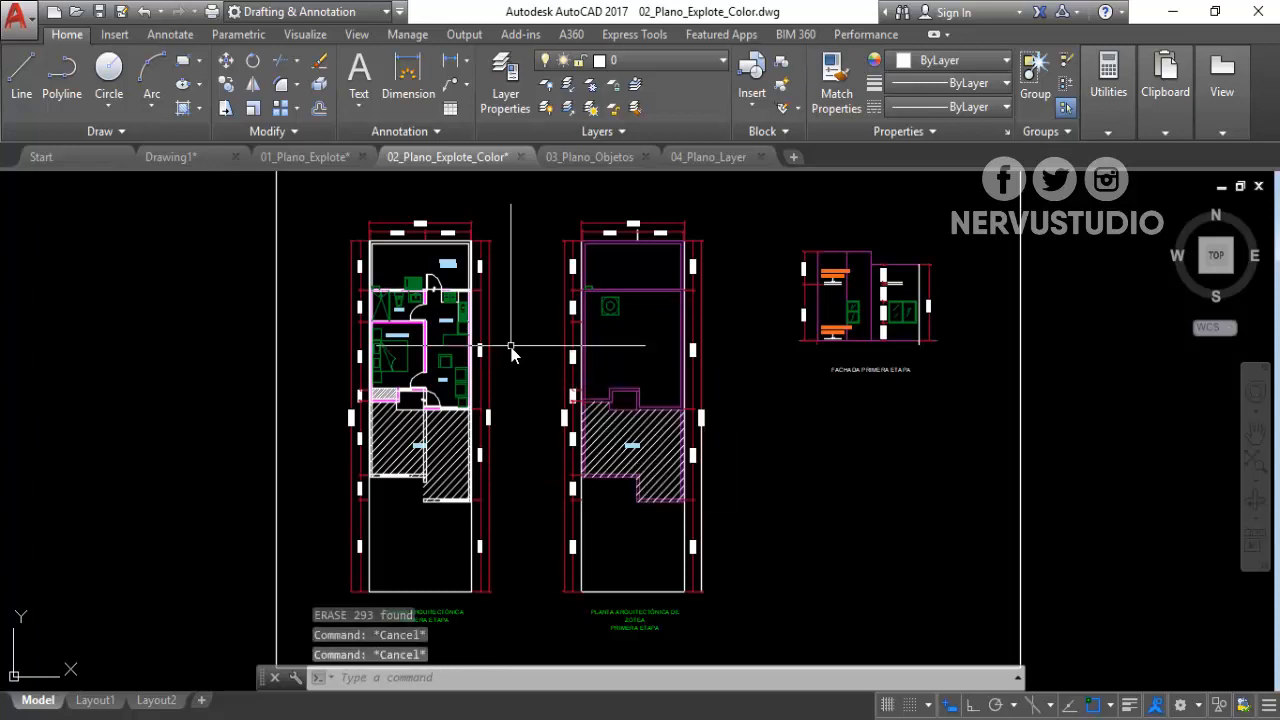
{"action": "left_click", "coordinate": [563, 335]}
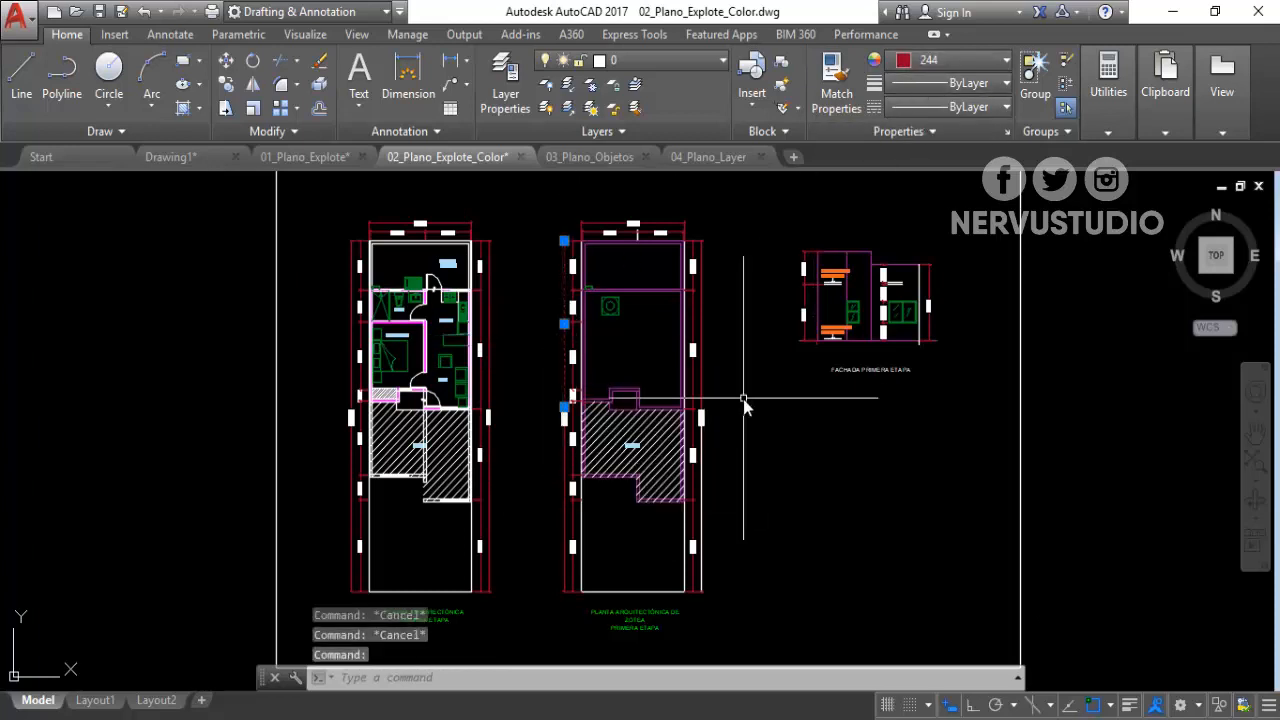
{"action": "key", "text": "Escape"}
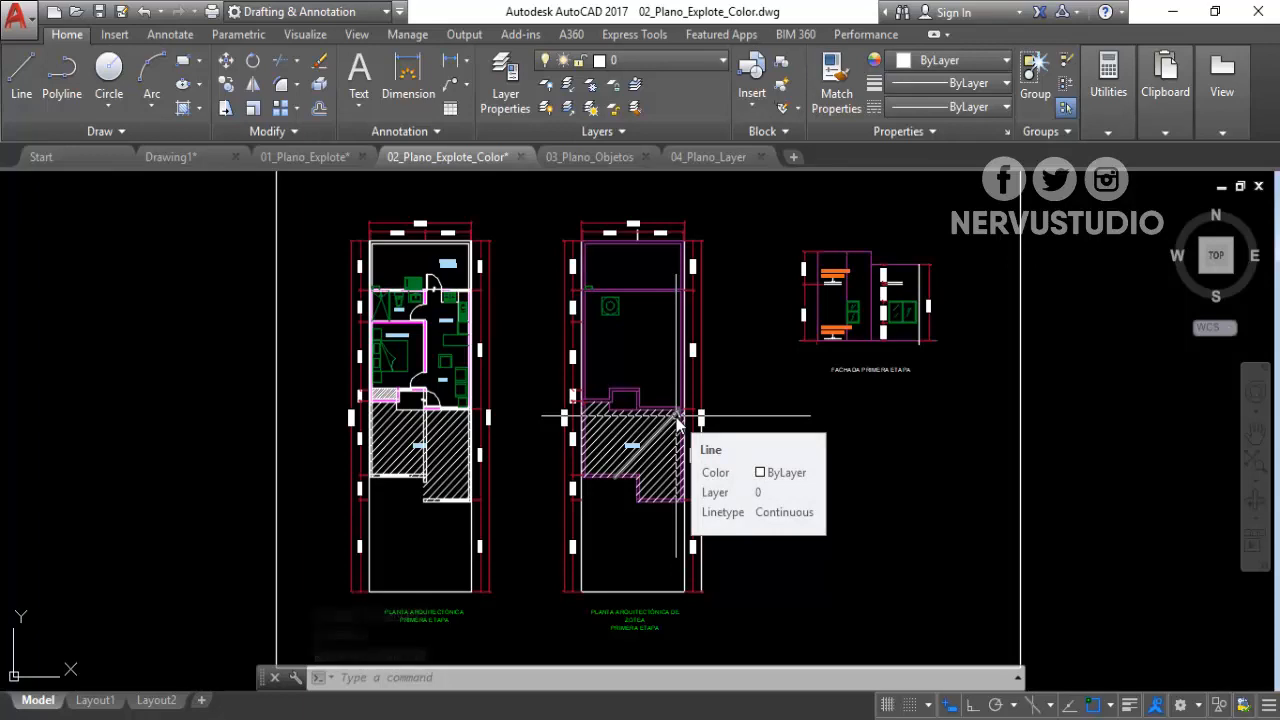
Reopen the object selection filters and delete the Color 50 criterion from the filter list.
{"action": "type", "text": "filter"}
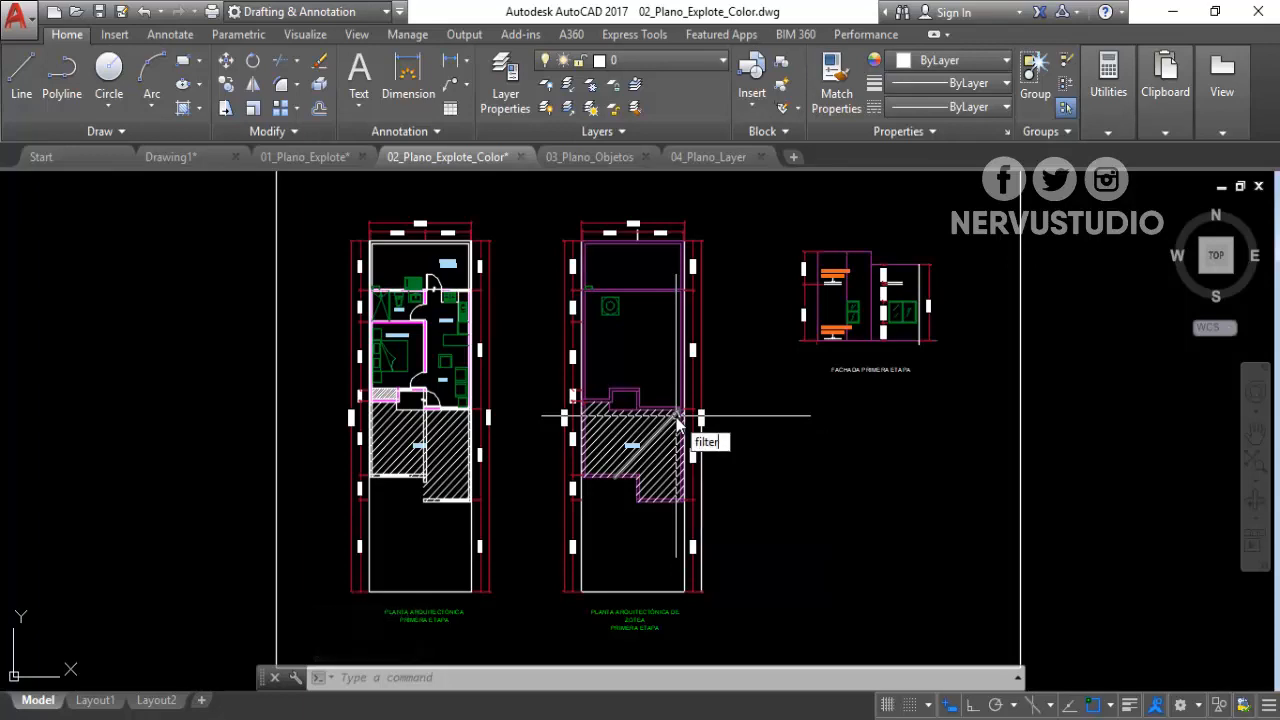
{"action": "key", "text": "Return"}
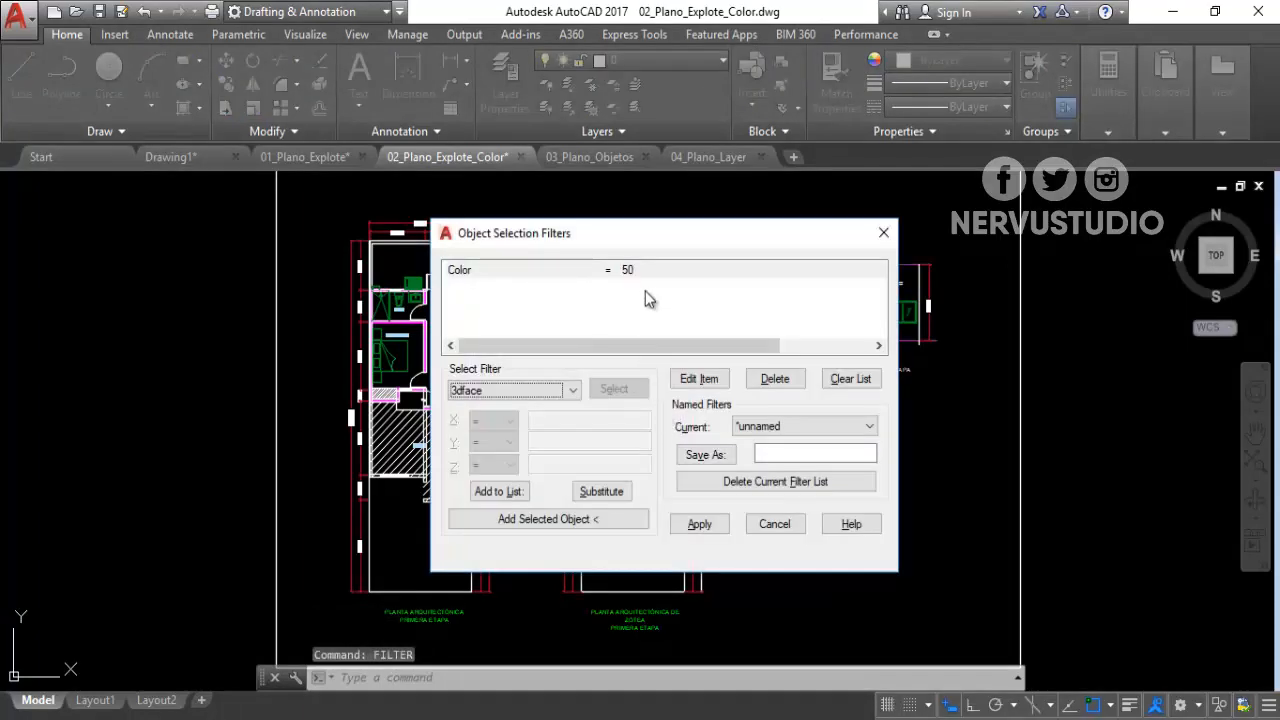
{"action": "left_click", "coordinate": [622, 279]}
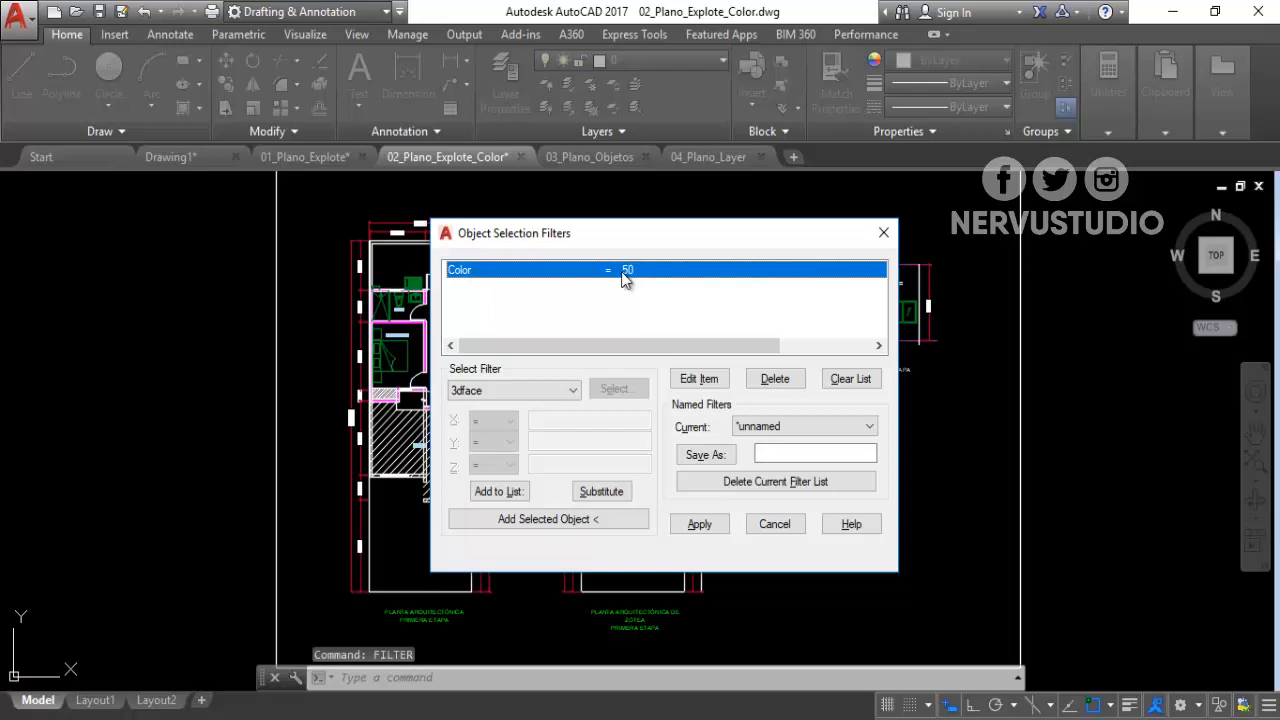
{"action": "left_click", "coordinate": [774, 378]}
Add a Color criterion equal to 244 to the object selection filter list.
{"action": "left_click", "coordinate": [548, 391]}
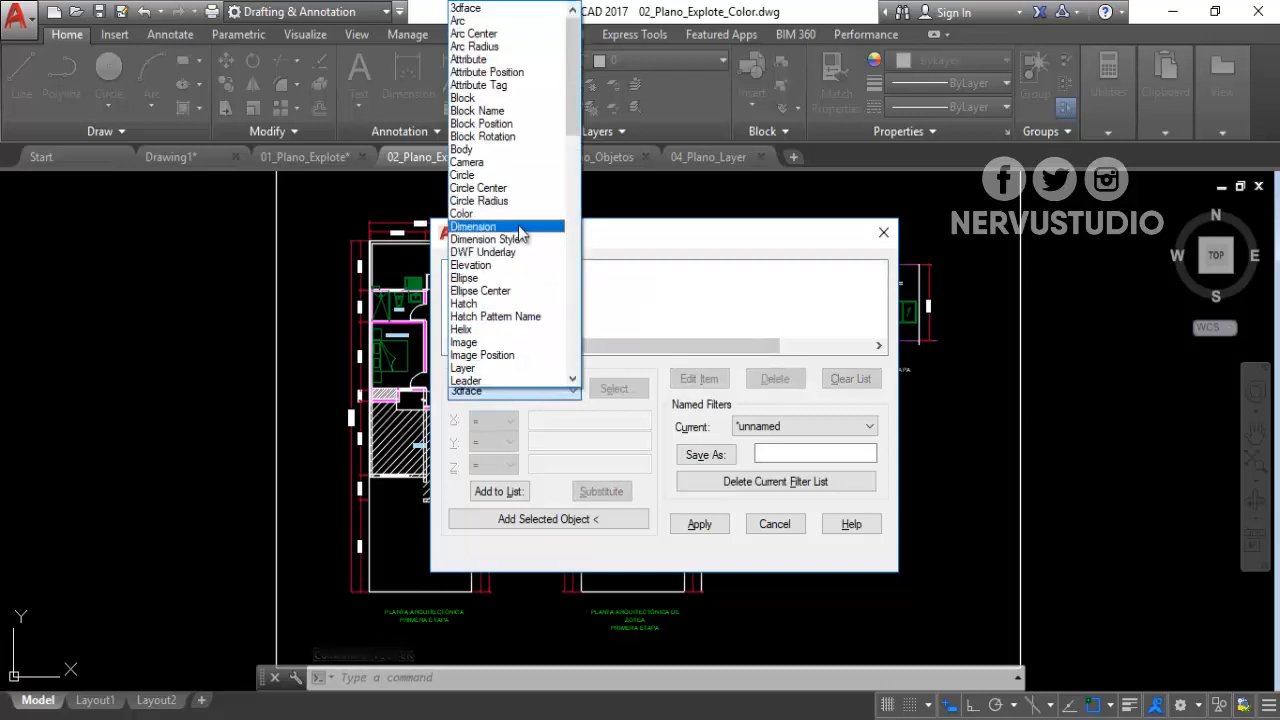
{"action": "left_click", "coordinate": [480, 213]}
{"action": "left_click", "coordinate": [616, 389]}
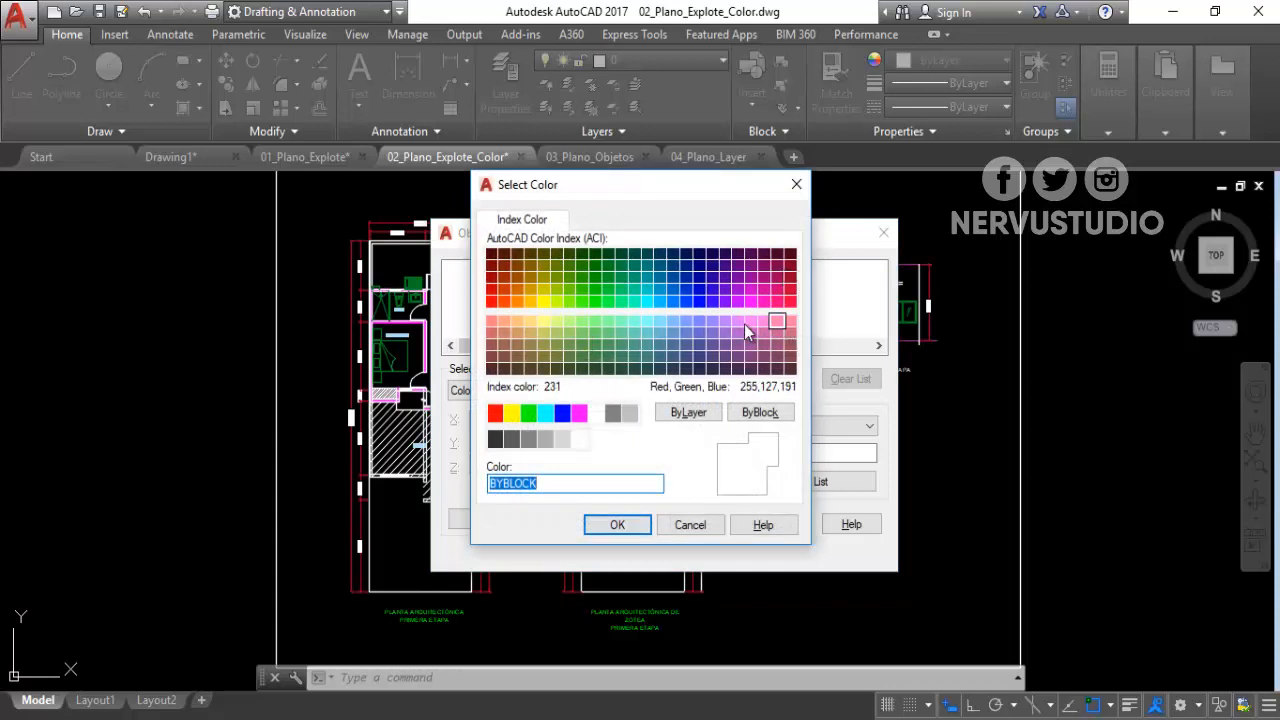
{"action": "left_click", "coordinate": [790, 277]}
{"action": "left_click", "coordinate": [620, 526]}
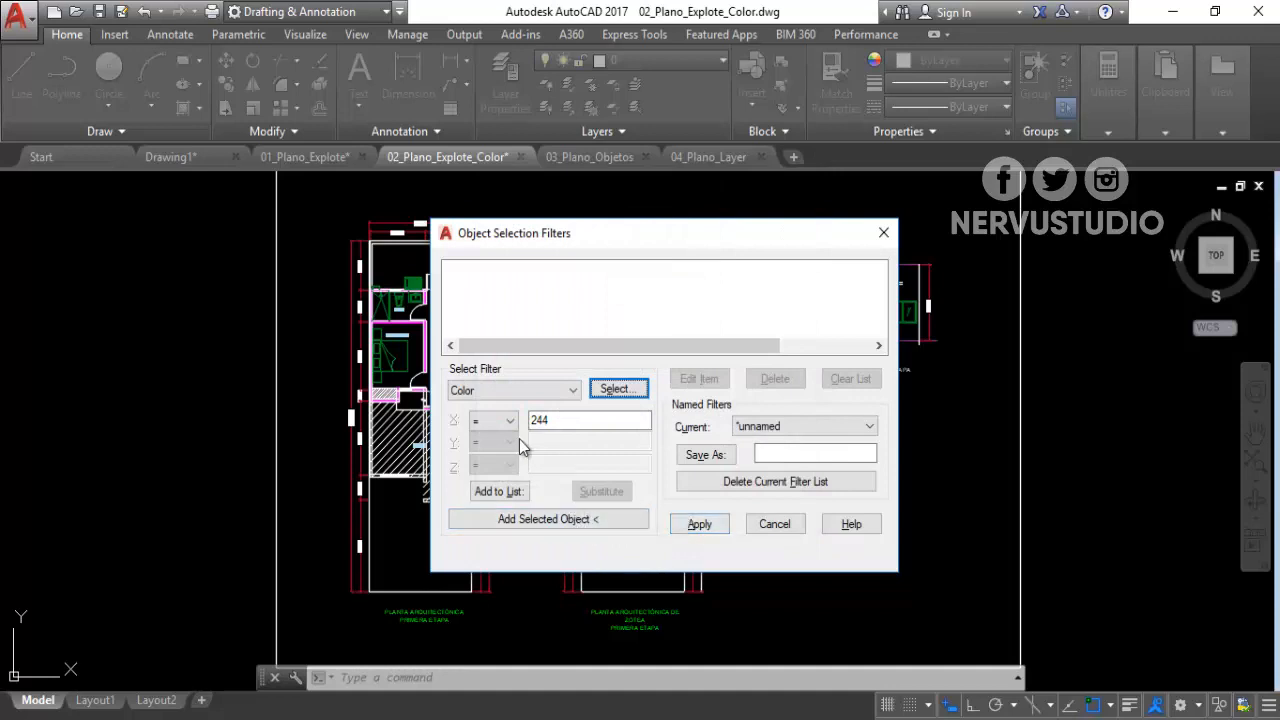
{"action": "left_click", "coordinate": [498, 491]}
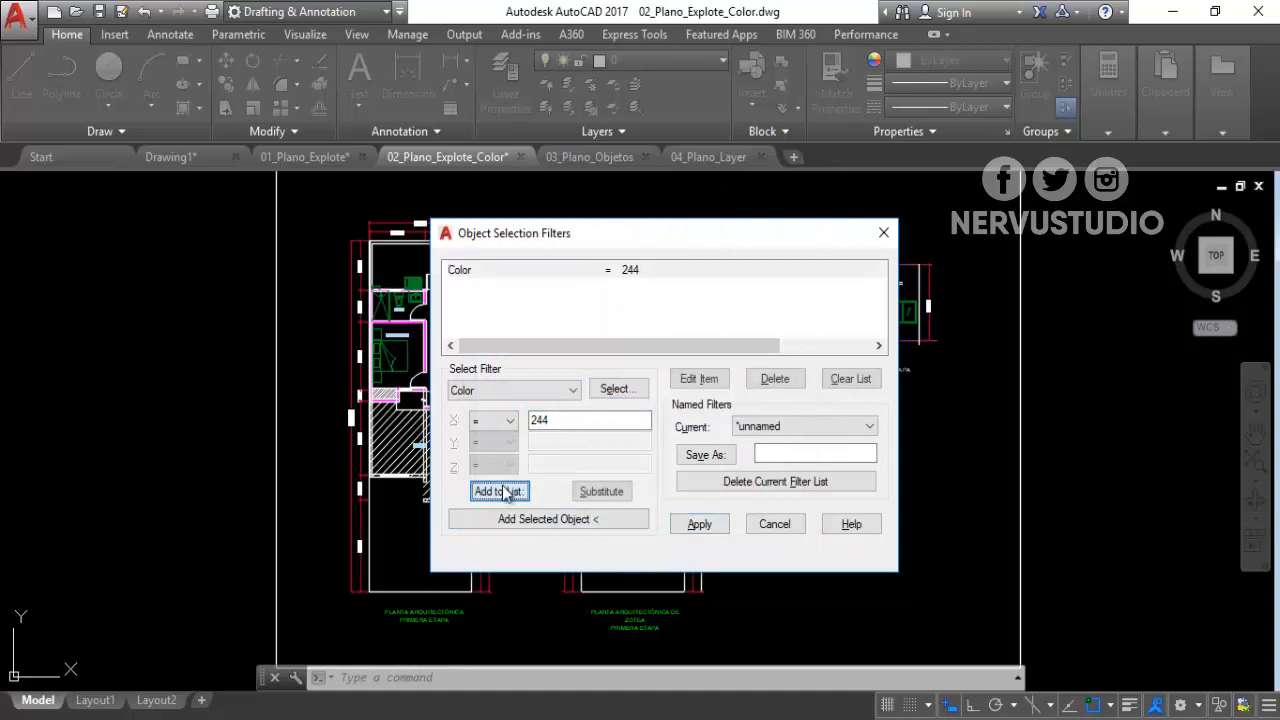
Apply the Color 244 filter to the whole drawing and erase all the selected red dimension lines.
{"action": "left_click", "coordinate": [705, 528]}
{"action": "scroll", "coordinate": [703, 527], "scroll_direction": "down", "scroll_amount": 4}
{"action": "left_click", "coordinate": [838, 580]}
{"action": "left_click", "coordinate": [495, 325]}
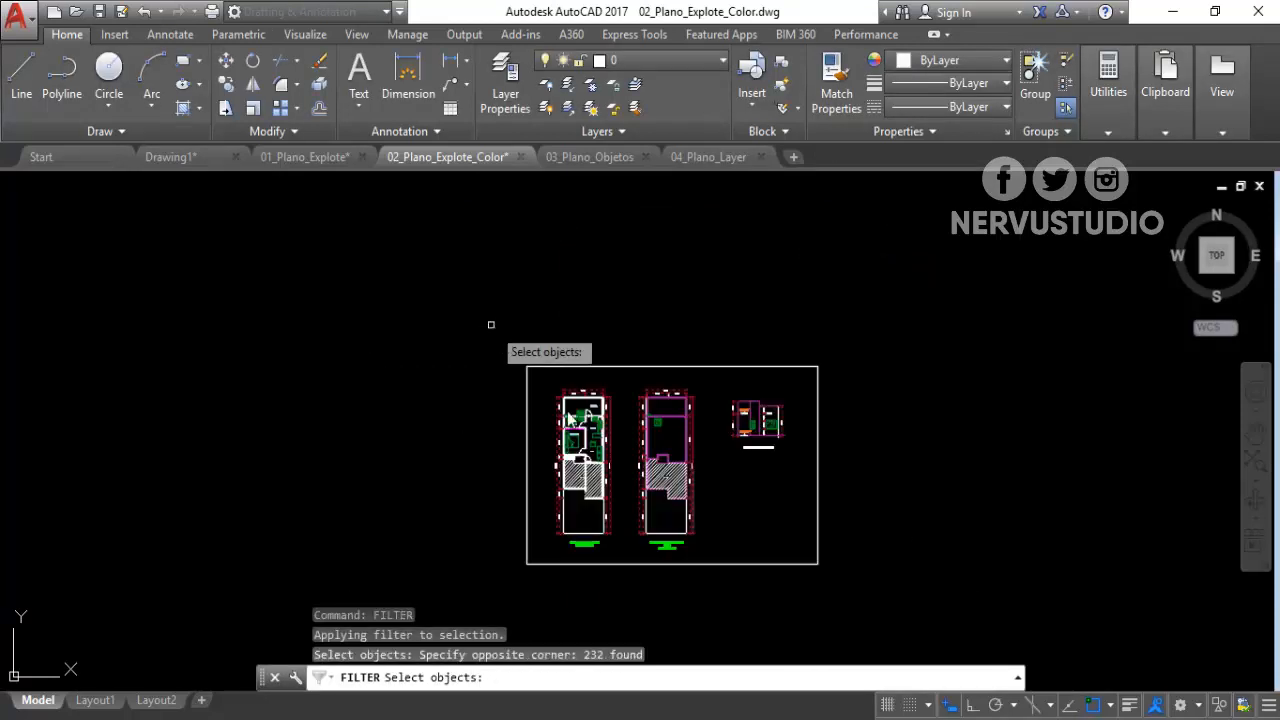
{"action": "key", "text": "Return"}
{"action": "type", "text": "e"}
{"action": "key", "text": "Return"}
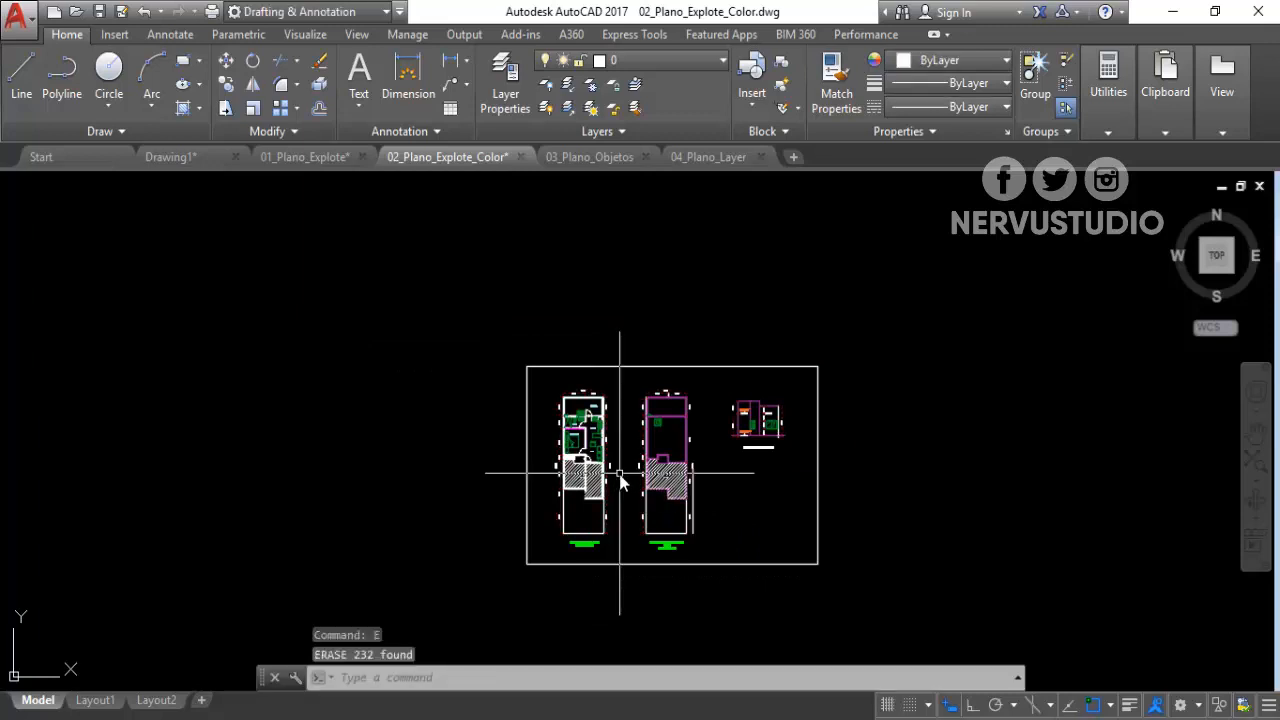
{"action": "scroll", "coordinate": [620, 473], "scroll_direction": "up", "scroll_amount": 3}
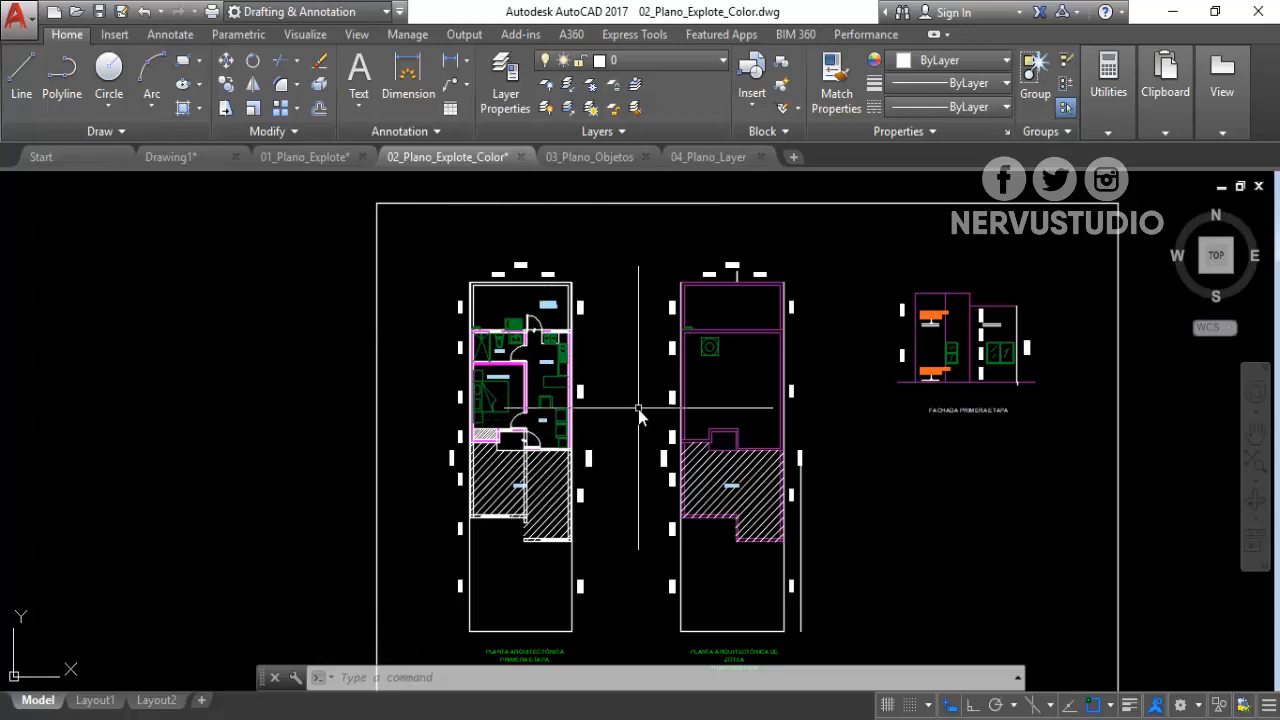
{"action": "middle_click_drag", "start_coordinate": [630, 409], "coordinate": [529, 360]}
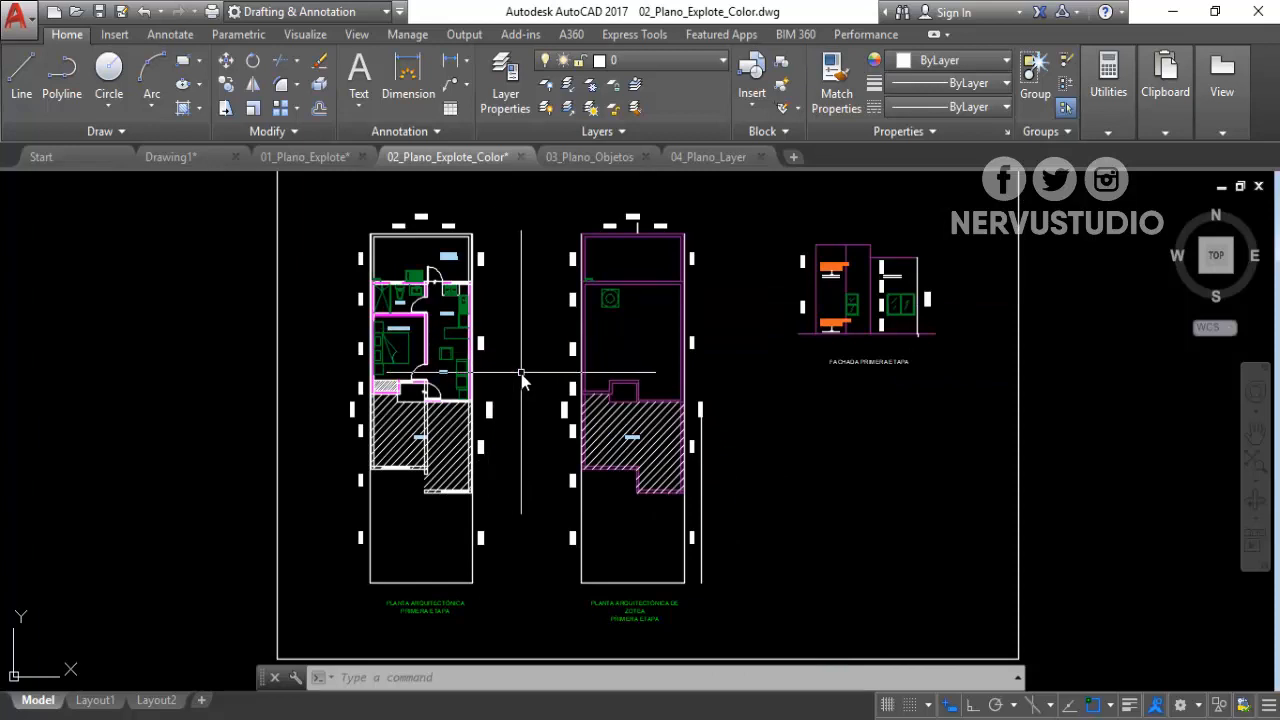
Switch to the 03_Plano_Objetos drawing and review its layer list and the furniture in the floor plan.
{"action": "left_click", "coordinate": [594, 160]}
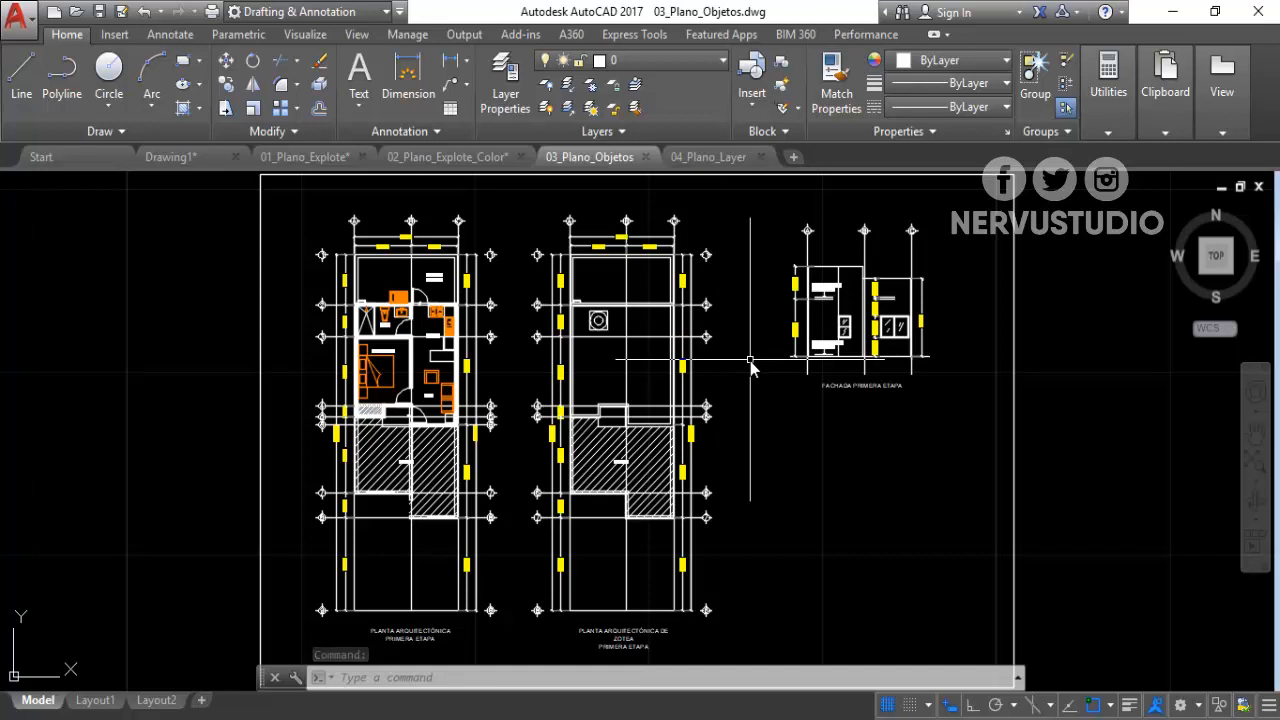
{"action": "left_click", "coordinate": [677, 62]}
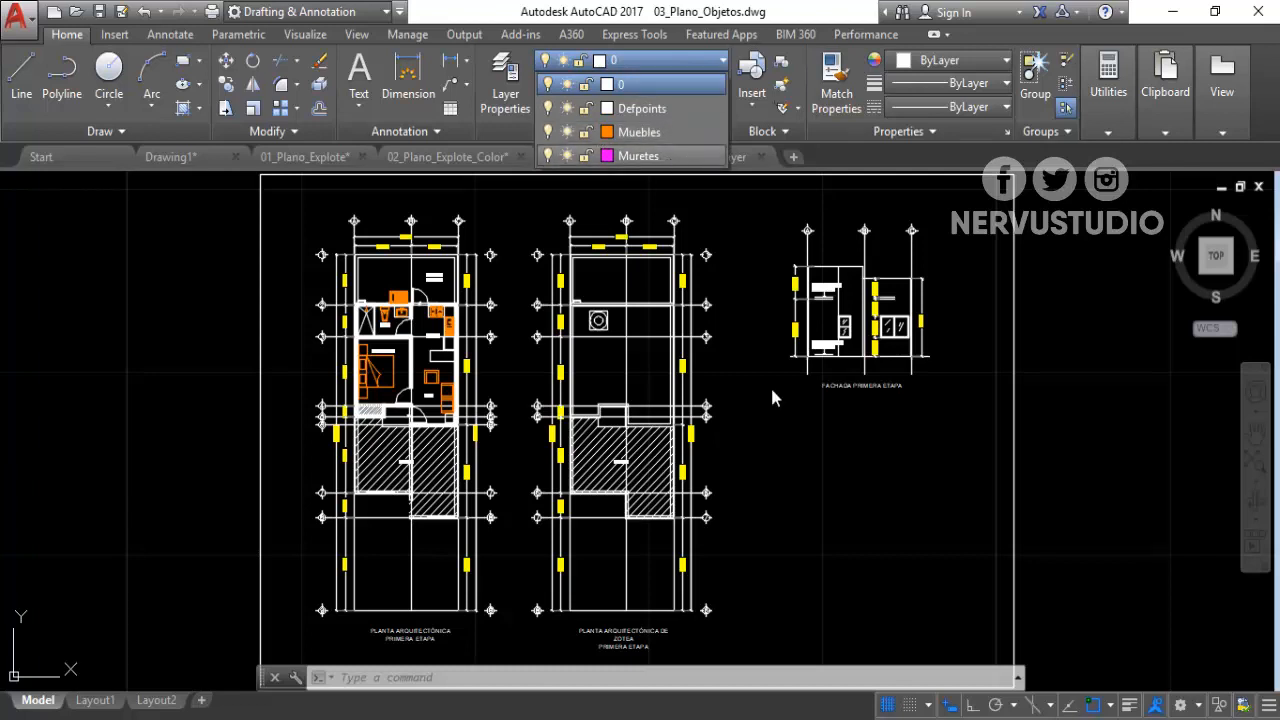
{"action": "left_click", "coordinate": [753, 450]}
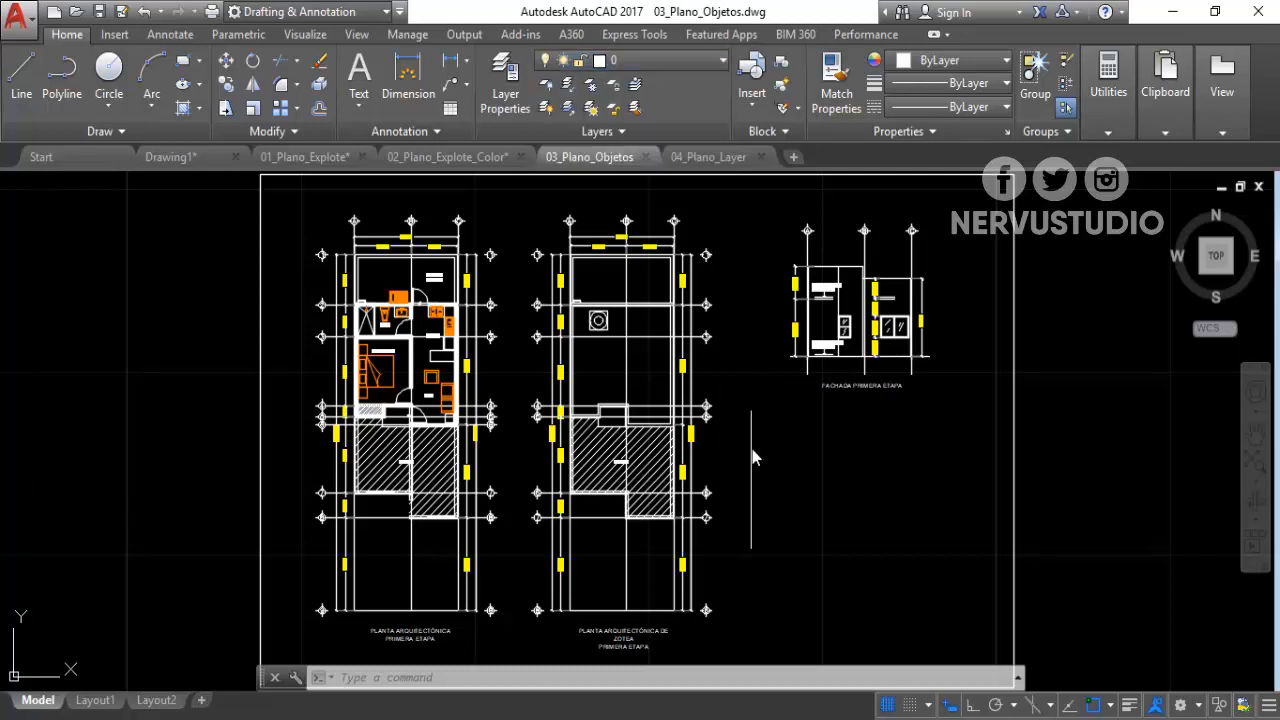
{"action": "left_click", "coordinate": [673, 71]}
{"action": "left_click", "coordinate": [773, 399]}
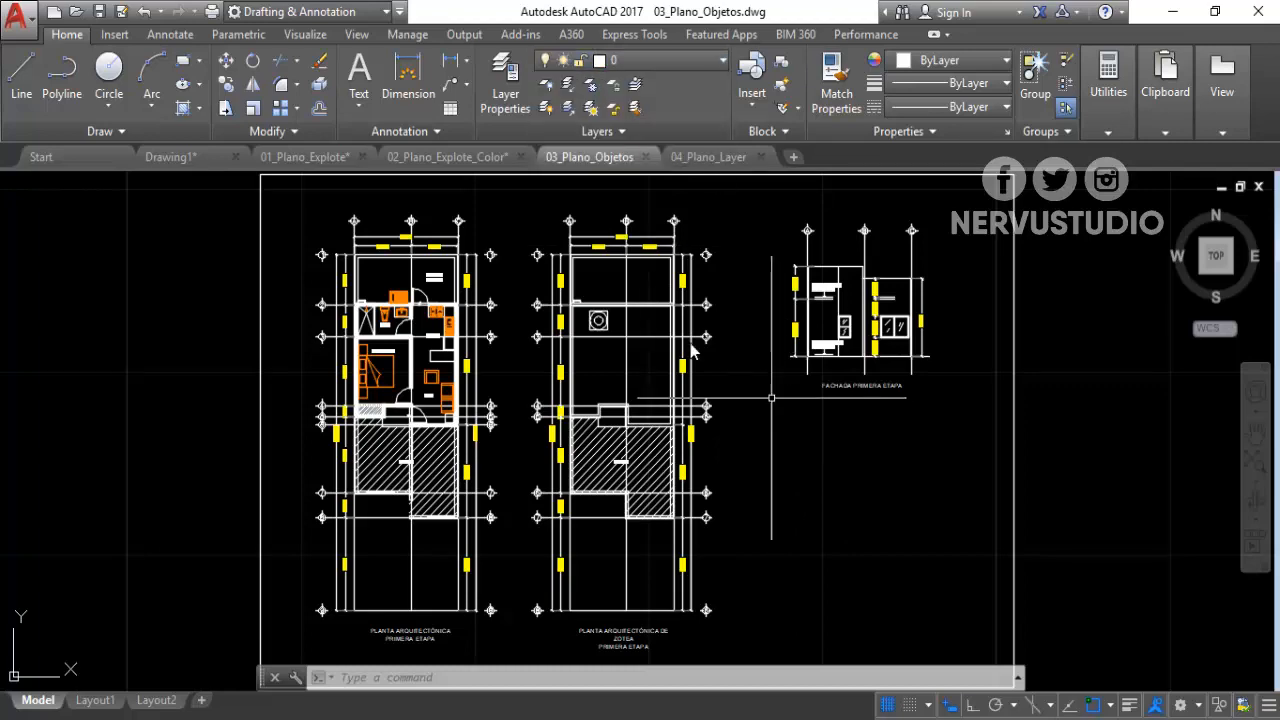
{"action": "scroll", "coordinate": [390, 388], "scroll_direction": "up", "scroll_amount": 4}
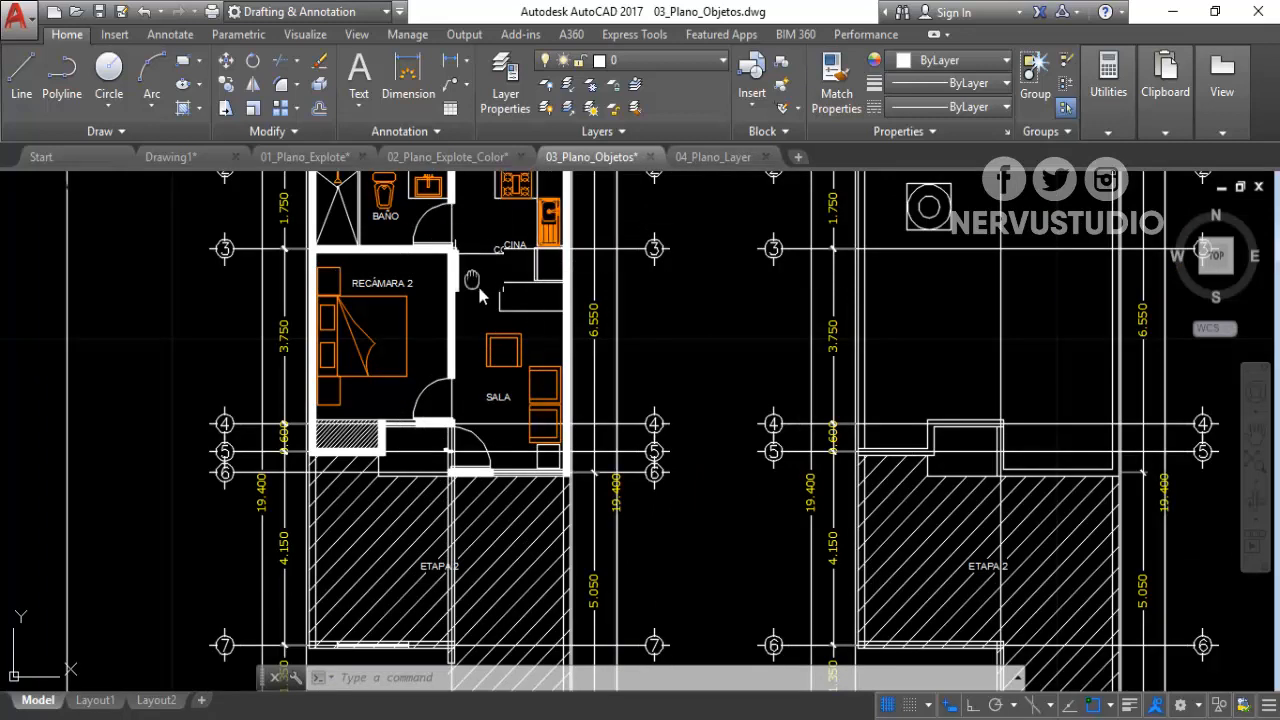
{"action": "scroll", "coordinate": [478, 293], "scroll_direction": "down", "scroll_amount": 4}
{"action": "scroll", "coordinate": [574, 410], "scroll_direction": "up", "scroll_amount": 2}
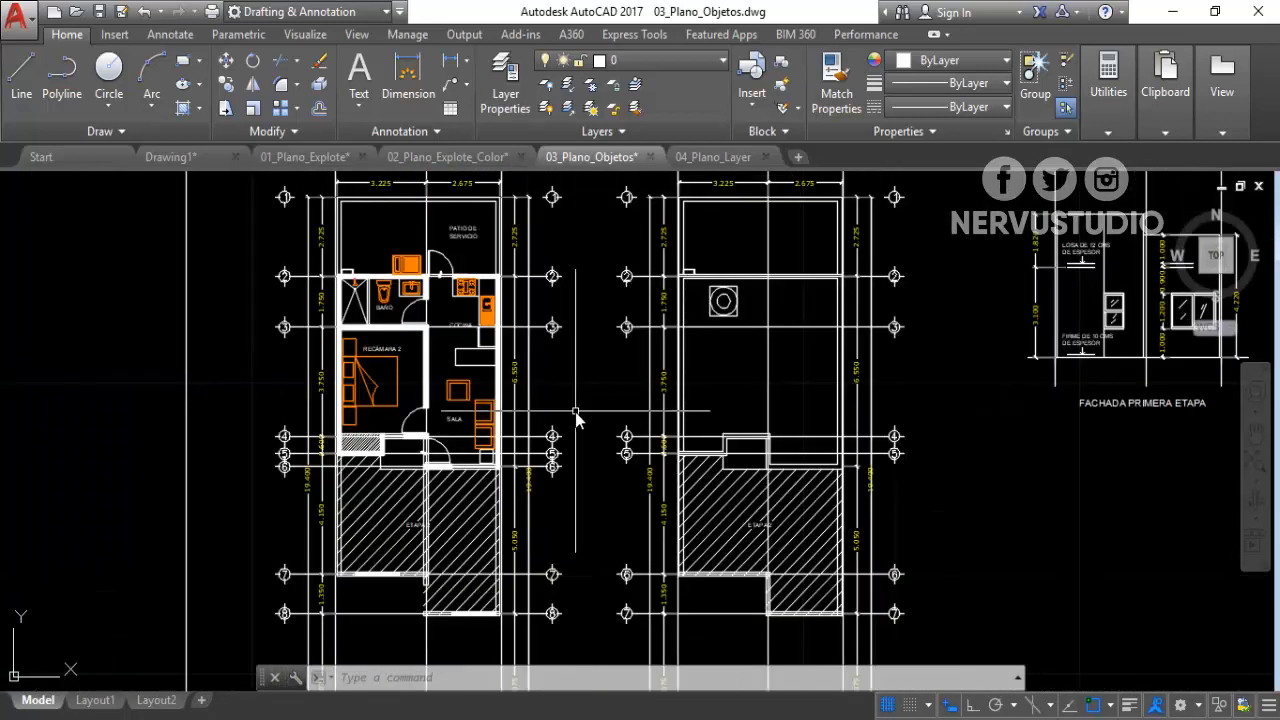
Open the object selection filters and add a Block object criterion to the filter list.
{"action": "key", "text": "Return"}
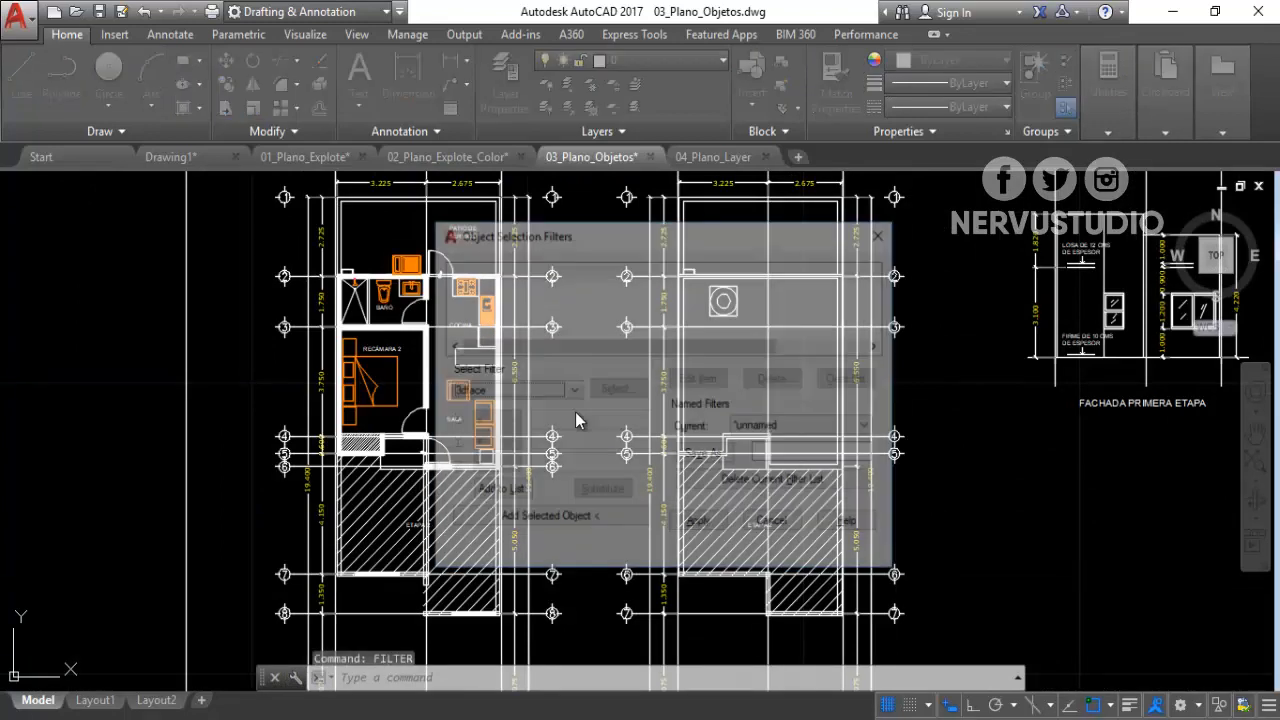
{"action": "left_click", "coordinate": [571, 393]}
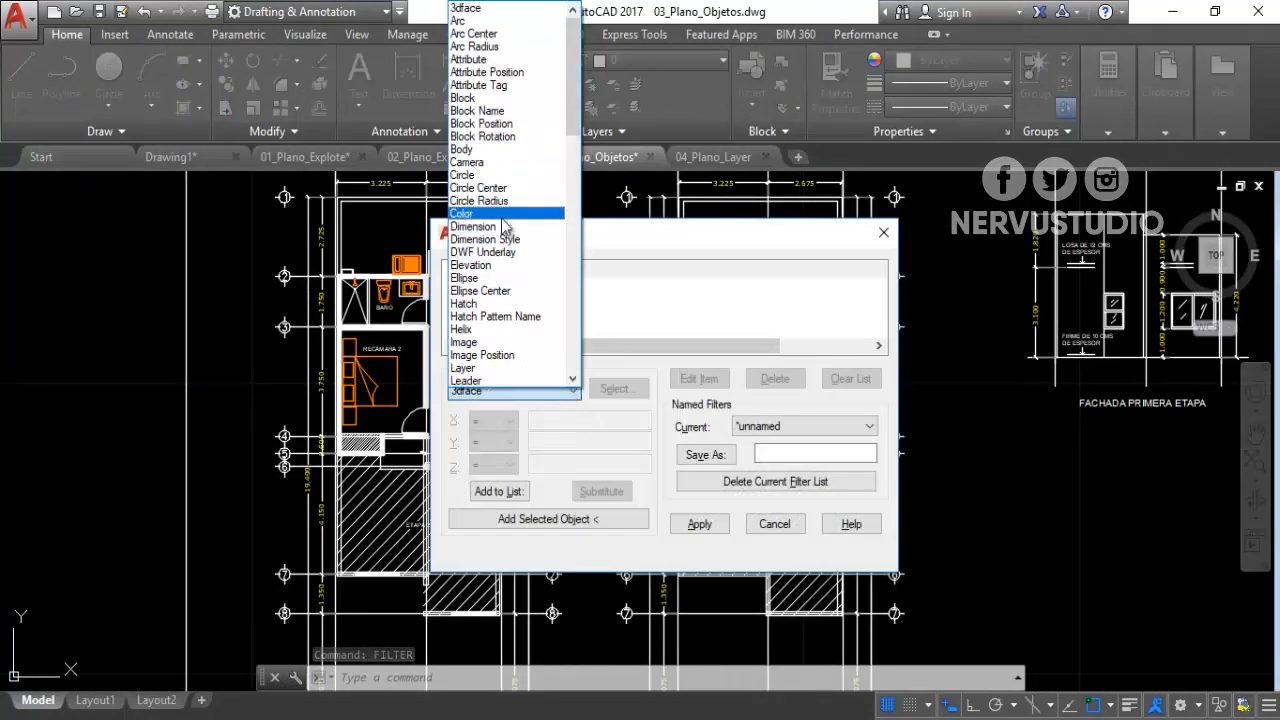
{"action": "left_click", "coordinate": [480, 98]}
{"action": "left_click", "coordinate": [500, 491]}
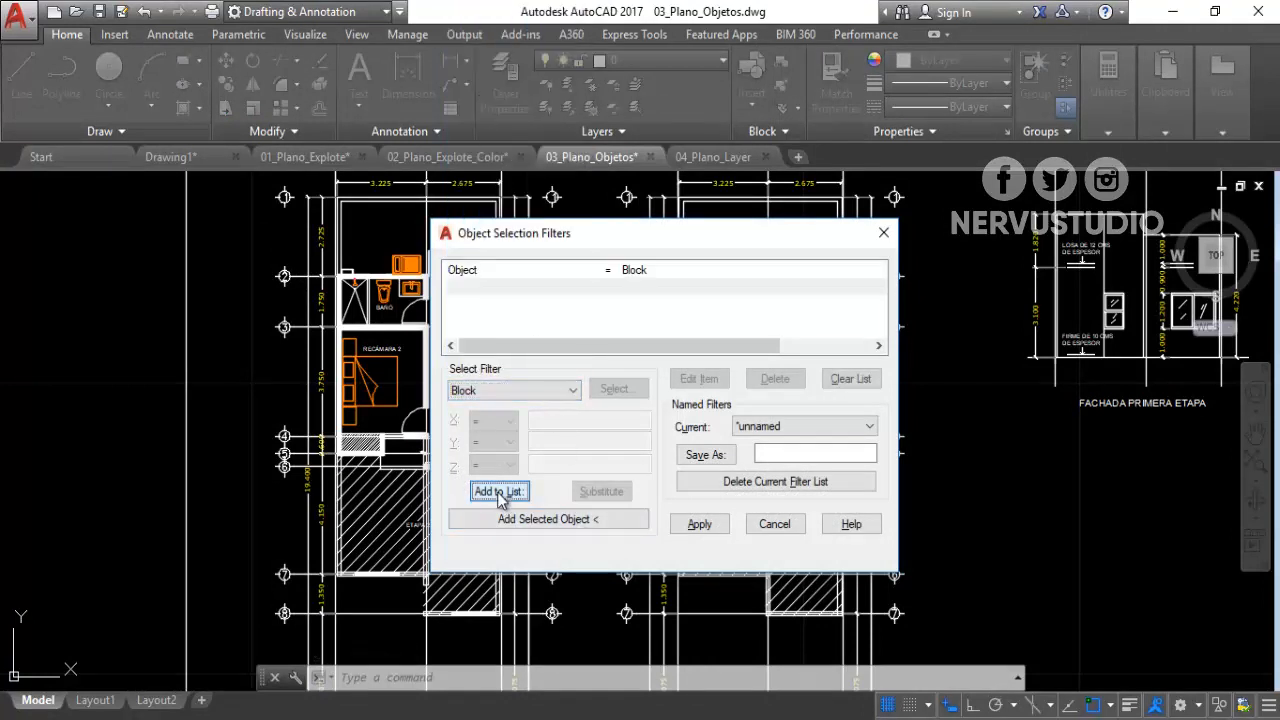
Apply the Block filter to the whole drawing and erase all the selected furniture blocks.
{"action": "left_click", "coordinate": [701, 524]}
{"action": "scroll", "coordinate": [508, 447], "scroll_direction": "down", "scroll_amount": 5}
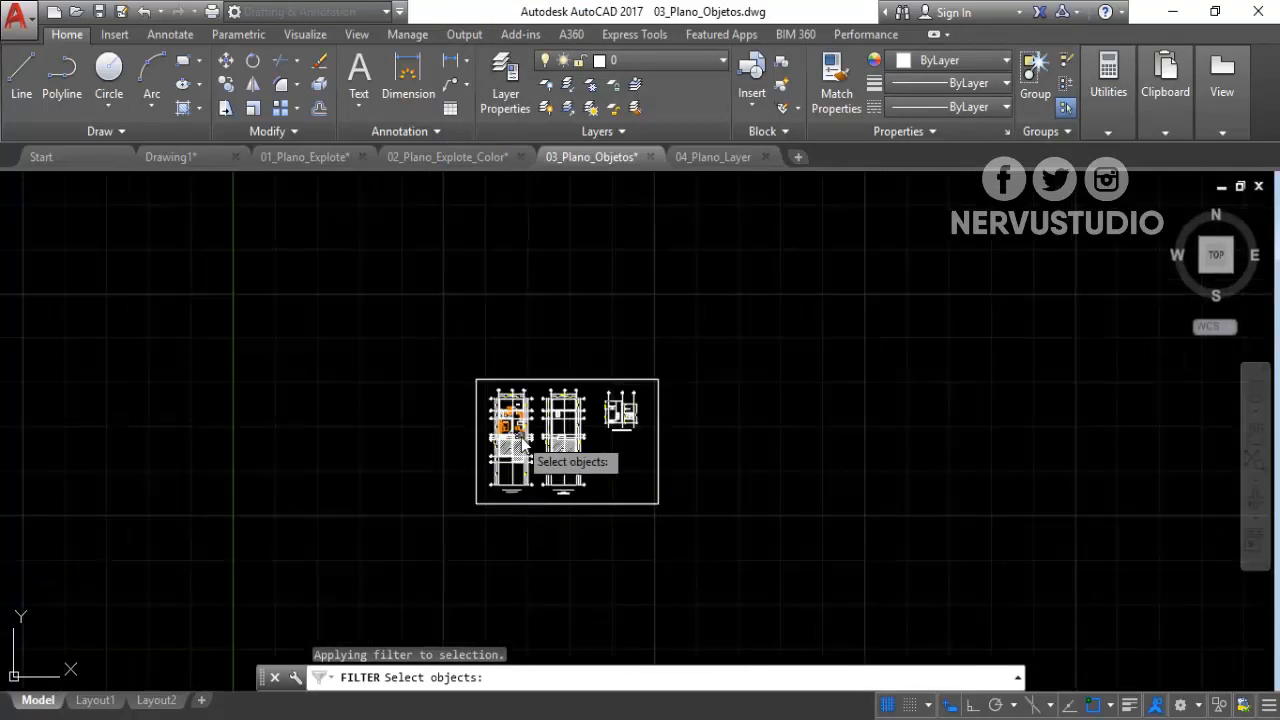
{"action": "left_click", "coordinate": [740, 552]}
{"action": "left_click", "coordinate": [425, 345]}
{"action": "scroll", "coordinate": [550, 472], "scroll_direction": "up", "scroll_amount": 5}
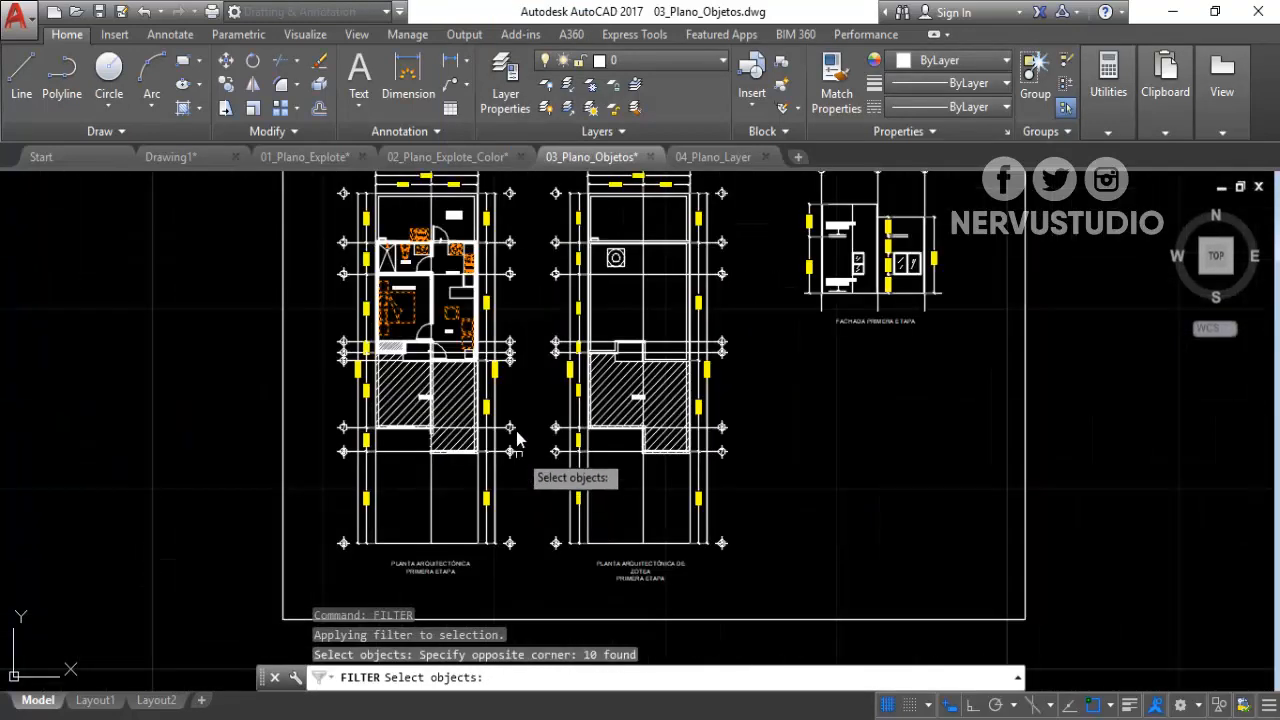
{"action": "key", "text": "Return"}
{"action": "key", "text": "Return"}
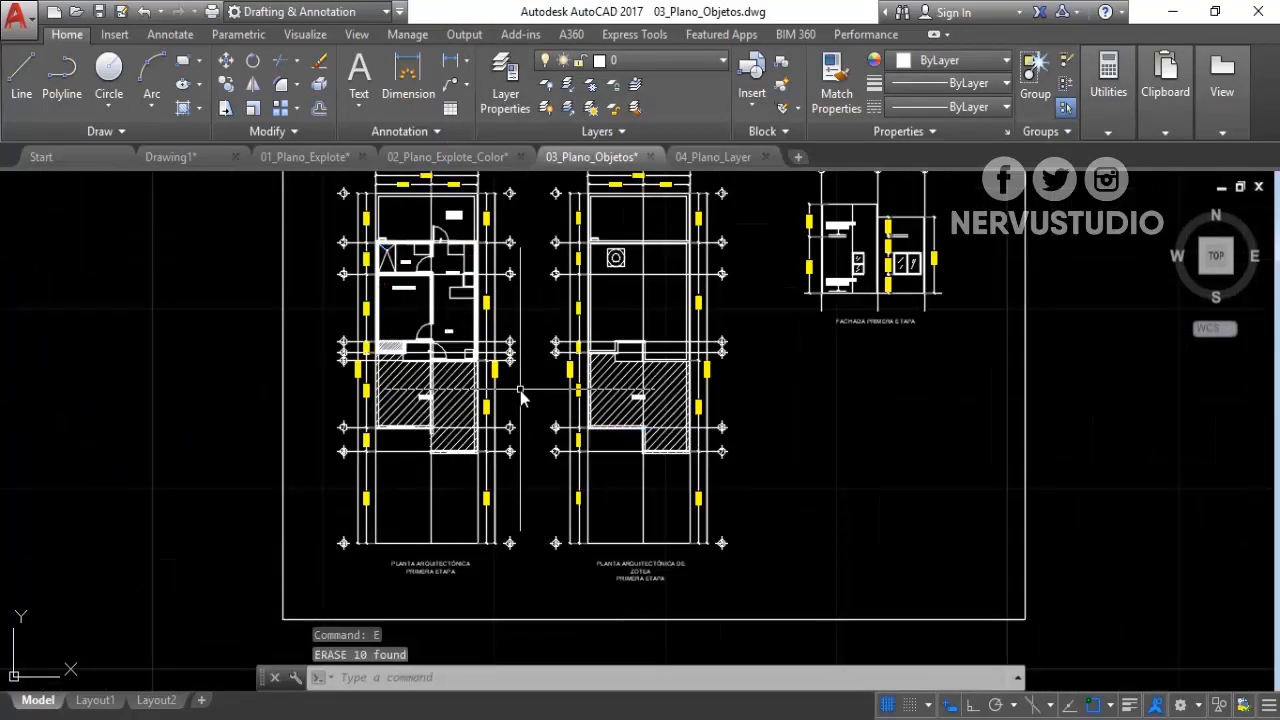
{"action": "scroll", "coordinate": [449, 294], "scroll_direction": "up", "scroll_amount": 4}
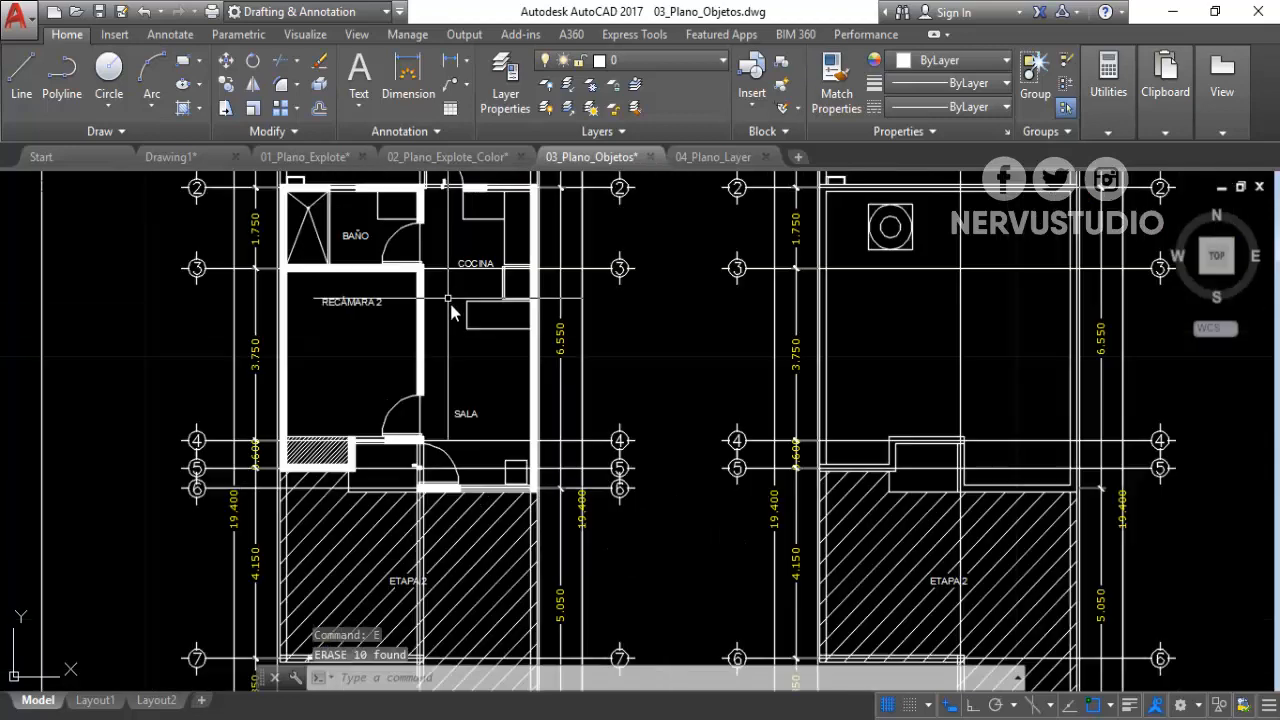
{"action": "middle_click_drag", "start_coordinate": [475, 313], "coordinate": [503, 351]}
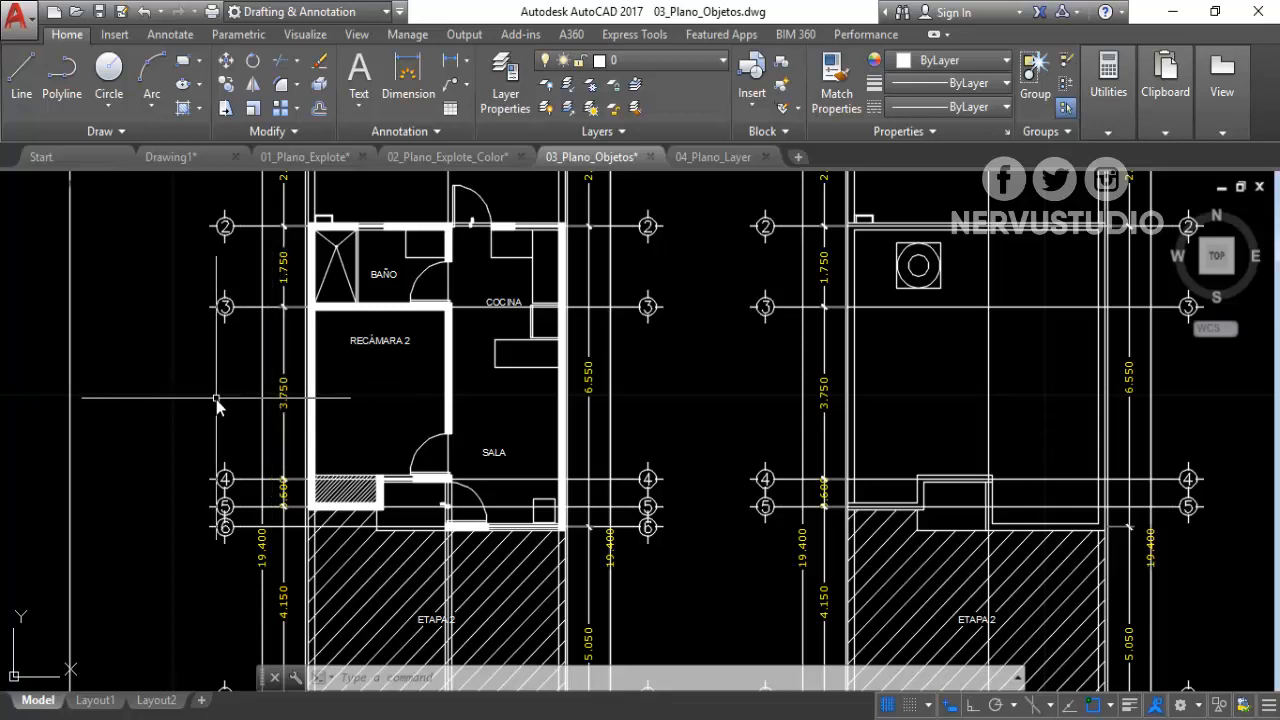
Reopen the object selection filters and replace the Block criterion in the filter list with a Dimension criterion.
{"action": "key", "text": "Return"}
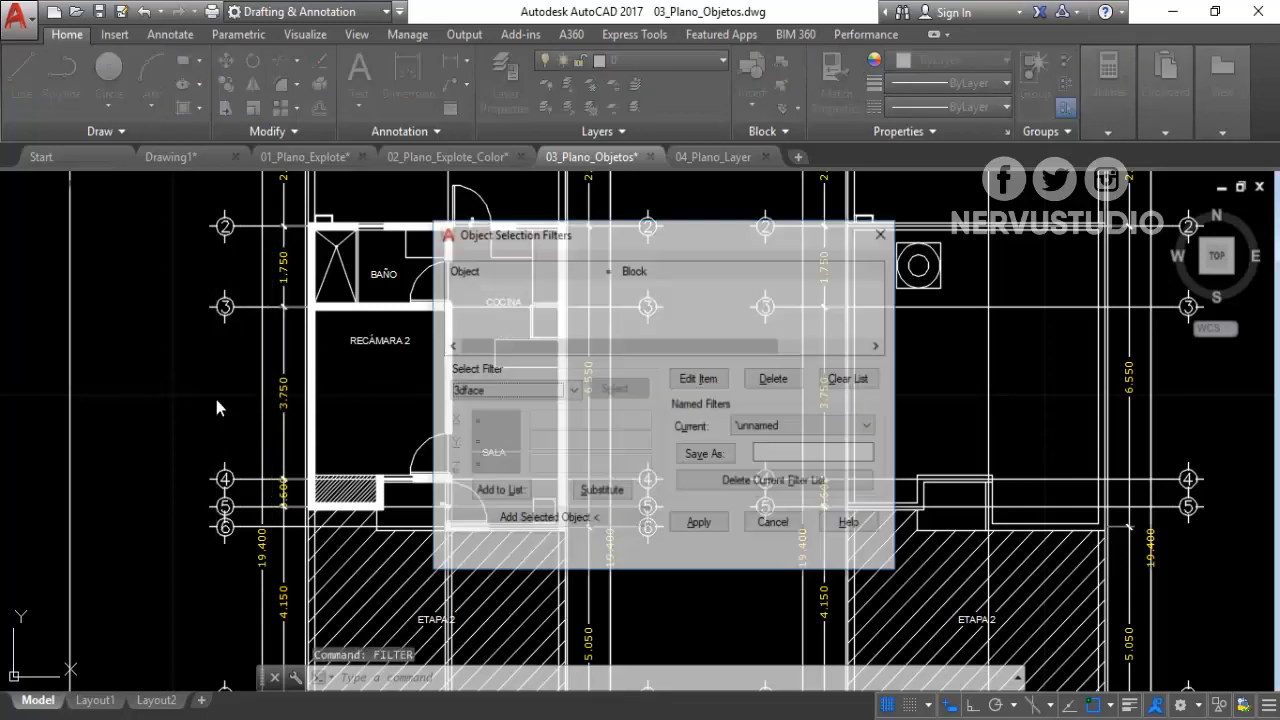
{"action": "left_click", "coordinate": [750, 295]}
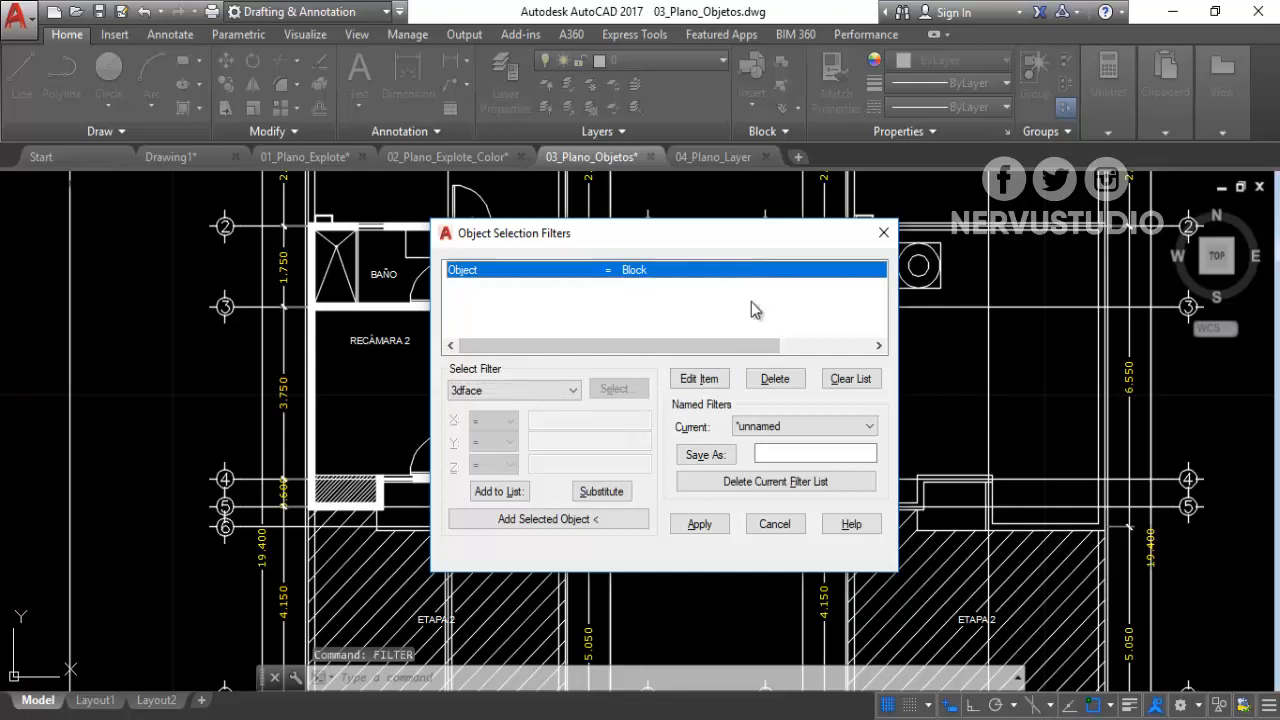
{"action": "left_click", "coordinate": [760, 381]}
{"action": "left_click", "coordinate": [572, 391]}
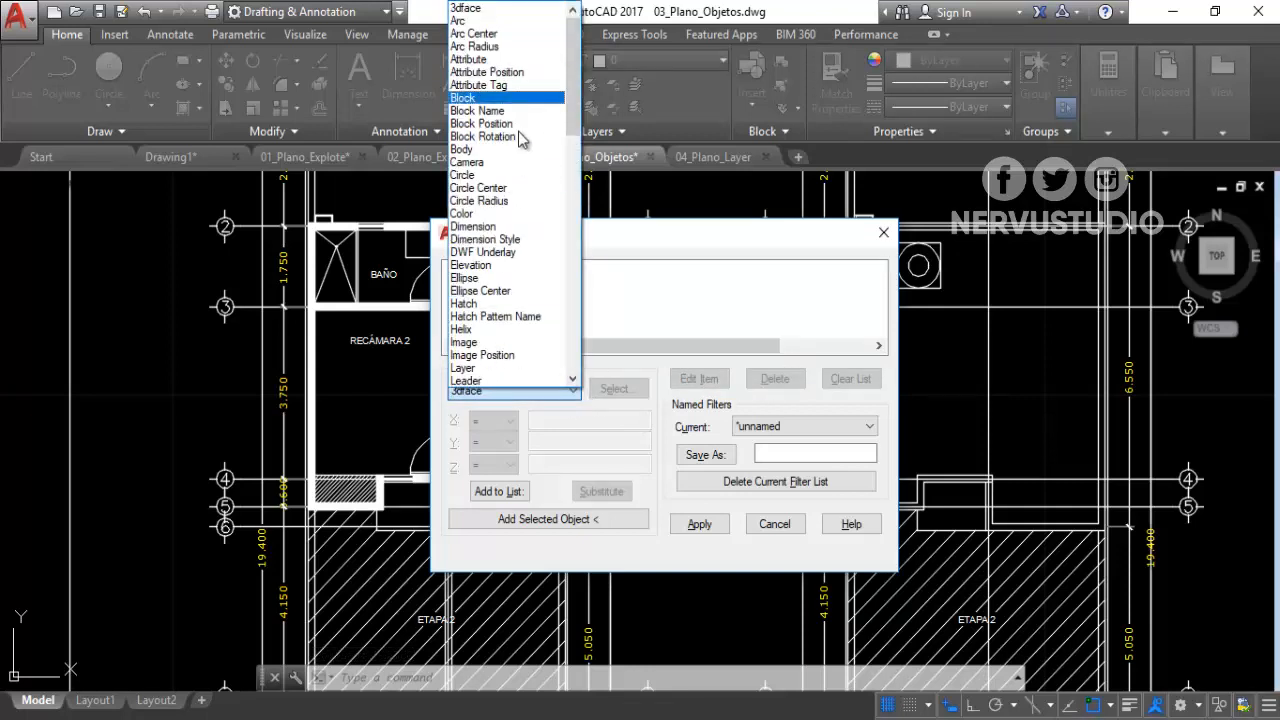
{"action": "left_click", "coordinate": [518, 232]}
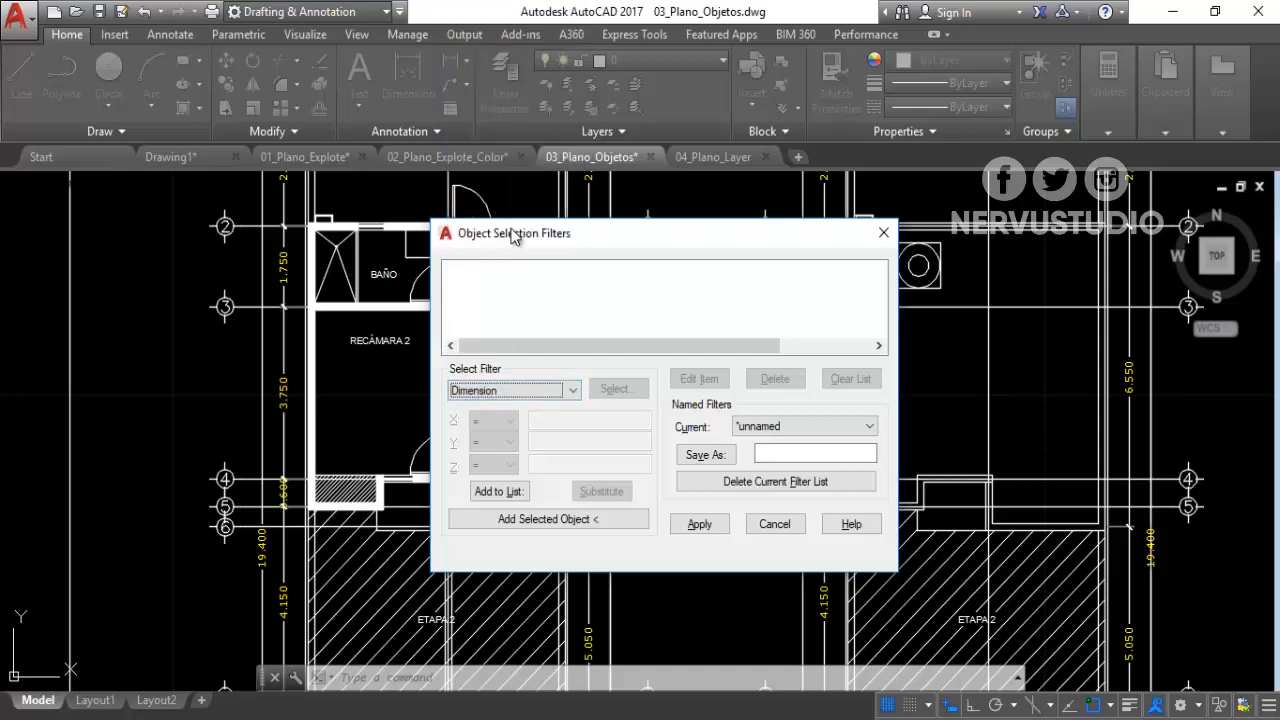
{"action": "left_click", "coordinate": [503, 492]}
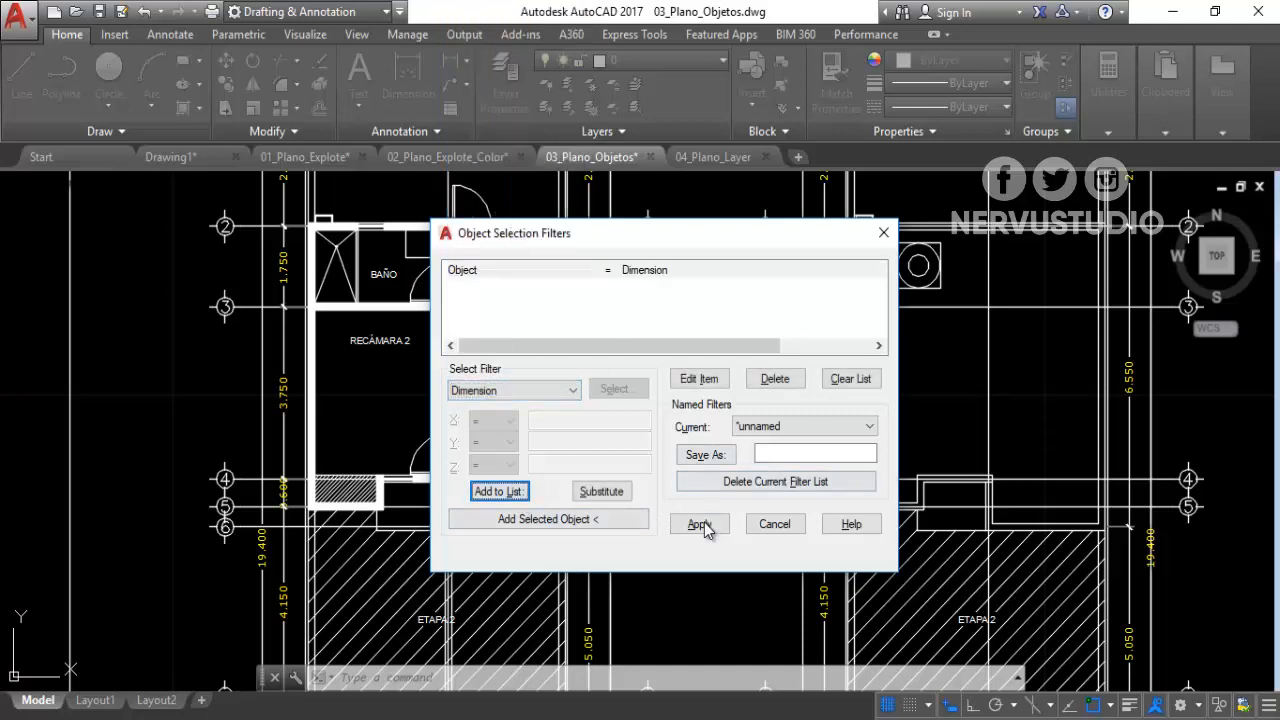
Apply the Dimension filter to the whole drawing and erase all the selected dimensions from the plans and facade.
{"action": "left_click", "coordinate": [700, 524]}
{"action": "scroll", "coordinate": [580, 465], "scroll_direction": "down", "scroll_amount": 5}
{"action": "left_click", "coordinate": [800, 560]}
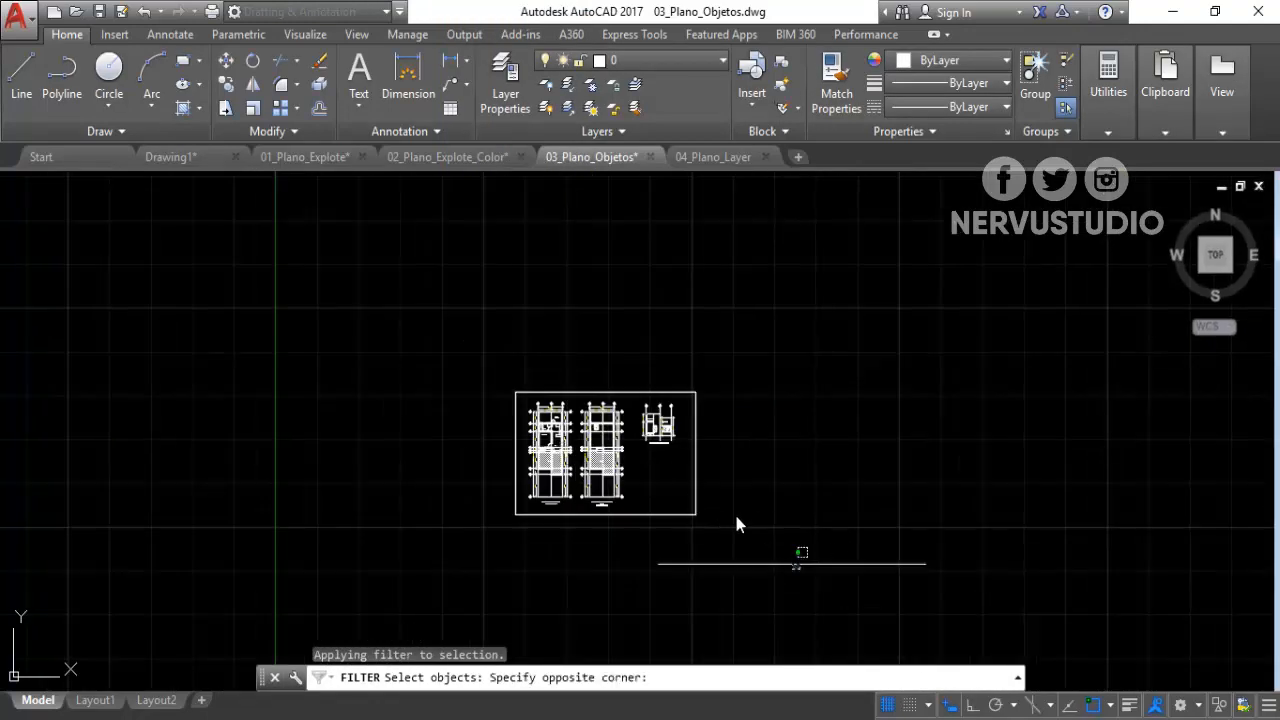
{"action": "left_click", "coordinate": [457, 334]}
{"action": "key", "text": "Return"}
{"action": "mouse_move", "coordinate": [566, 487]}
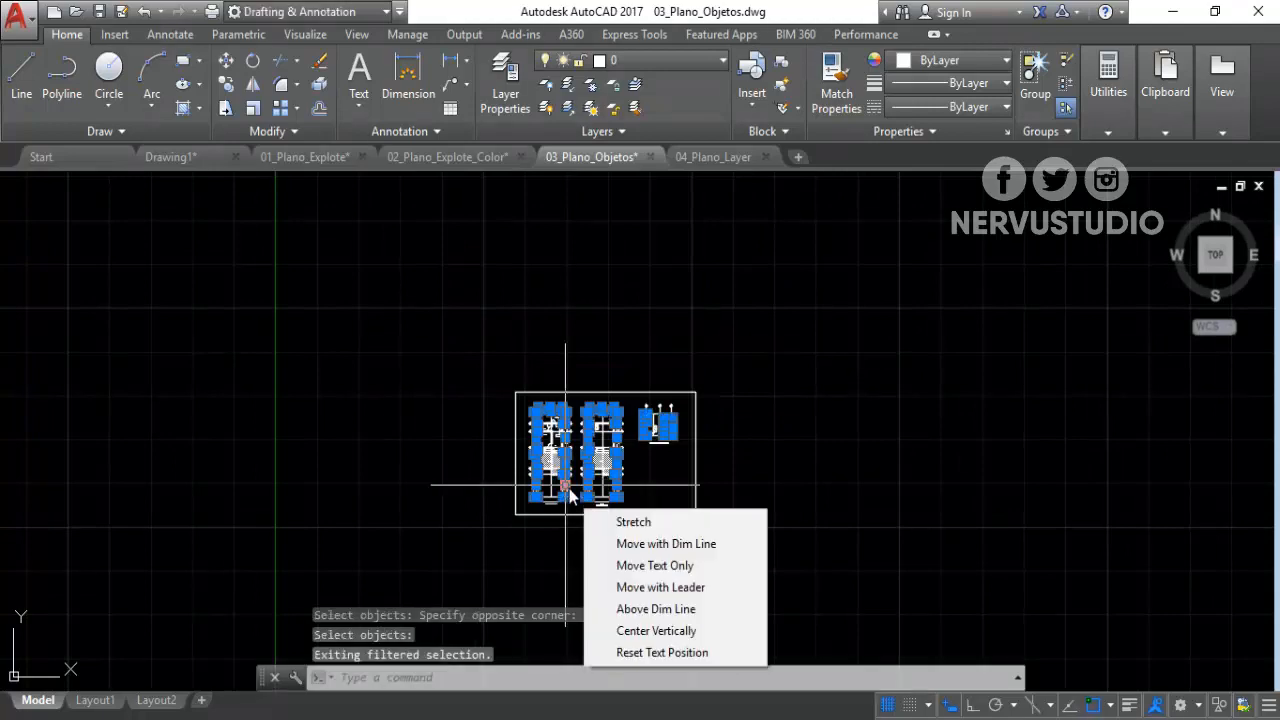
{"action": "type", "text": "e"}
{"action": "key", "text": "Return"}
{"action": "scroll", "coordinate": [566, 456], "scroll_direction": "up", "scroll_amount": 4}
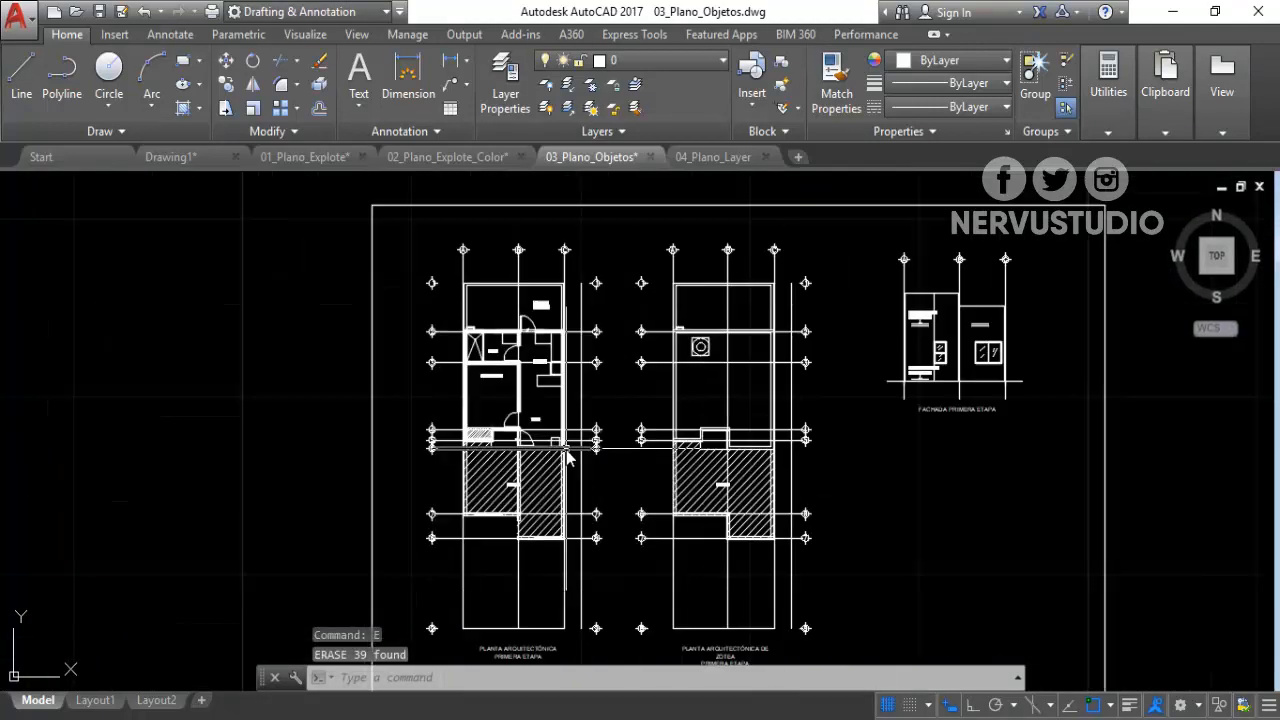
{"action": "scroll", "coordinate": [566, 456], "scroll_direction": "up", "scroll_amount": 2}
{"action": "middle_click_drag", "start_coordinate": [669, 314], "coordinate": [607, 399]}
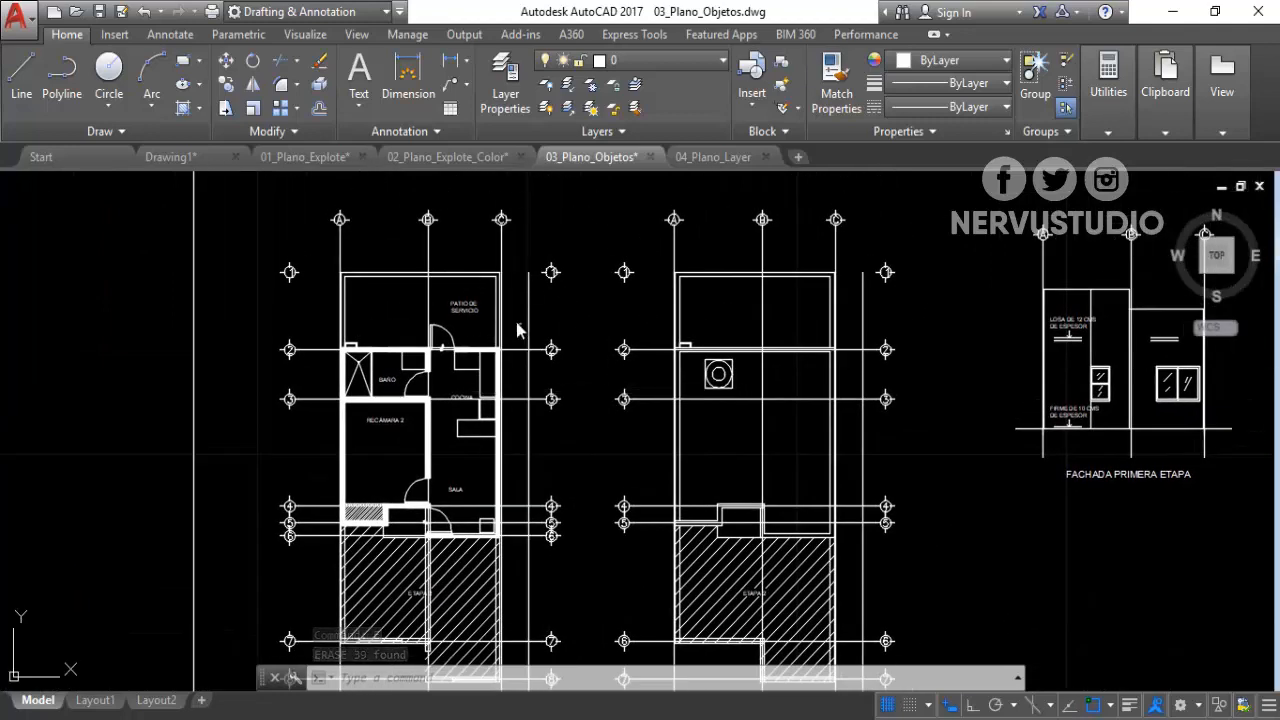
{"action": "scroll", "coordinate": [519, 330], "scroll_direction": "down", "scroll_amount": 2}
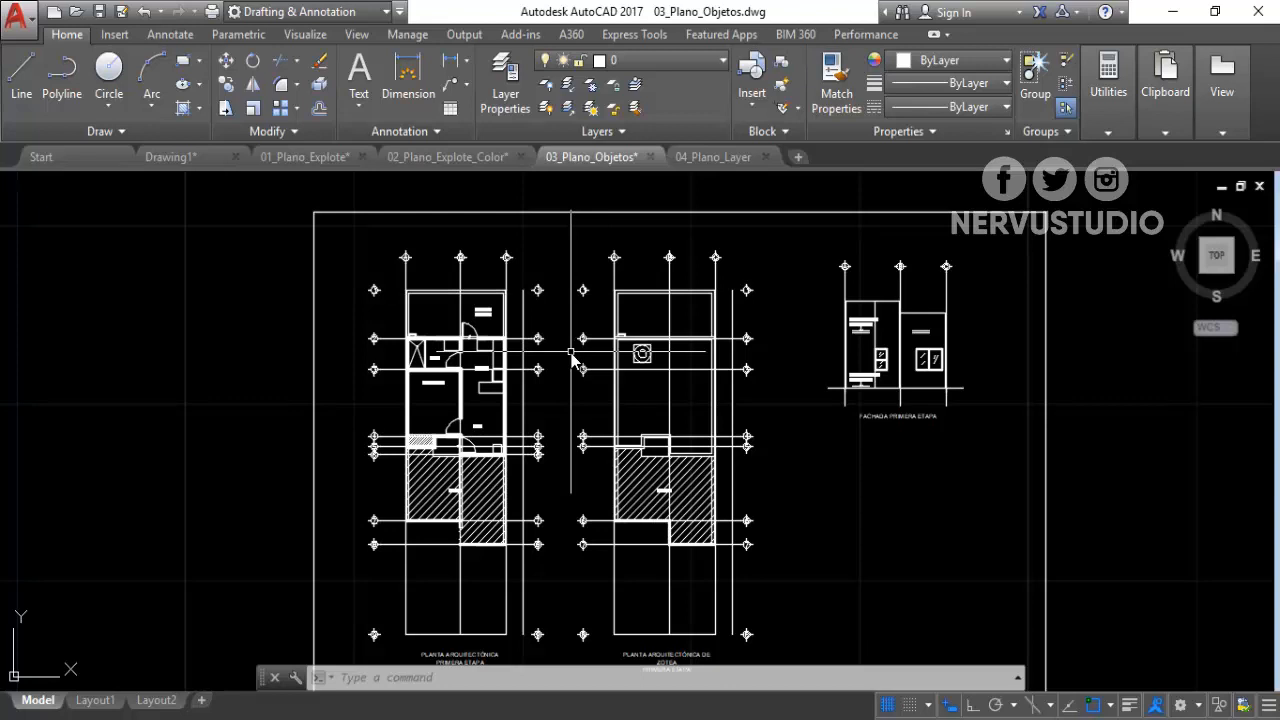
{"action": "middle_click_drag", "start_coordinate": [758, 400], "coordinate": [636, 385]}
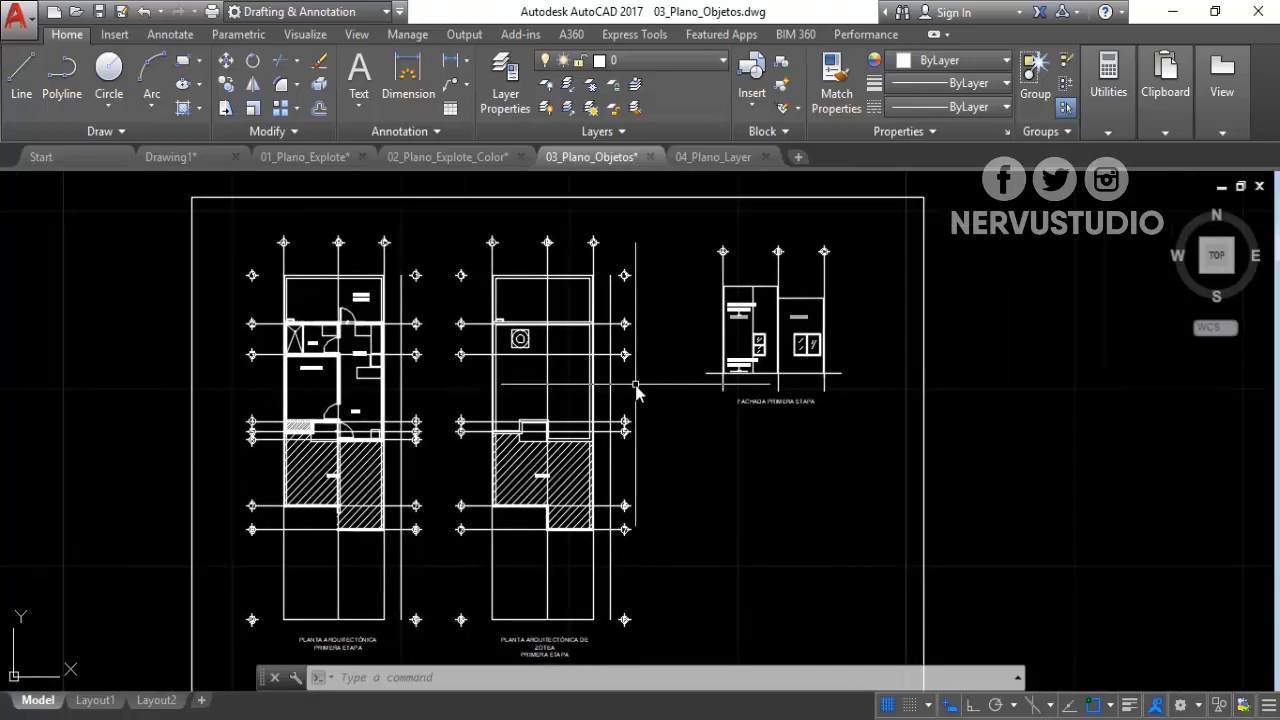
Switch to the 04_Plano_Layer drawing and bring its plans and facade into closer view.
{"action": "left_click", "coordinate": [715, 158]}
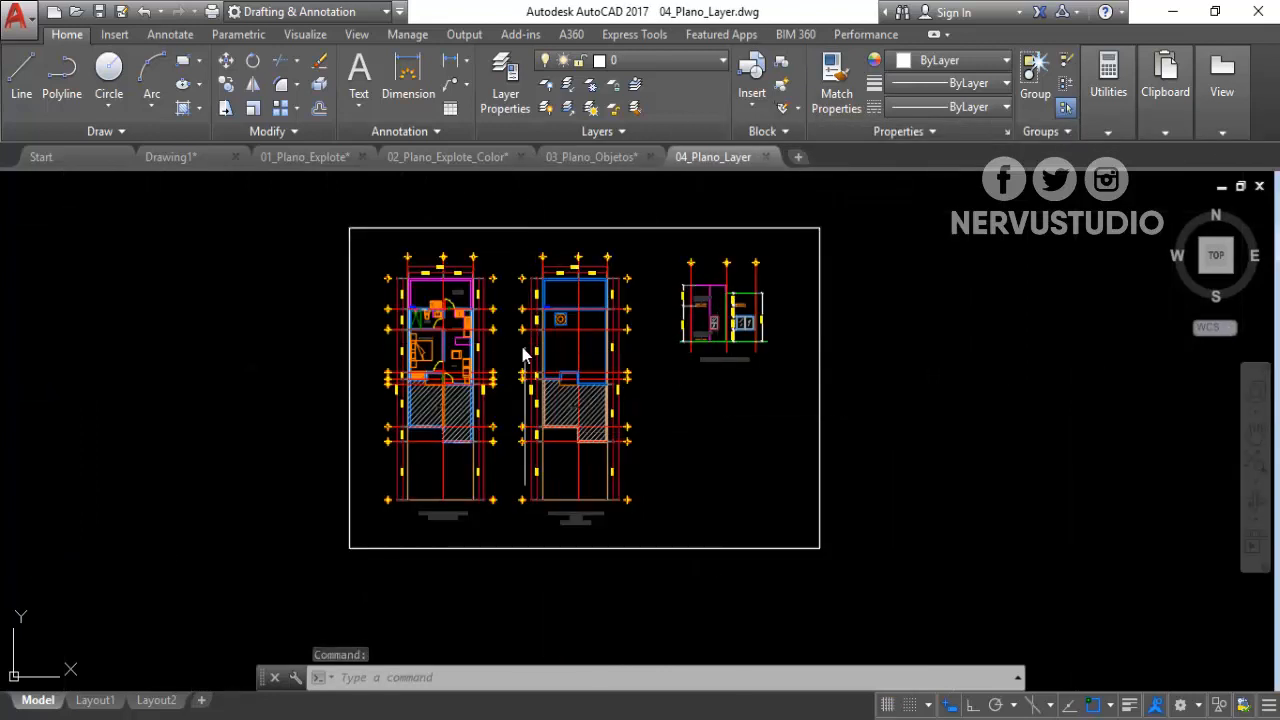
{"action": "scroll", "coordinate": [522, 347], "scroll_direction": "up", "scroll_amount": 2}
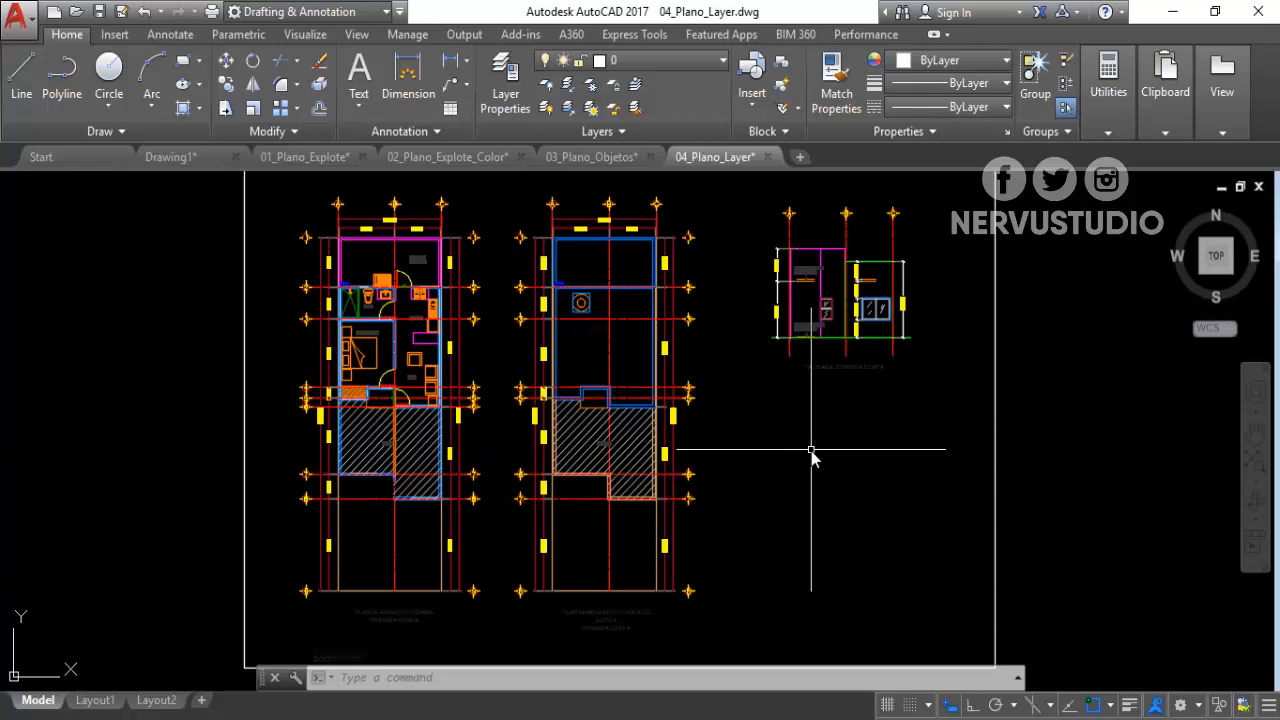
Turn off the layers CIRCULOS EJES, Cotas, Dimenciones, Ejes, HM and Muebles.
{"action": "left_click", "coordinate": [689, 65]}
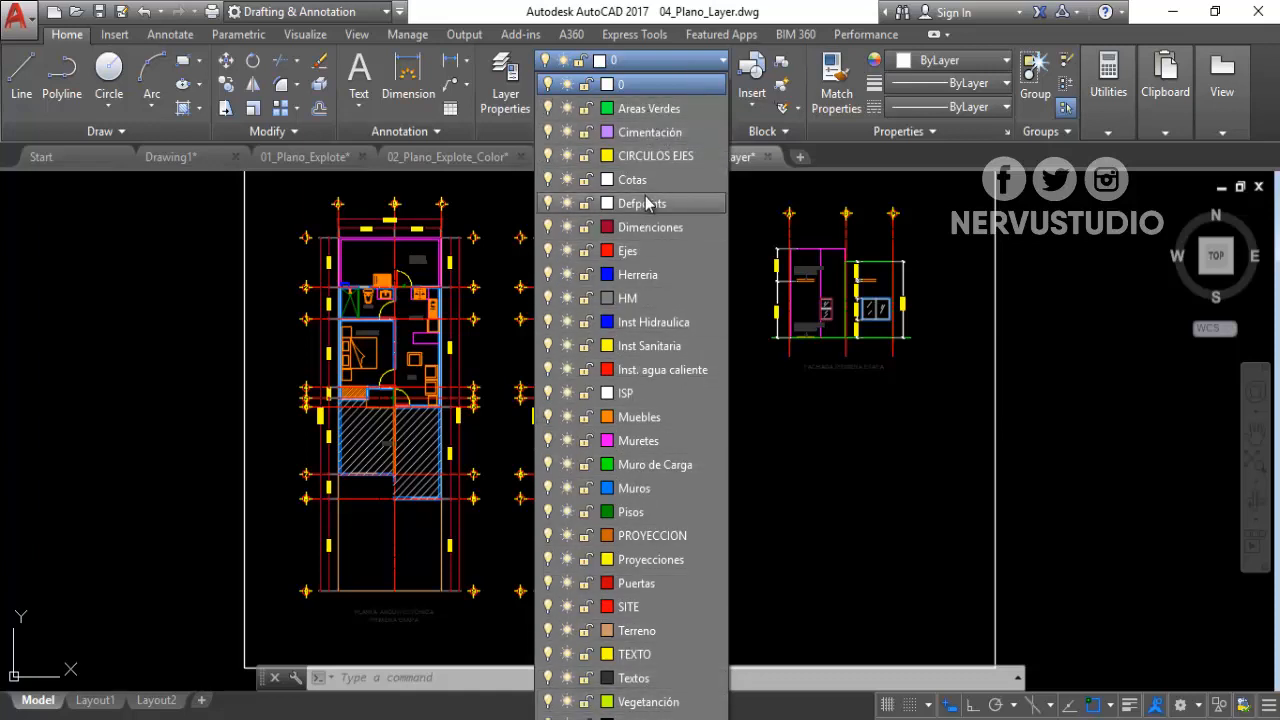
{"action": "left_click", "coordinate": [548, 156]}
{"action": "left_click", "coordinate": [548, 180]}
{"action": "left_click", "coordinate": [548, 227]}
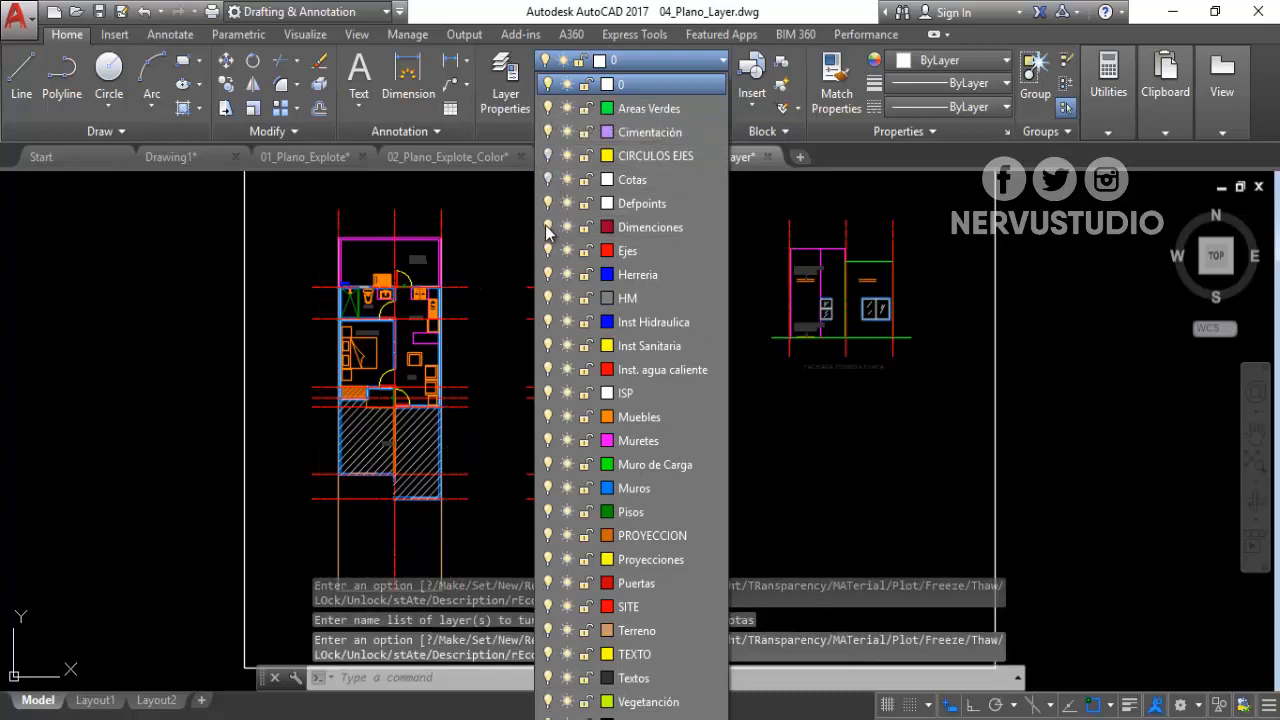
{"action": "left_click", "coordinate": [547, 251]}
{"action": "left_click", "coordinate": [548, 298]}
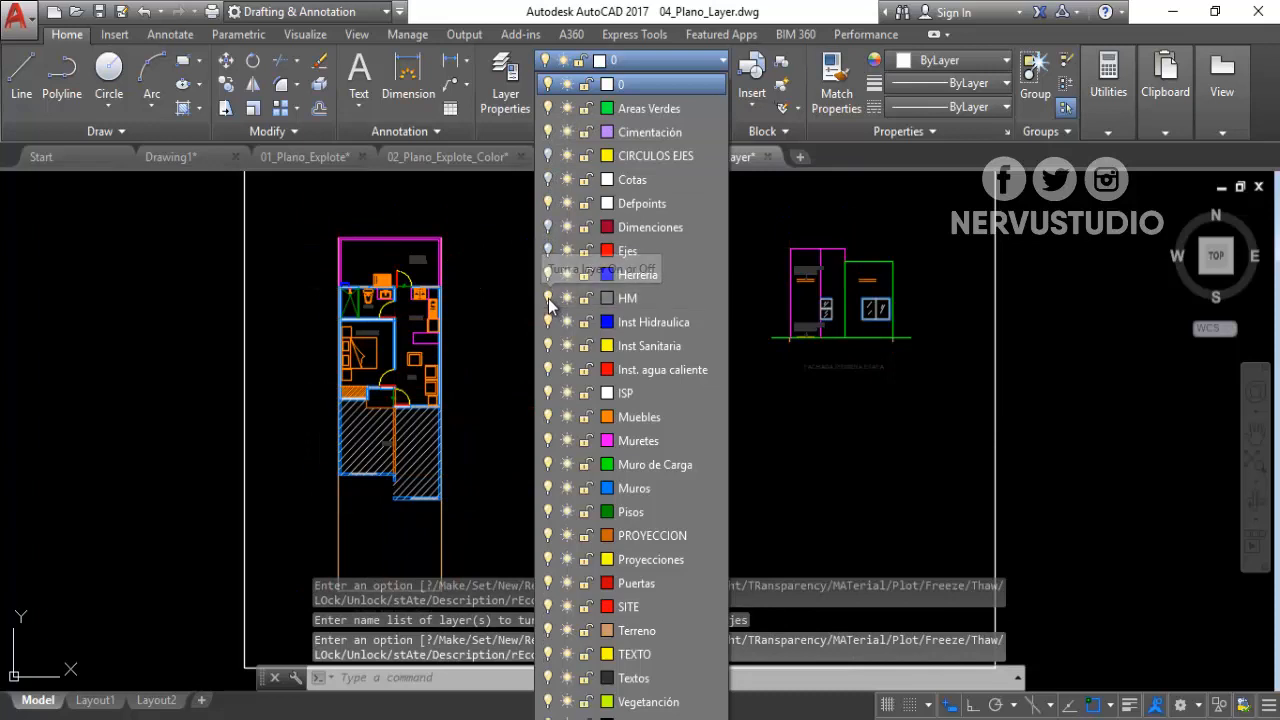
{"action": "left_click", "coordinate": [548, 418]}
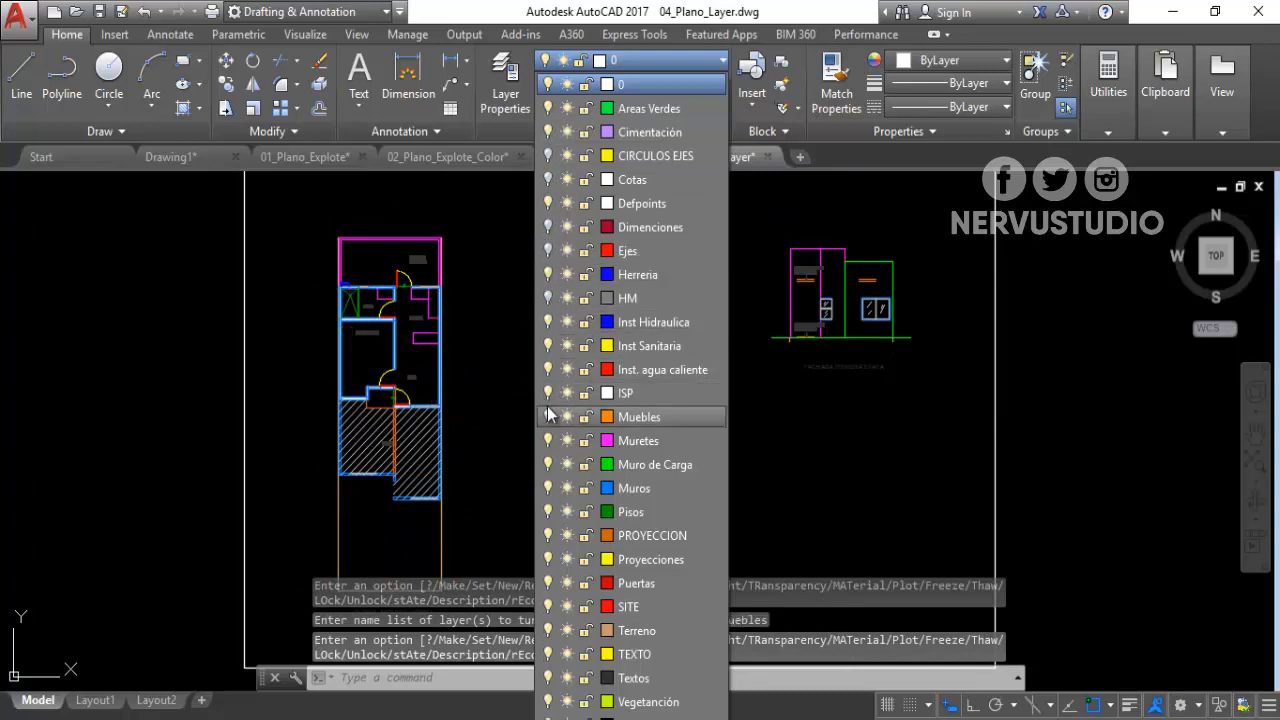
Turn off the layers TEXTO, Ventanas, Textos, Proyecciones, PROYECCION and Puertas, leaving mainly the wall outlines.
{"action": "left_click", "coordinate": [548, 655]}
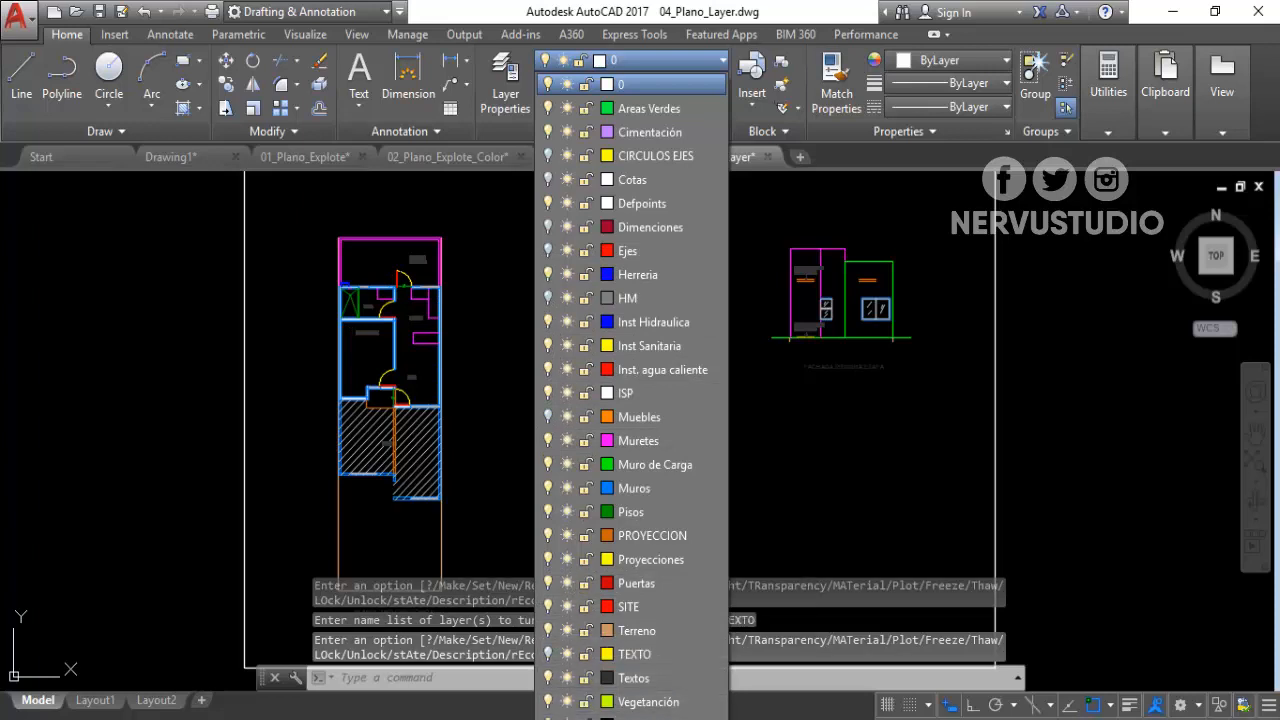
{"action": "left_click", "coordinate": [549, 716]}
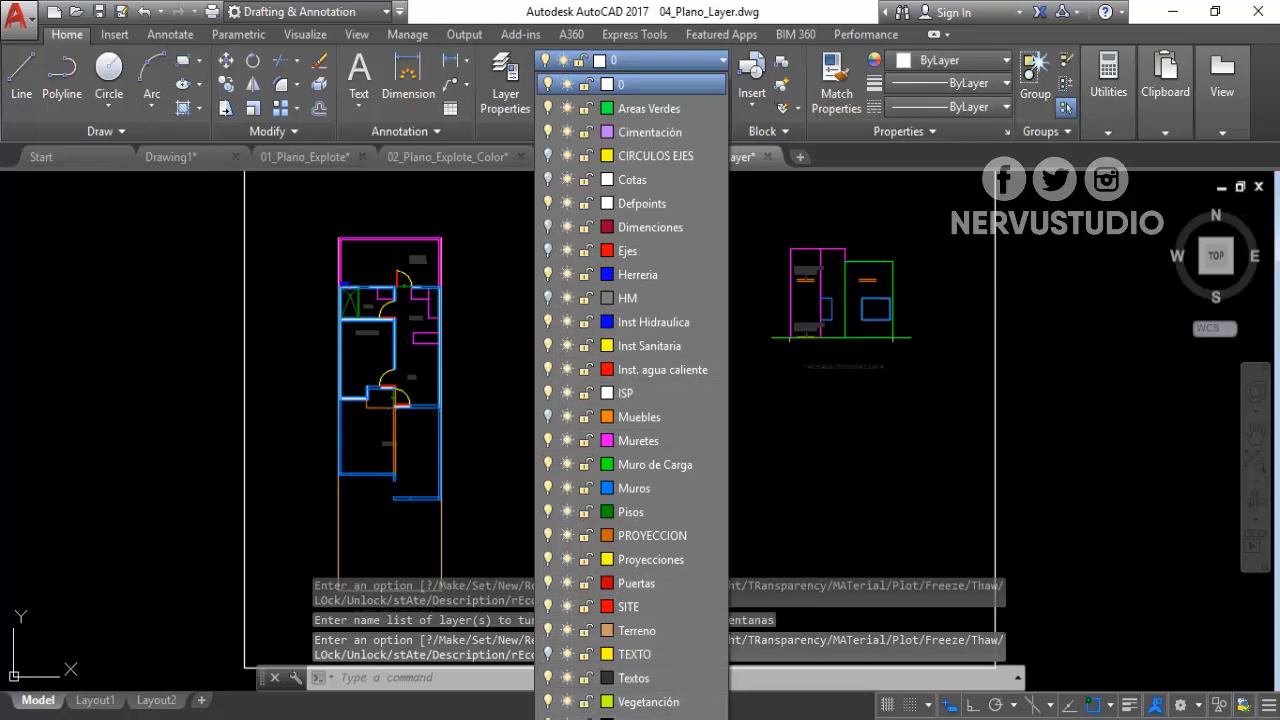
{"action": "left_click", "coordinate": [548, 678]}
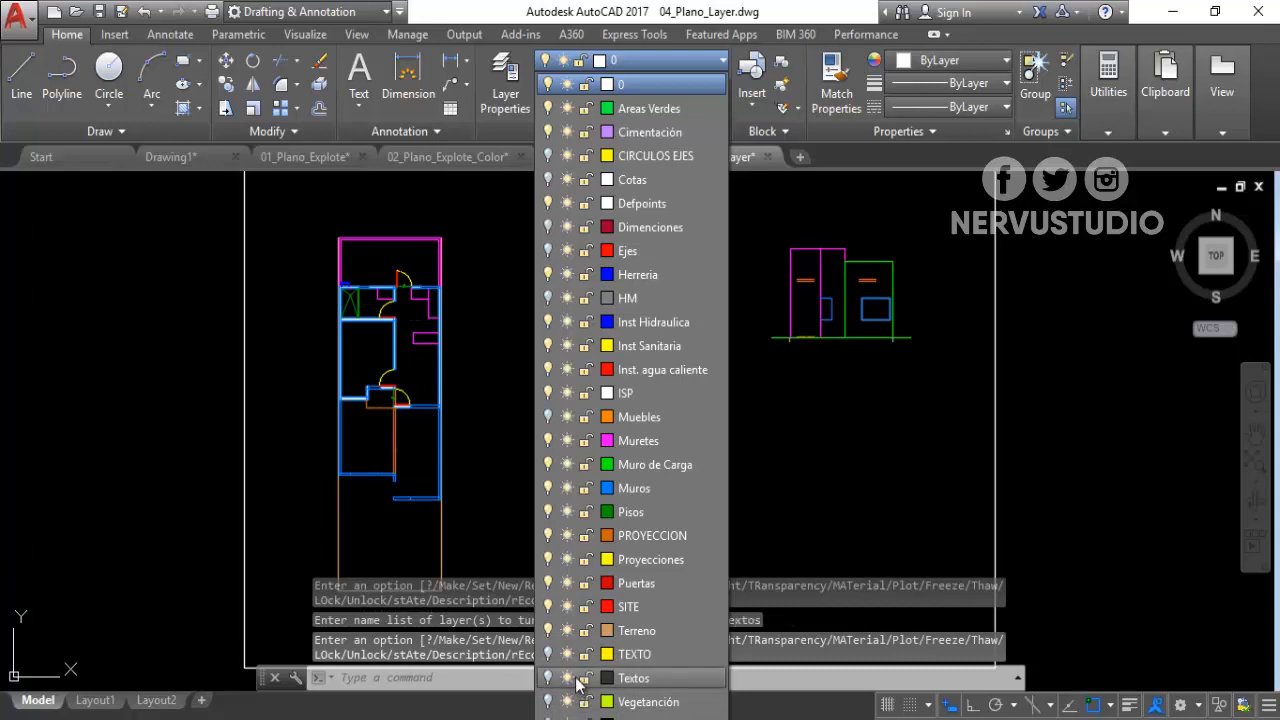
{"action": "left_click", "coordinate": [548, 559]}
{"action": "left_click", "coordinate": [548, 536]}
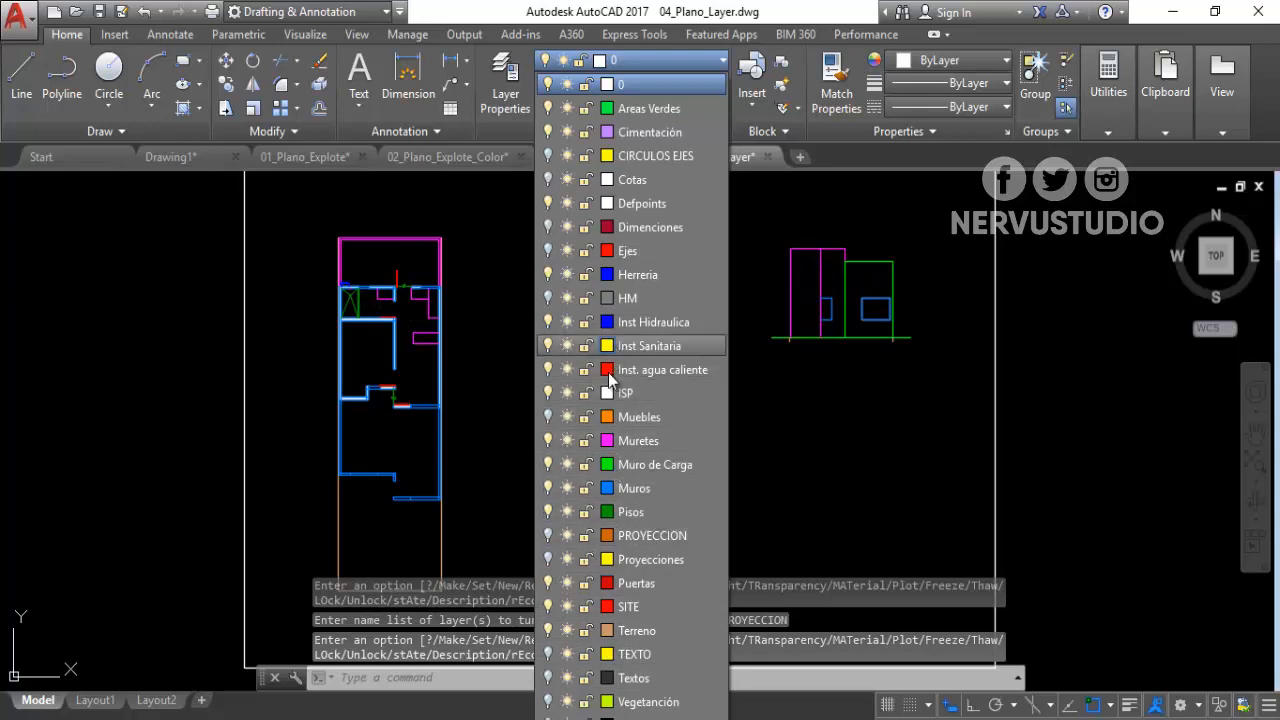
{"action": "left_click", "coordinate": [548, 583]}
{"action": "left_click", "coordinate": [506, 445]}
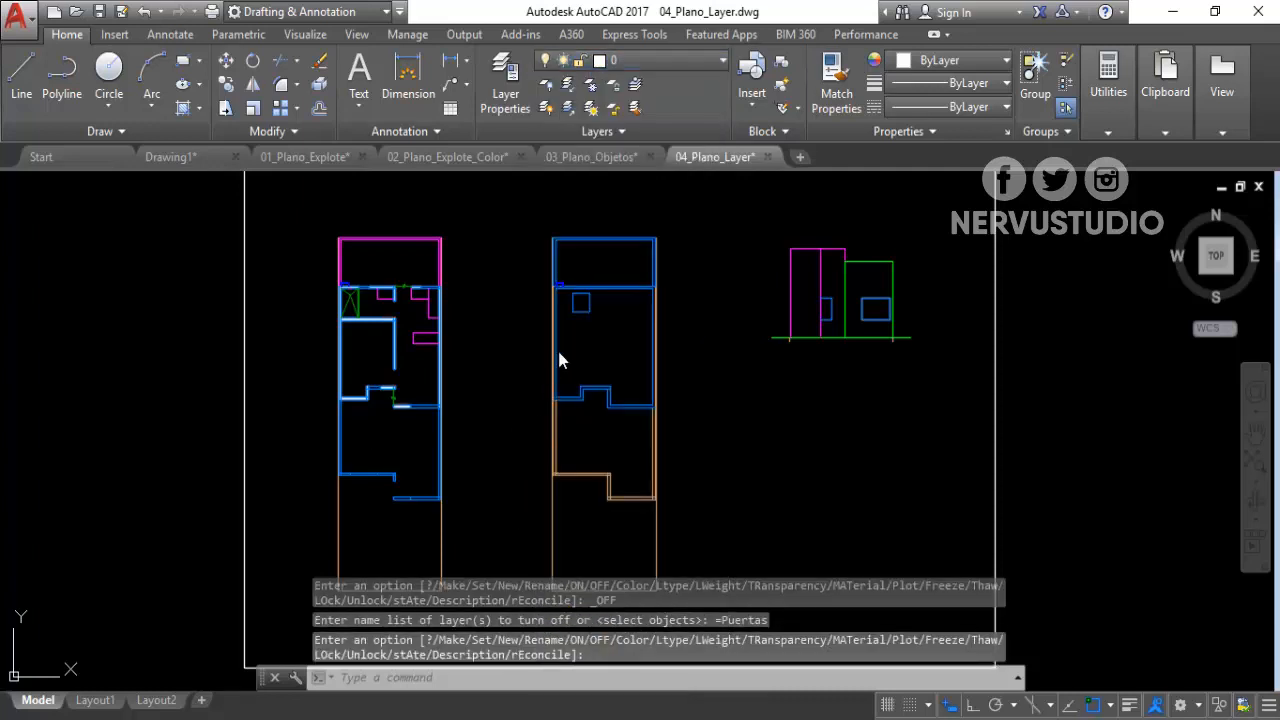
Start an object selection filter for the plan's wall fills and add a Hatch criterion to the filter list.
{"action": "scroll", "coordinate": [355, 385], "scroll_direction": "up", "scroll_amount": 4}
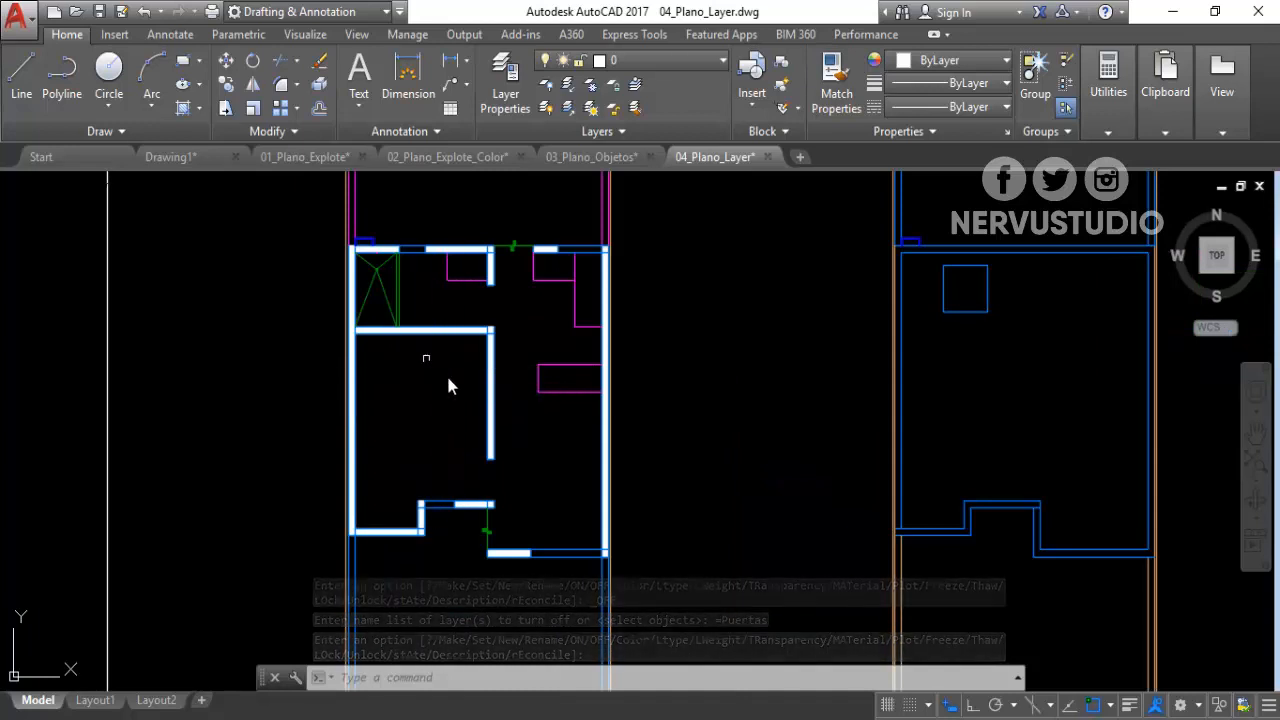
{"action": "scroll", "coordinate": [508, 562], "scroll_direction": "up", "scroll_amount": 4}
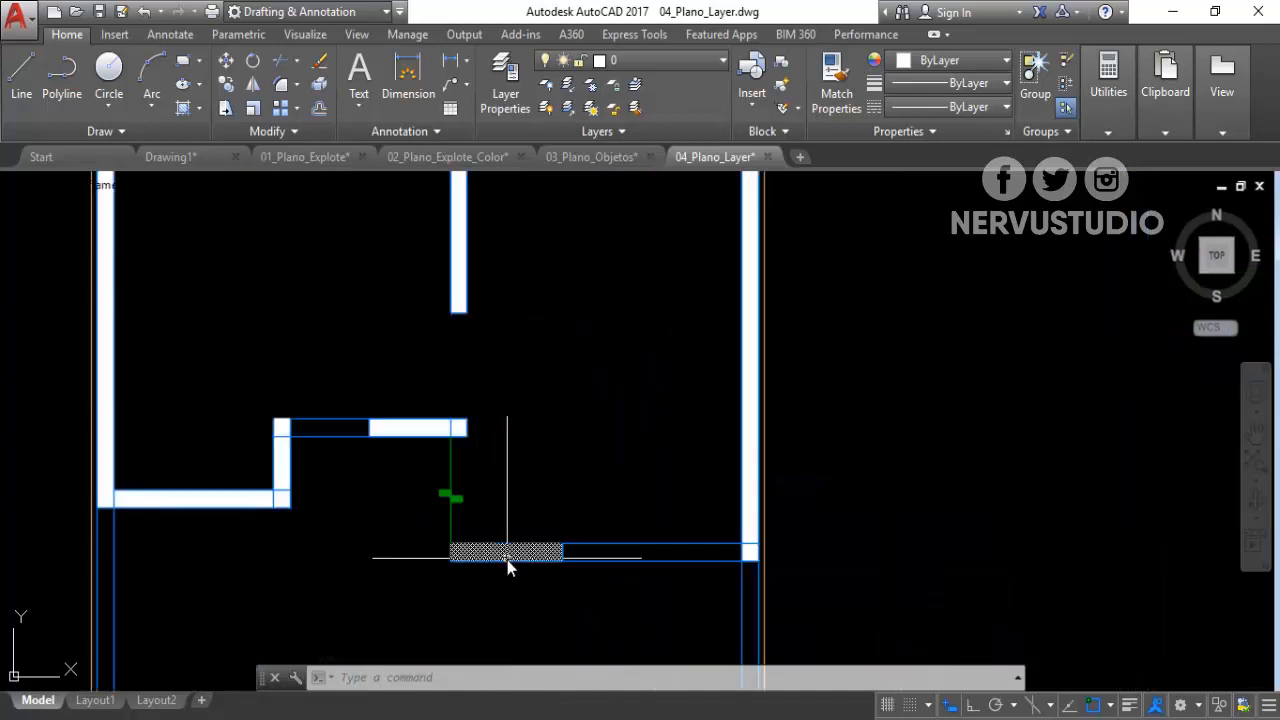
{"action": "scroll", "coordinate": [503, 560], "scroll_direction": "down", "scroll_amount": 5}
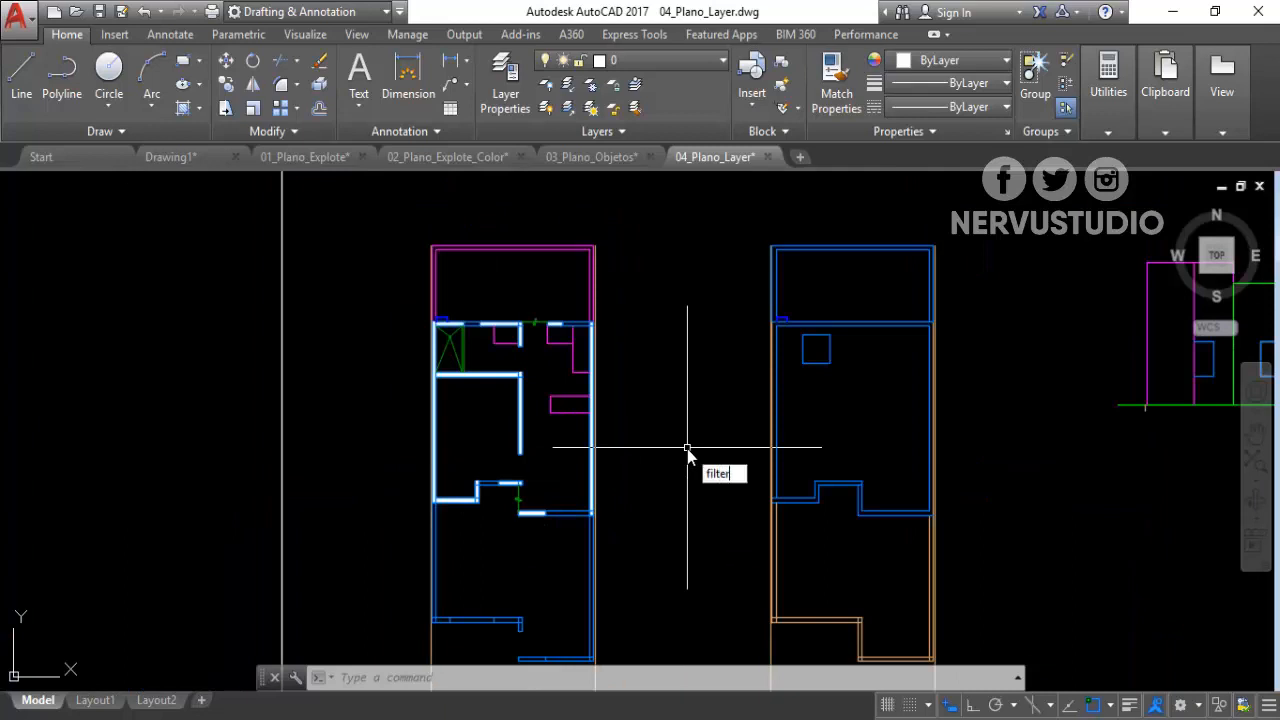
{"action": "key", "text": "Return"}
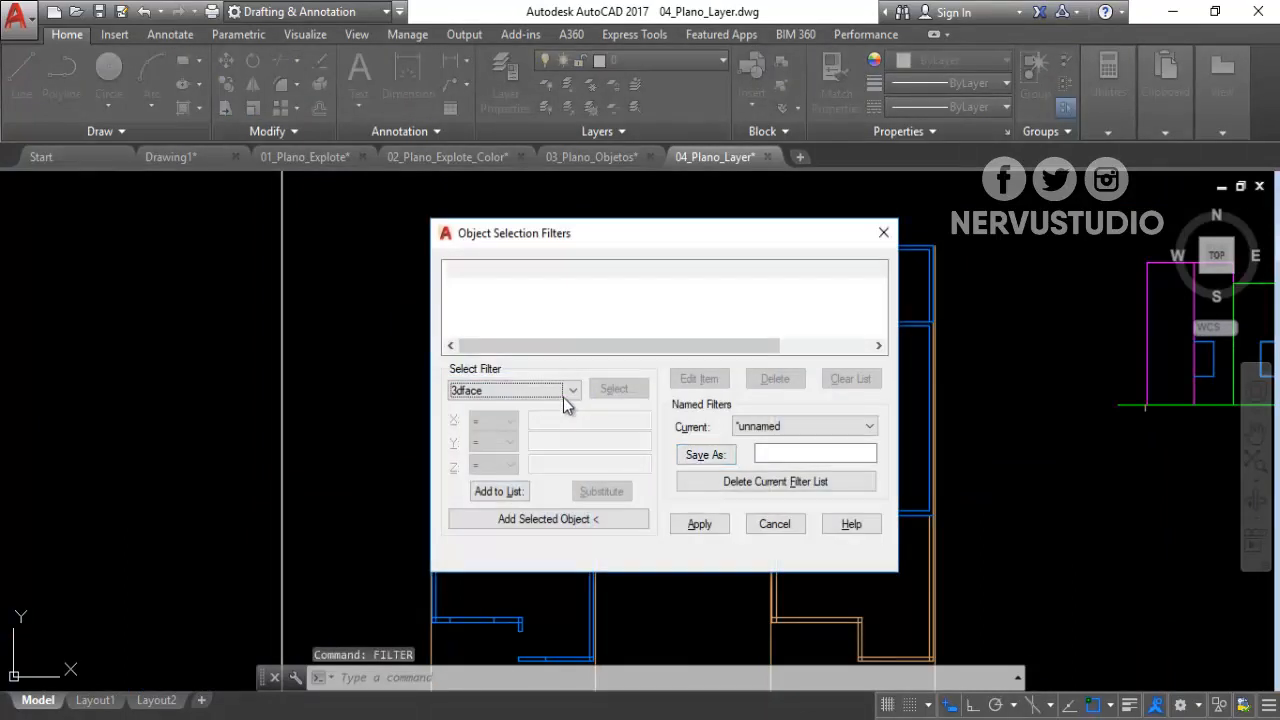
{"action": "left_click", "coordinate": [564, 392]}
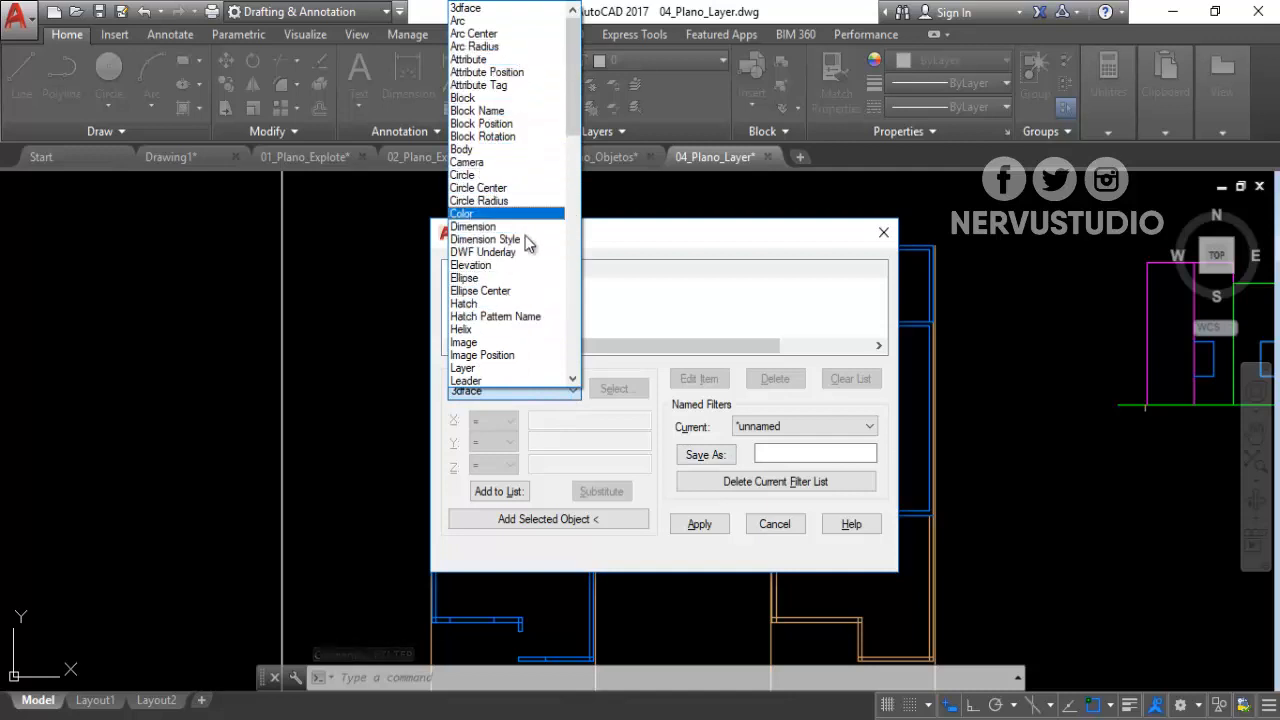
{"action": "left_click", "coordinate": [480, 303]}
{"action": "left_click", "coordinate": [516, 492]}
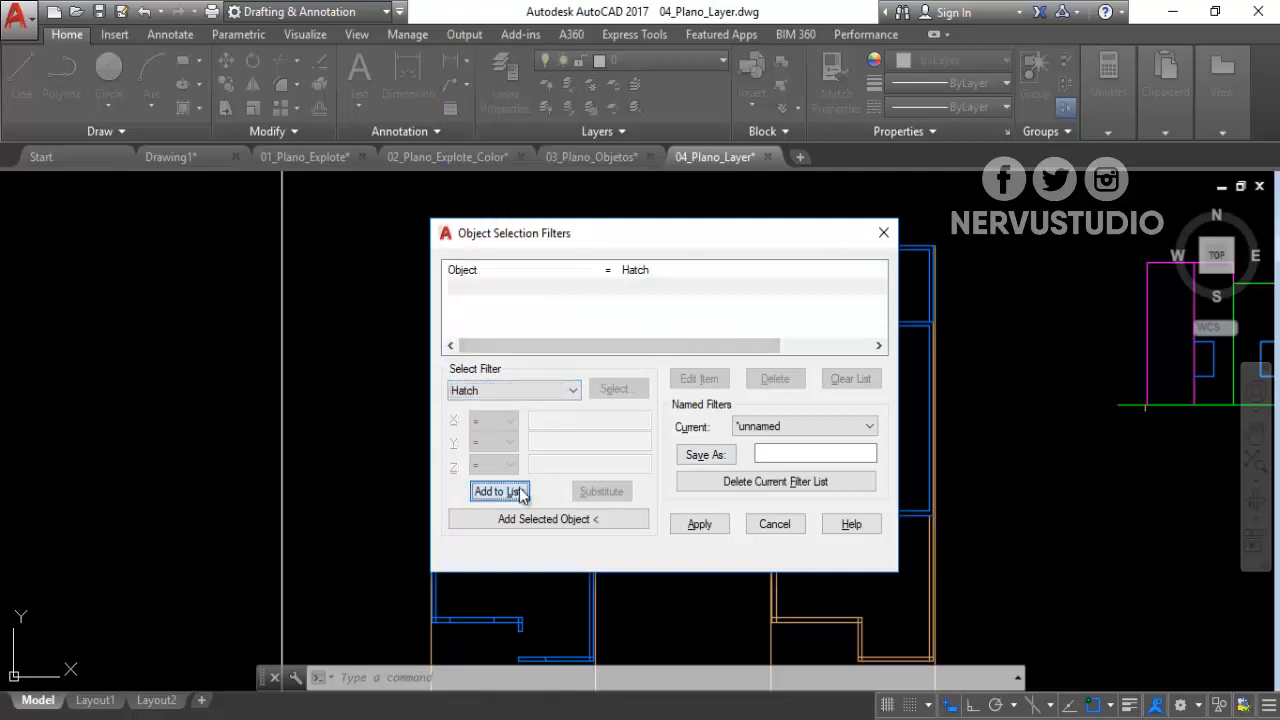
Apply the Hatch filter to the whole drawing and erase all the selected wall hatches.
{"action": "left_click", "coordinate": [697, 525]}
{"action": "scroll", "coordinate": [572, 410], "scroll_direction": "down", "scroll_amount": 3}
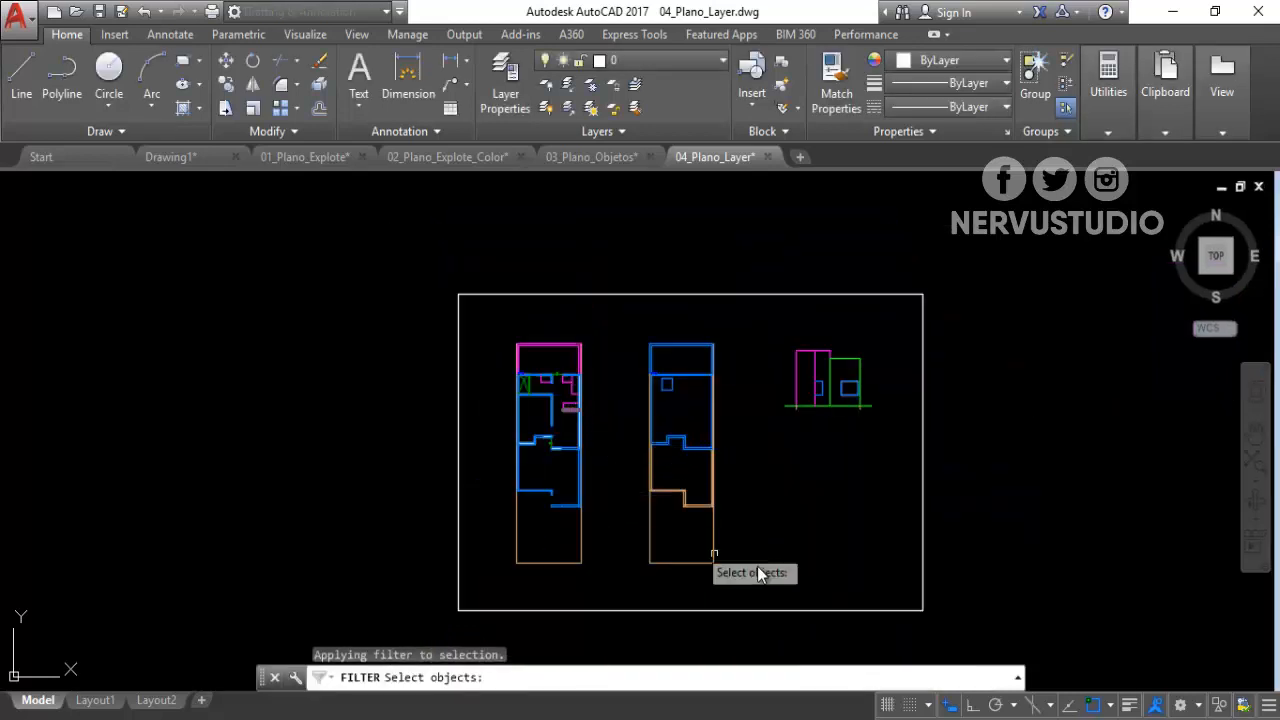
{"action": "left_click", "coordinate": [991, 636]}
{"action": "left_click", "coordinate": [300, 200]}
{"action": "key", "text": "Return"}
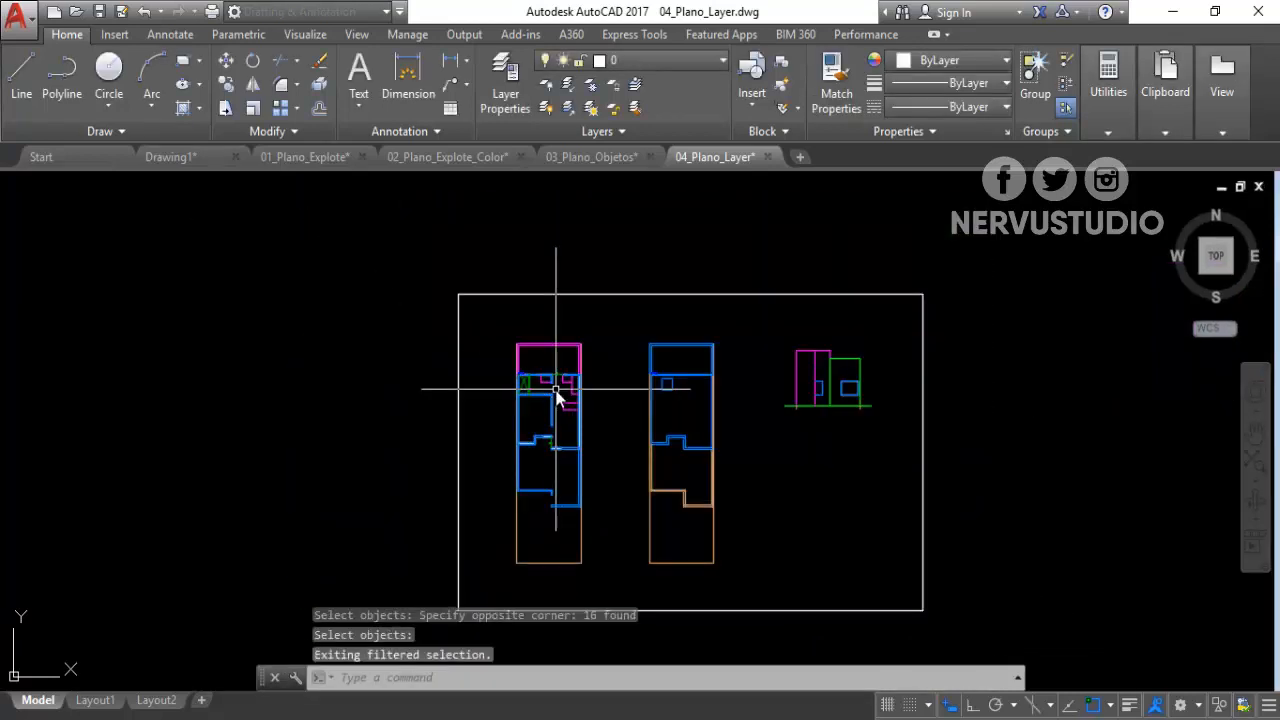
{"action": "type", "text": "E"}
{"action": "key", "text": "Return"}
{"action": "scroll", "coordinate": [543, 430], "scroll_direction": "up", "scroll_amount": 4}
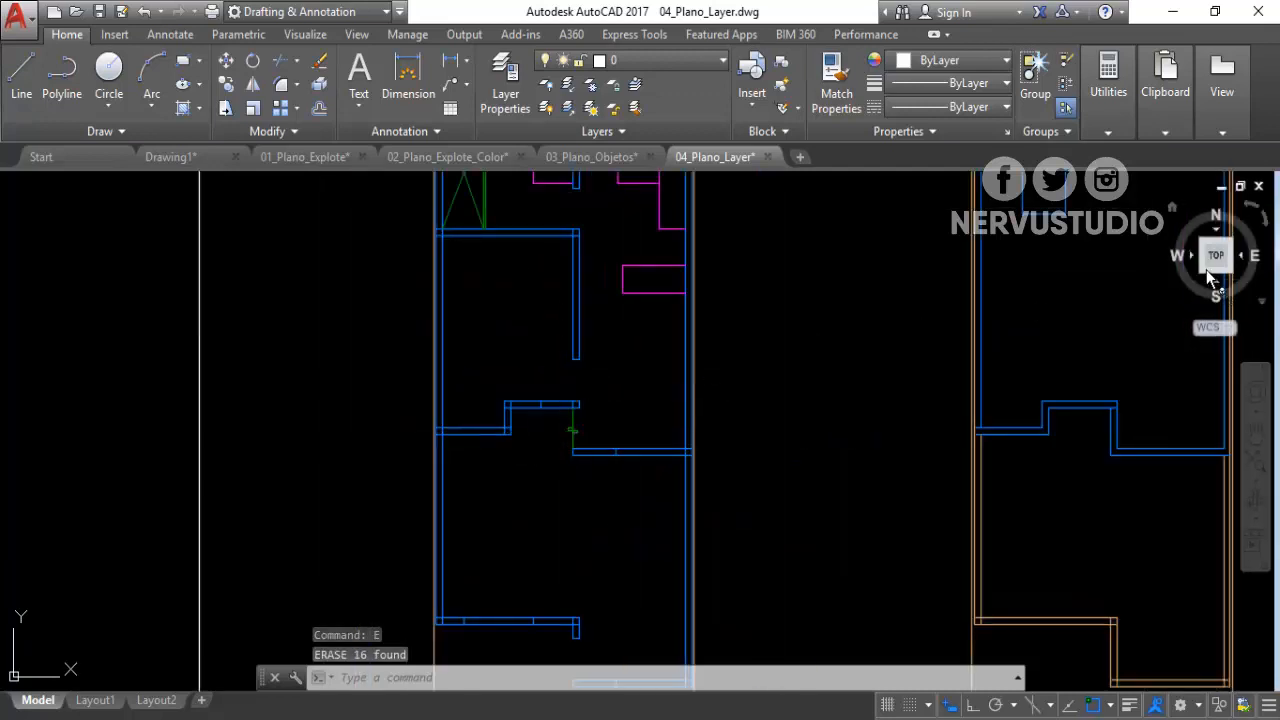
In a 3D view, create polyline boundaries inside the wall segments on both sides of the front opening of the first plan.
{"action": "scroll", "coordinate": [852, 381], "scroll_direction": "down", "scroll_amount": 5}
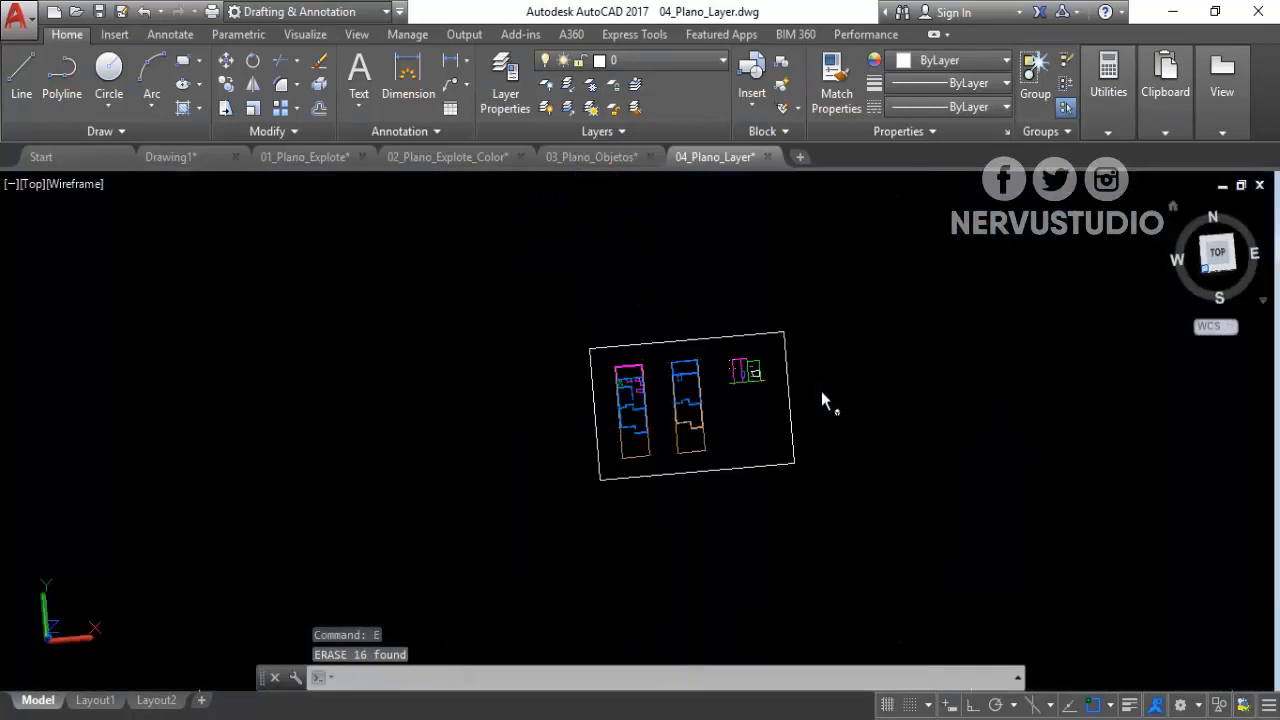
{"action": "middle_click_drag", "start_coordinate": [821, 391], "coordinate": [679, 317], "text": "shift"}
{"action": "scroll", "coordinate": [630, 213], "scroll_direction": "up", "scroll_amount": 3}
{"action": "scroll", "coordinate": [630, 213], "scroll_direction": "up", "scroll_amount": 10}
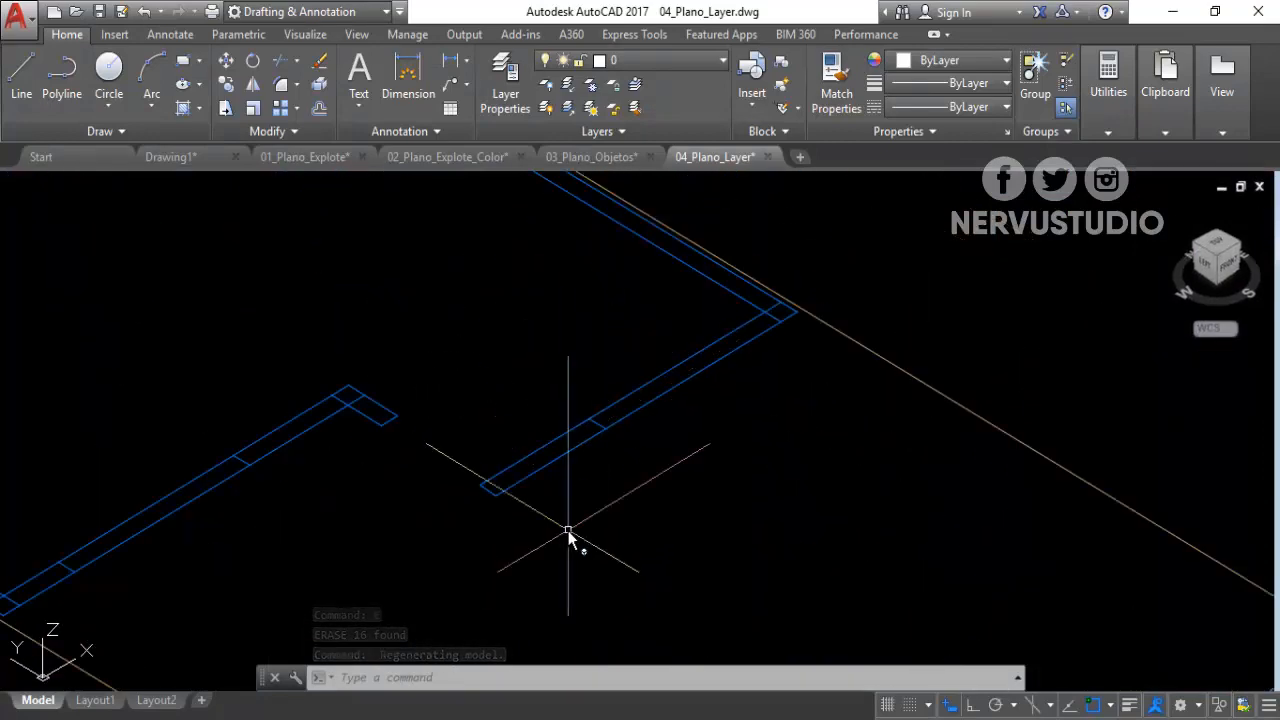
{"action": "type", "text": "BO"}
{"action": "key", "text": "Return"}
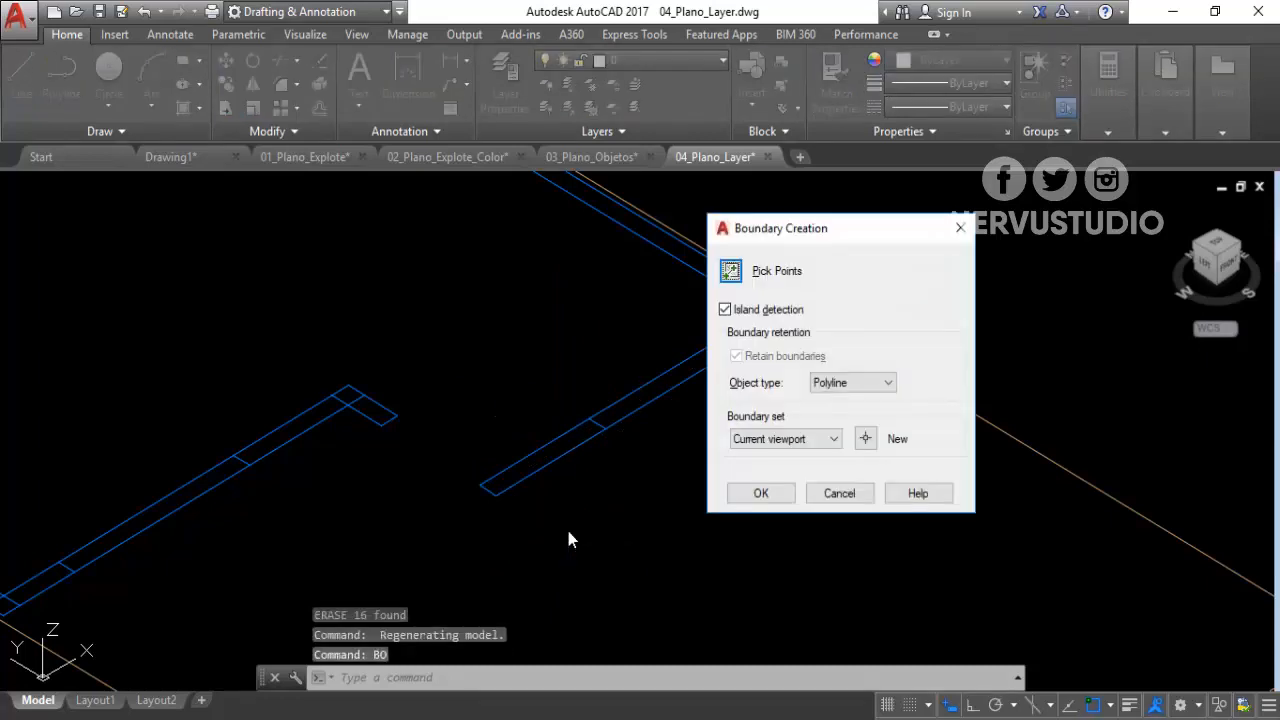
{"action": "key", "text": "Return"}
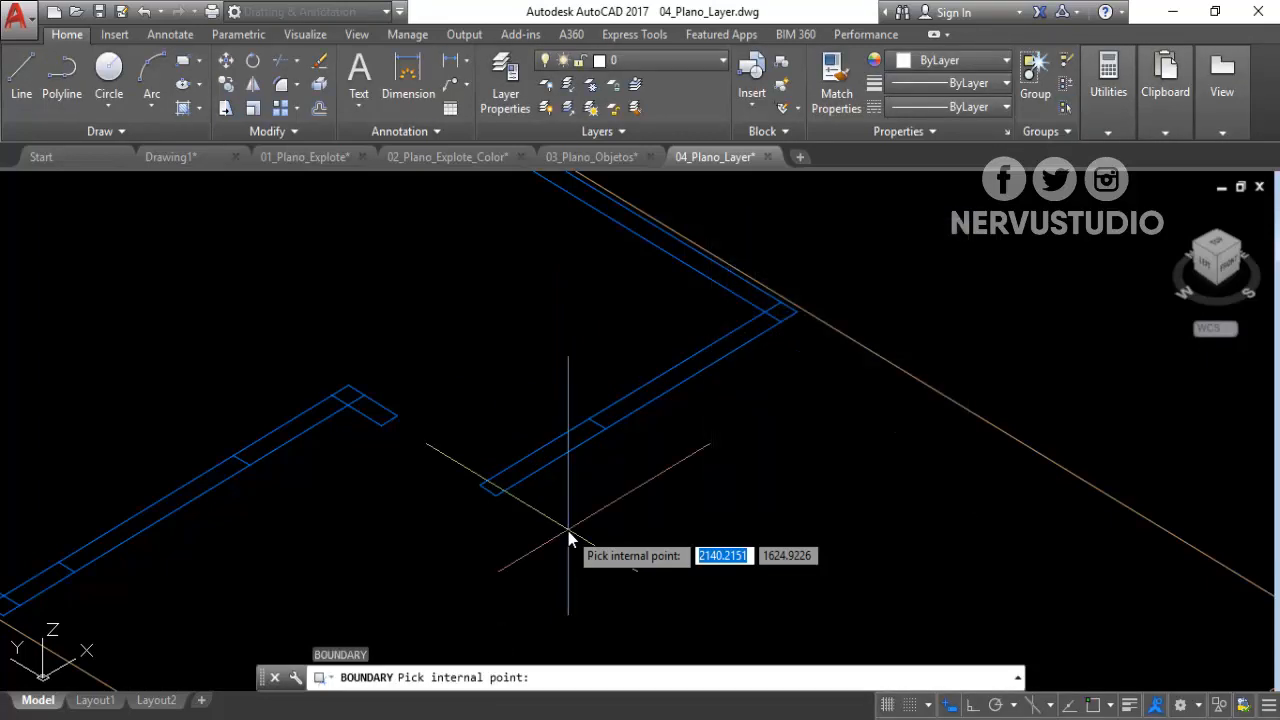
{"action": "left_click", "coordinate": [555, 449]}
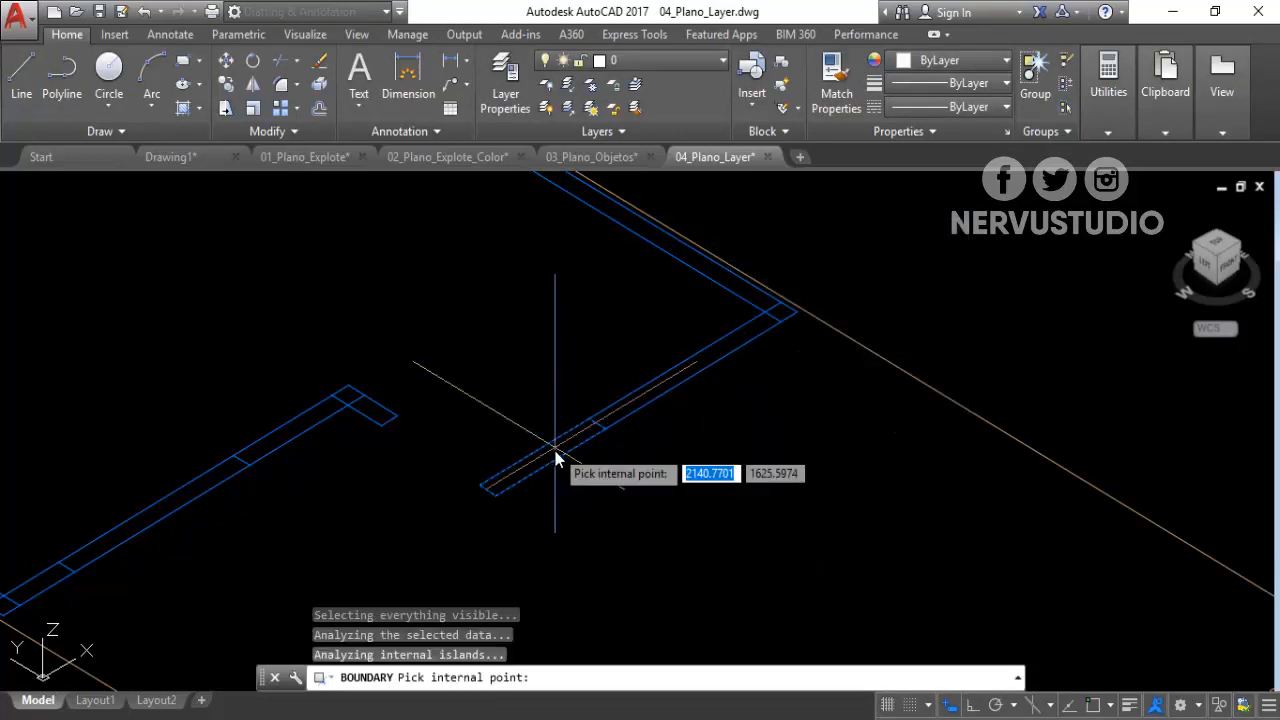
{"action": "left_click", "coordinate": [367, 430]}
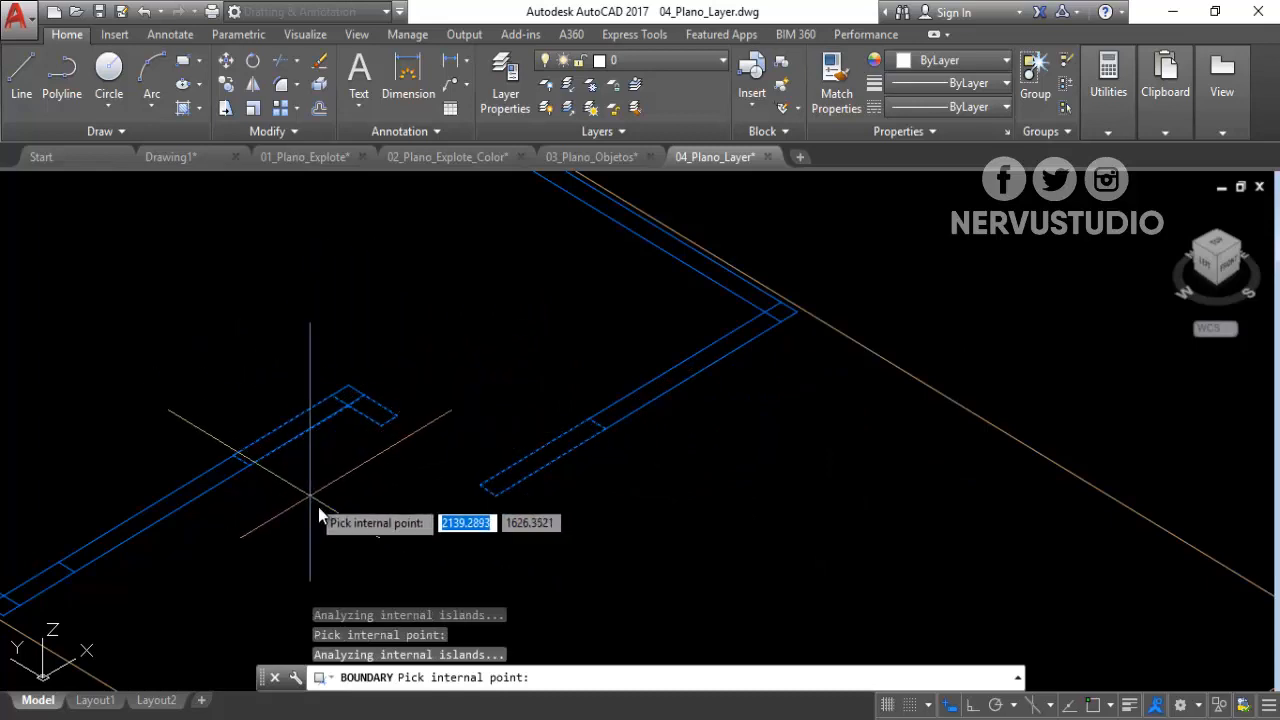
{"action": "key", "text": "Return"}
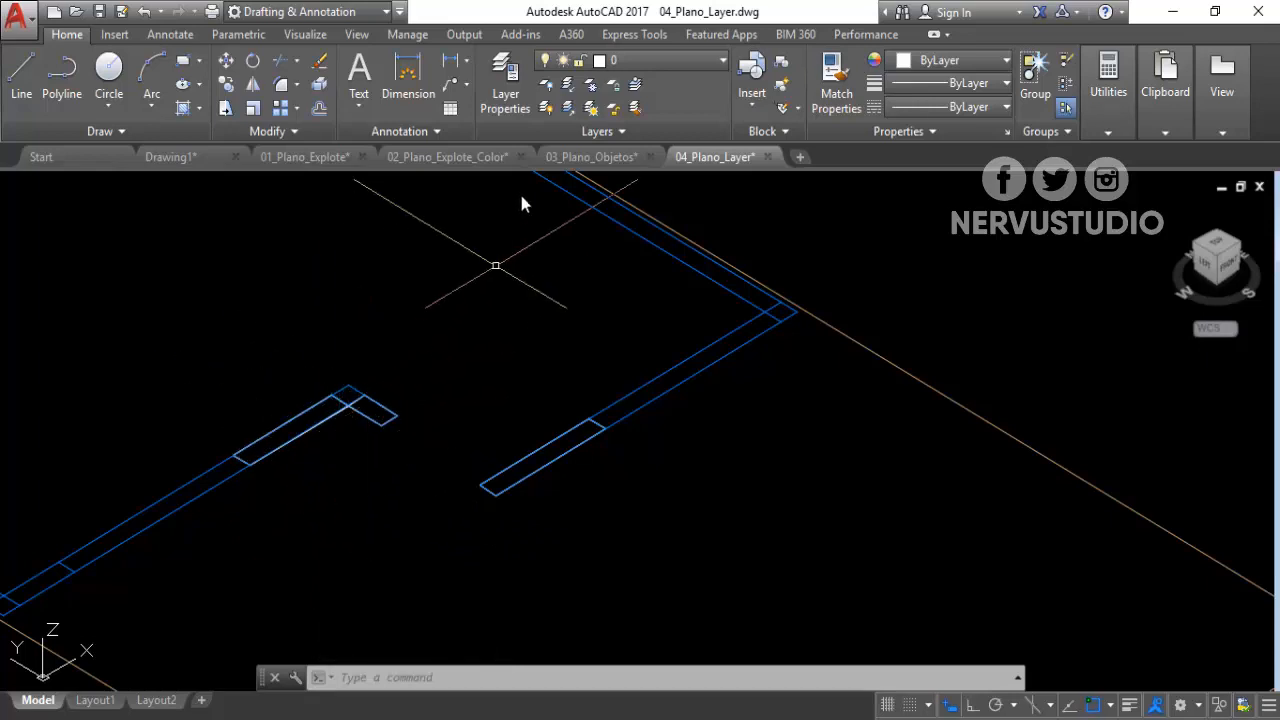
Extrude the three wall boundary polylines at the front opening to a height of 3.
{"action": "left_click", "coordinate": [324, 422]}
{"action": "left_click", "coordinate": [371, 424]}
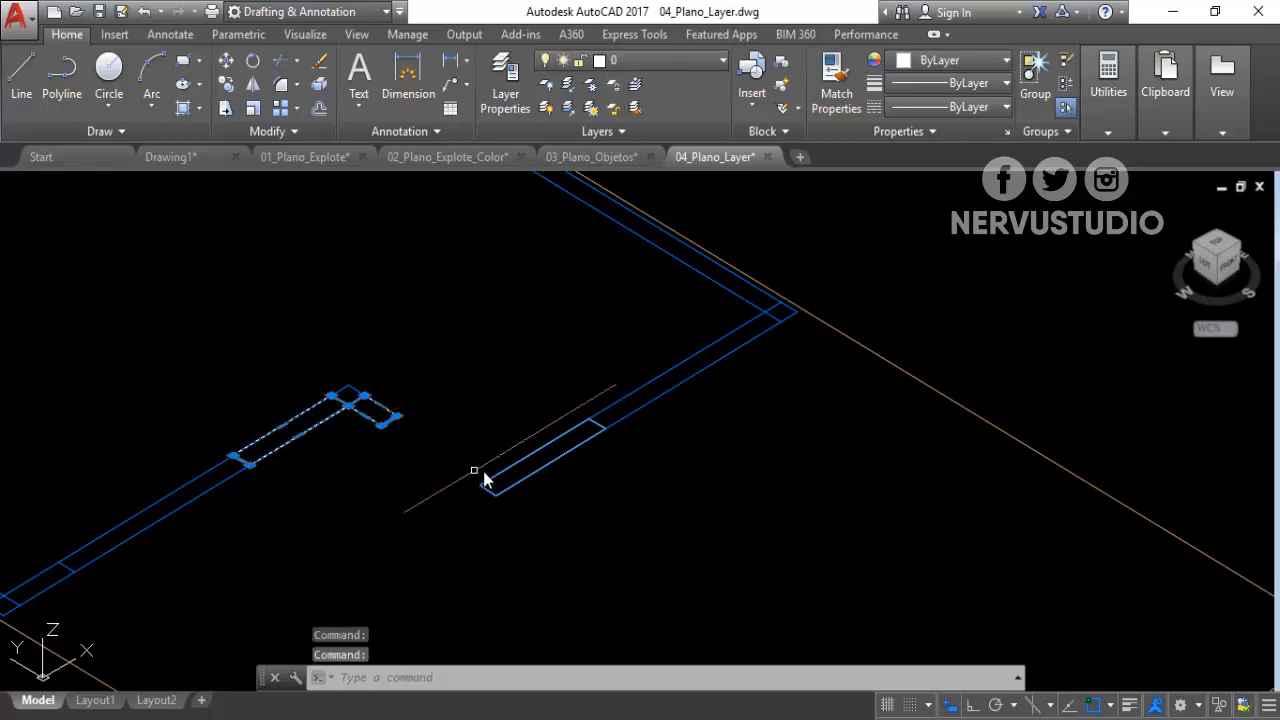
{"action": "left_click", "coordinate": [508, 478]}
{"action": "type", "text": "ext"}
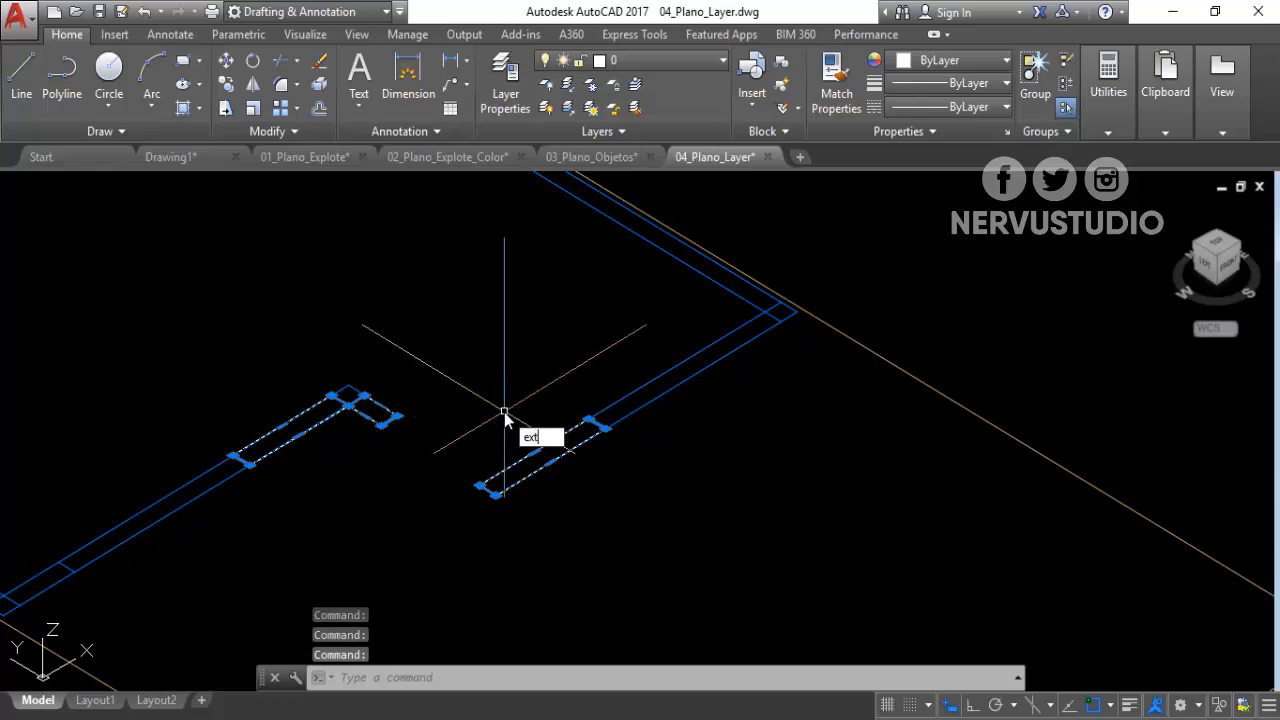
{"action": "key", "text": "Return"}
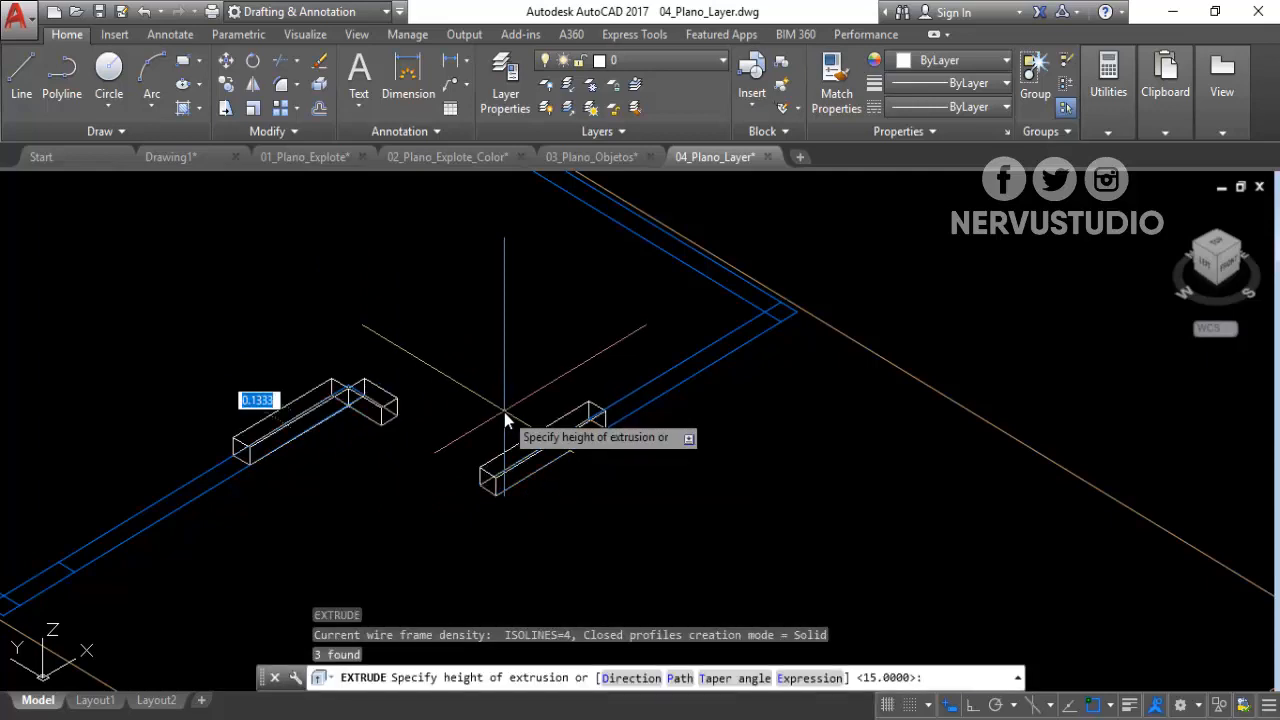
{"action": "type", "text": "3"}
{"action": "key", "text": "Return"}
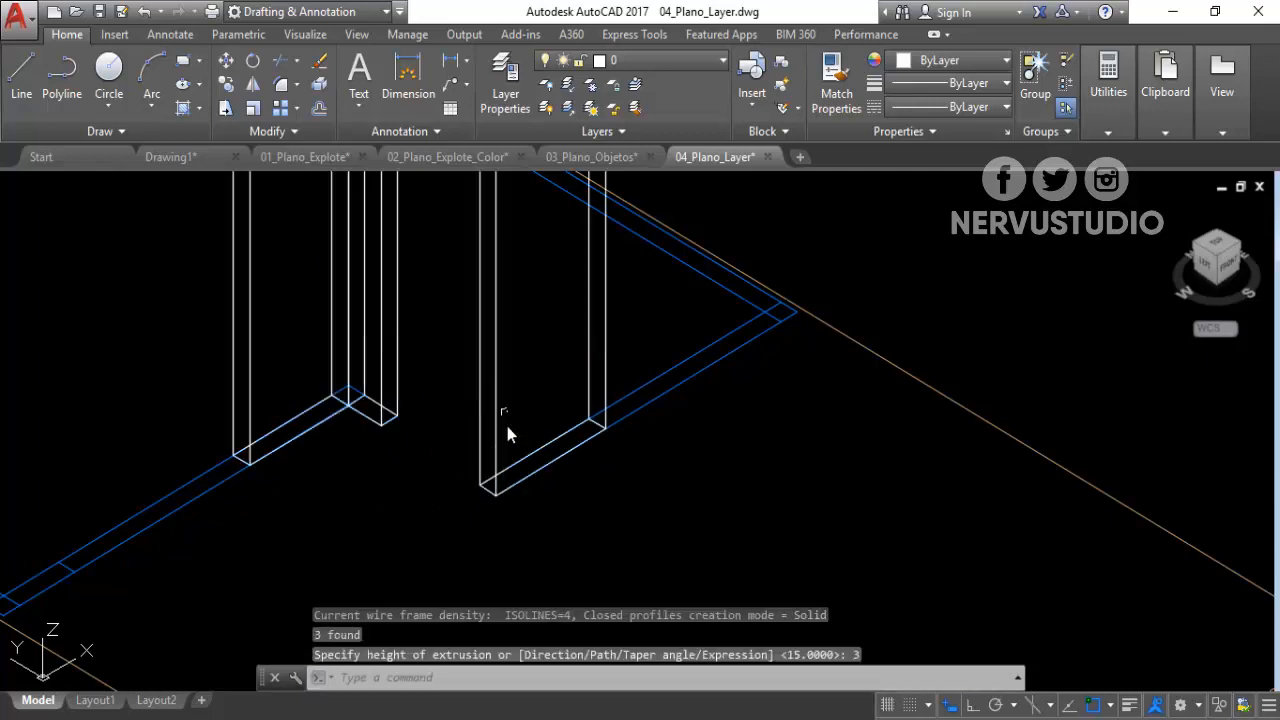
Stretch the base edge of the short extruded wall by 0.15 to fill the gap at the wall's outer corner.
{"action": "scroll", "coordinate": [505, 410], "scroll_direction": "down", "scroll_amount": 2}
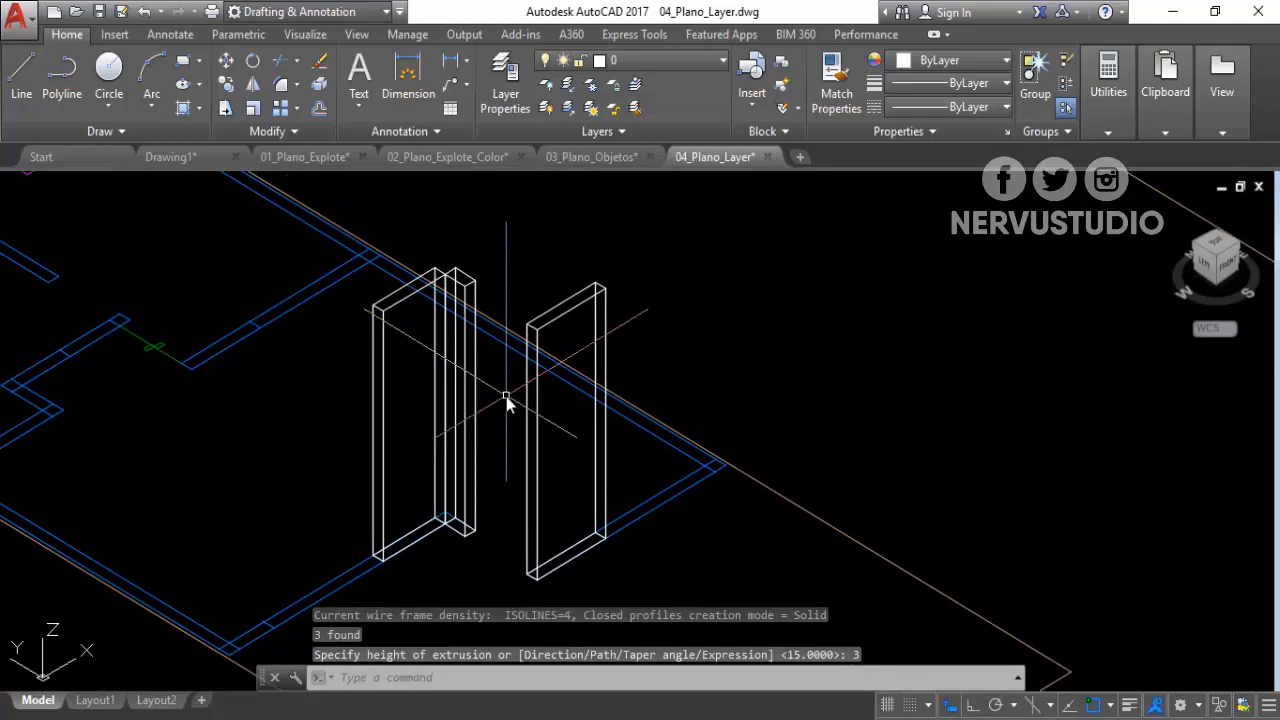
{"action": "middle_click_drag", "start_coordinate": [563, 431], "coordinate": [169, 403], "text": "shift"}
{"action": "scroll", "coordinate": [575, 420], "scroll_direction": "up", "scroll_amount": 4}
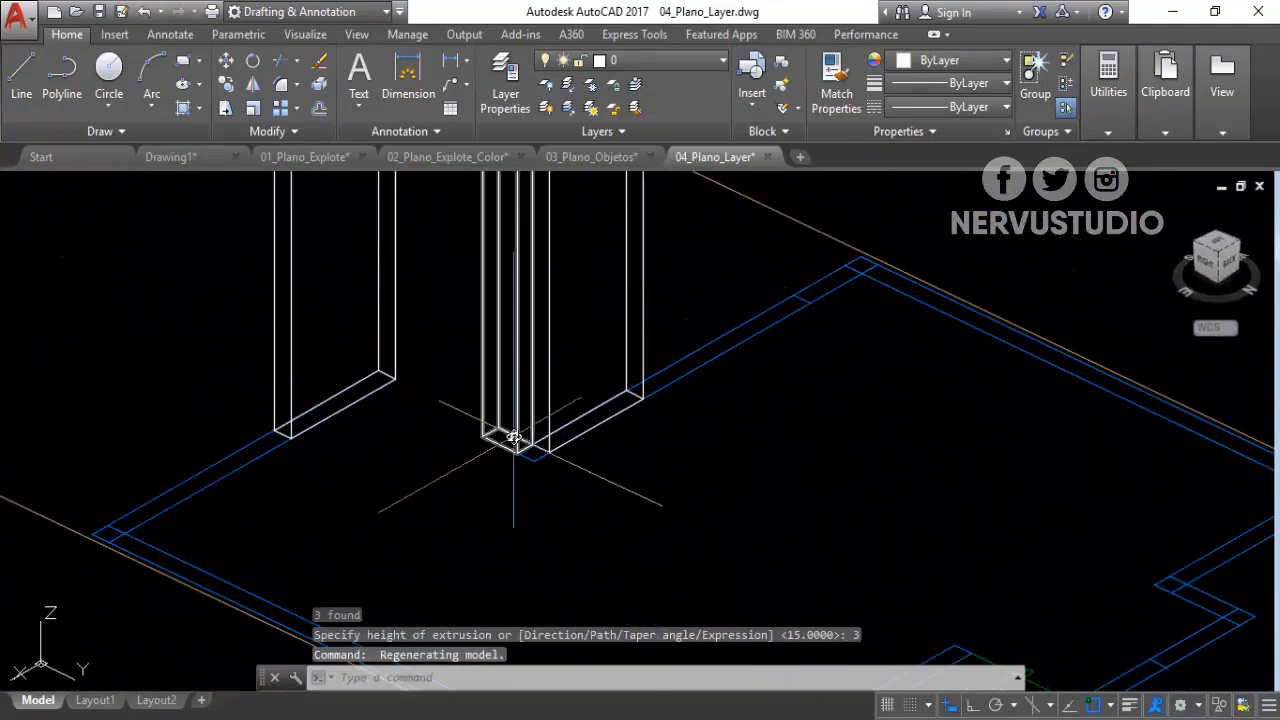
{"action": "left_click", "coordinate": [512, 438]}
{"action": "scroll", "coordinate": [525, 440], "scroll_direction": "up", "scroll_amount": 2}
{"action": "scroll", "coordinate": [526, 480], "scroll_direction": "up", "scroll_amount": 1}
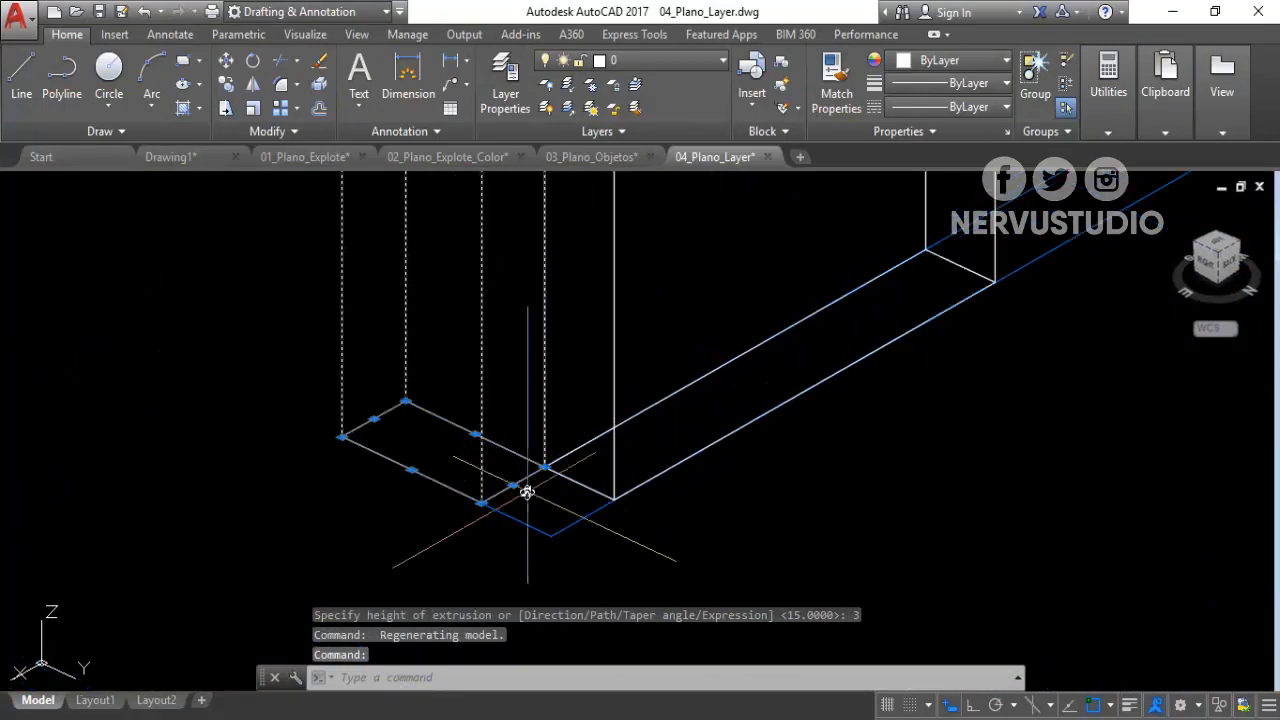
{"action": "left_click", "coordinate": [513, 486]}
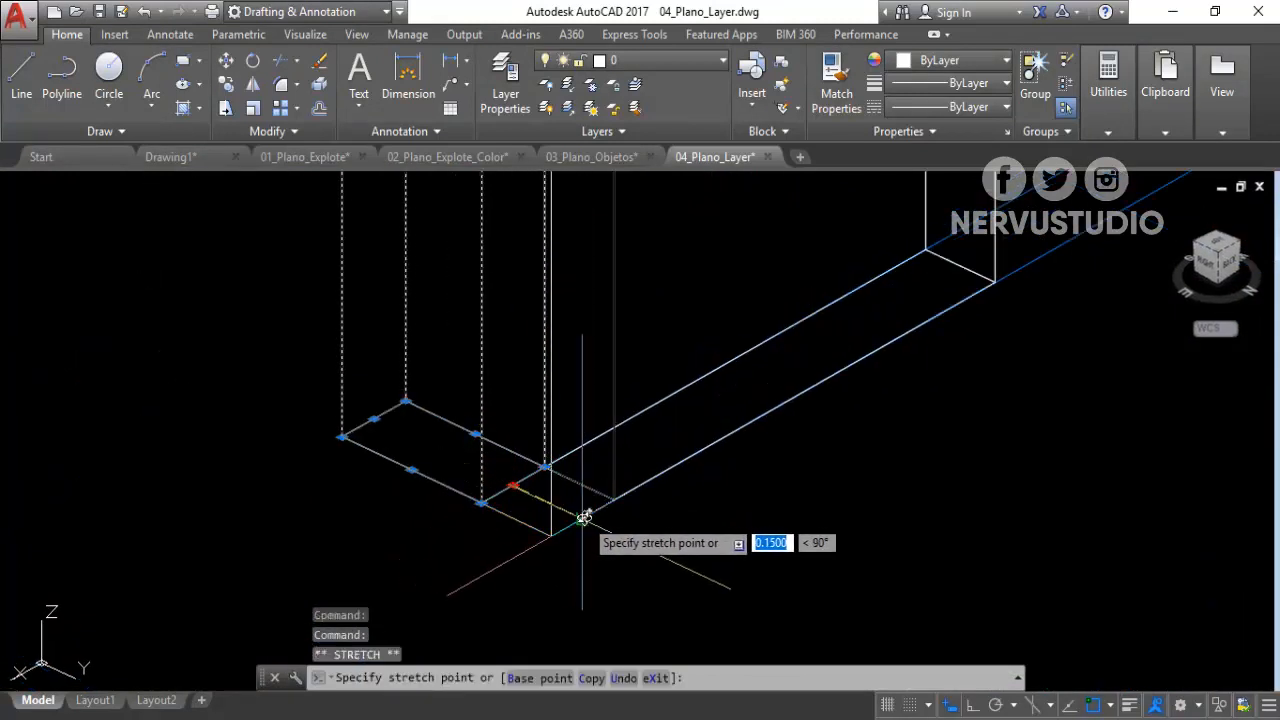
{"action": "left_click", "coordinate": [582, 518]}
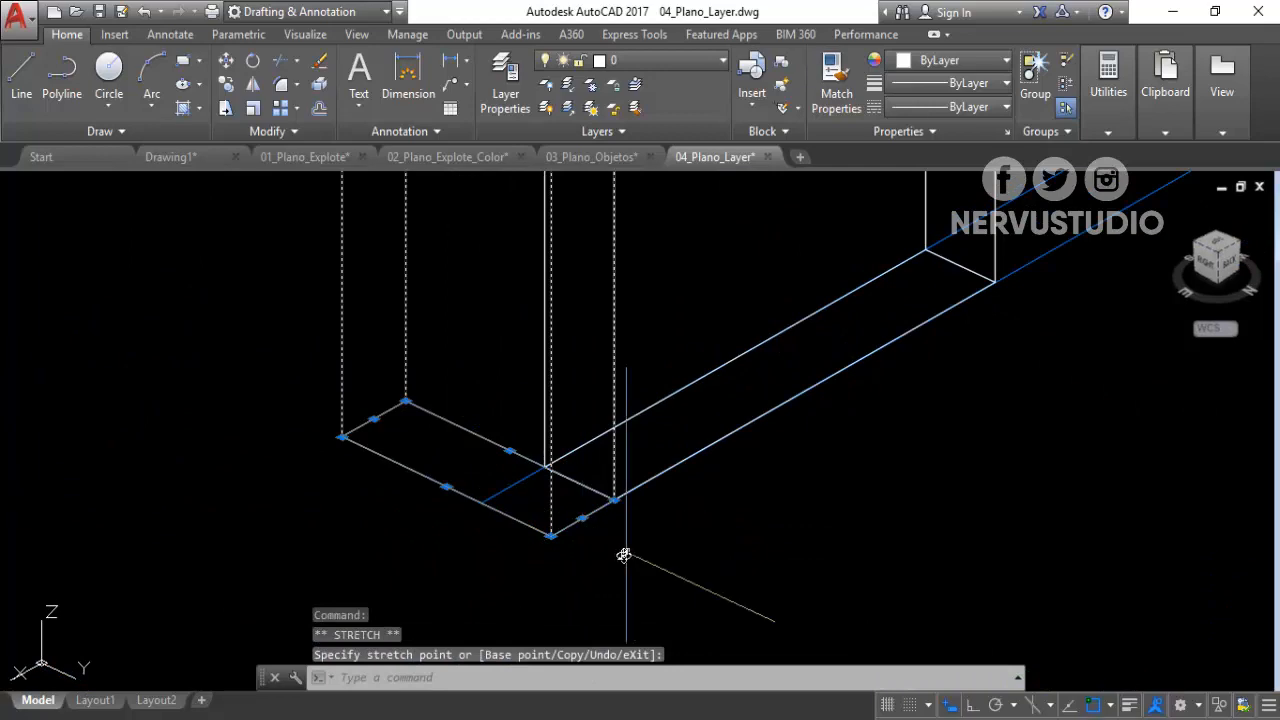
{"action": "scroll", "coordinate": [618, 550], "scroll_direction": "down", "scroll_amount": 7}
{"action": "left_click_drag", "start_coordinate": [612, 549], "coordinate": [800, 354], "text": "shift"}
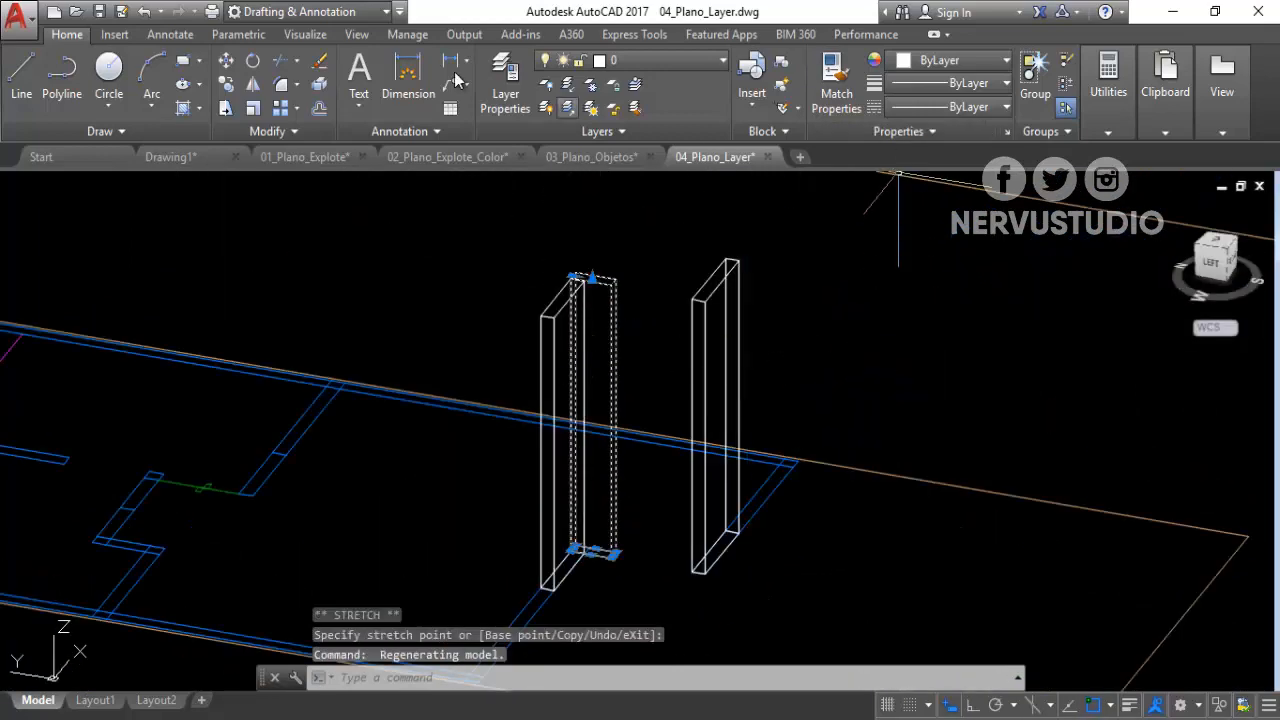
Apply the Conceptual visual style to the 3D view of the extruded walls.
{"action": "left_click", "coordinate": [305, 34]}
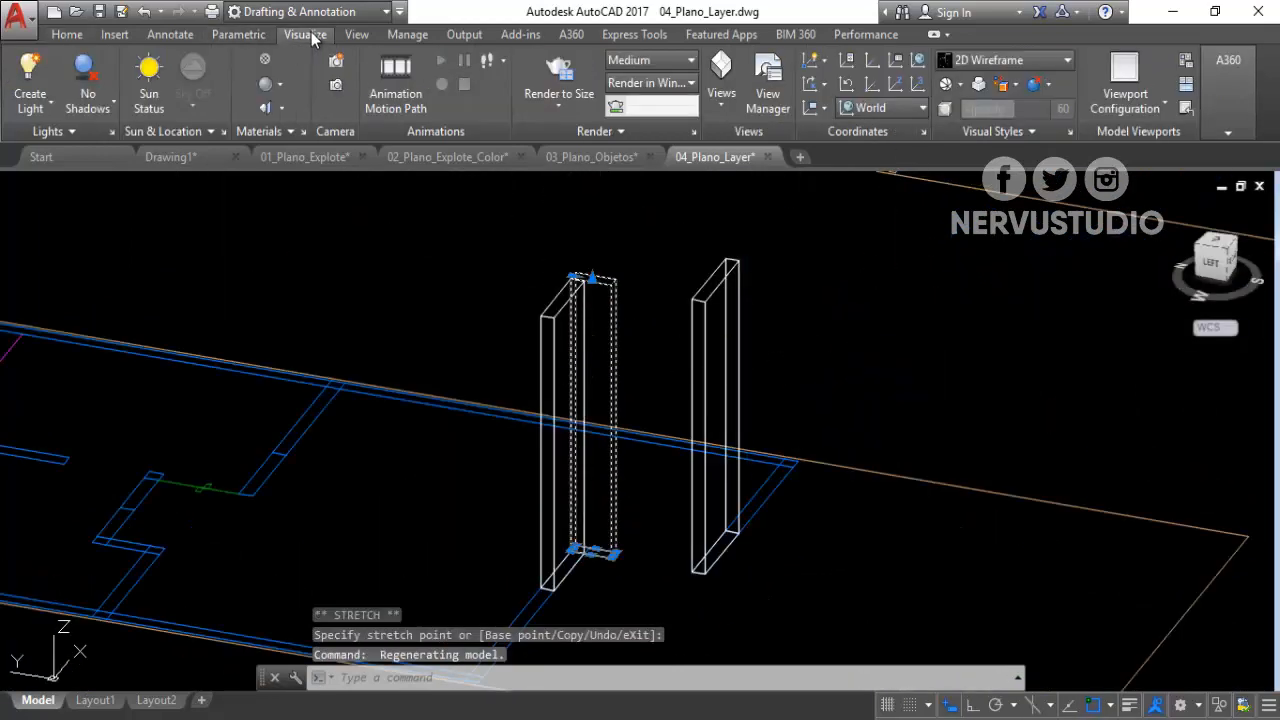
{"action": "left_click", "coordinate": [1005, 60]}
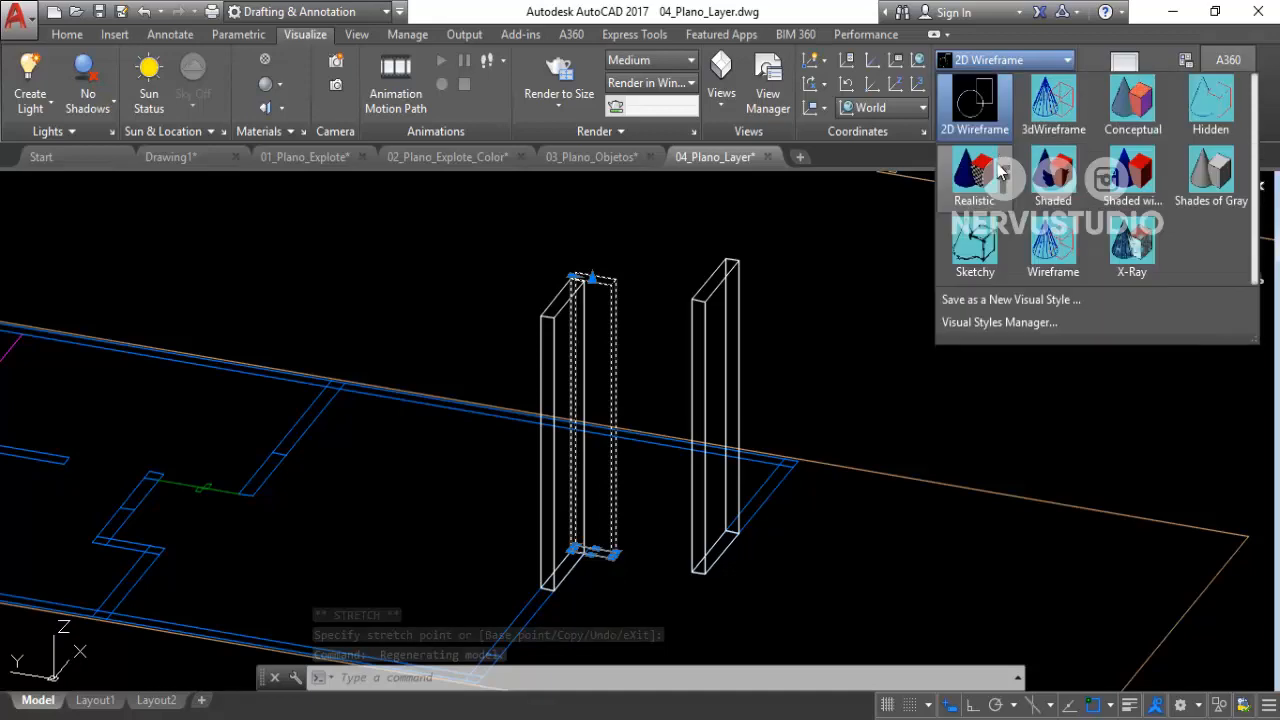
{"action": "left_click", "coordinate": [1132, 105]}
{"action": "scroll", "coordinate": [690, 335], "scroll_direction": "down", "scroll_amount": 3}
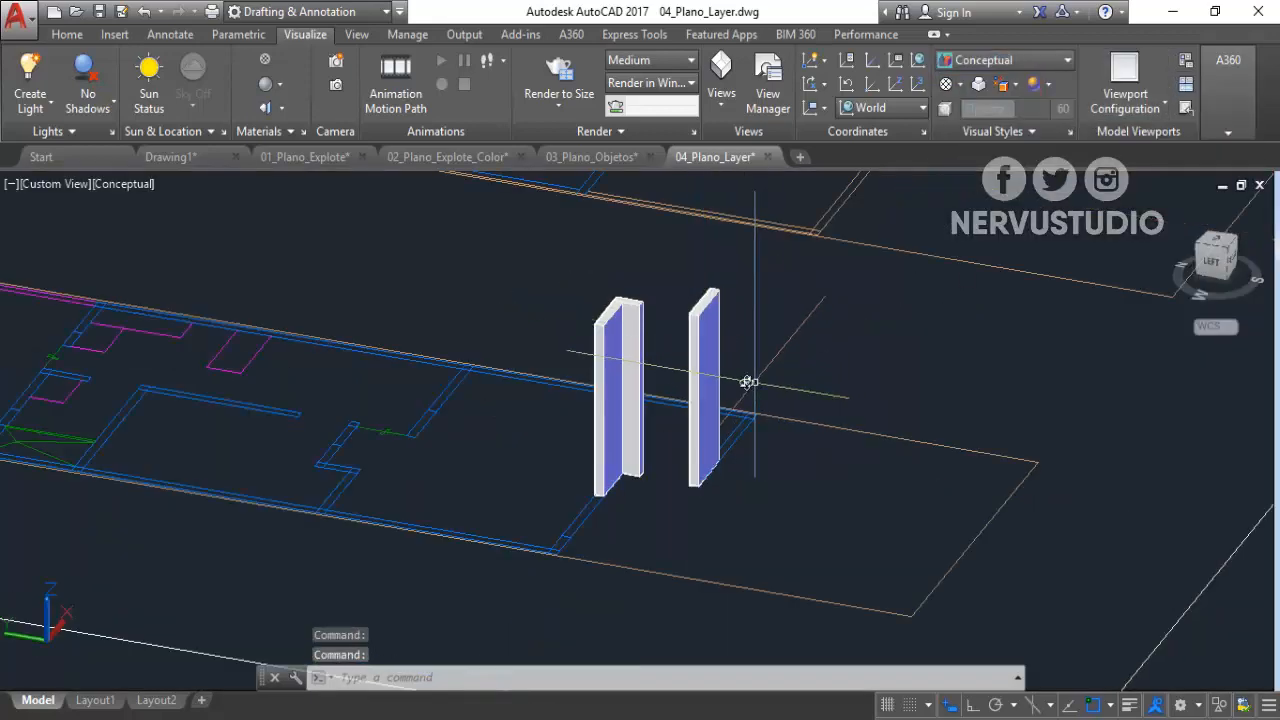
{"action": "middle_click_drag", "start_coordinate": [749, 380], "coordinate": [702, 369], "text": "shift"}
{"action": "scroll", "coordinate": [603, 357], "scroll_direction": "up", "scroll_amount": 2}
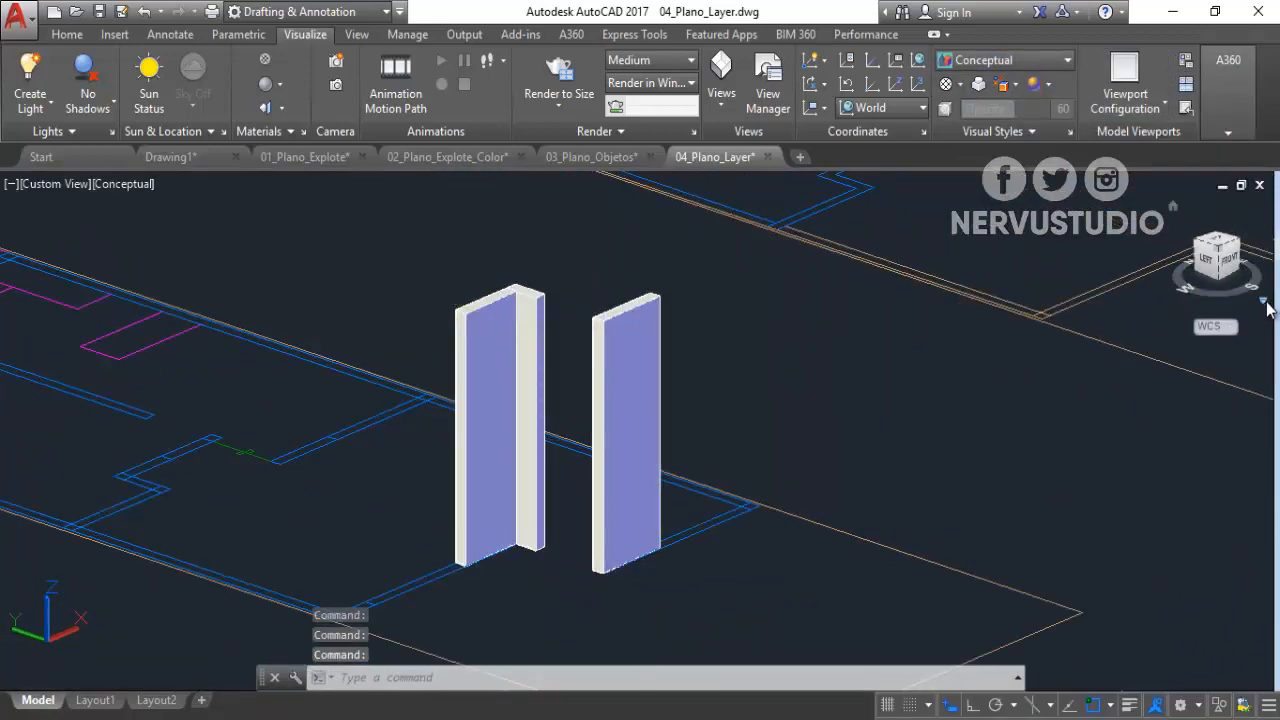
Switch the 3D view to perspective projection and frame the house plans with the extruded walls.
{"action": "left_click", "coordinate": [1264, 304]}
{"action": "left_click", "coordinate": [1200, 366]}
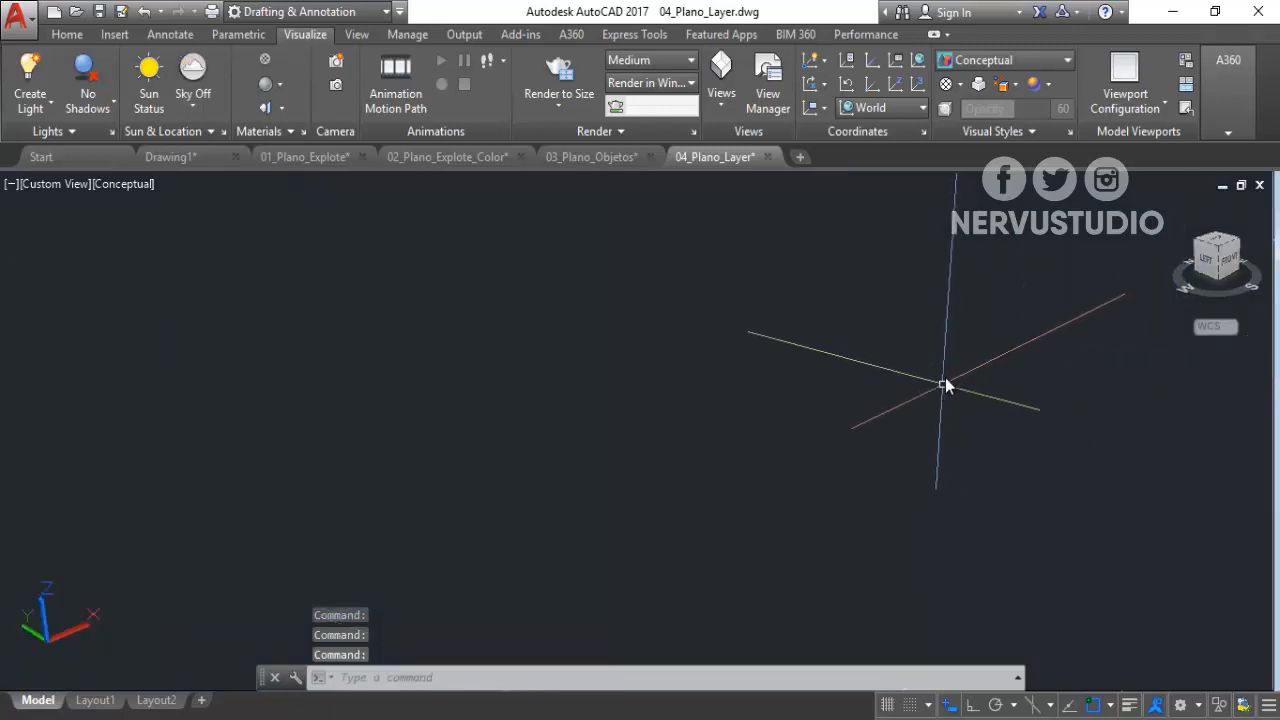
{"action": "middle_click", "coordinate": [950, 380]}
{"action": "middle_click", "coordinate": [950, 380]}
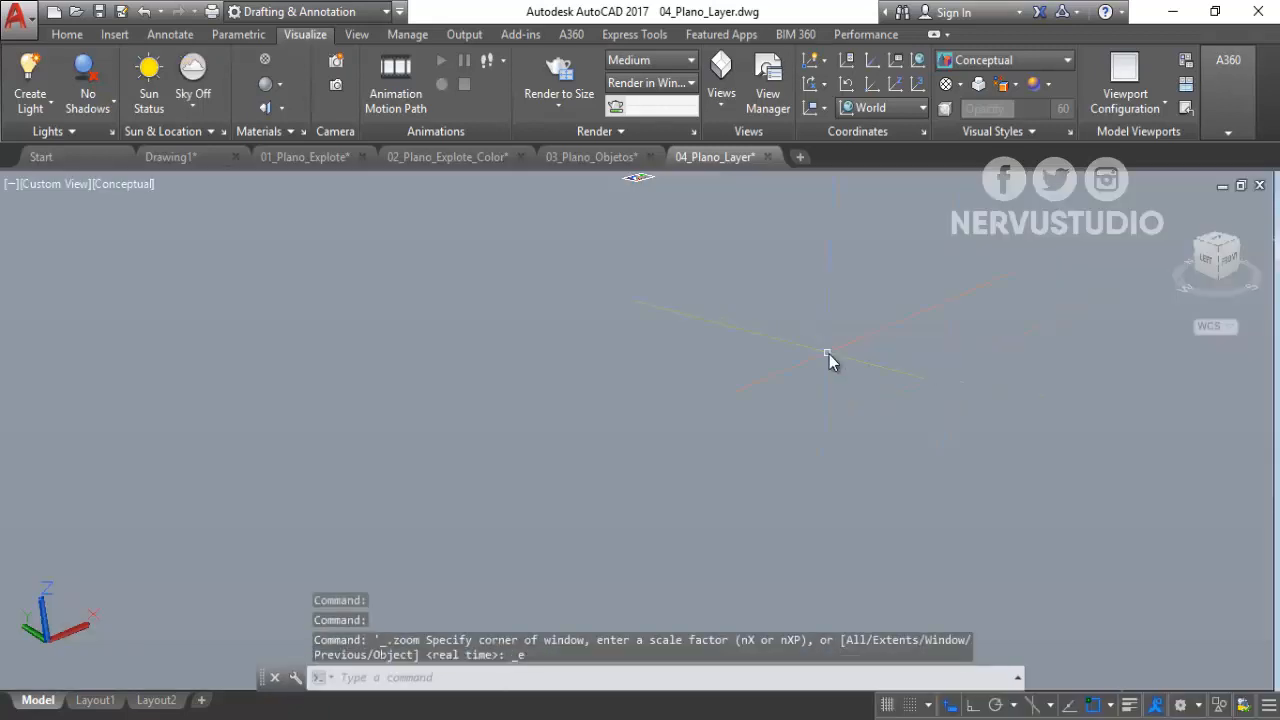
{"action": "scroll", "coordinate": [617, 181], "scroll_direction": "up", "scroll_amount": 2}
{"action": "middle_click_drag", "start_coordinate": [640, 187], "coordinate": [645, 472]}
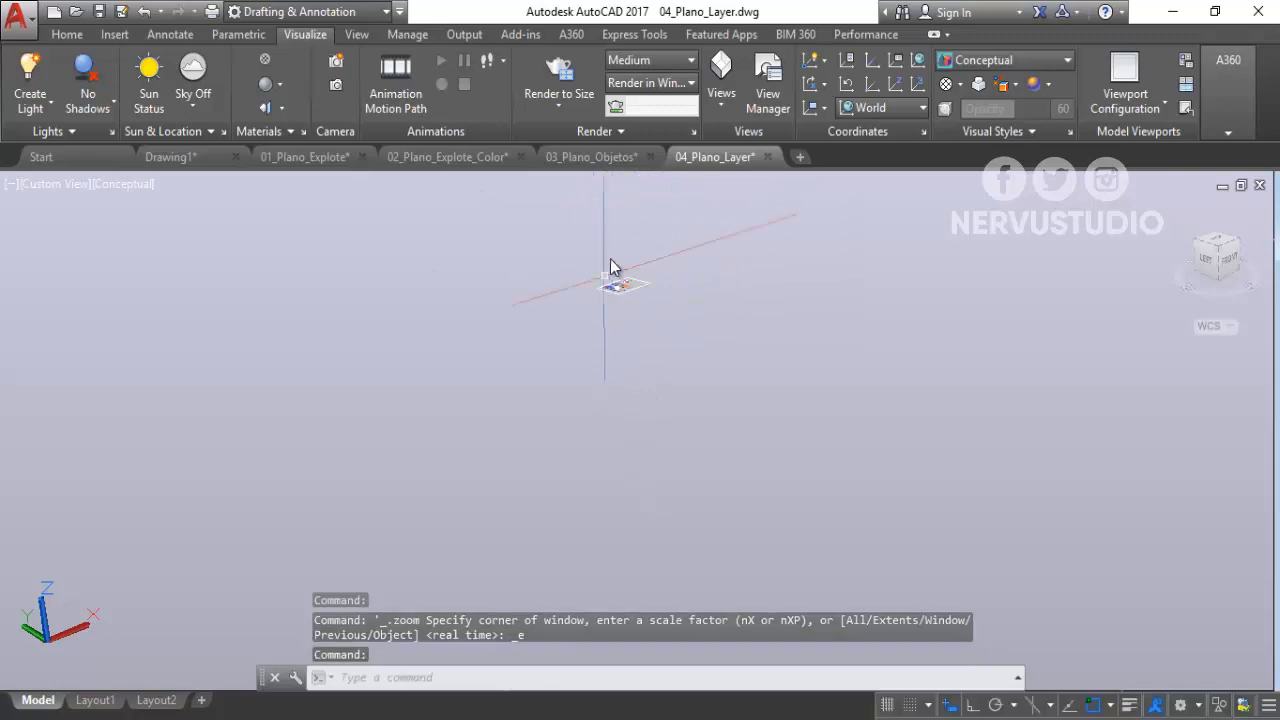
{"action": "scroll", "coordinate": [615, 272], "scroll_direction": "up", "scroll_amount": 2}
{"action": "middle_click_drag", "start_coordinate": [623, 286], "coordinate": [620, 424]}
{"action": "scroll", "coordinate": [619, 426], "scroll_direction": "up", "scroll_amount": 3}
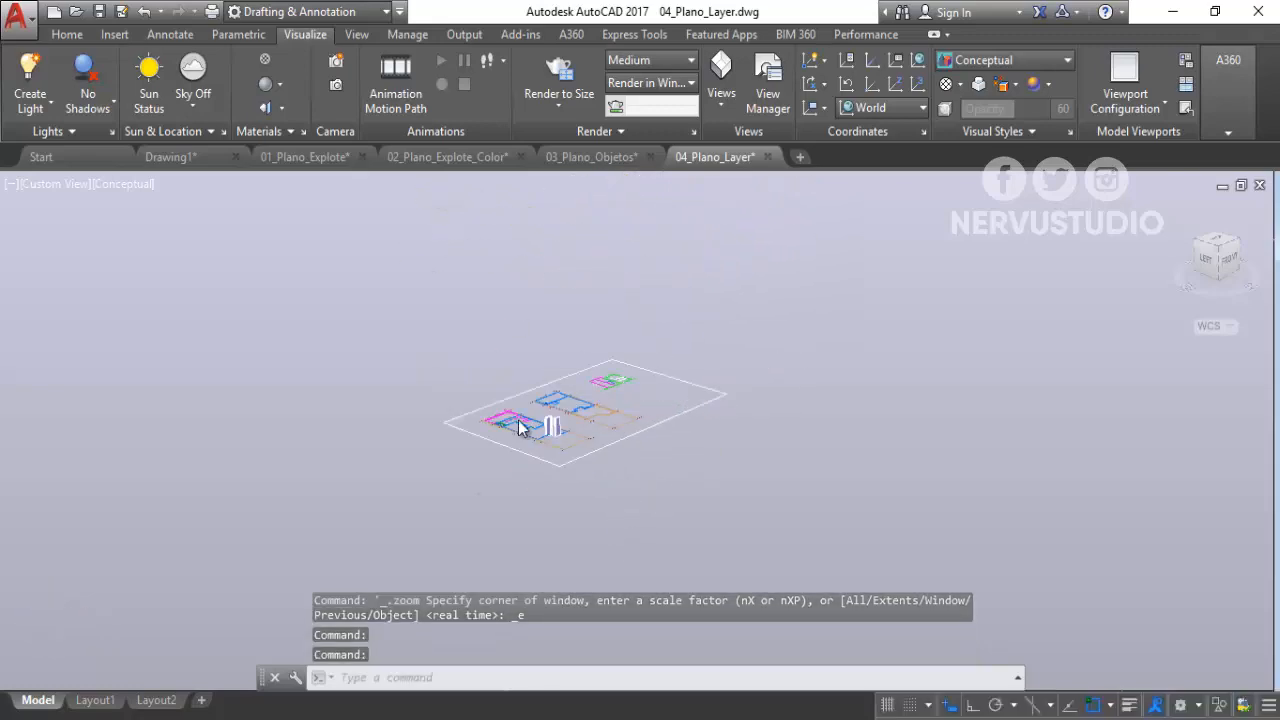
{"action": "scroll", "coordinate": [518, 422], "scroll_direction": "up", "scroll_amount": 4}
{"action": "mouse_move", "coordinate": [334, 457]}
{"action": "middle_mouse_down"}
{"action": "mouse_move", "coordinate": [486, 428]}
{"action": "mouse_move", "coordinate": [446, 470]}
{"action": "mouse_move", "coordinate": [336, 439]}
{"action": "mouse_move", "coordinate": [345, 470]}
{"action": "mouse_move", "coordinate": [355, 461]}
{"action": "middle_mouse_up"}
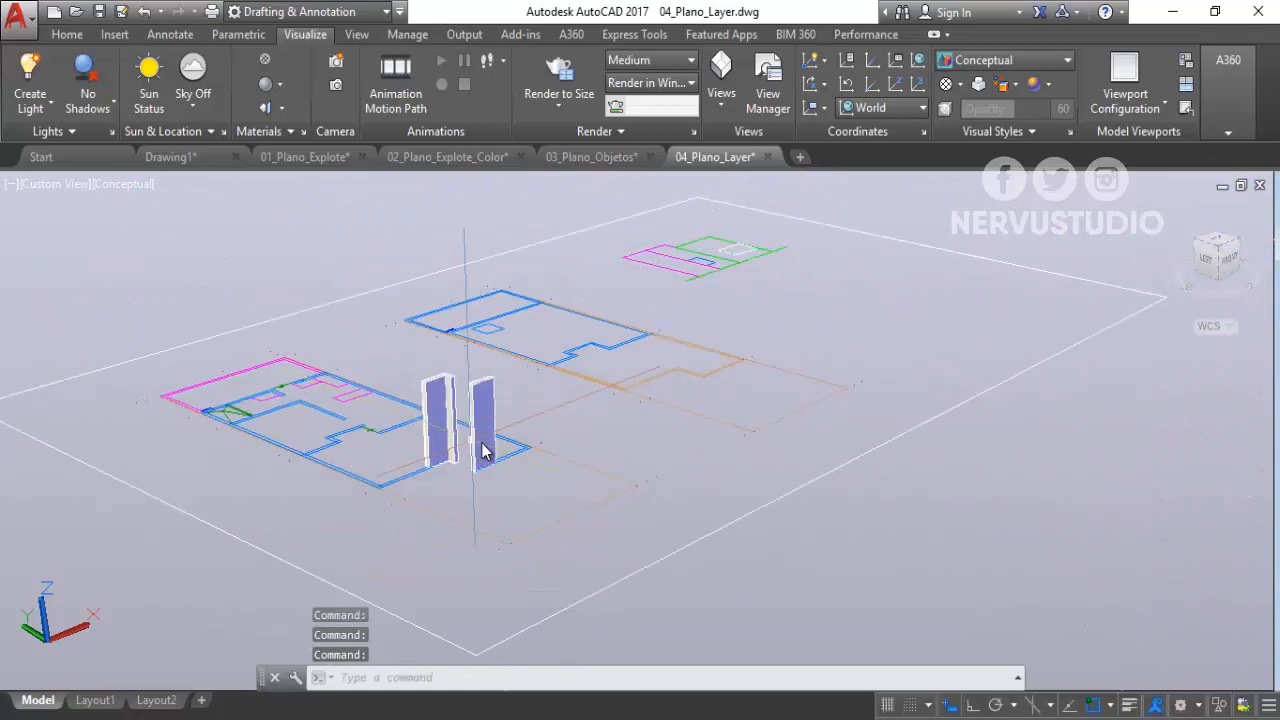